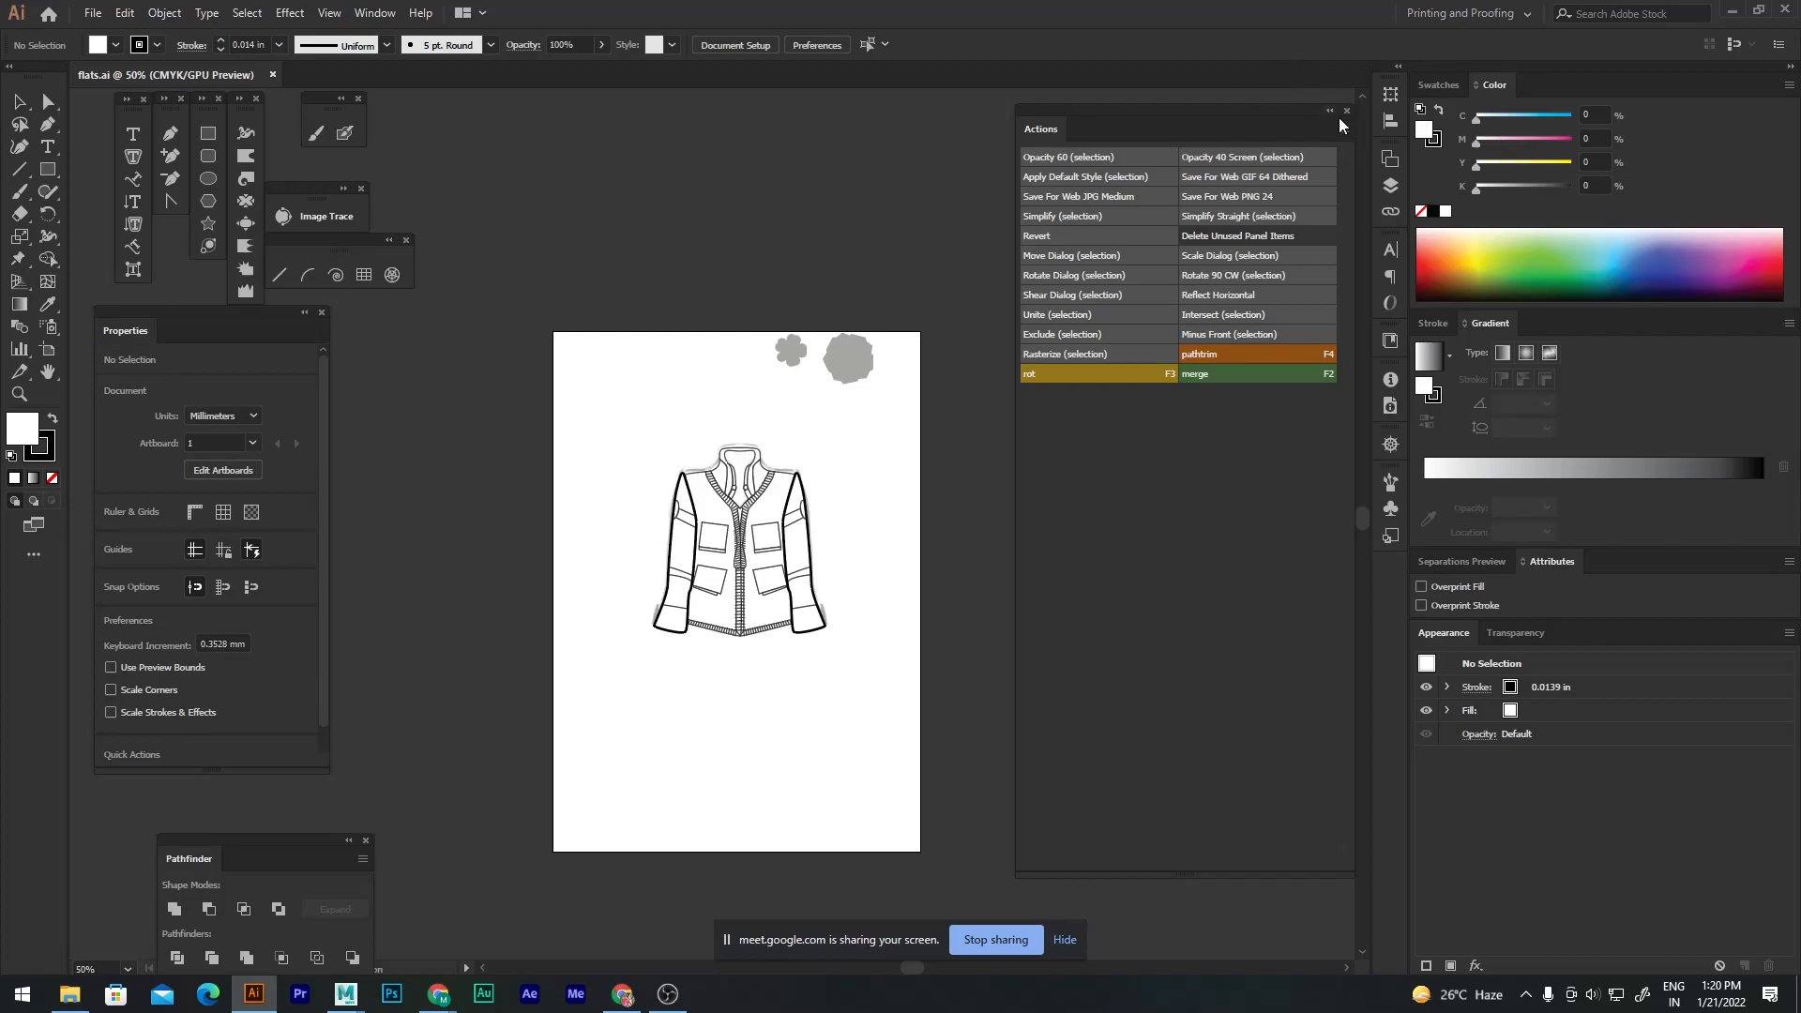
Step: Move the complete jacket drawing up and to the left, clear of the grey sketch underneath
left_click(1331, 112)
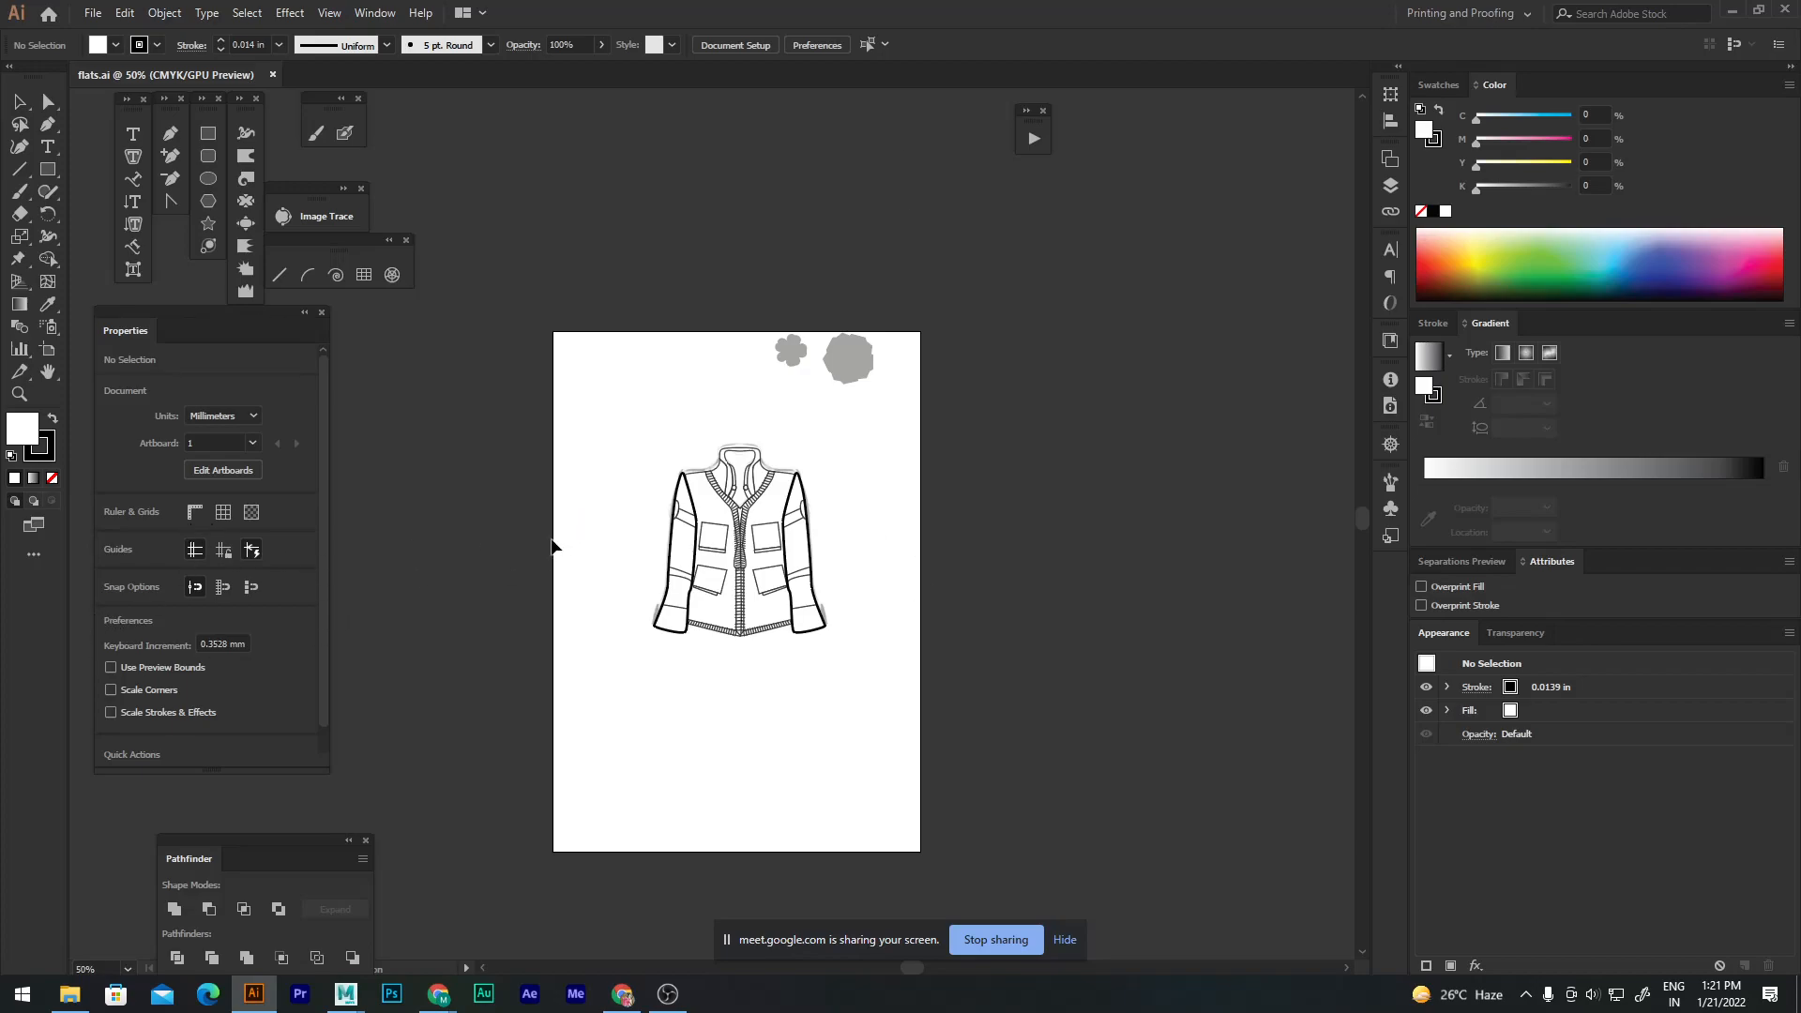
left_click_drag(814, 588, 800, 614)
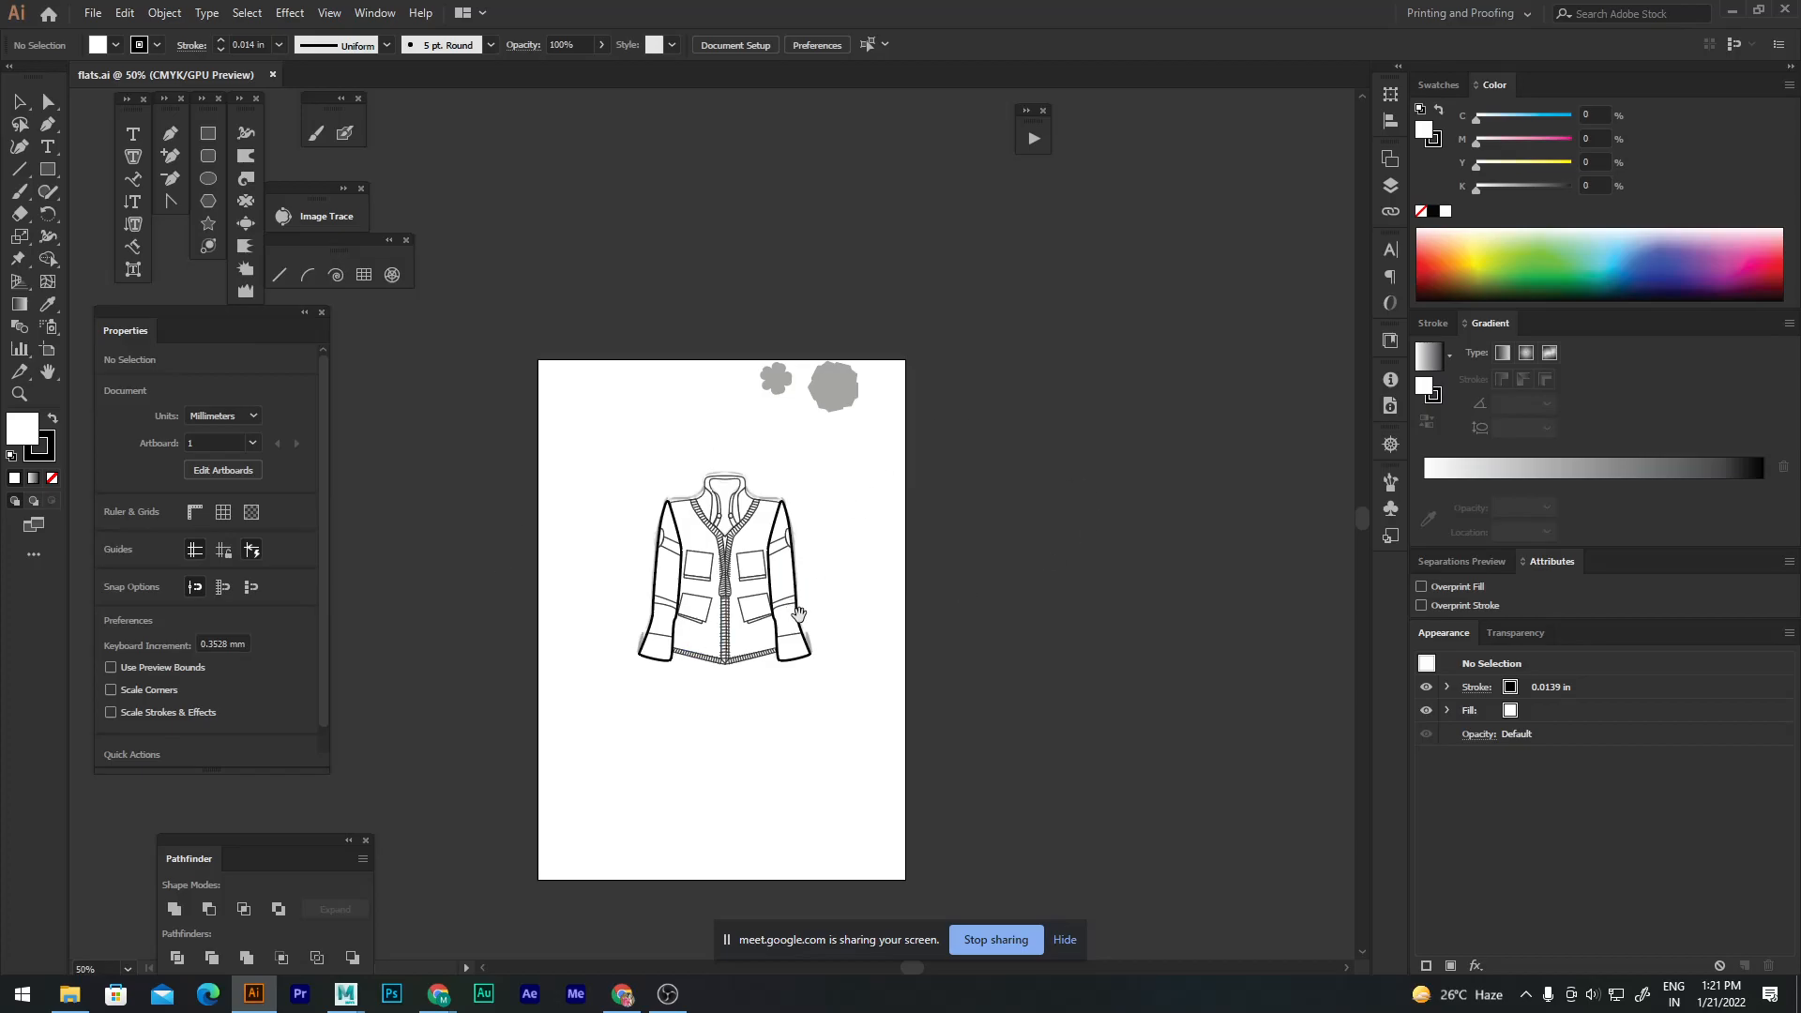
key("ctrl+plus")
key("ctrl+plus")
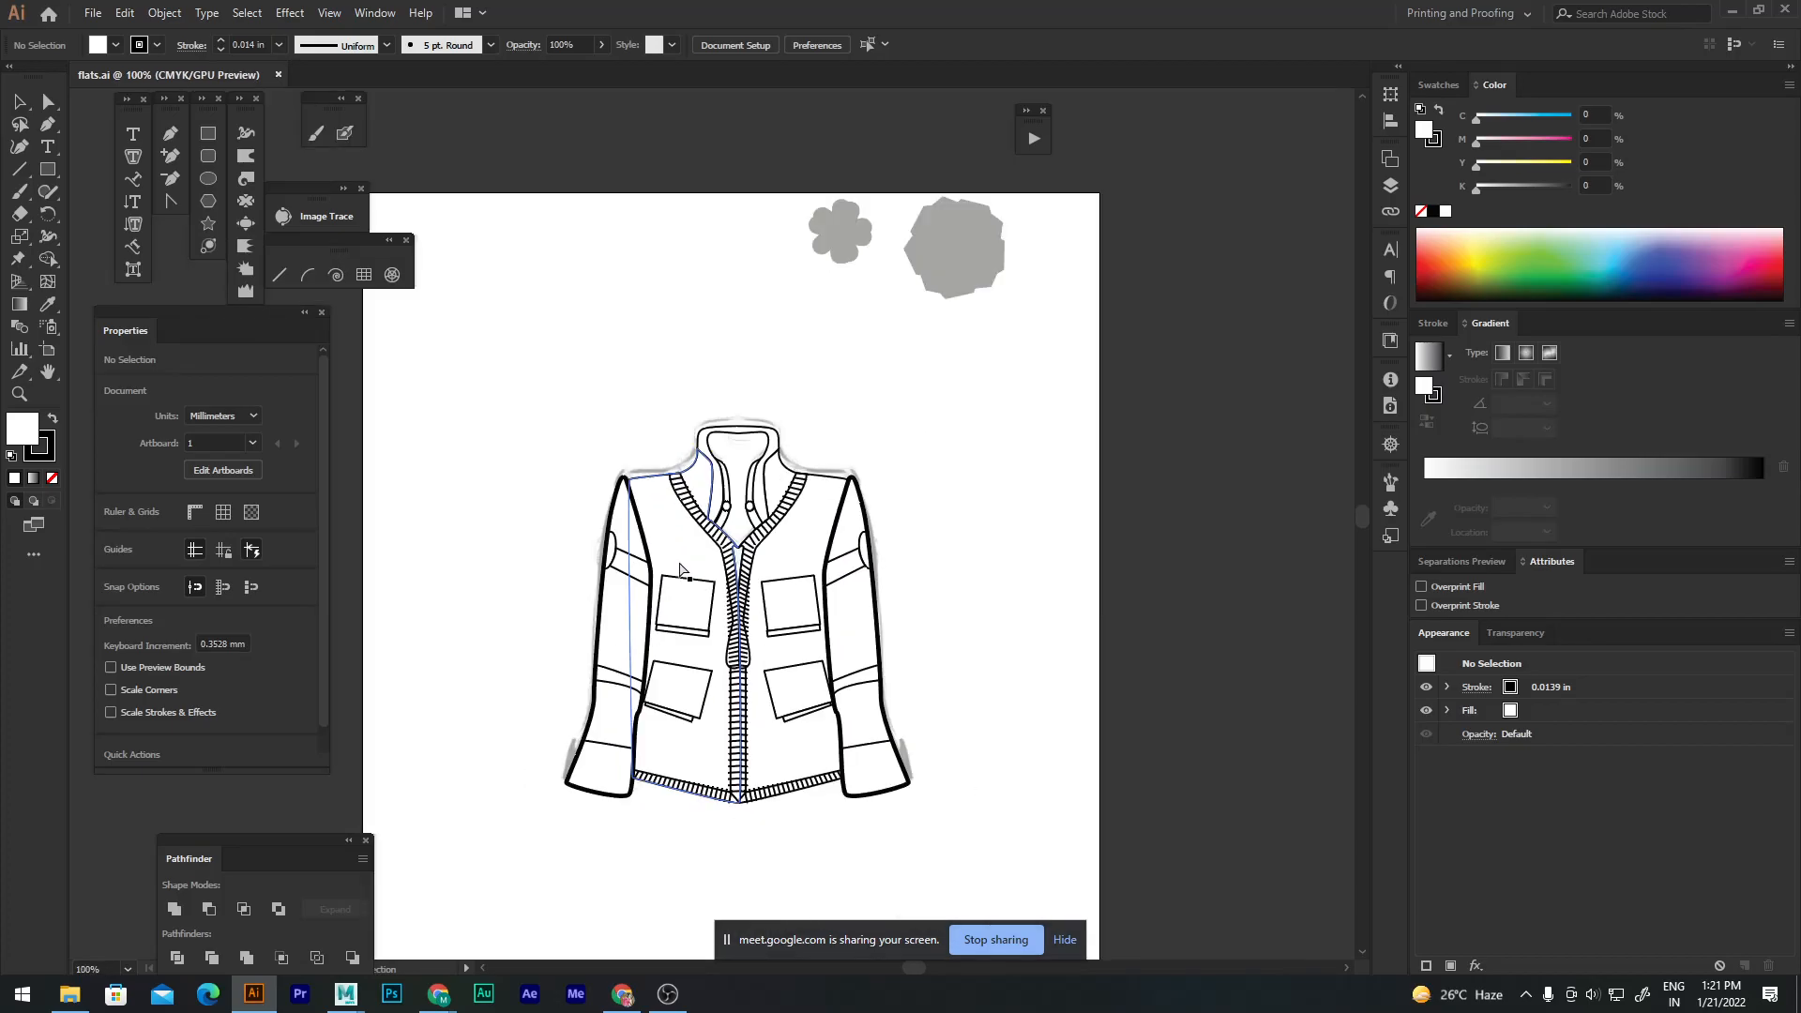
left_click_drag(938, 713, 986, 650)
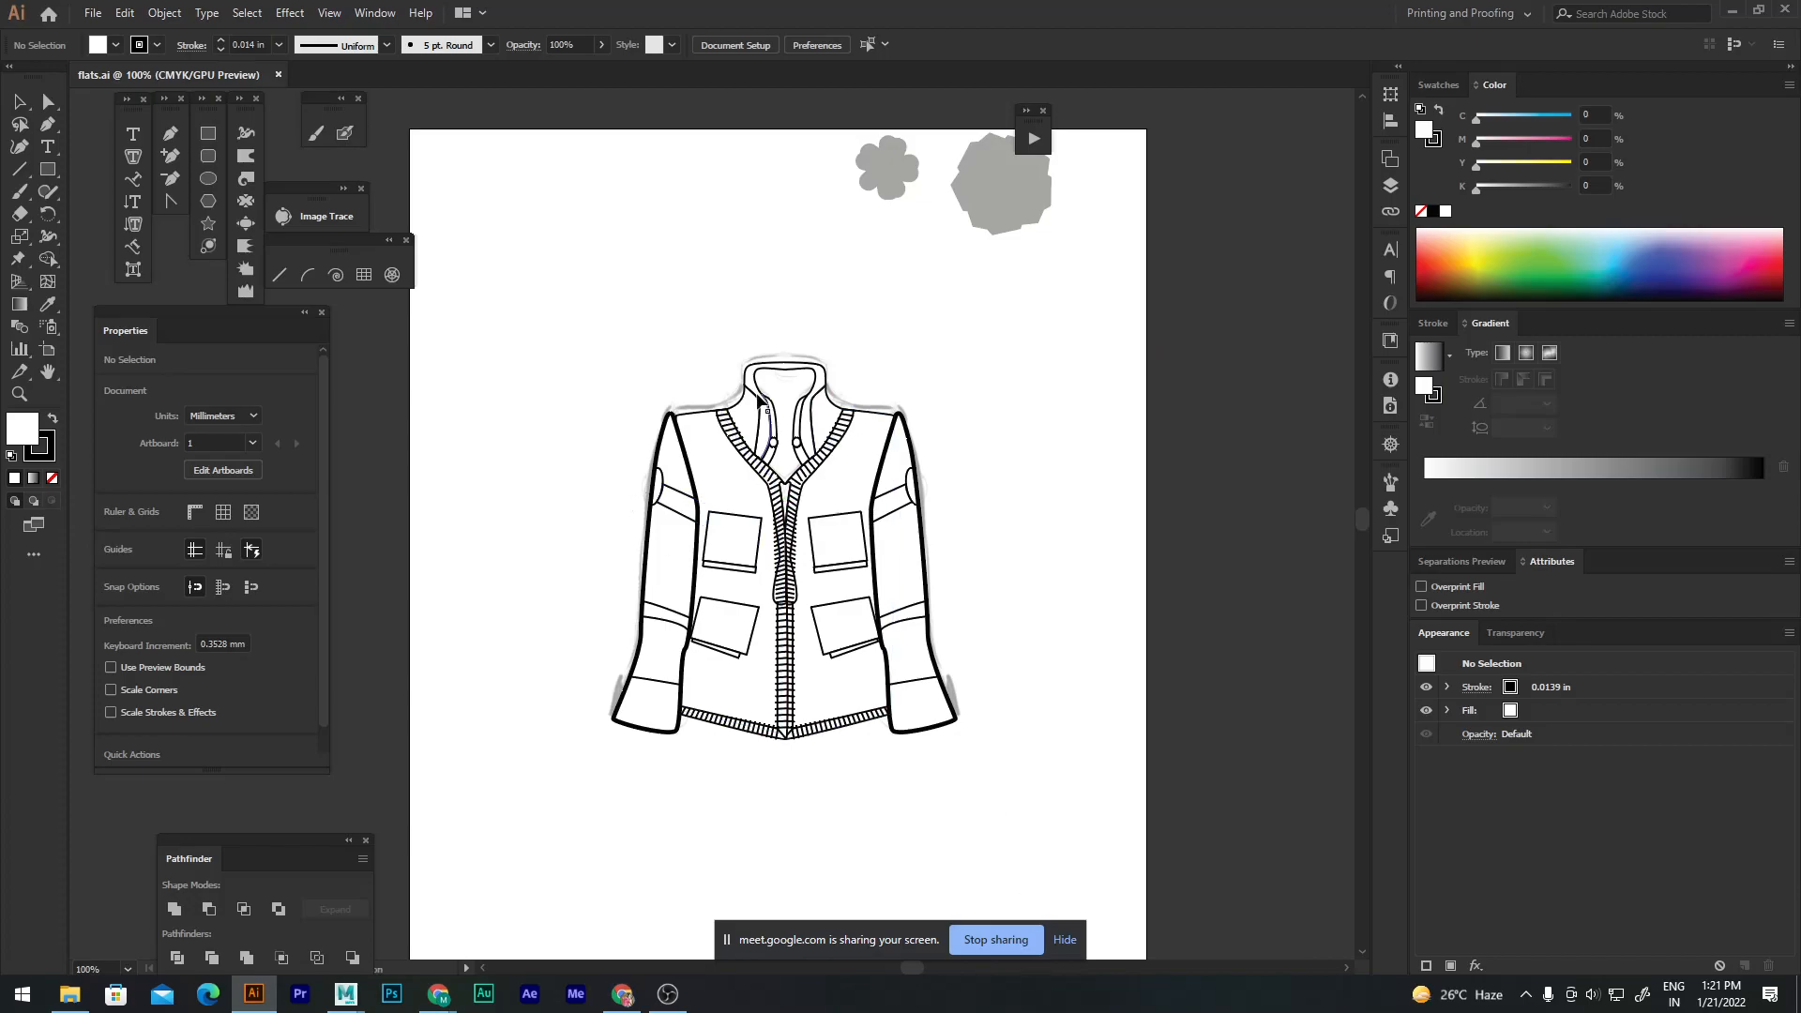
left_click_drag(580, 331, 1077, 1012)
left_click_drag(785, 527, 533, 472)
left_click(1018, 444)
left_click_drag(868, 611, 924, 614)
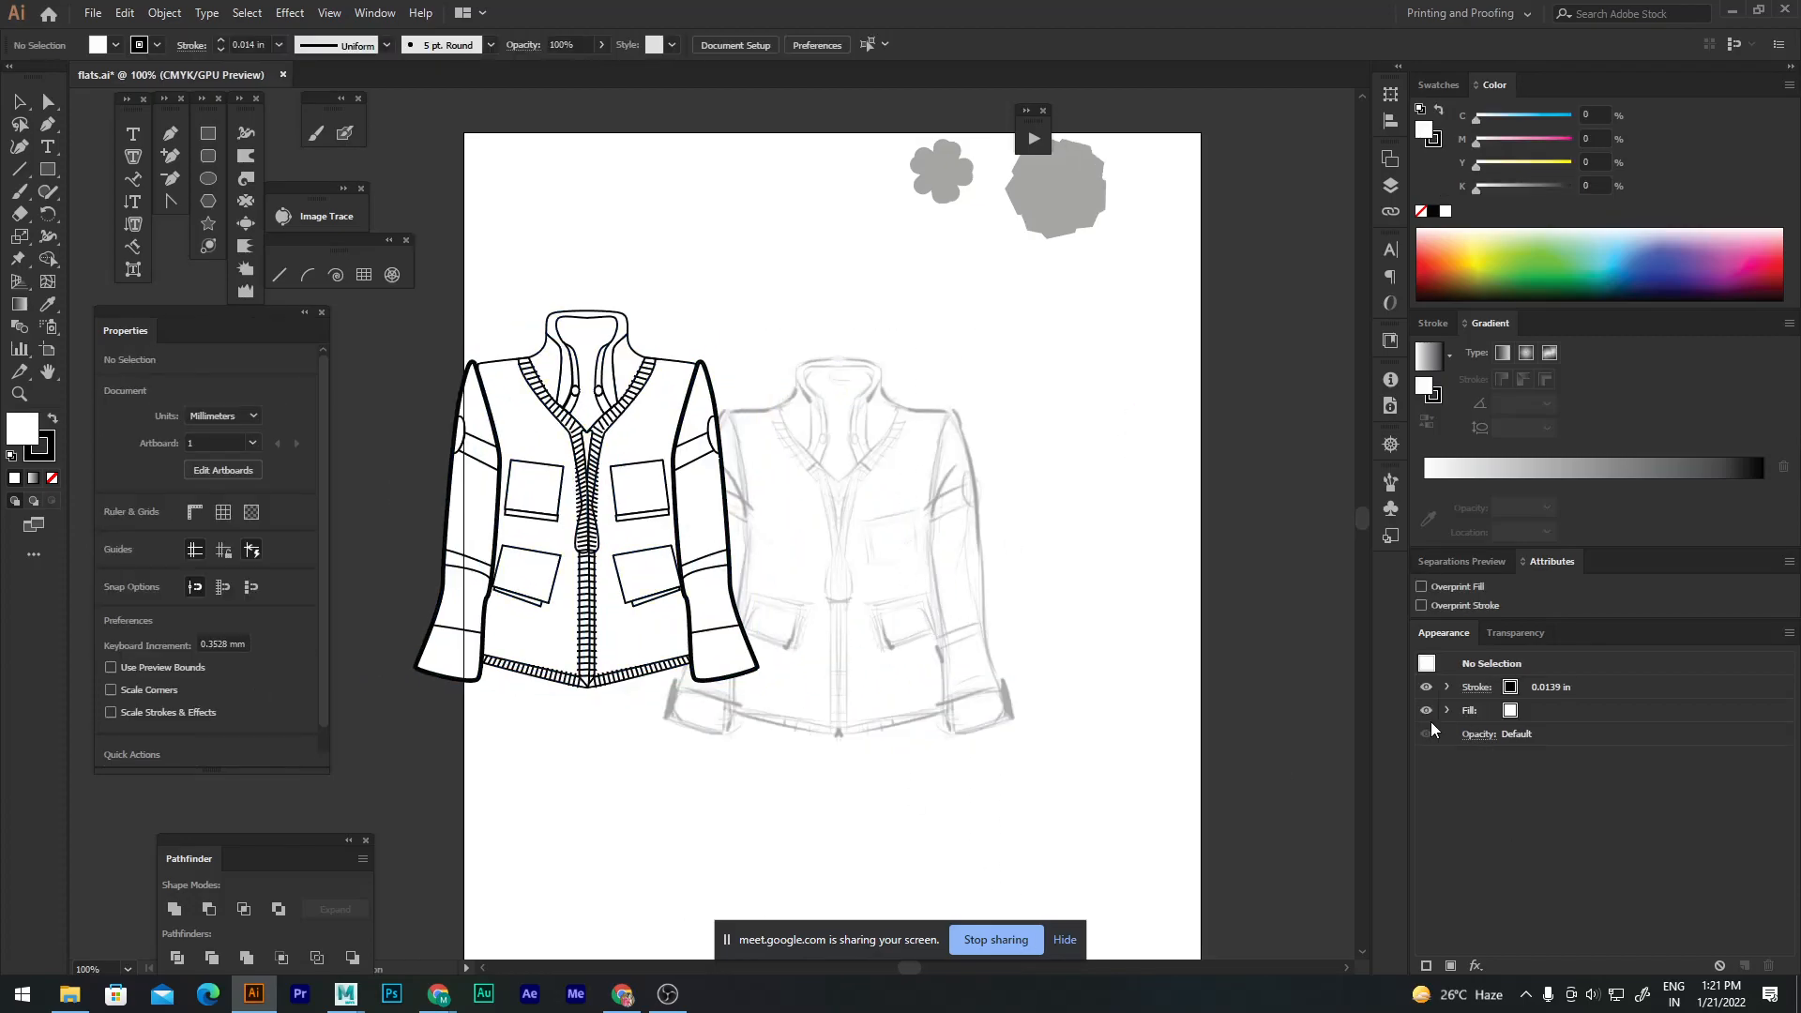
Step: Hide the sketch image in Layer 1 and delete the two grey flower-like paths
left_click(1390, 185)
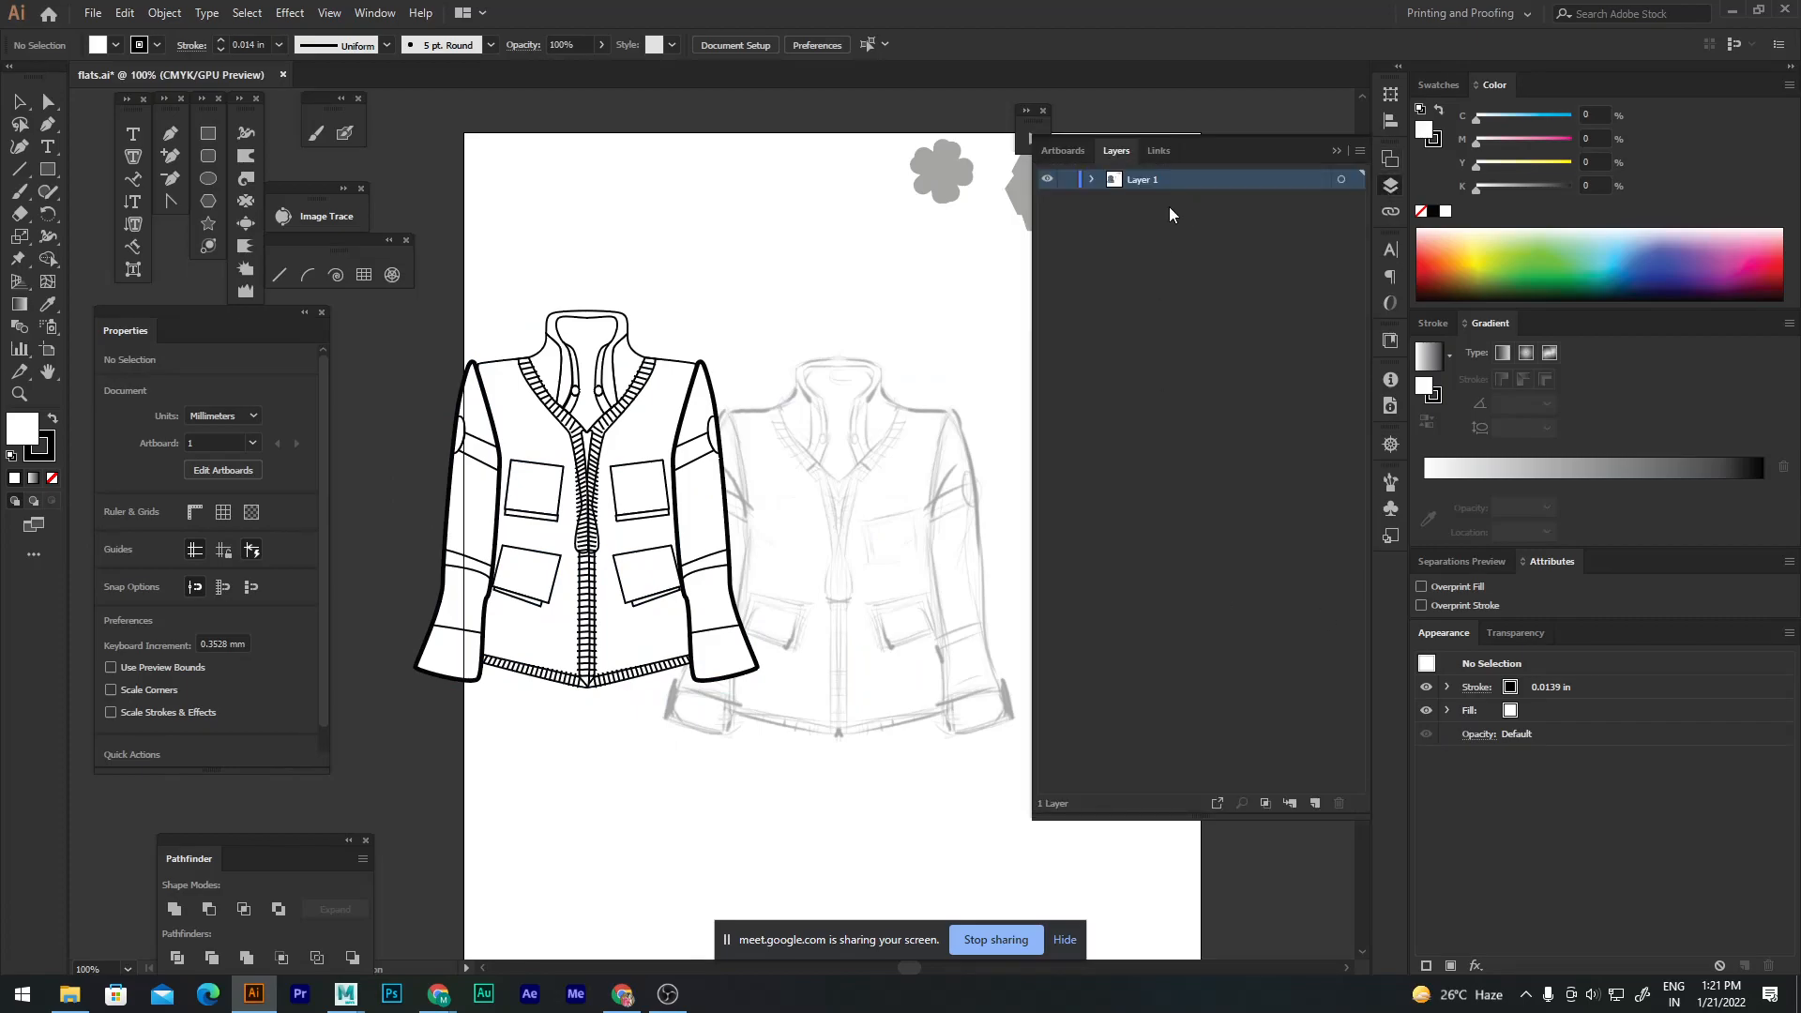
left_click(1093, 180)
left_click(1047, 259)
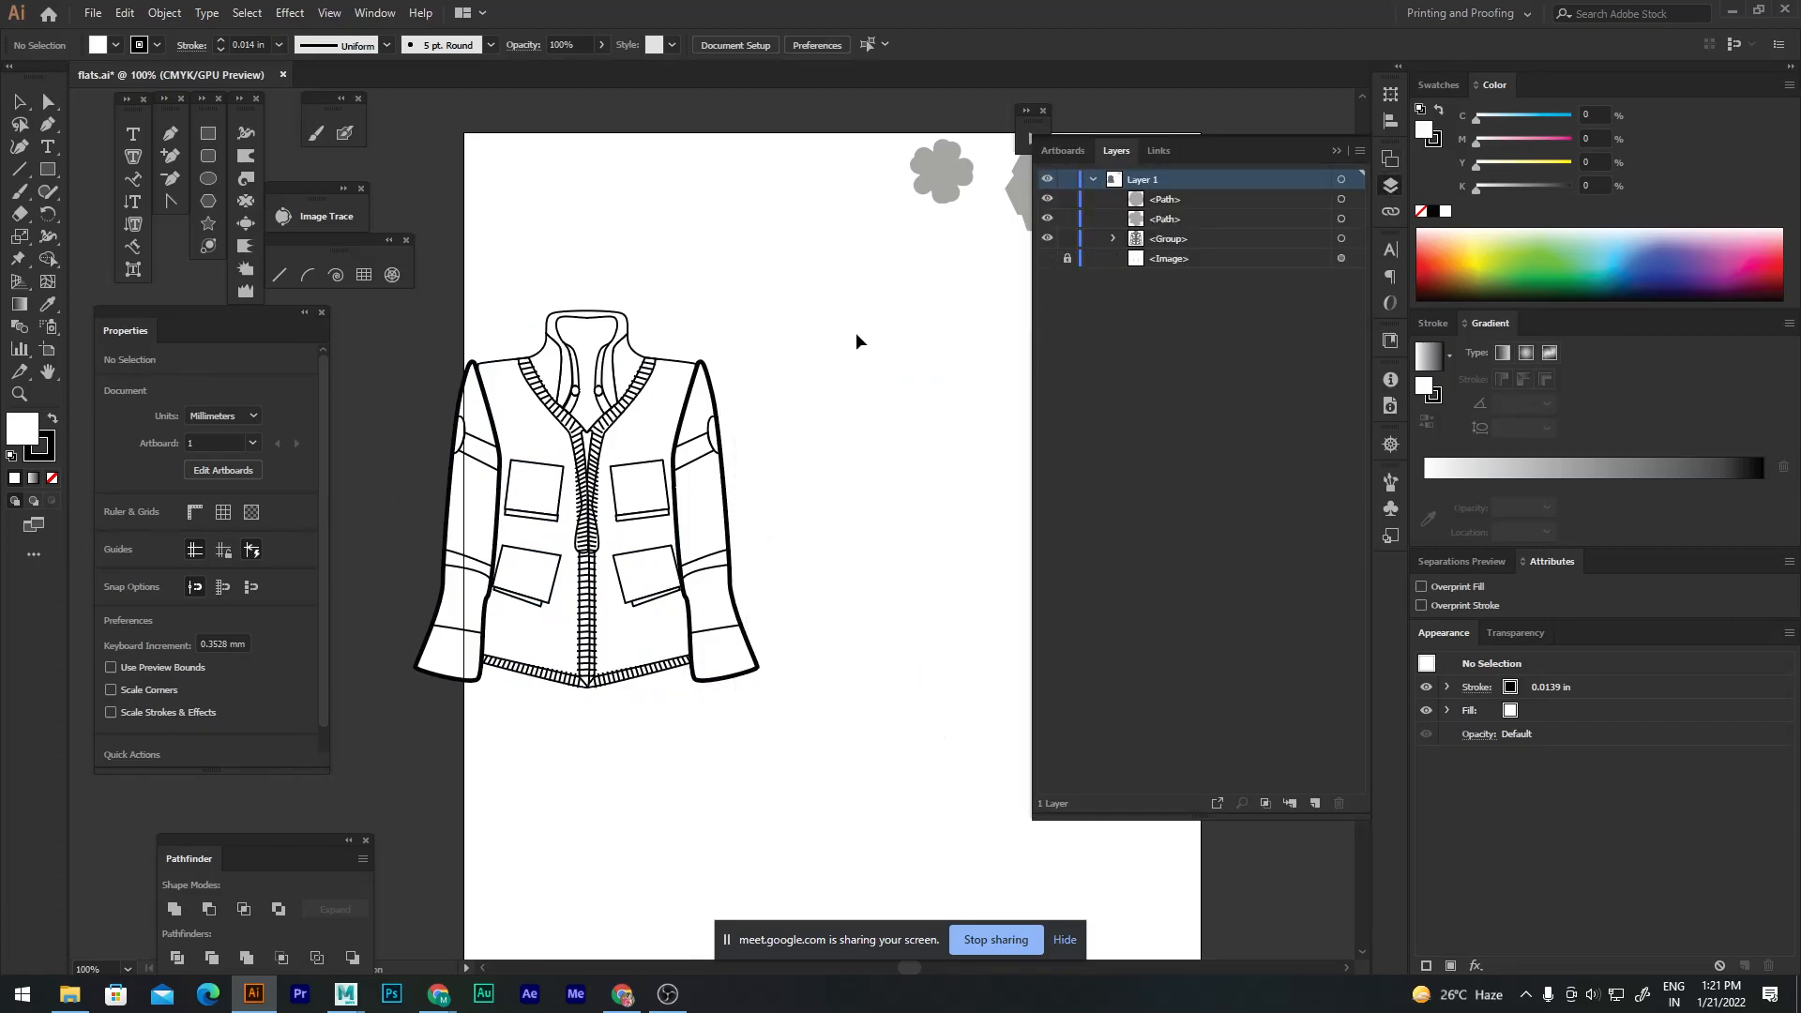
left_click(1177, 199)
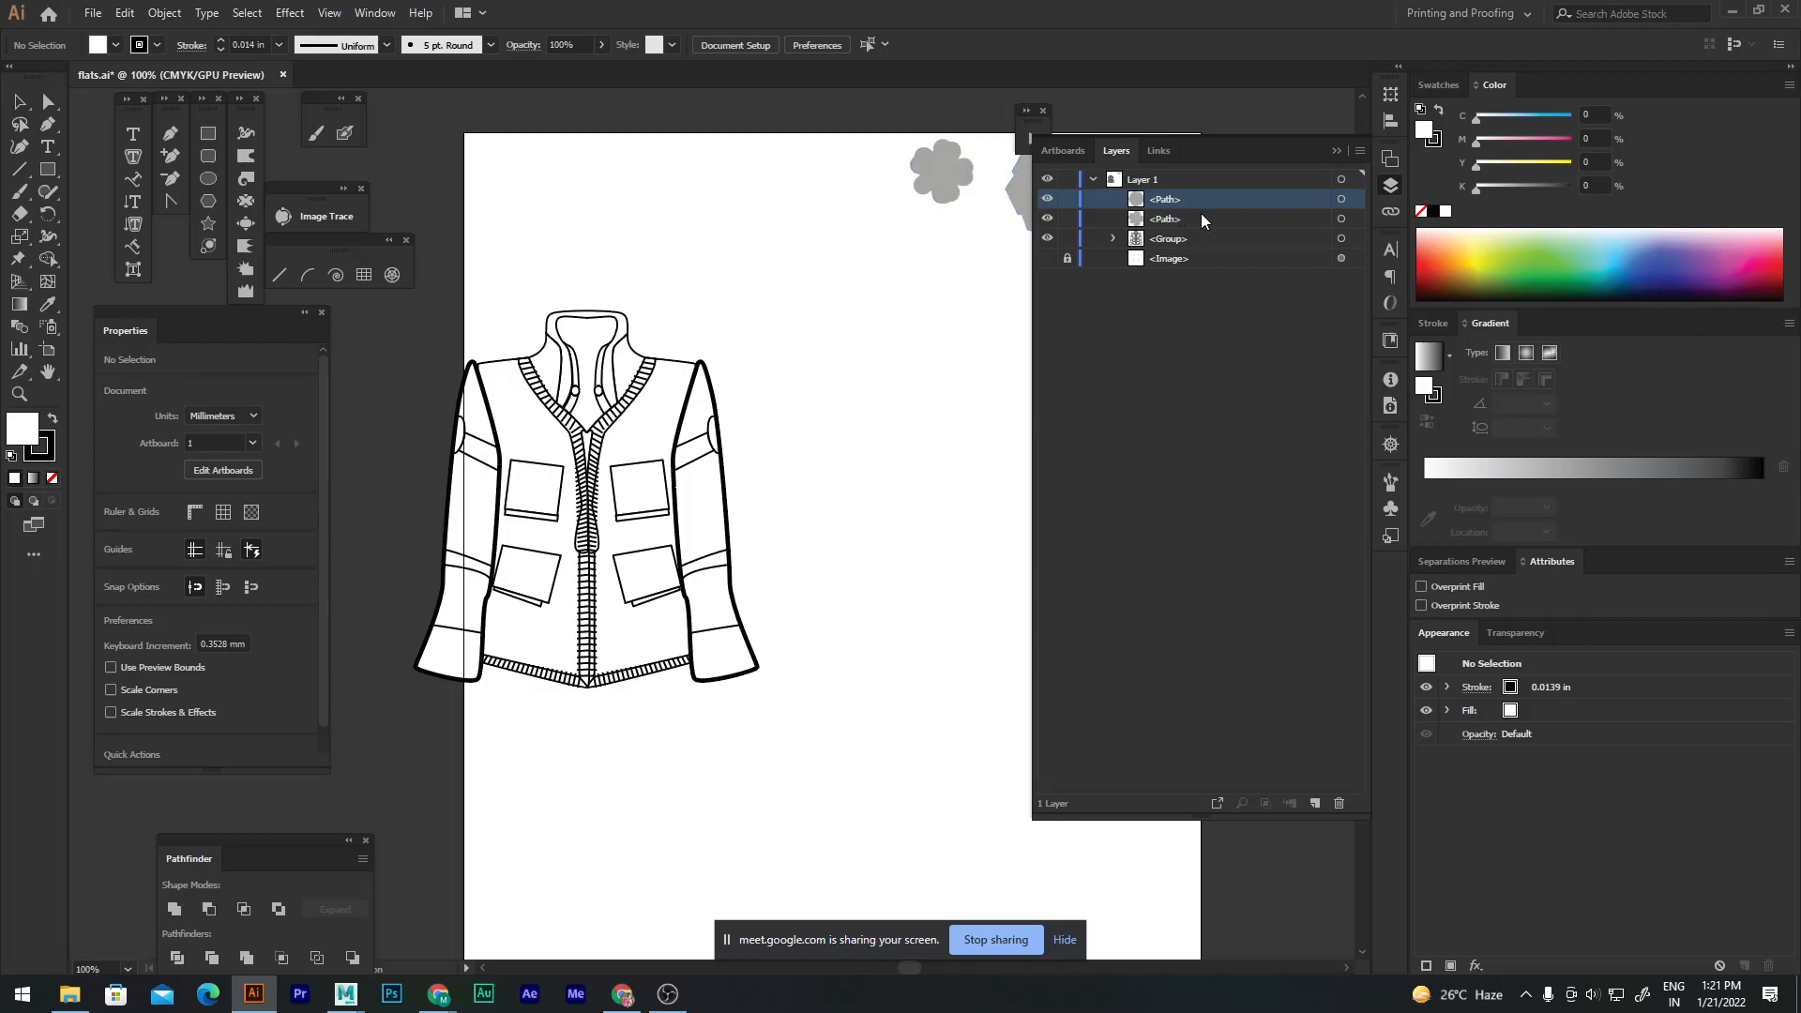
left_click(1266, 221, "shift")
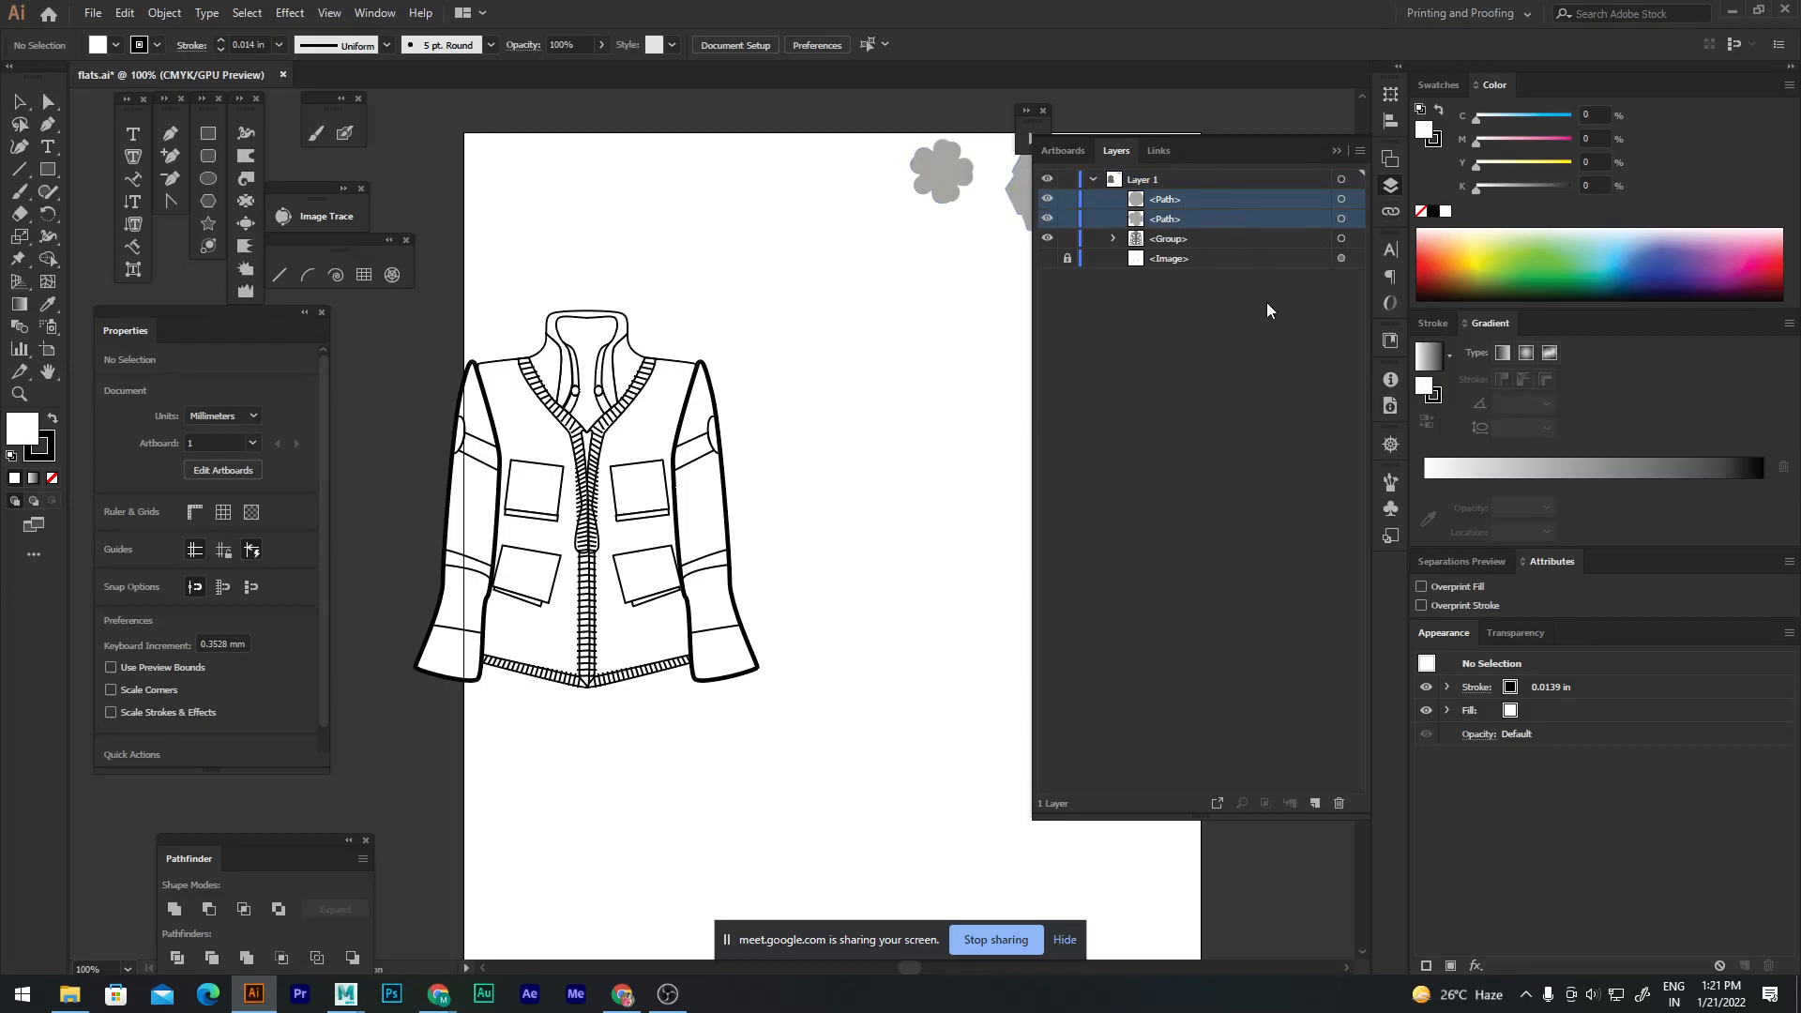
right_click(1375, 497)
left_click(1338, 804)
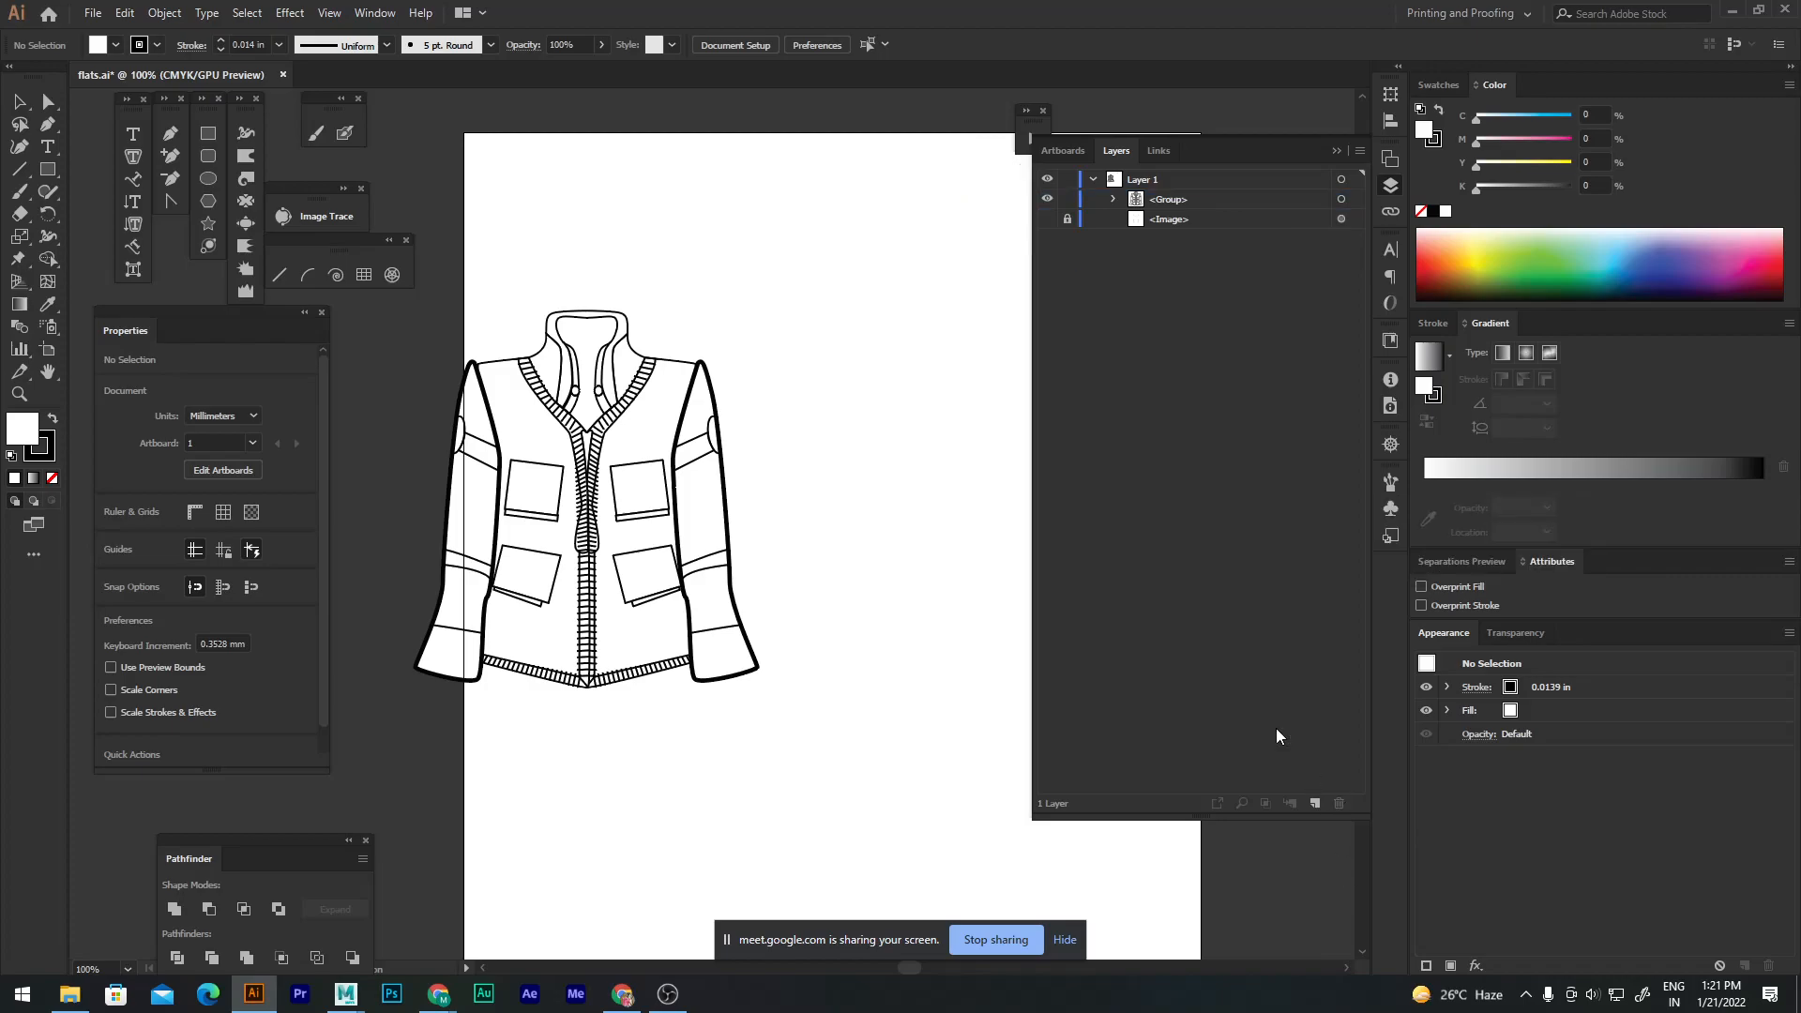
Step: Reposition the jacket group so it sits fully inside the artboard's upper-left corner
left_click(1159, 199)
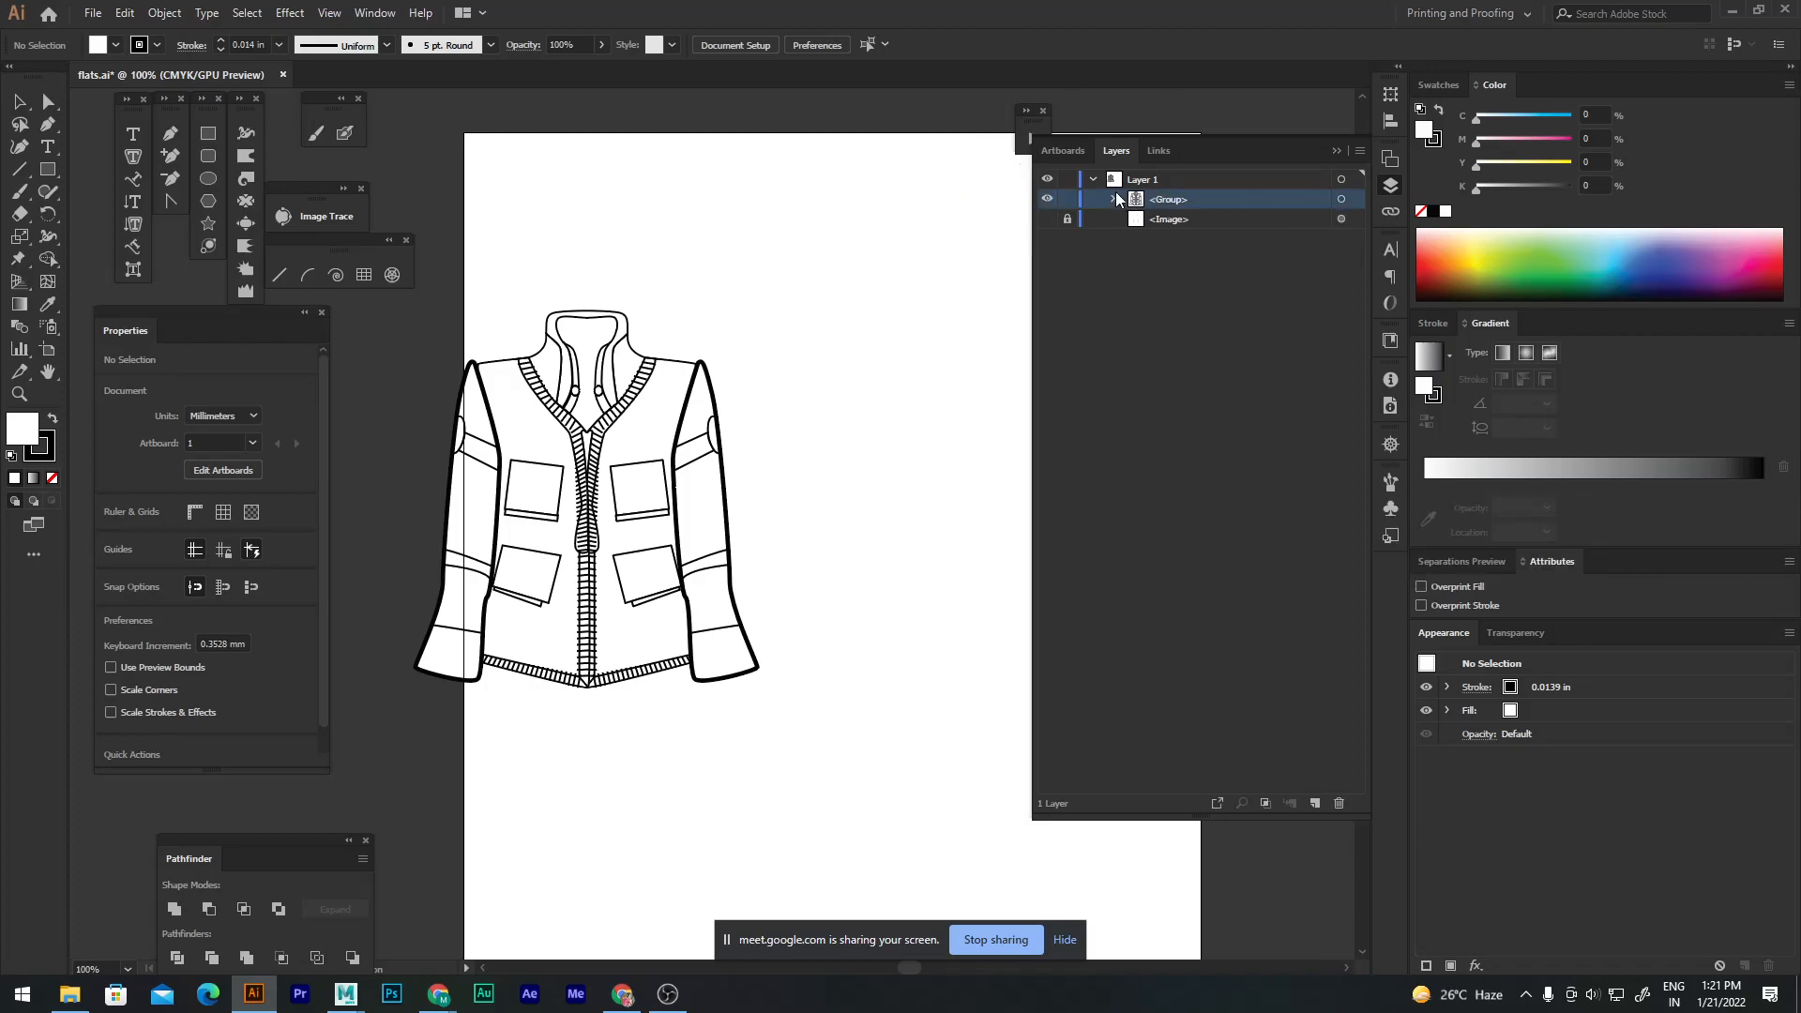
left_click(1341, 199)
left_click_drag(612, 535, 730, 449)
left_click_drag(689, 360, 633, 301)
left_click(673, 834)
left_click_drag(816, 570, 842, 644)
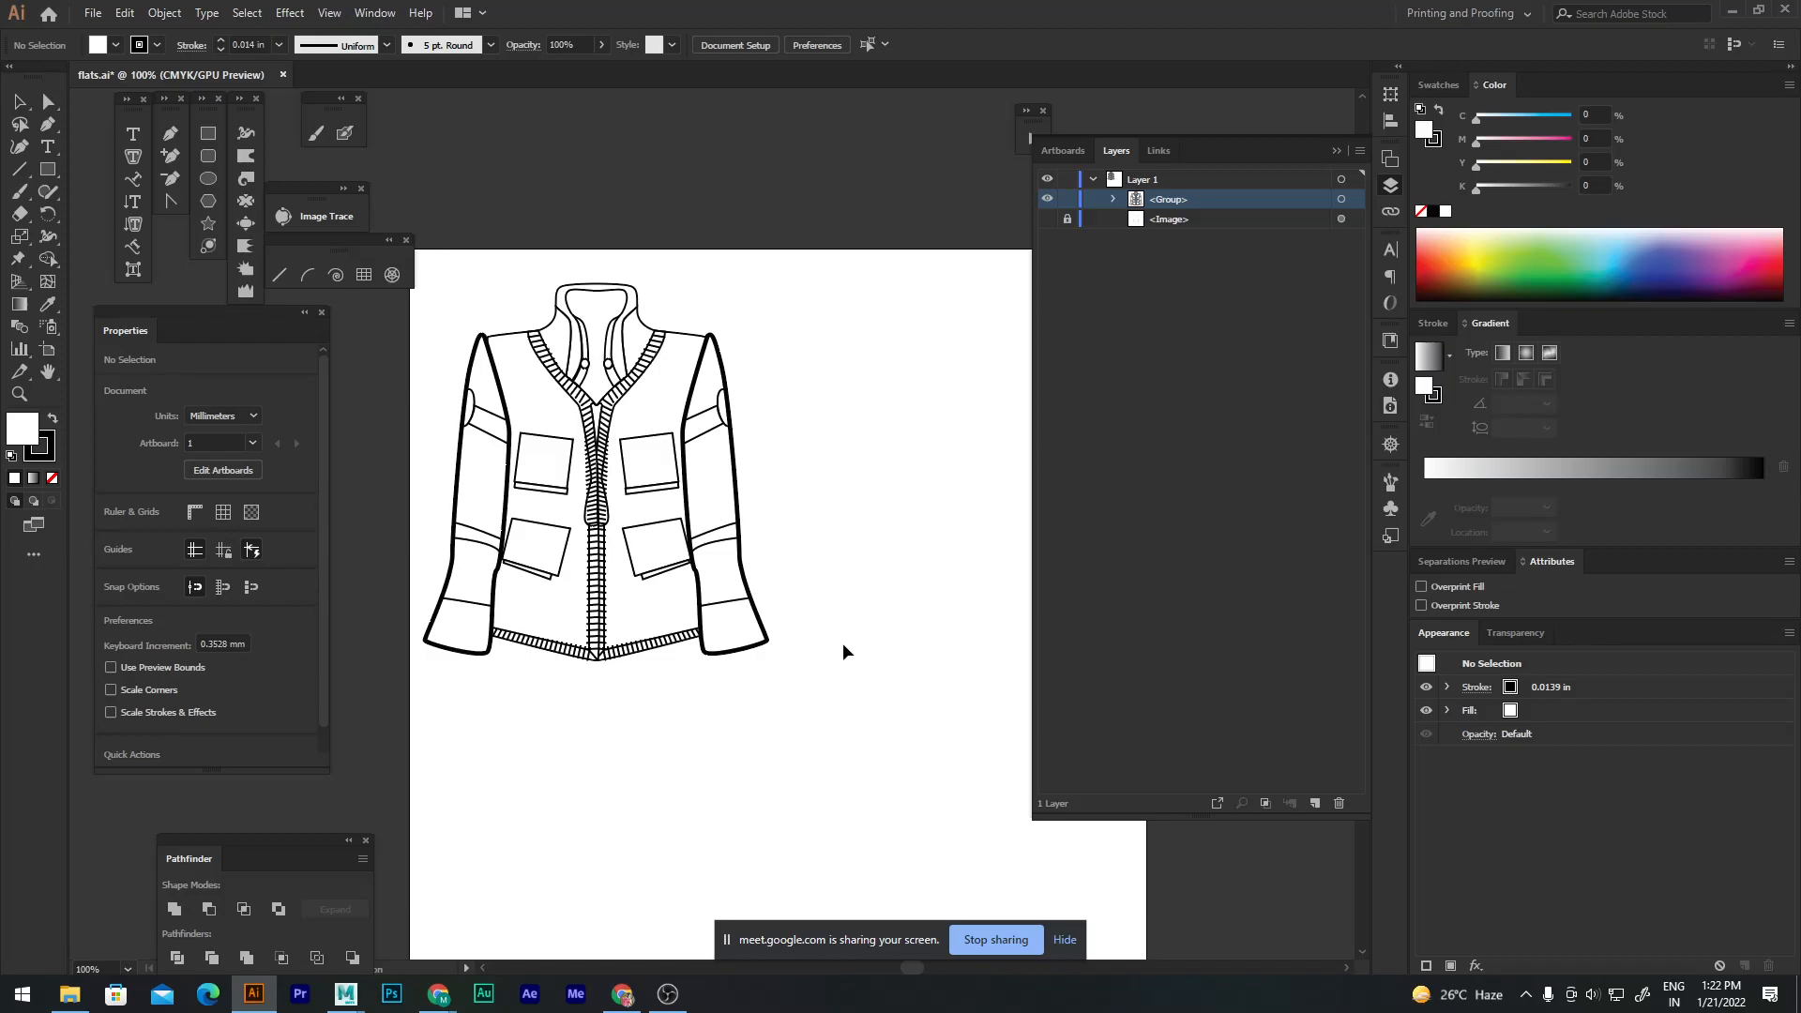
Step: Draw a rounded rectangle about 120 × 87 mm below the jacket and fill it orange
scroll(822, 638, "down", 3)
scroll(822, 638, "right", 3)
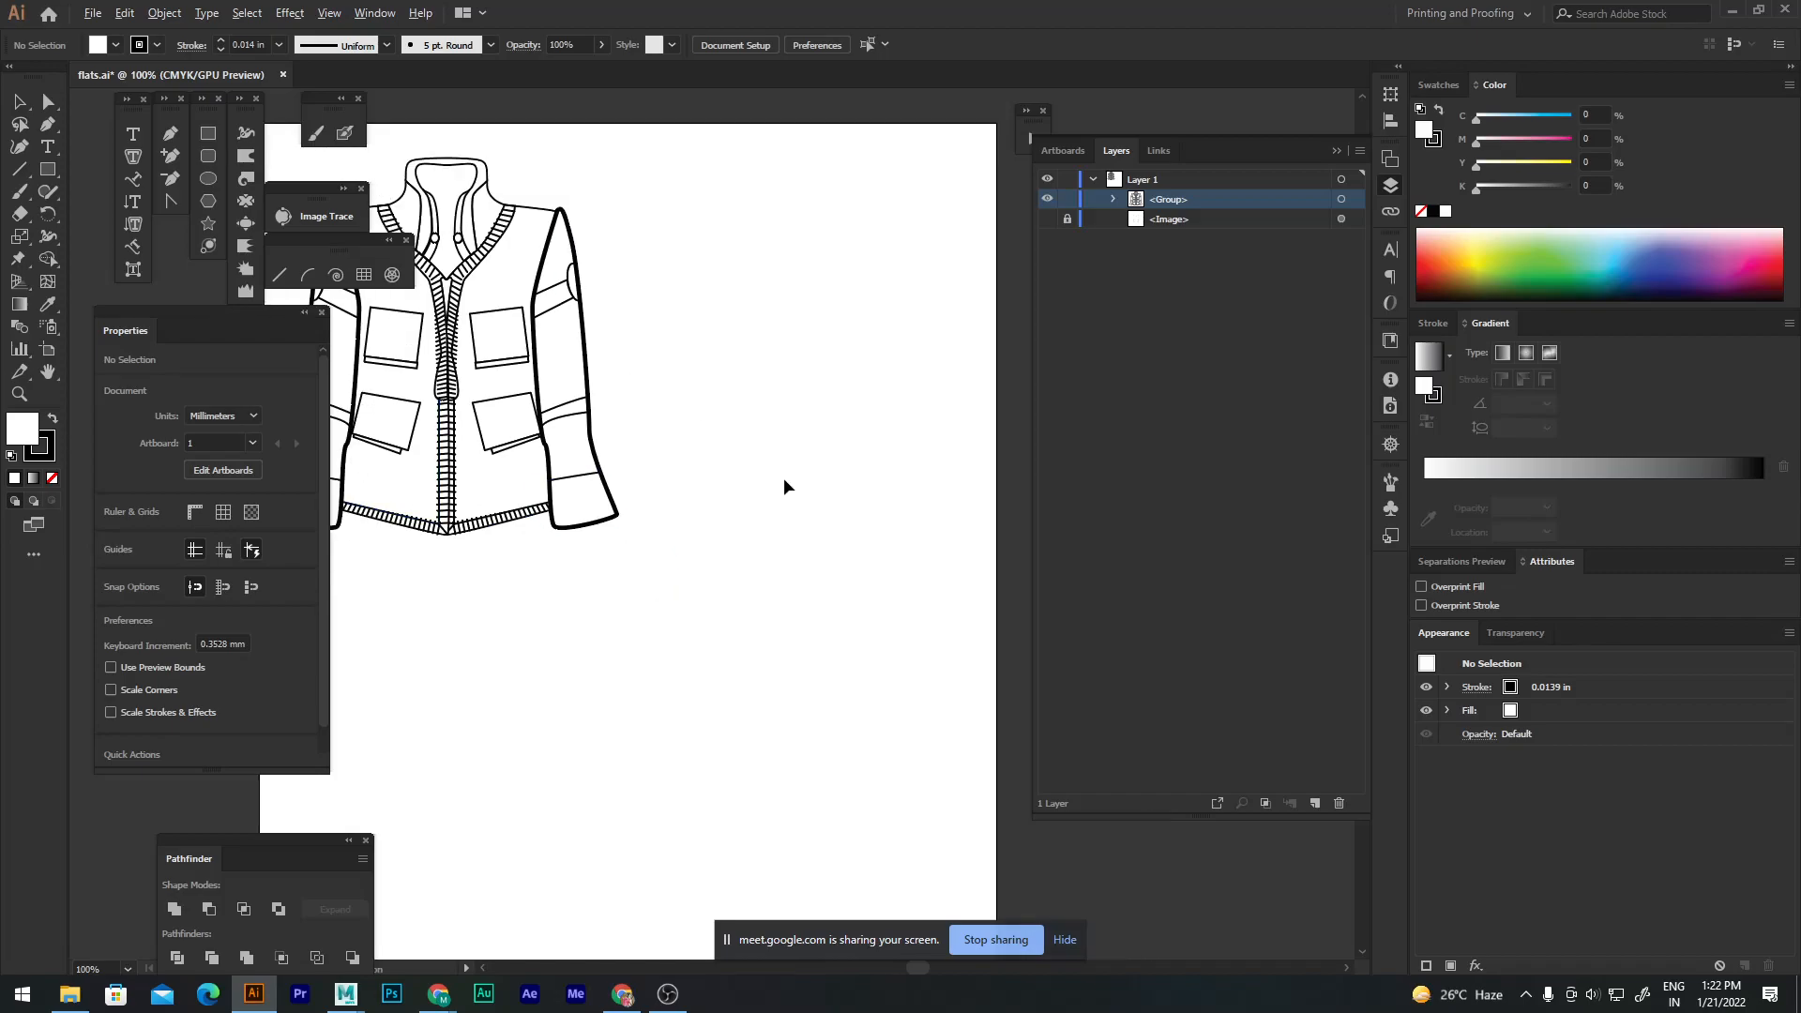
scroll(584, 728, "down", 5)
scroll(583, 728, "left", 3)
left_click(208, 160)
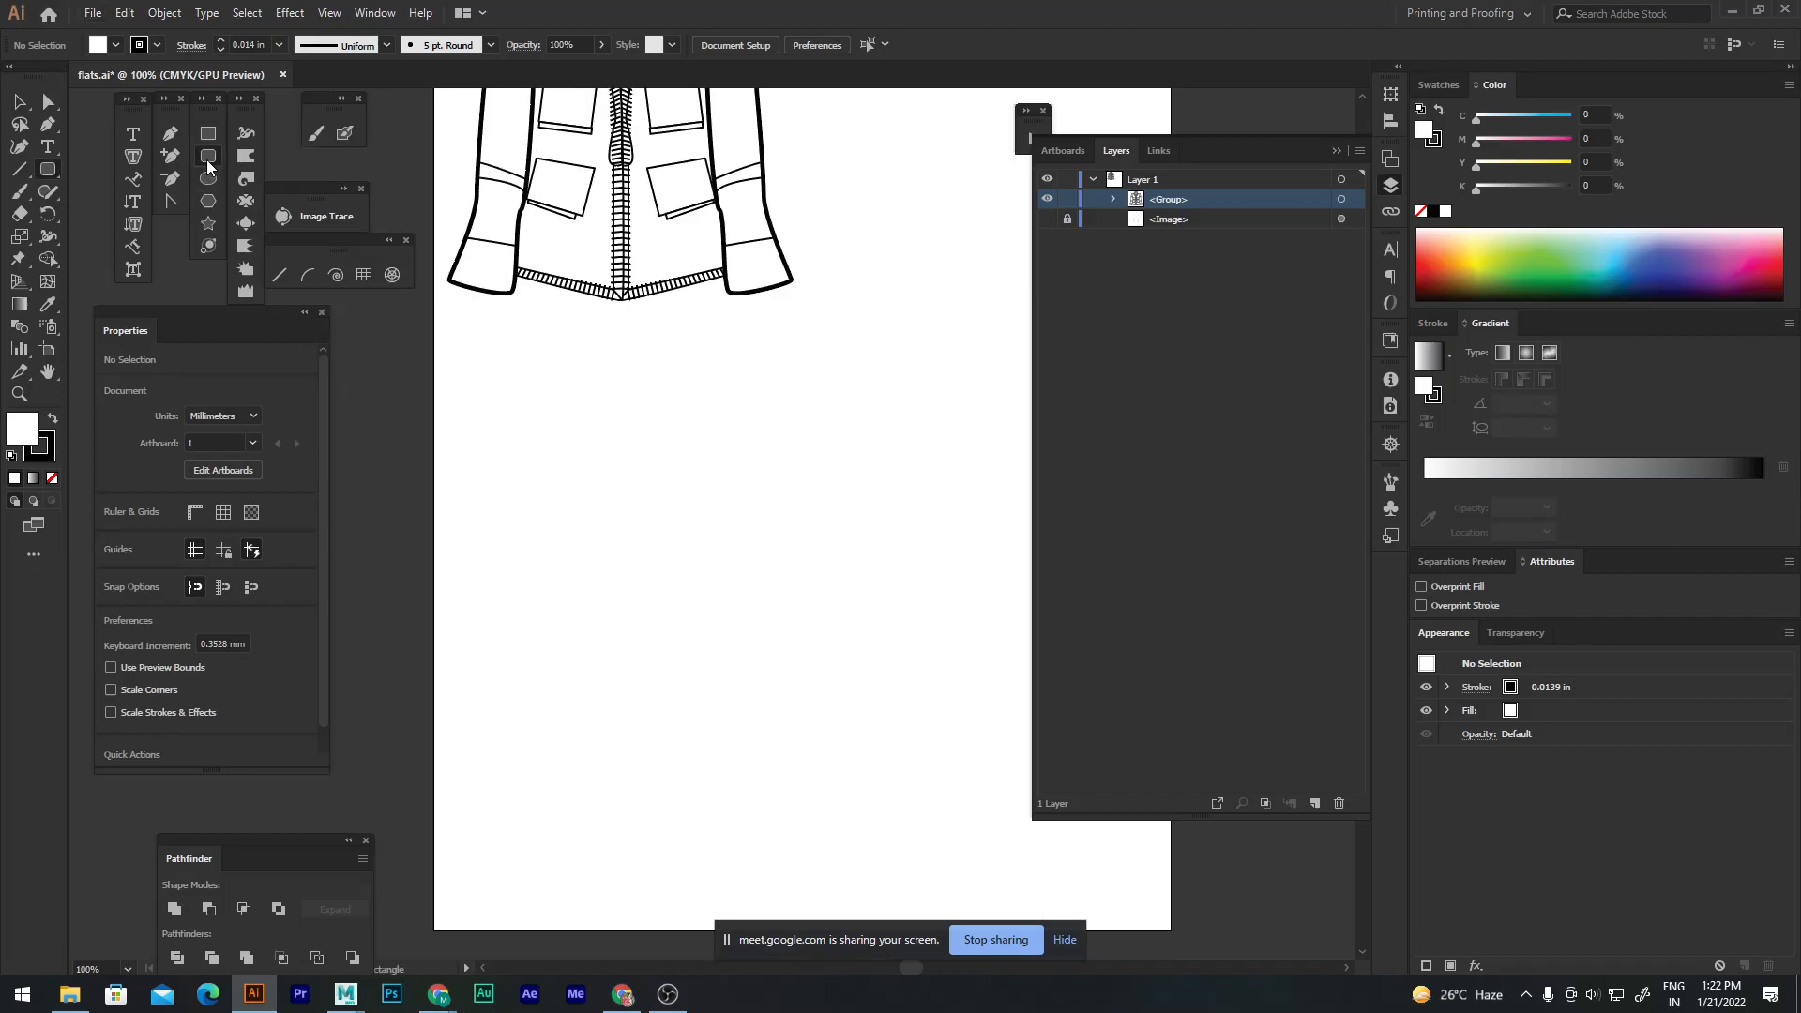
left_click_drag(552, 409, 972, 714)
mouse_move(766, 689)
left_mouse_down()
mouse_move(751, 704)
mouse_move(773, 712)
left_mouse_up()
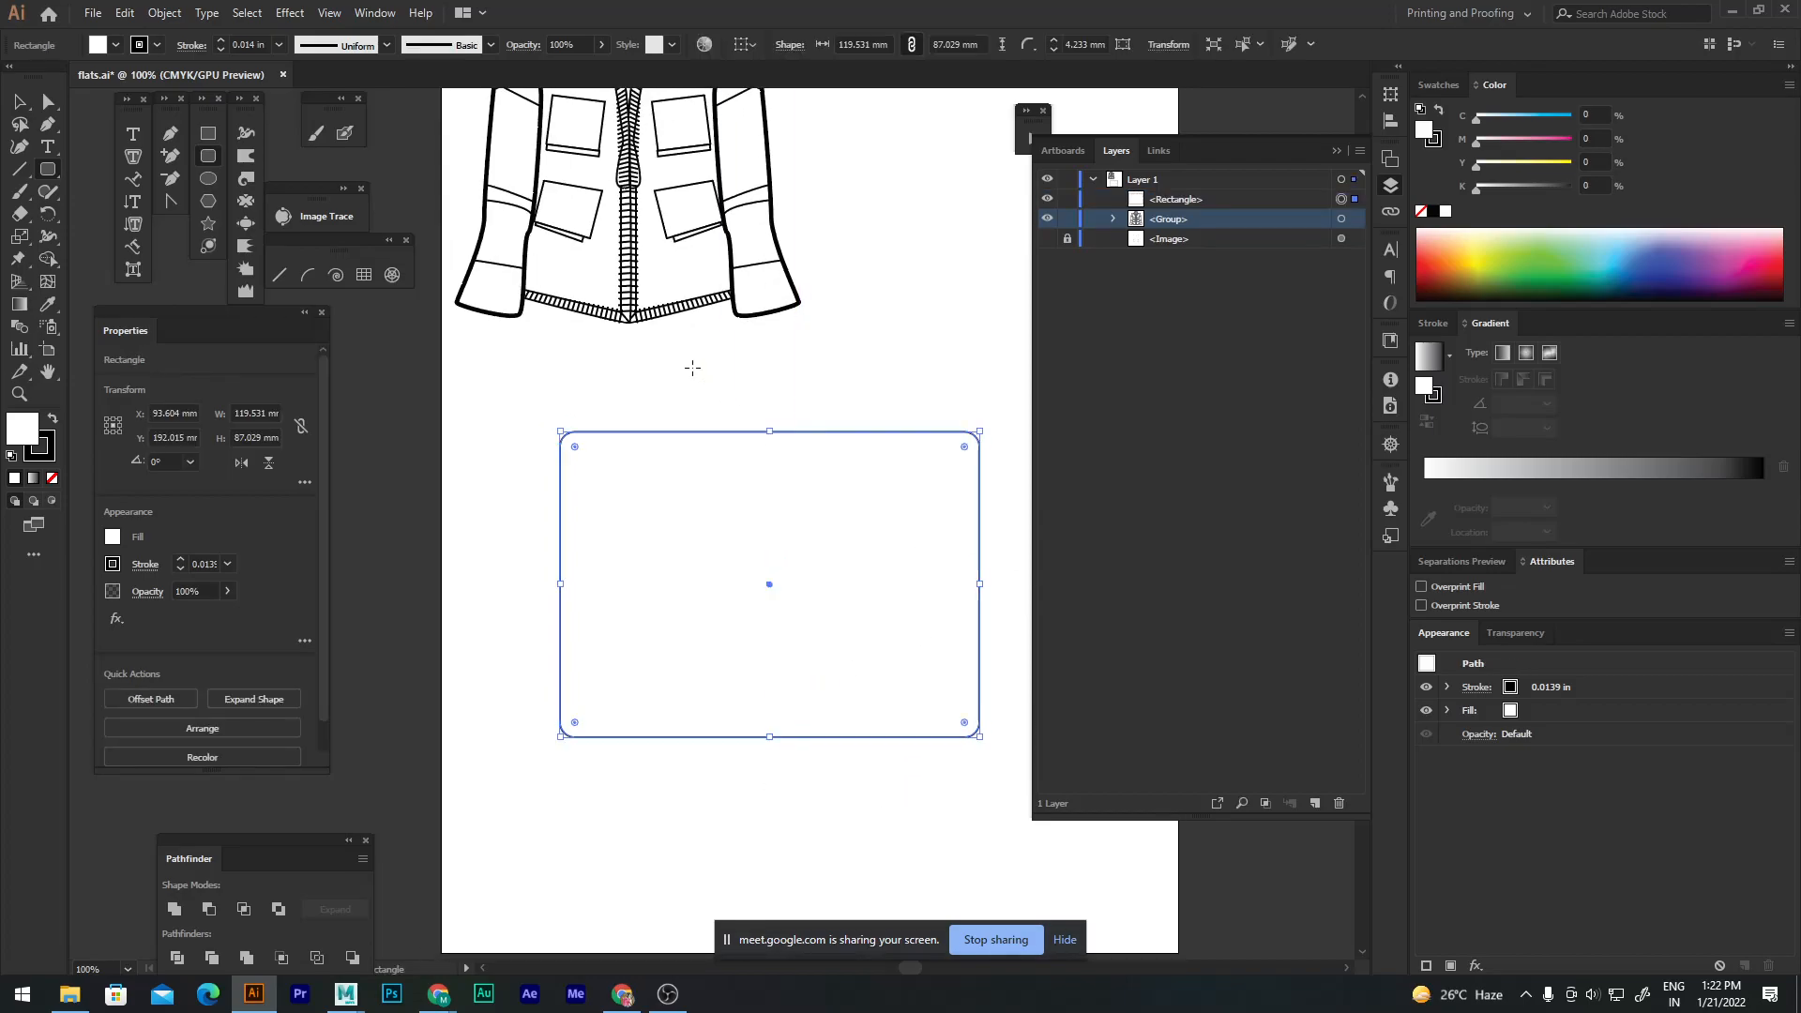
left_click_drag(1469, 282, 1460, 255)
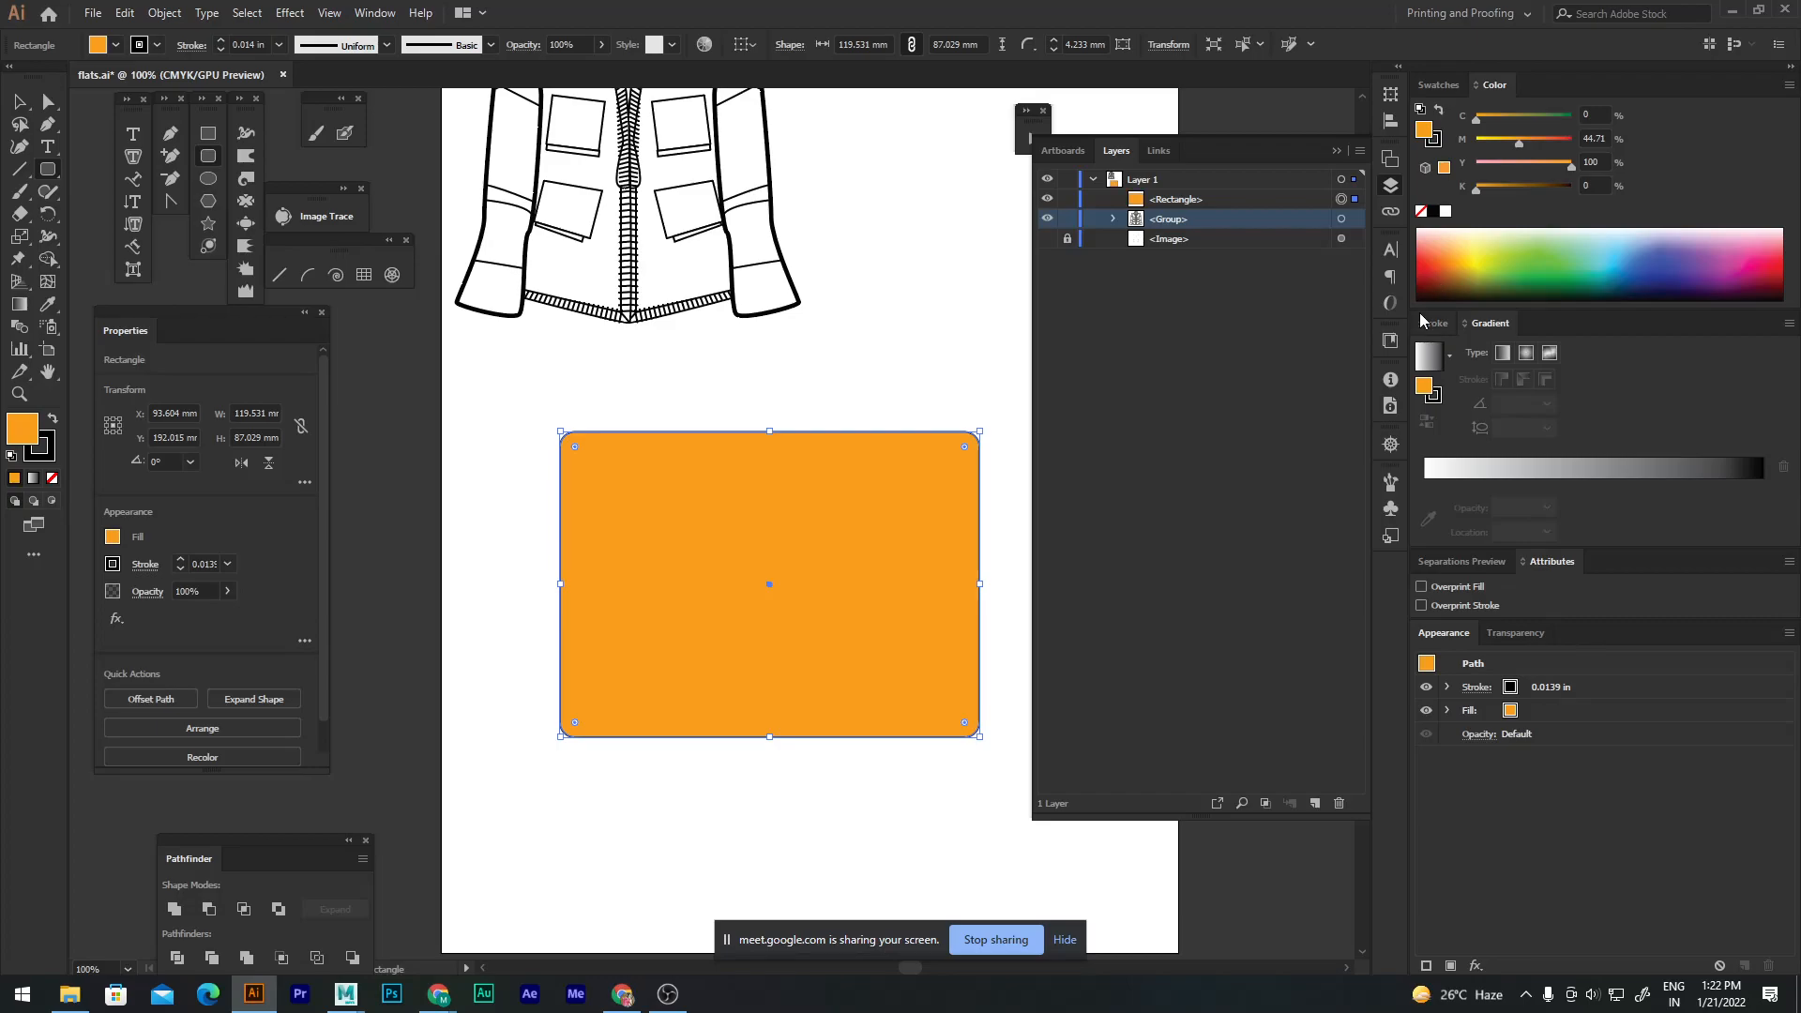
Step: Draw a circle about 10.6 mm wide in the rectangle's upper-left corner and fill it black
left_click(18, 101)
left_click(208, 178)
left_click_drag(567, 446, 602, 471)
left_click(1706, 286)
left_click_drag(1706, 286, 1445, 298)
Step: Copy the black circle horizontally and repeat the copy to form a row of nine across the orange rectangle
key("v")
left_click(736, 418)
left_click_drag(586, 467, 634, 466)
key("ctrl+d")
key("ctrl+d")
key("ctrl+d")
key("ctrl+d")
key("ctrl+d")
key("ctrl+d")
key("ctrl+d")
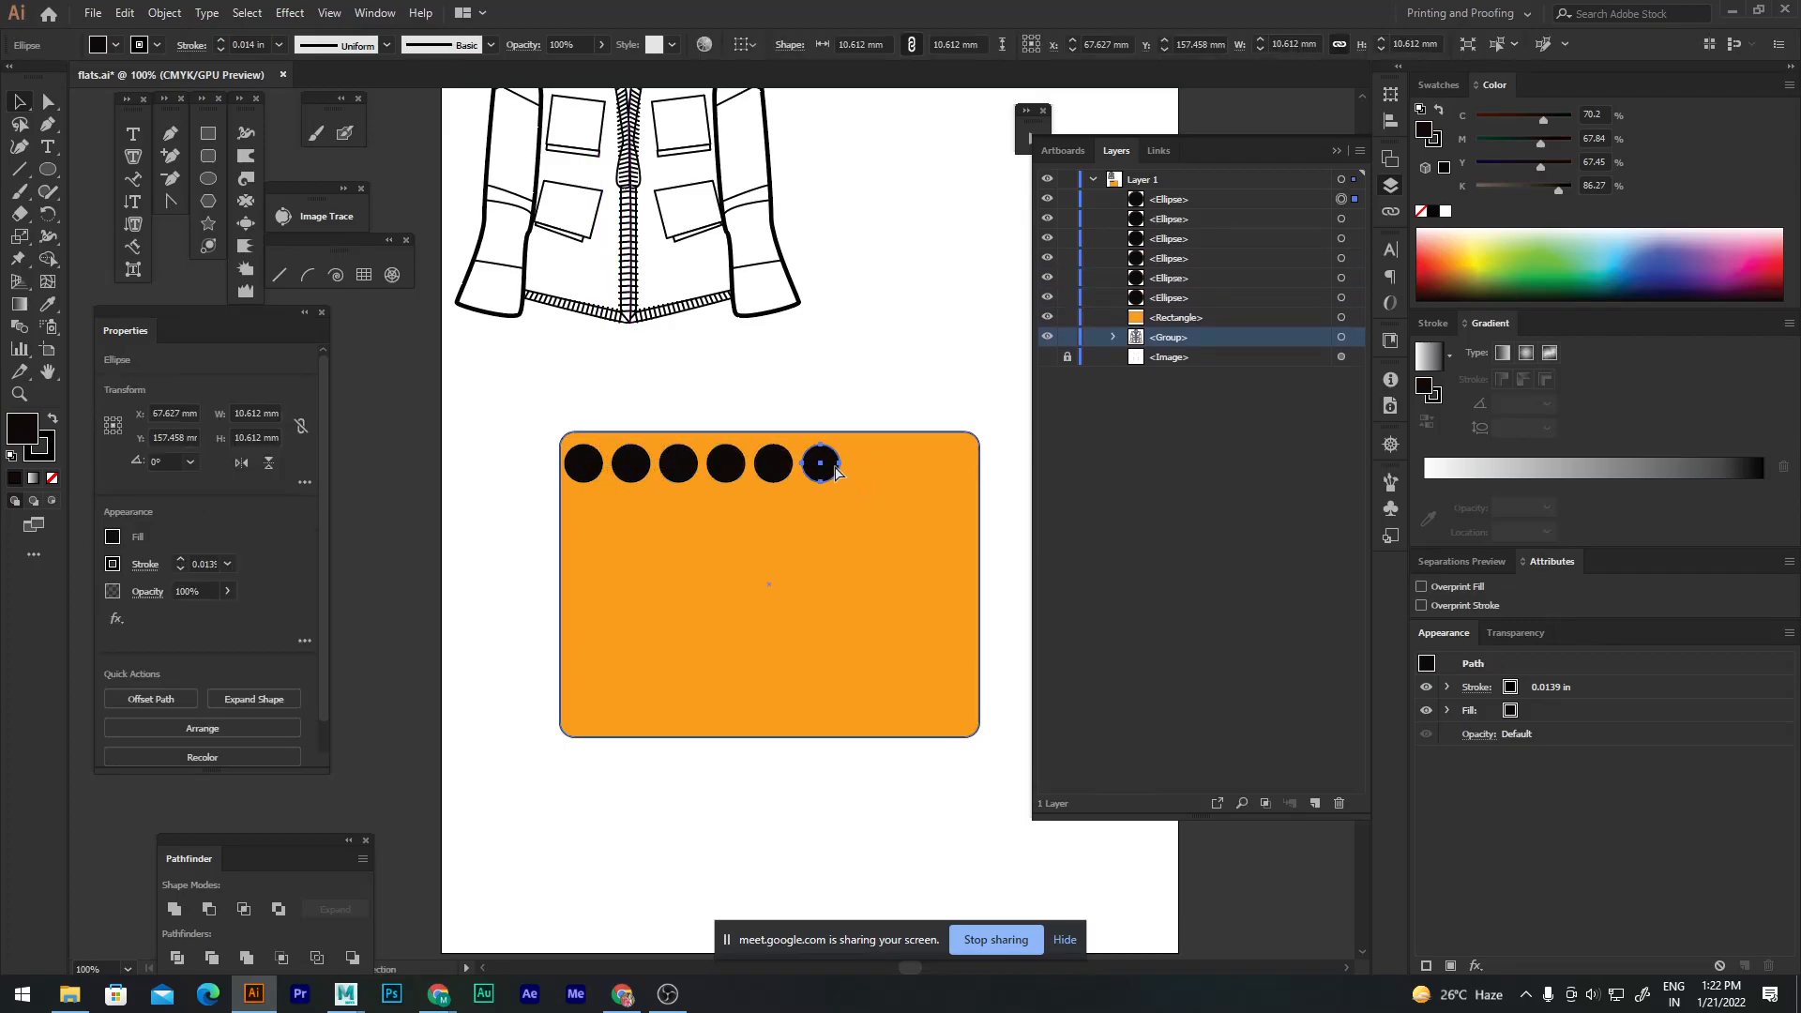
Step: Select the whole row of circles, copy it downward and repeat the copy to make six rows
left_click(916, 464, "shift")
left_click(868, 469, "shift")
left_click(821, 469, "shift")
left_click(773, 469, "shift")
left_click(725, 469, "shift")
left_click(678, 469, "shift")
left_click(631, 469, "shift")
left_click(583, 469, "shift")
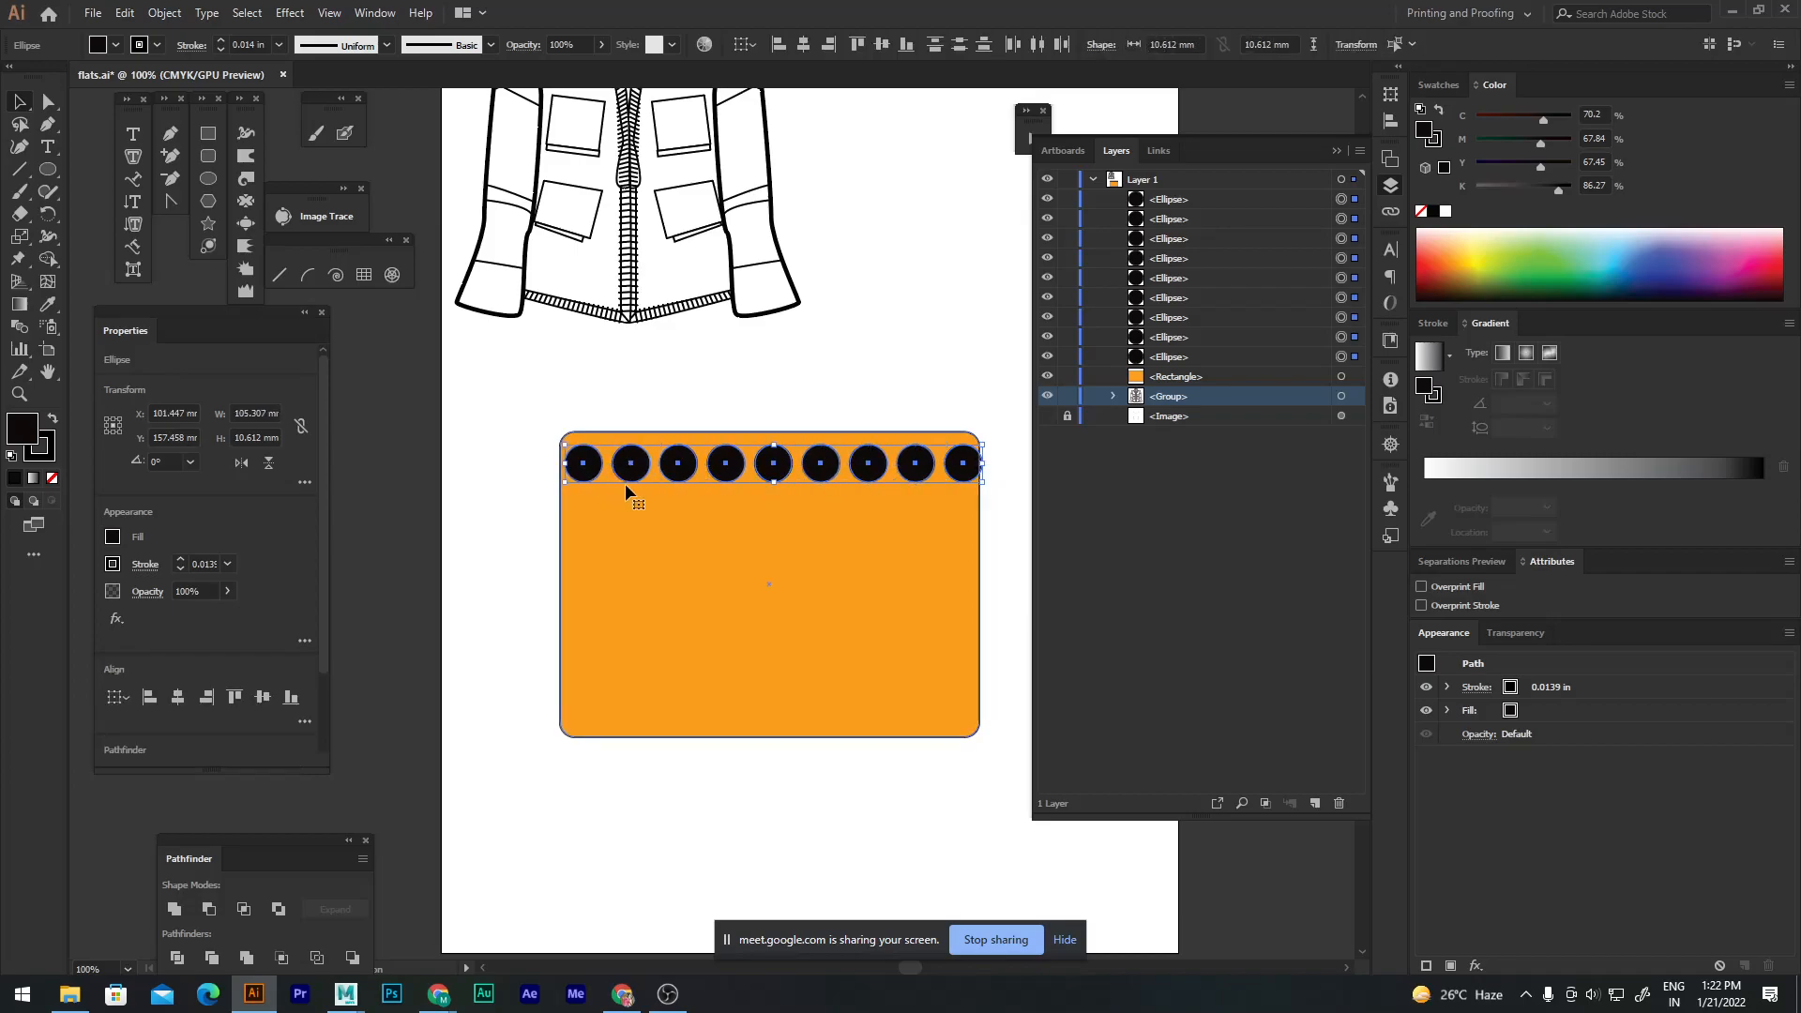
left_click_drag(630, 469, 630, 522)
key("ctrl+d")
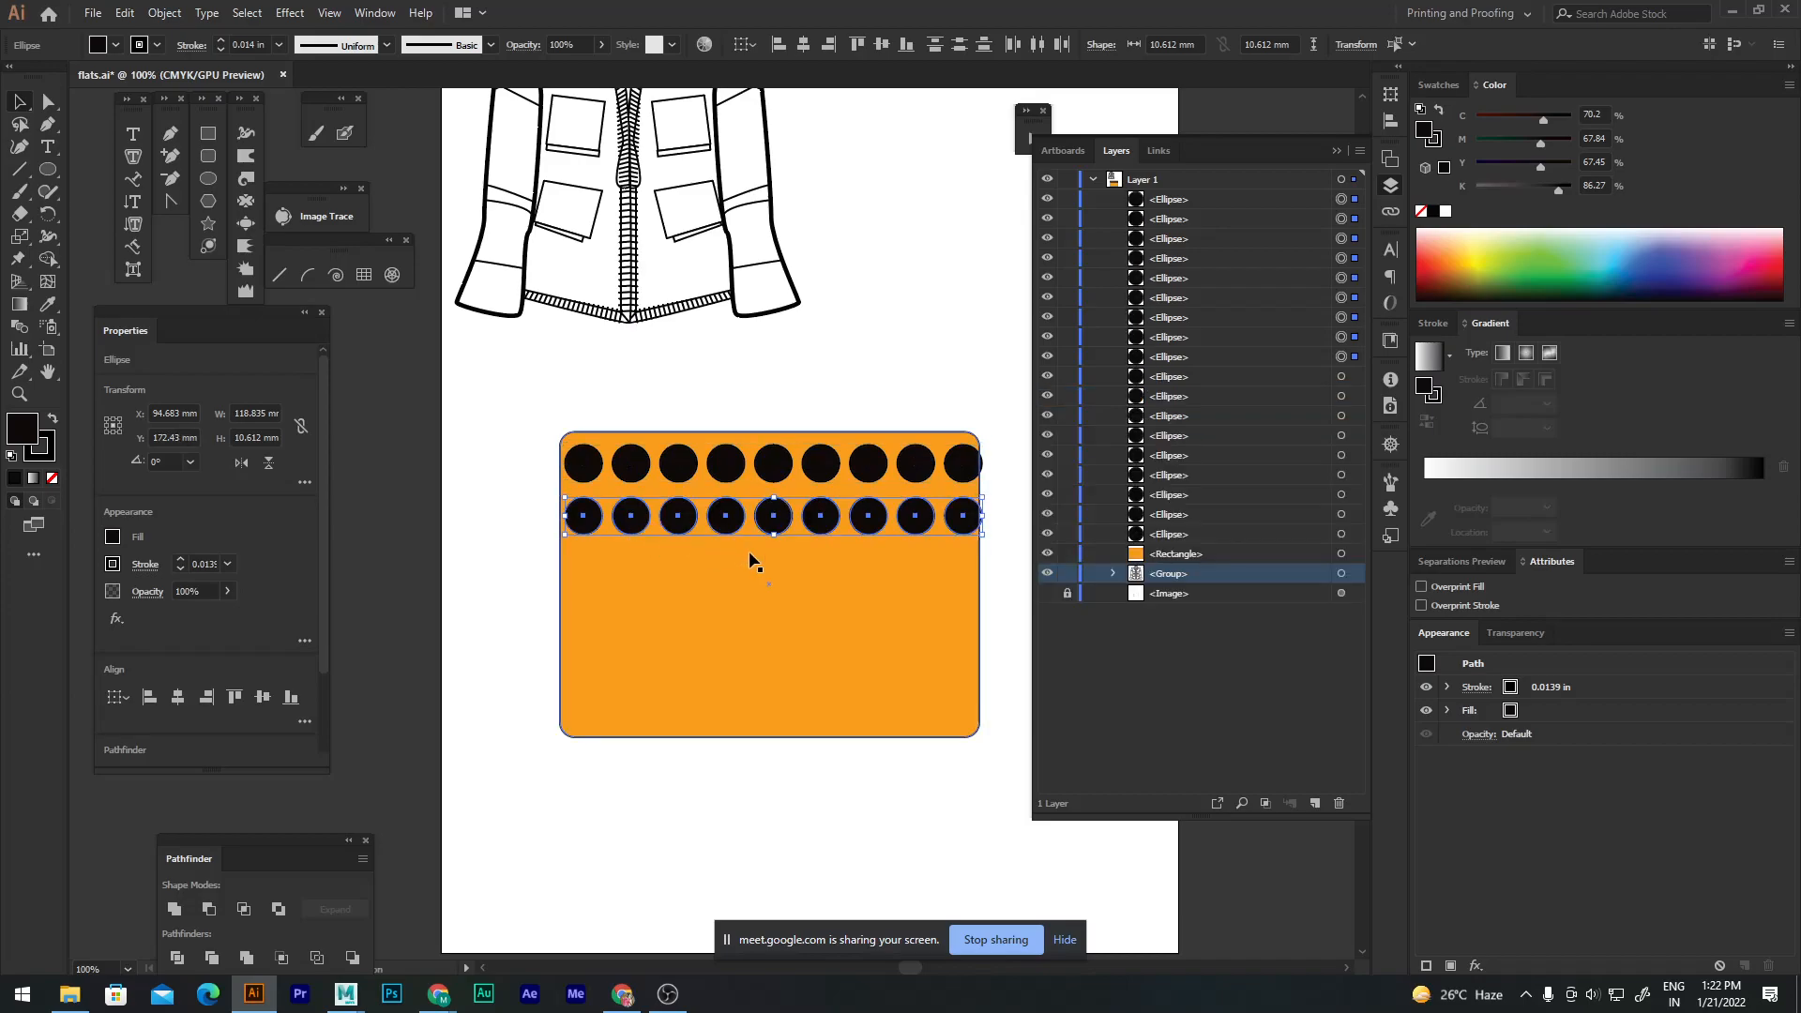
key("ctrl+d")
key("ctrl+d")
key("ctrl+d")
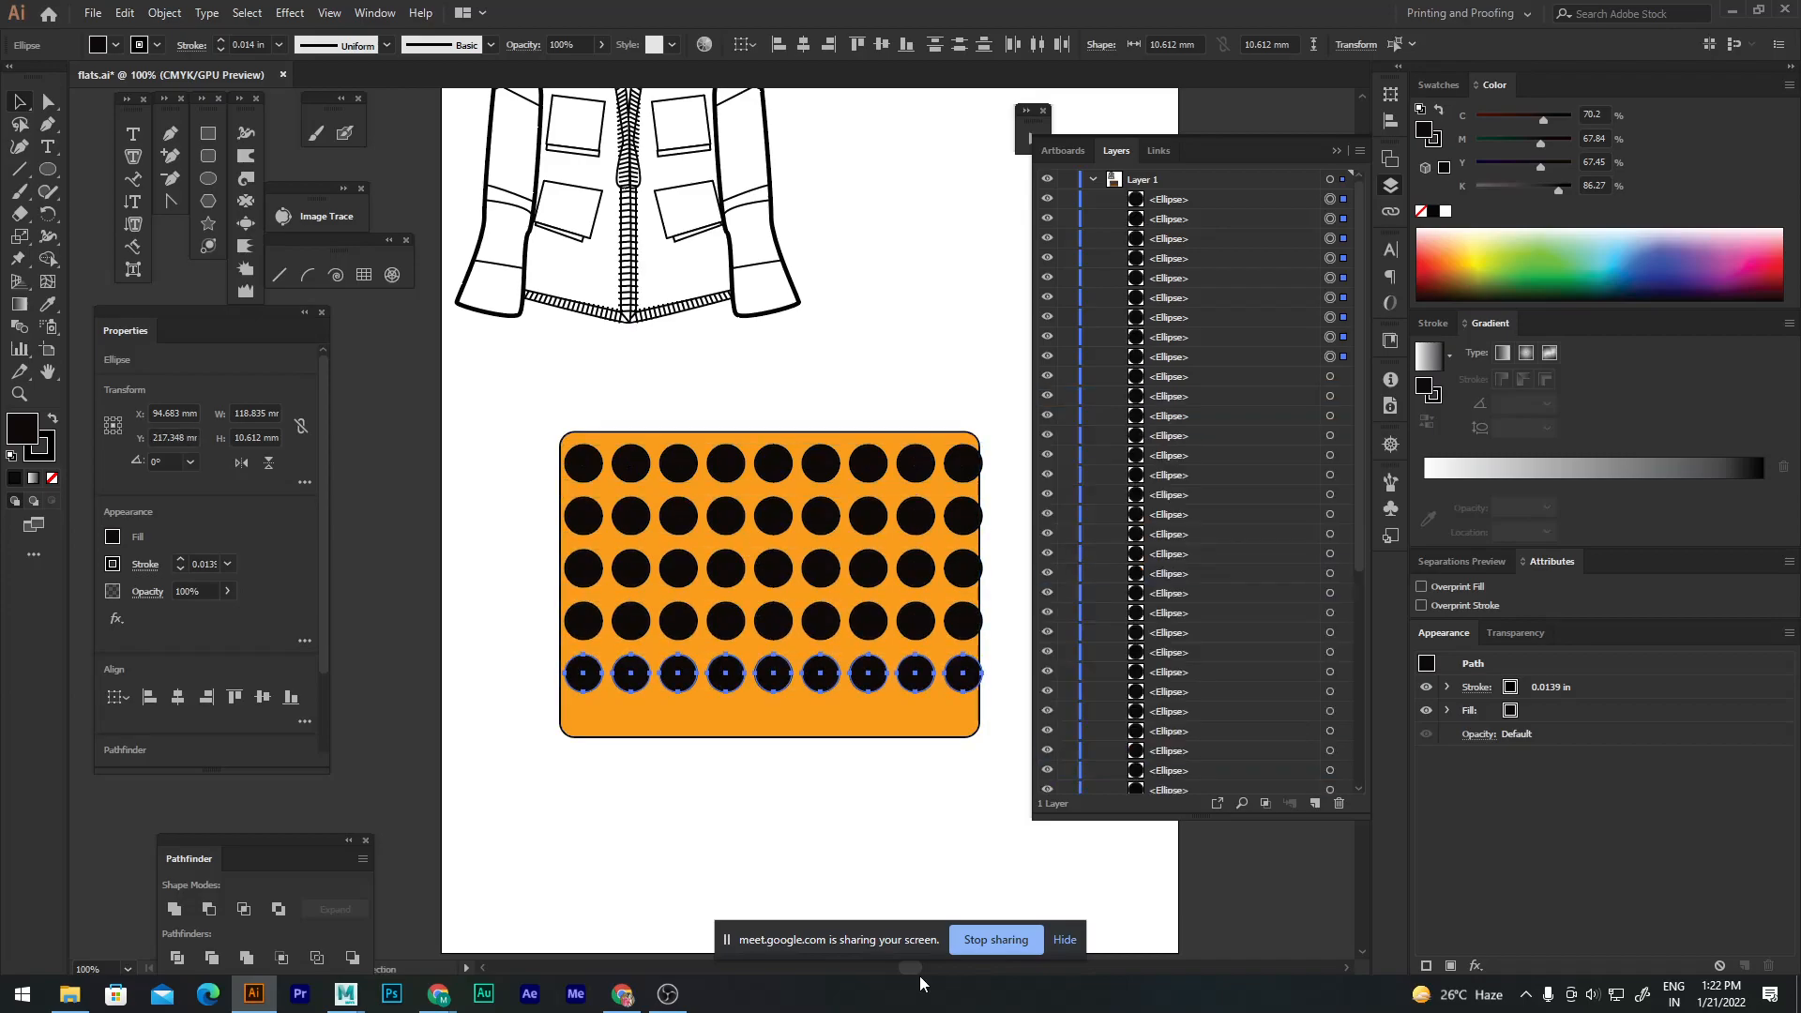
left_click(844, 867)
Step: Select the orange rectangle together with all its black circles and delete them
left_click_drag(853, 775, 756, 703)
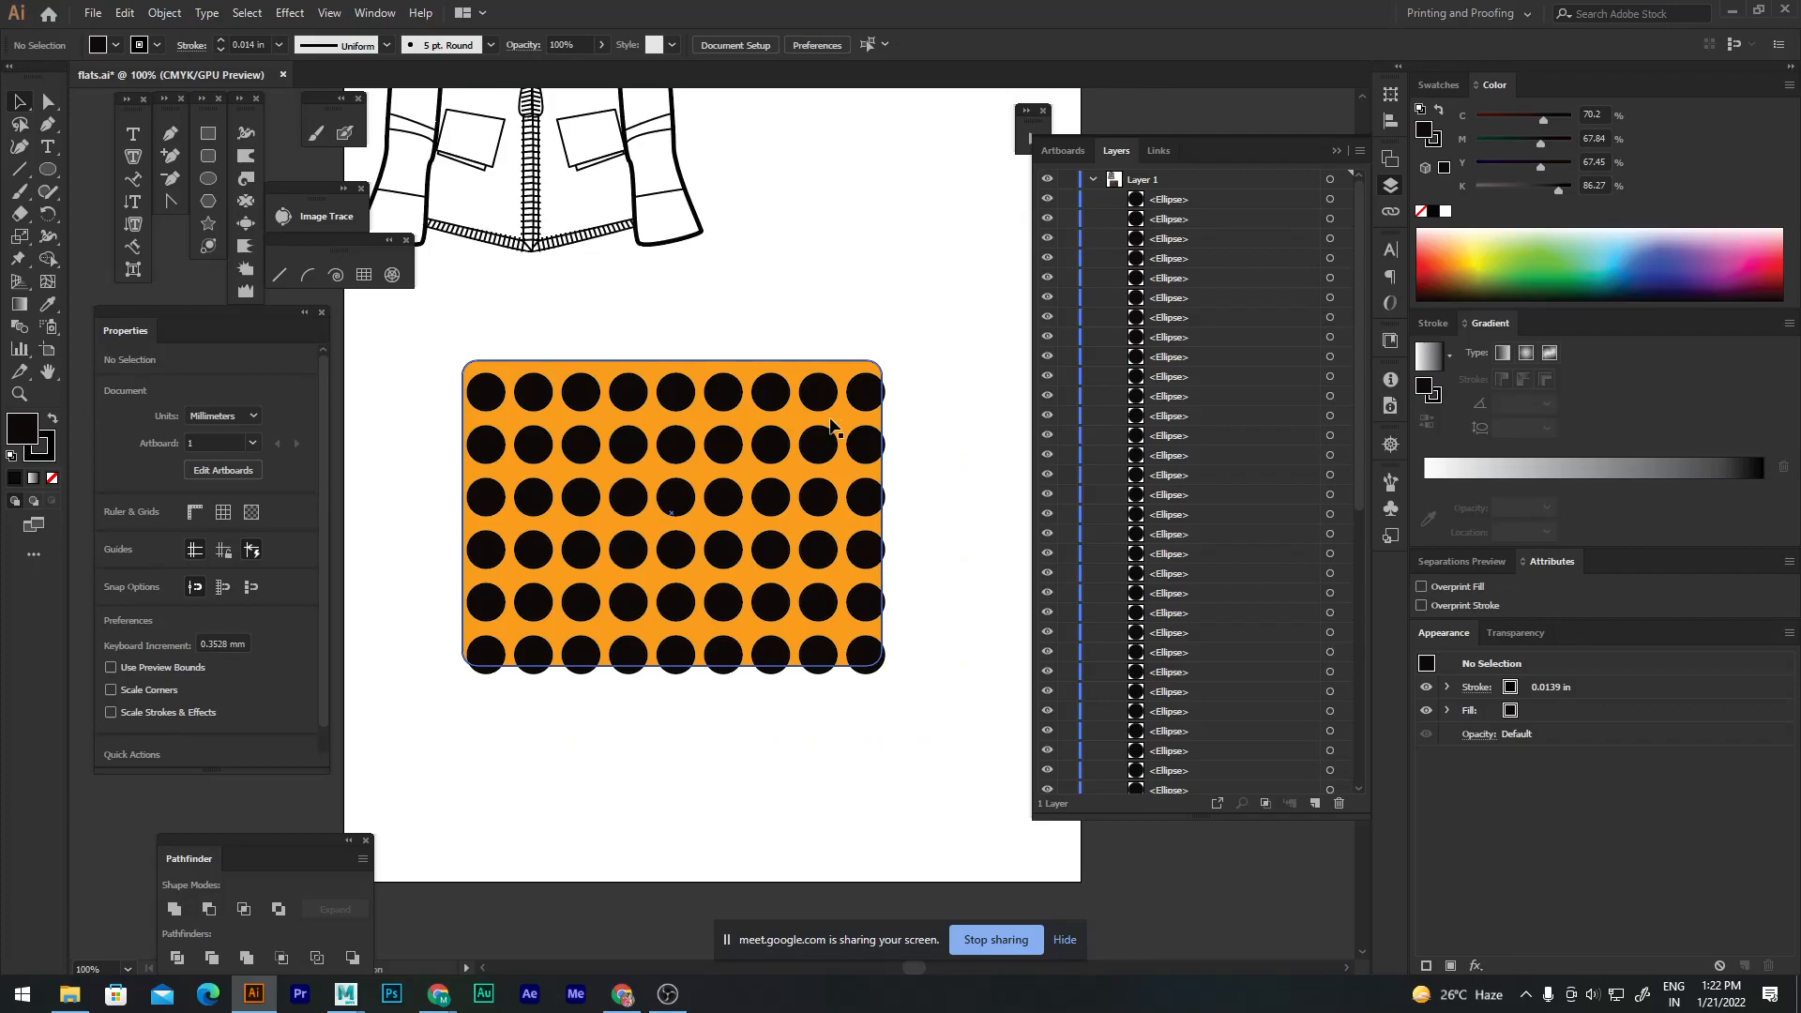
left_click(489, 399)
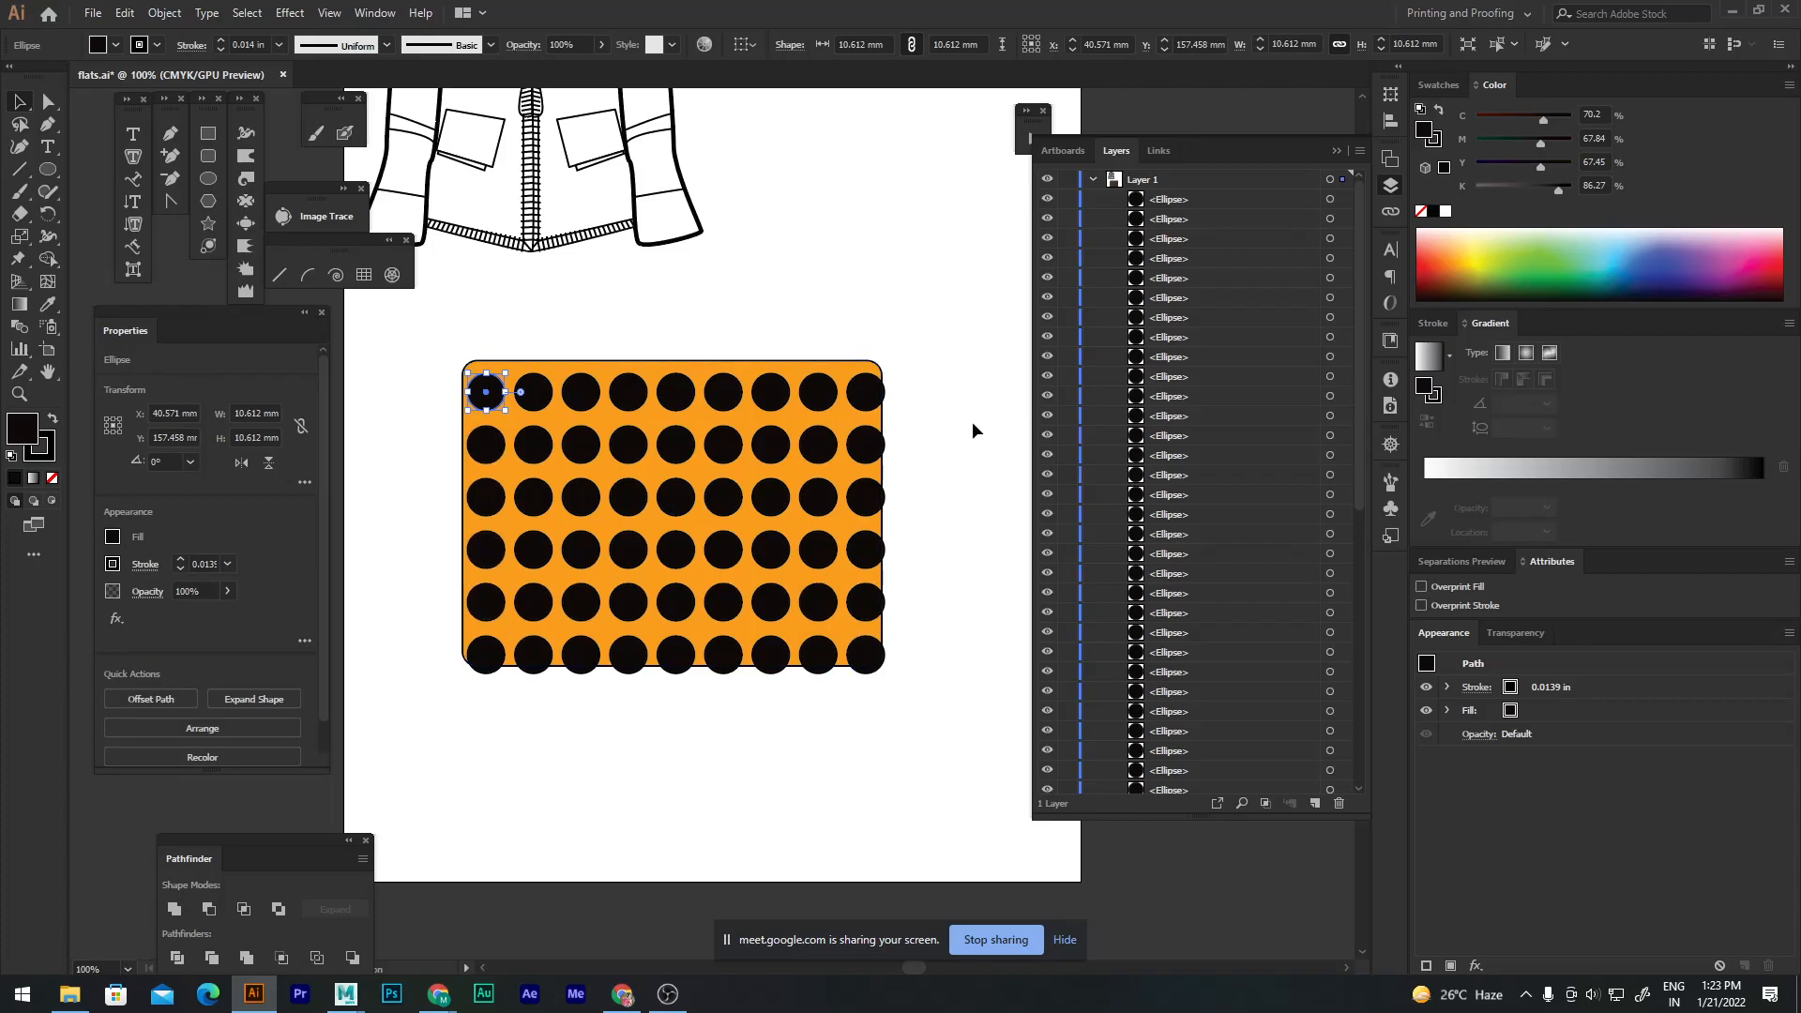
left_click_drag(915, 372, 446, 711)
left_click(568, 745)
left_click_drag(423, 349, 926, 798)
key("Delete")
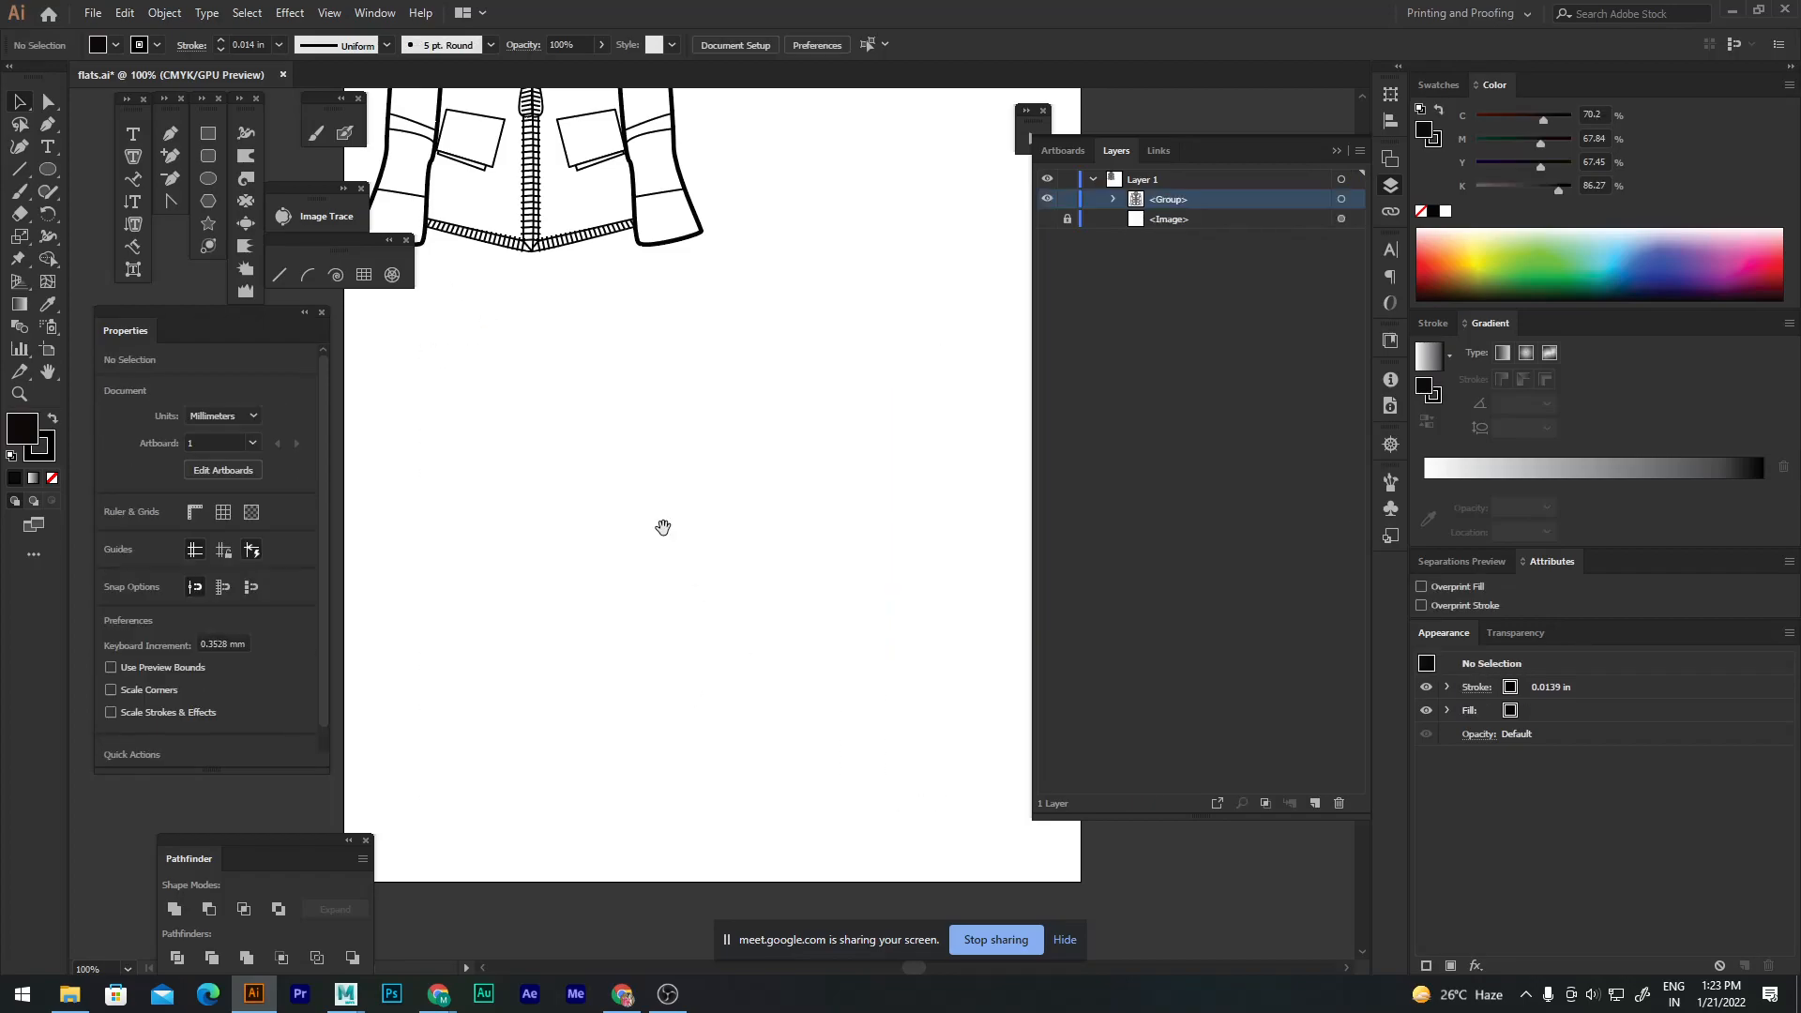
Step: Draw a closed, curved sleeve-like shape about 136 × 109 mm below the jacket with the Pen tool
left_click(47, 123)
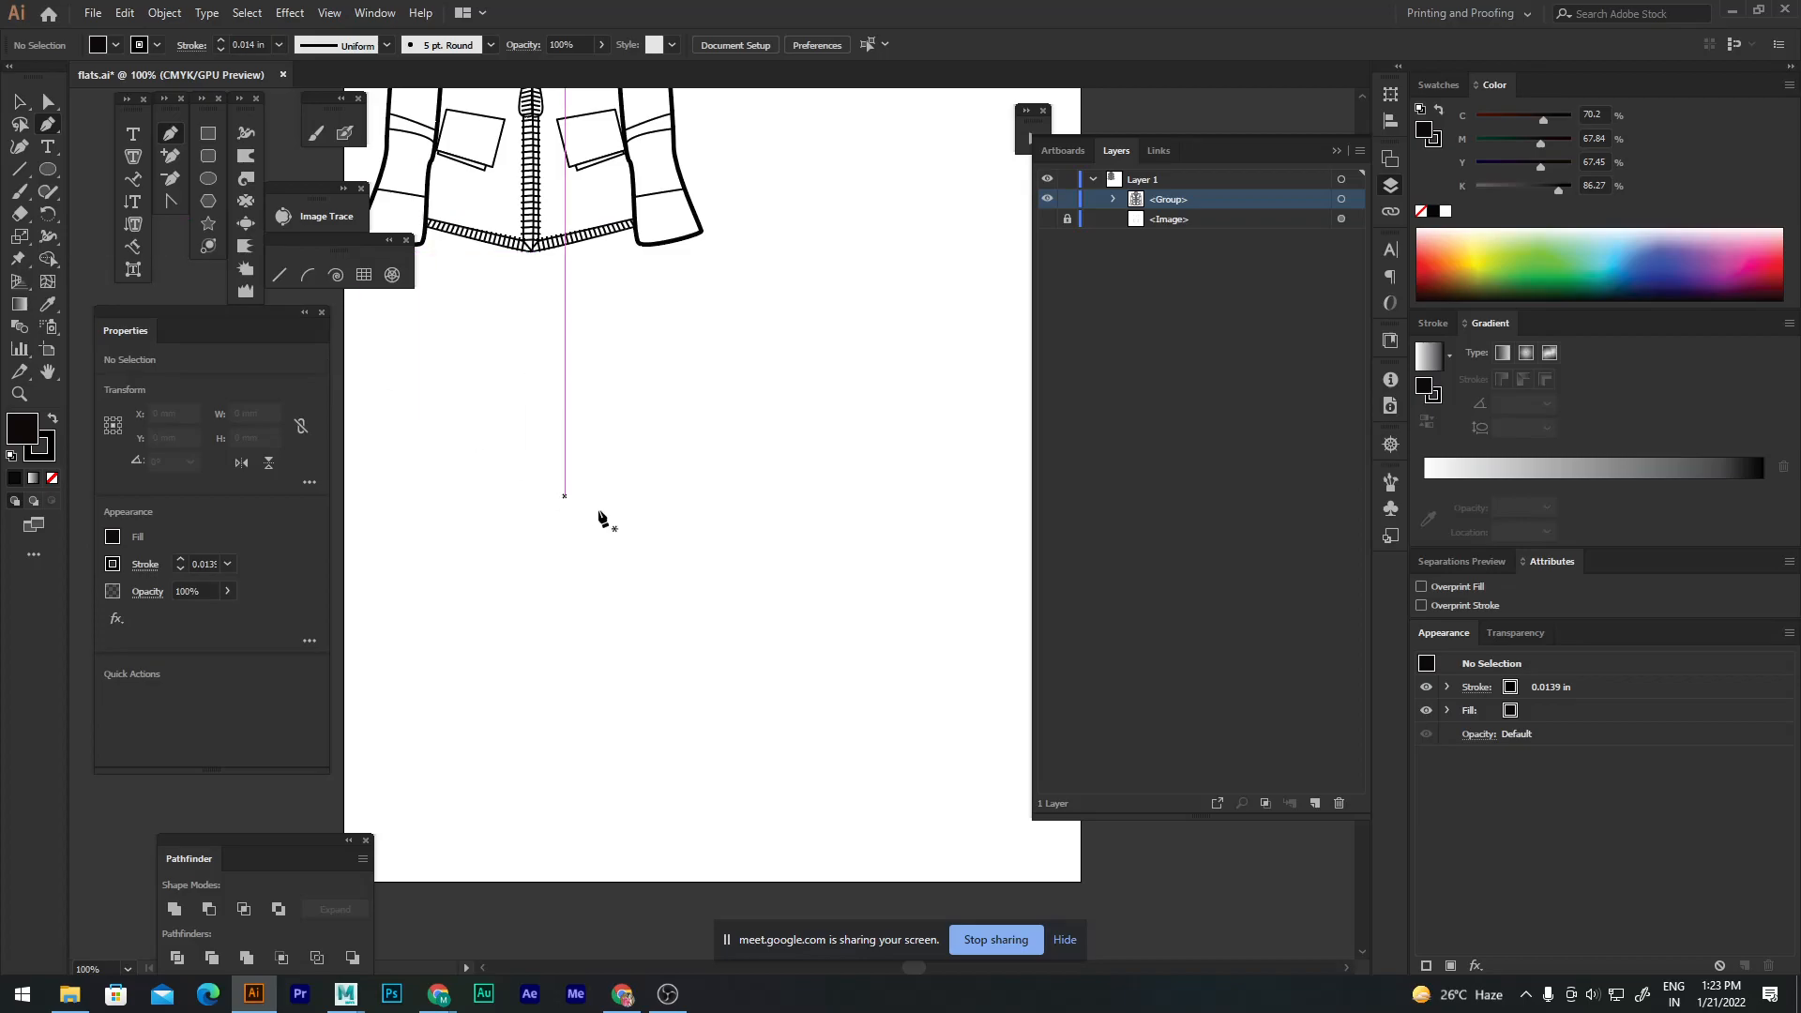
left_click(497, 382)
left_click_drag(842, 405, 909, 492)
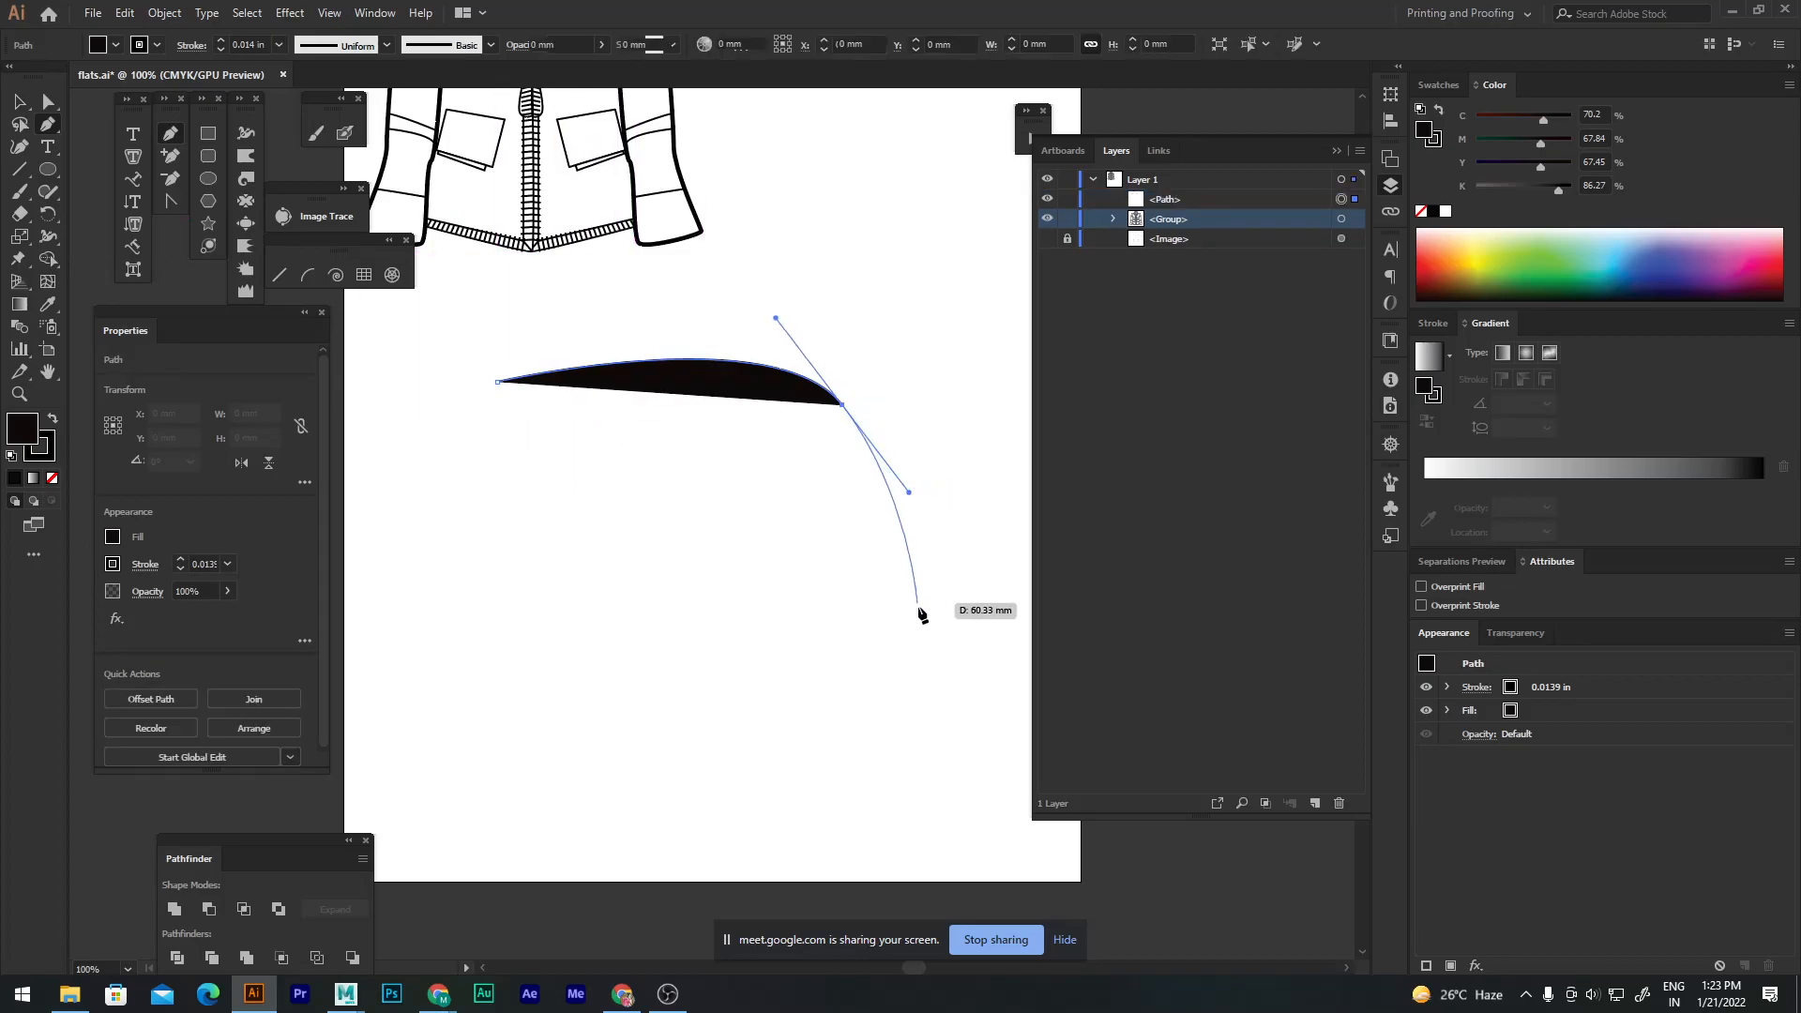
left_click(921, 613)
left_click(974, 679)
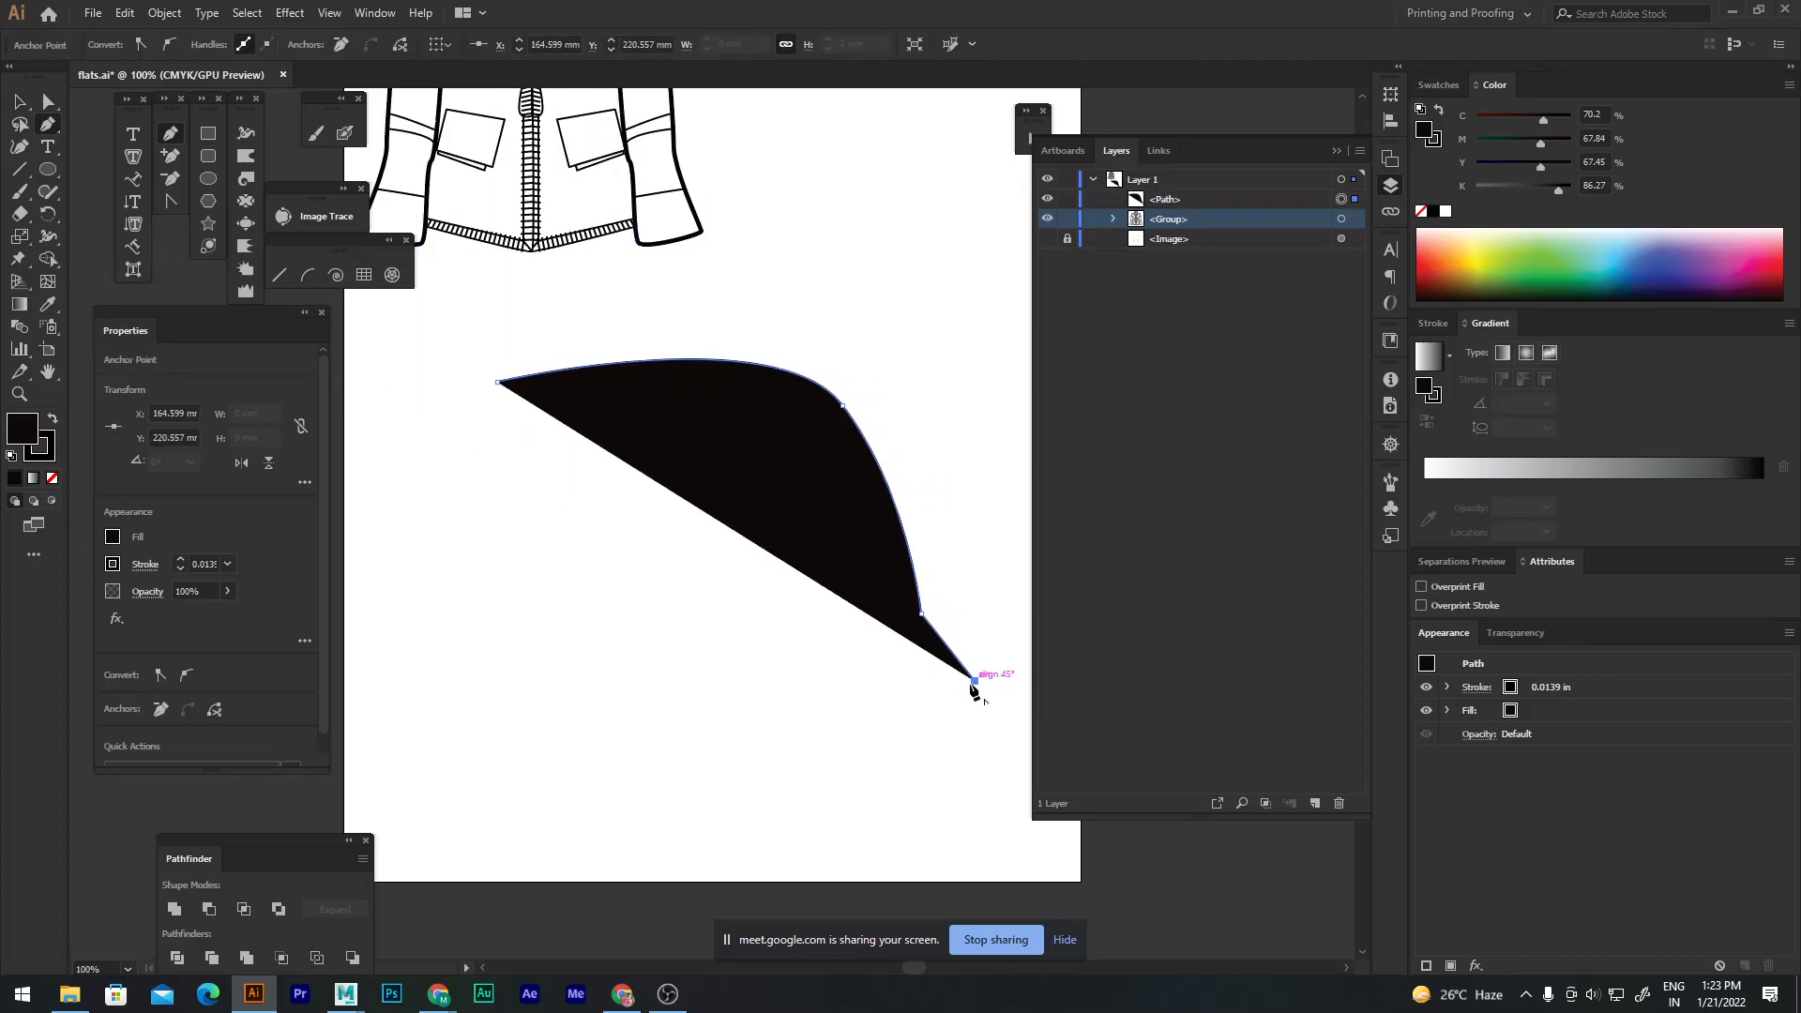
left_click(867, 742)
left_click_drag(842, 625, 794, 613)
left_click_drag(772, 452, 775, 406)
left_click_drag(611, 411, 478, 430)
left_click(498, 383)
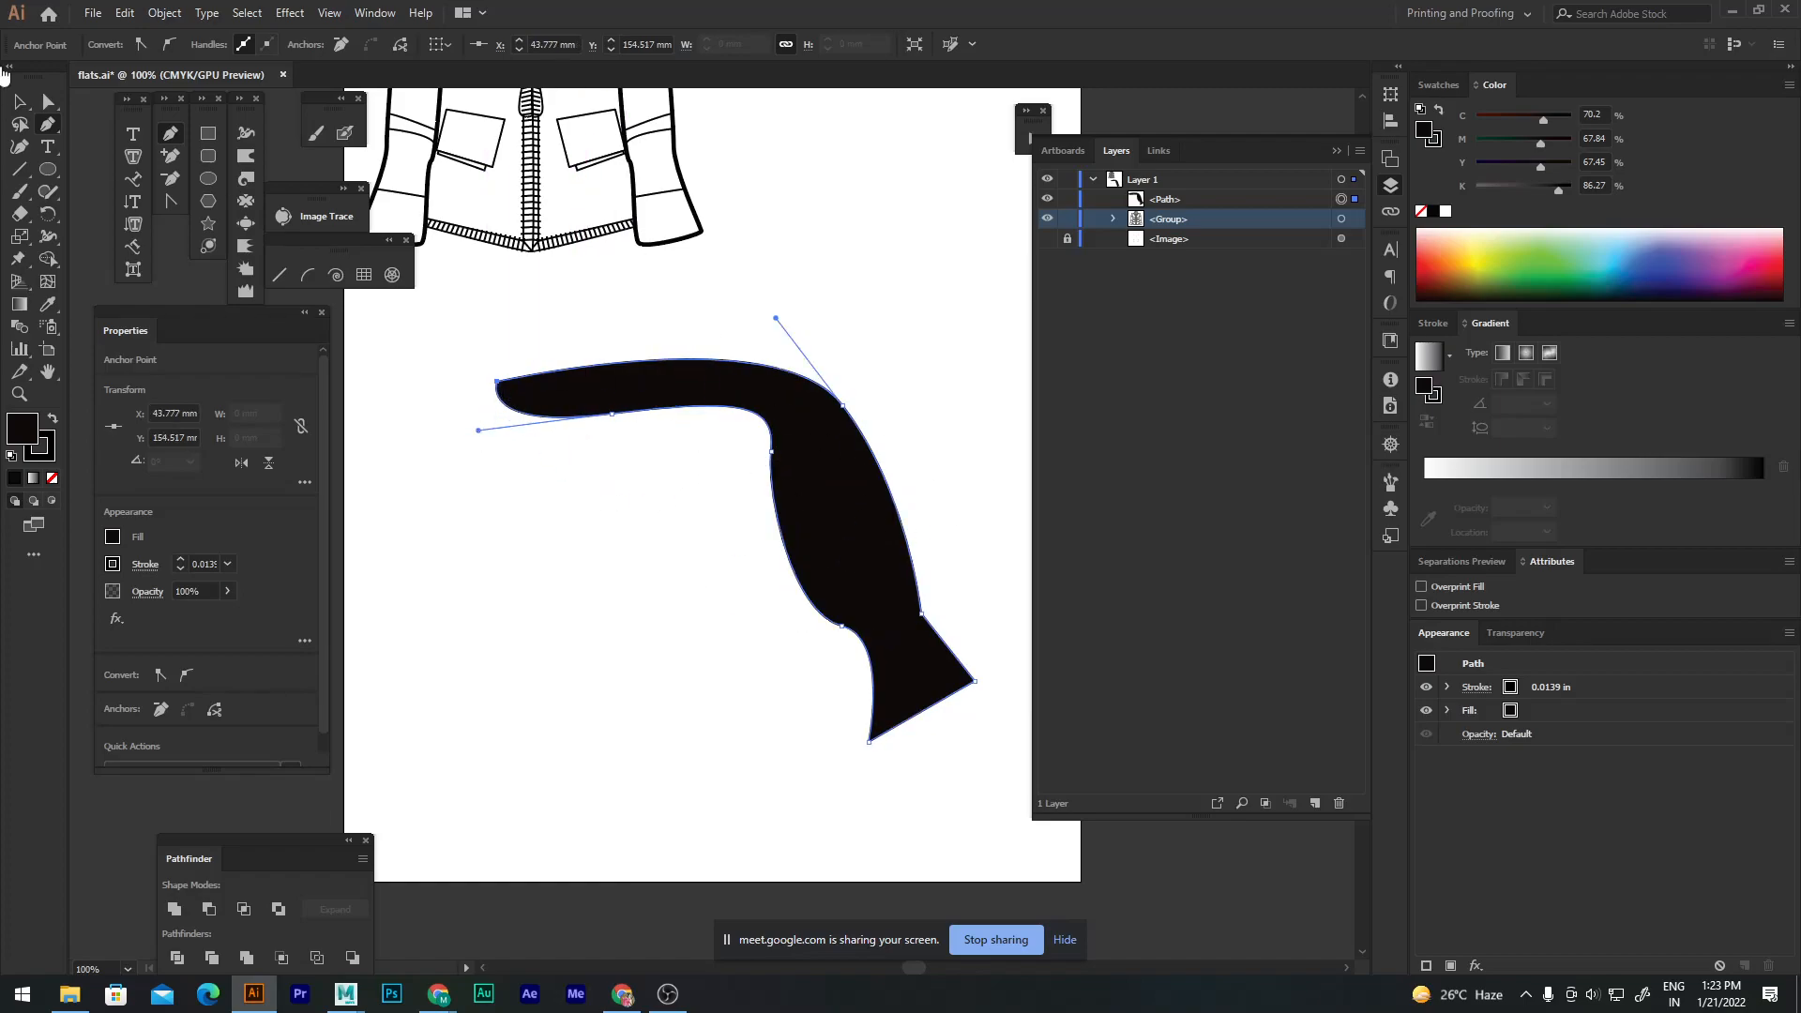
Step: Fill the curved sleeve-like shape with light orange and deselect it
left_click(19, 100)
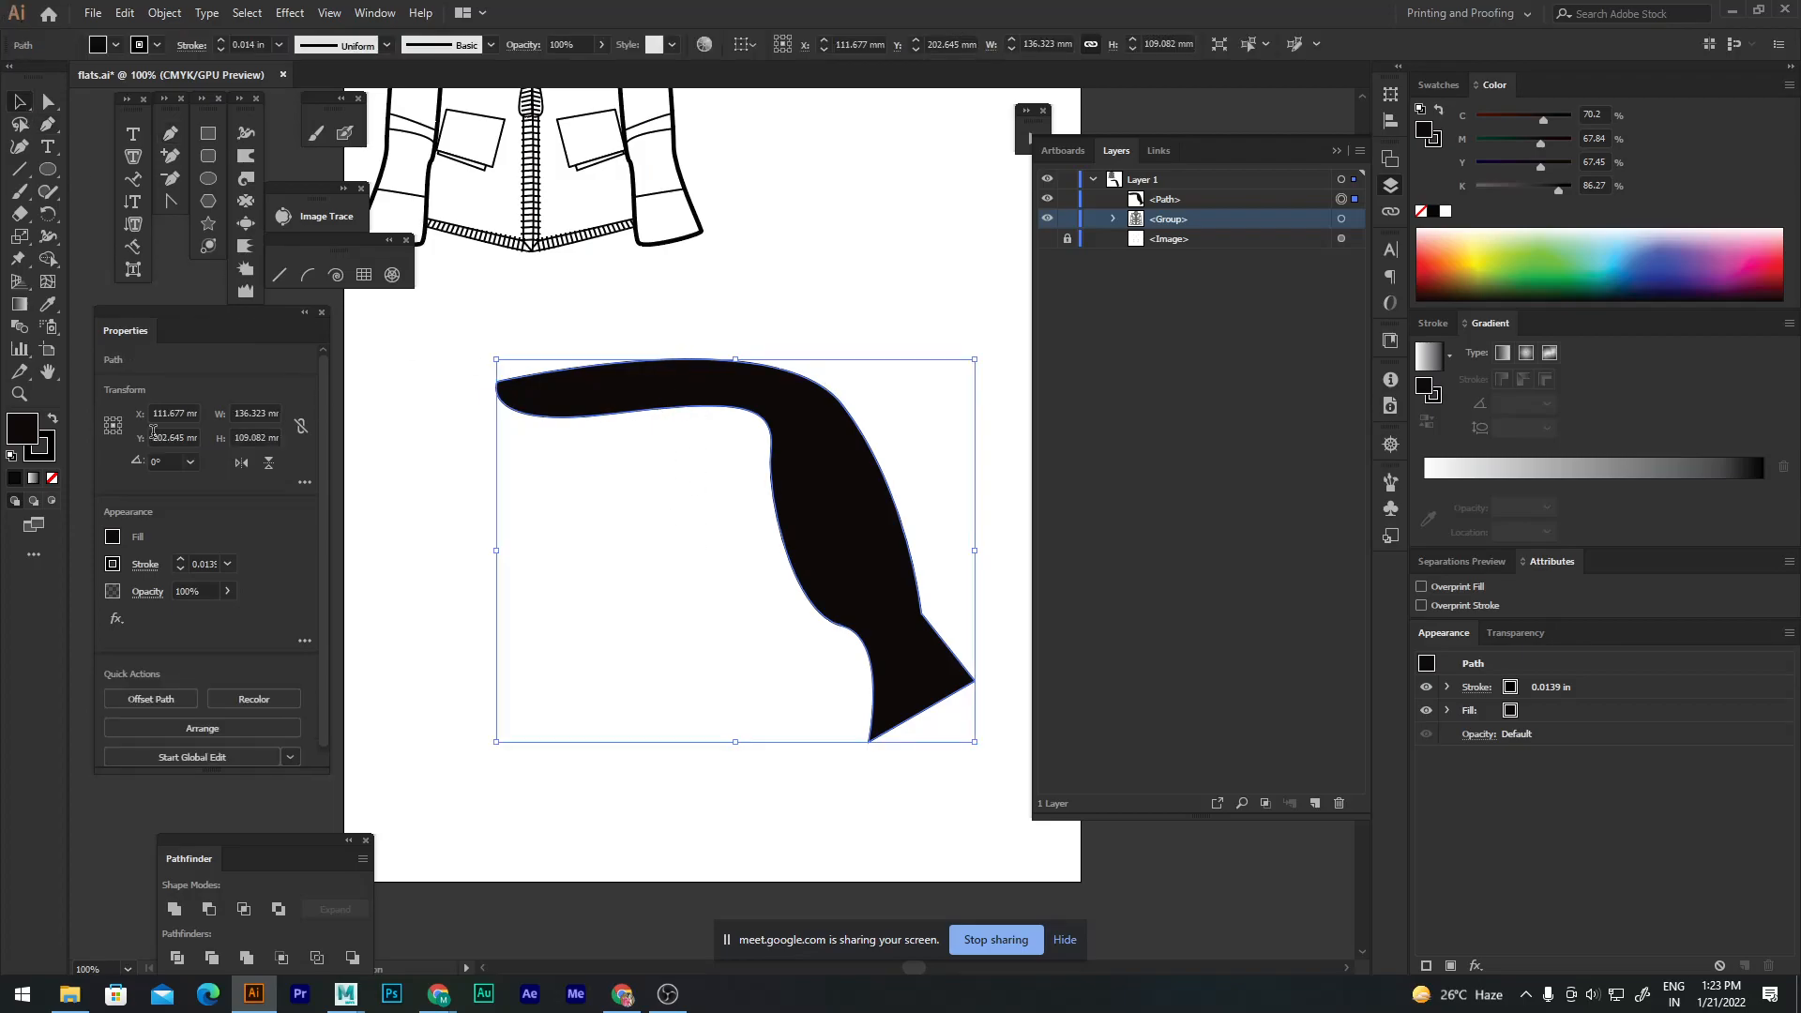
left_click(1497, 251)
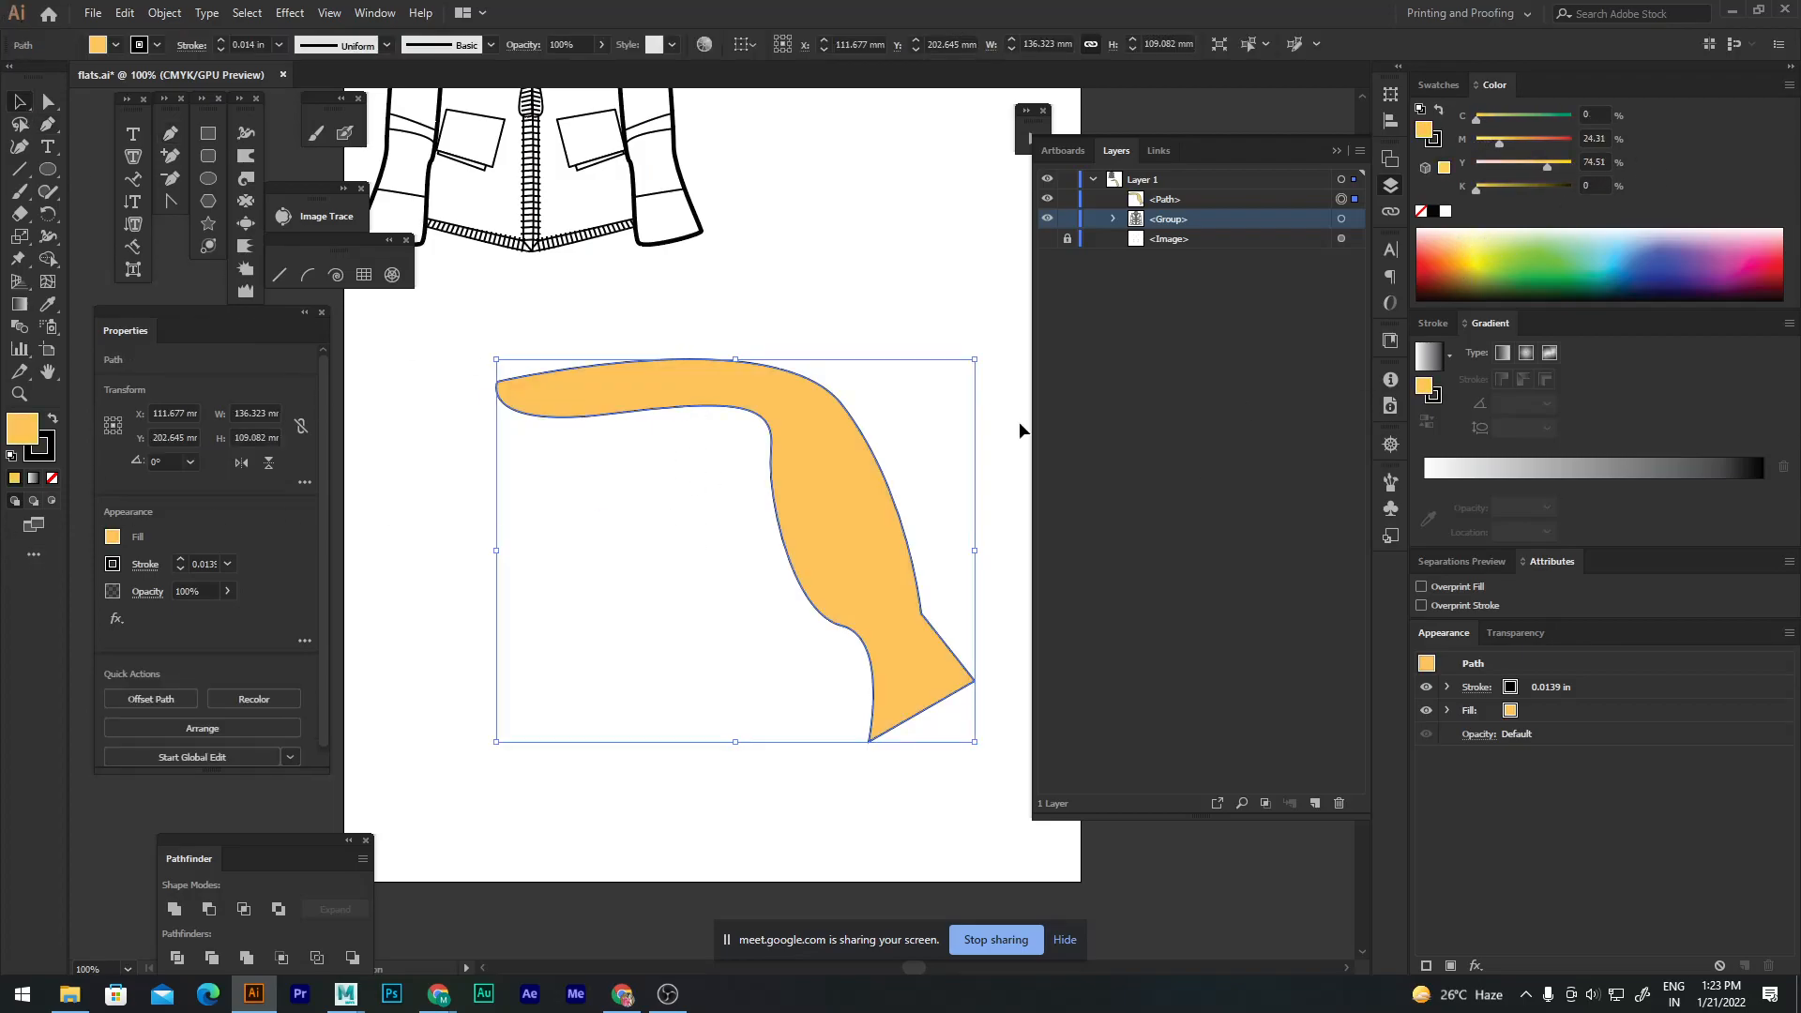
left_click(609, 571)
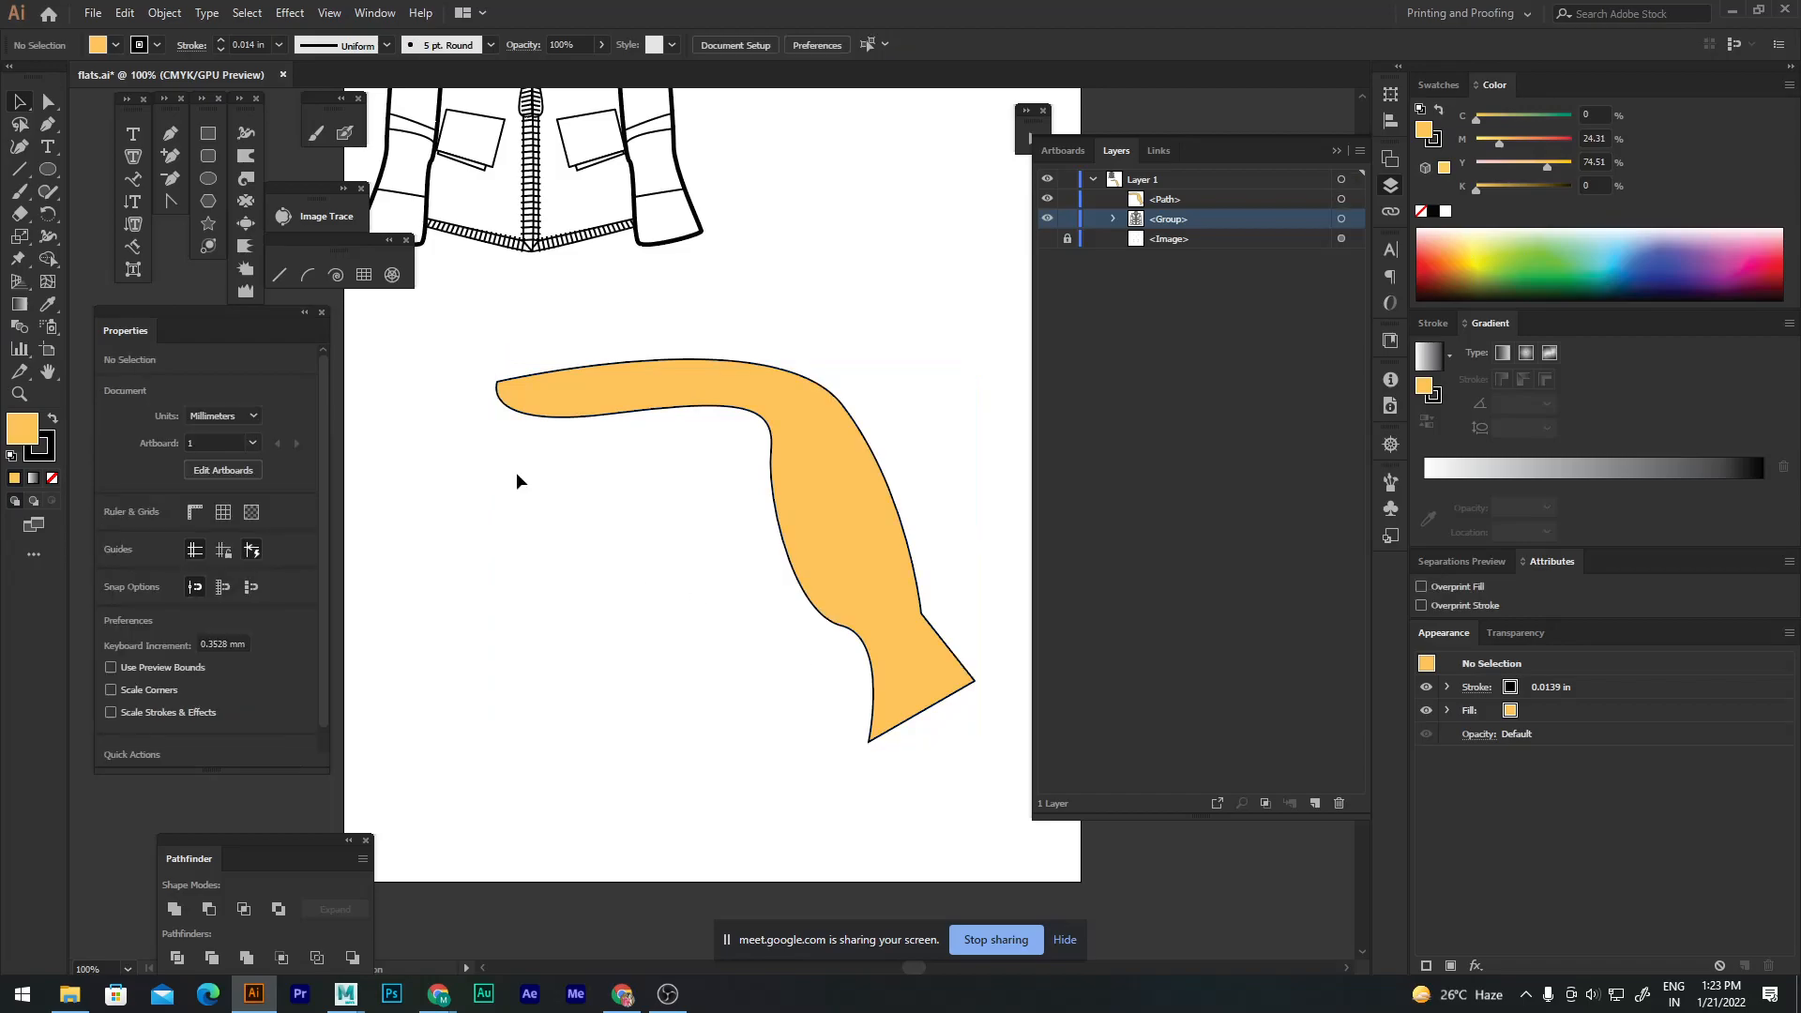
Step: Place four circles about 6.4 mm wide along the curved shape, from its left tip to its lower-right corner, and fill them green
left_click(211, 178)
mouse_move(487, 391)
left_mouse_down()
mouse_move(852, 407)
mouse_move(769, 398)
mouse_move(791, 403)
mouse_move(915, 652)
mouse_move(965, 706)
left_mouse_up()
left_click(20, 103)
left_click(505, 402)
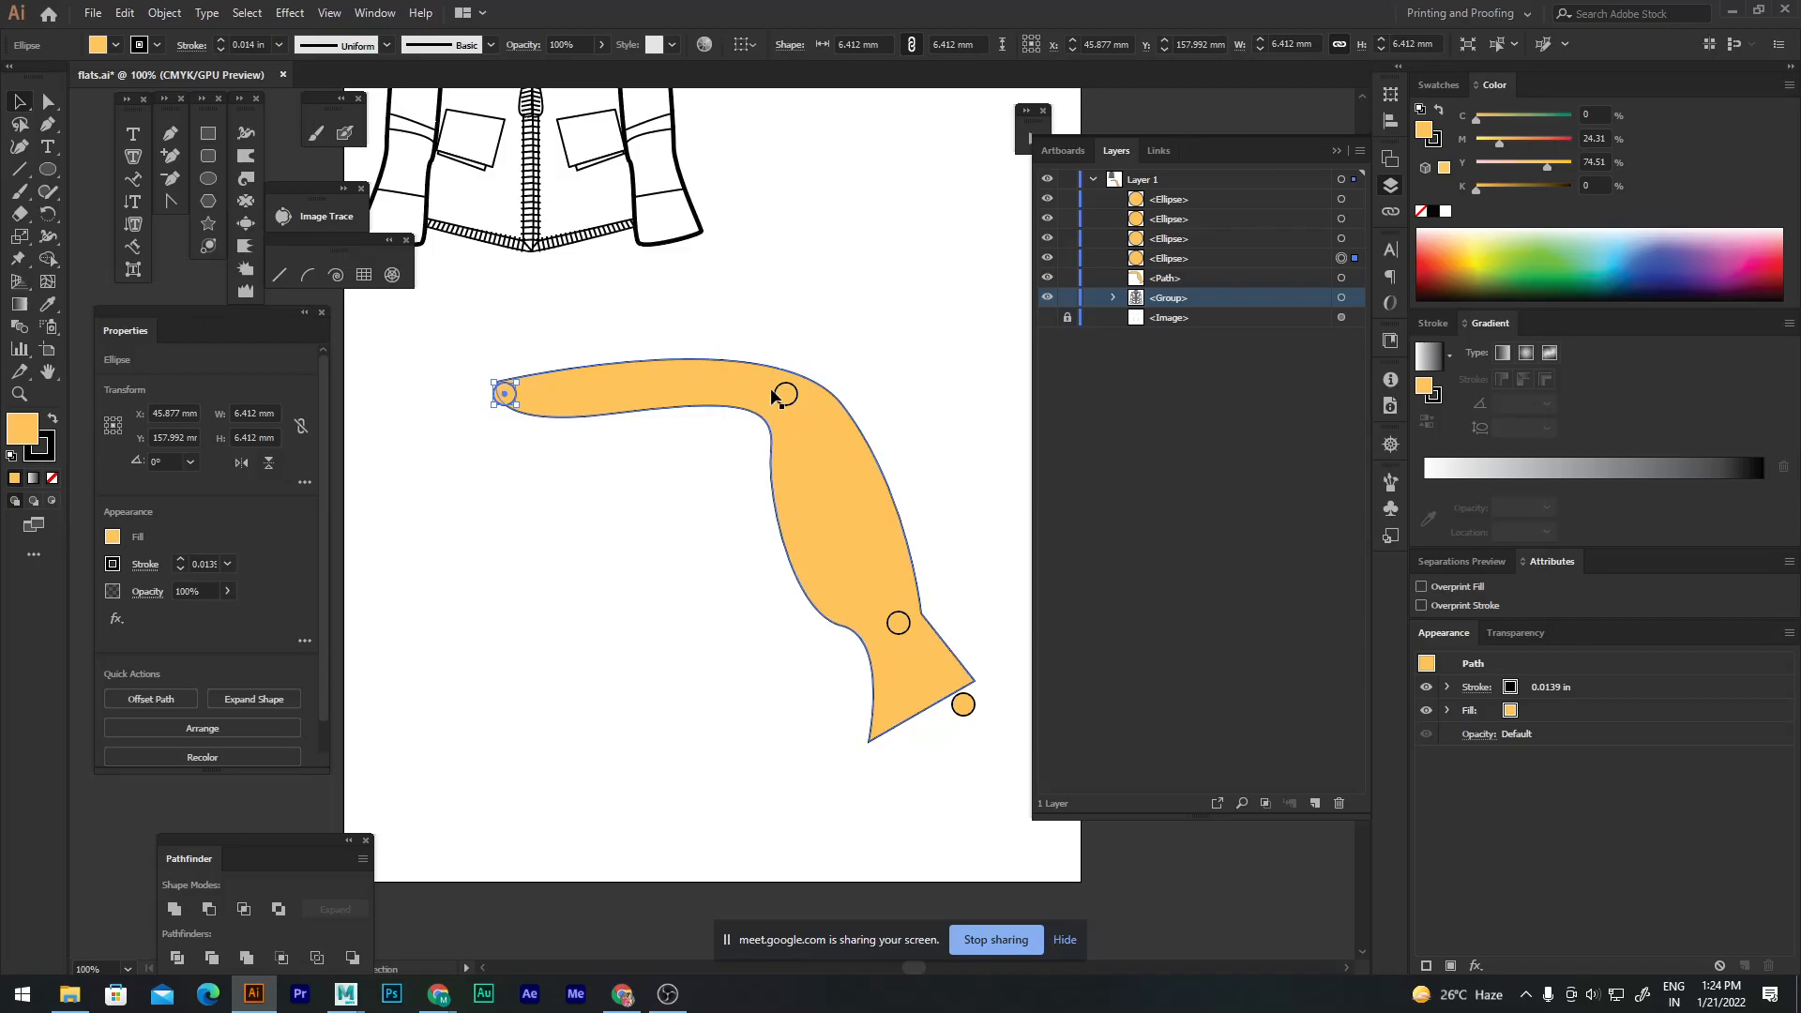
left_click(785, 394, "shift")
left_click(901, 625, "shift")
left_click(963, 705, "shift")
left_click(1599, 246)
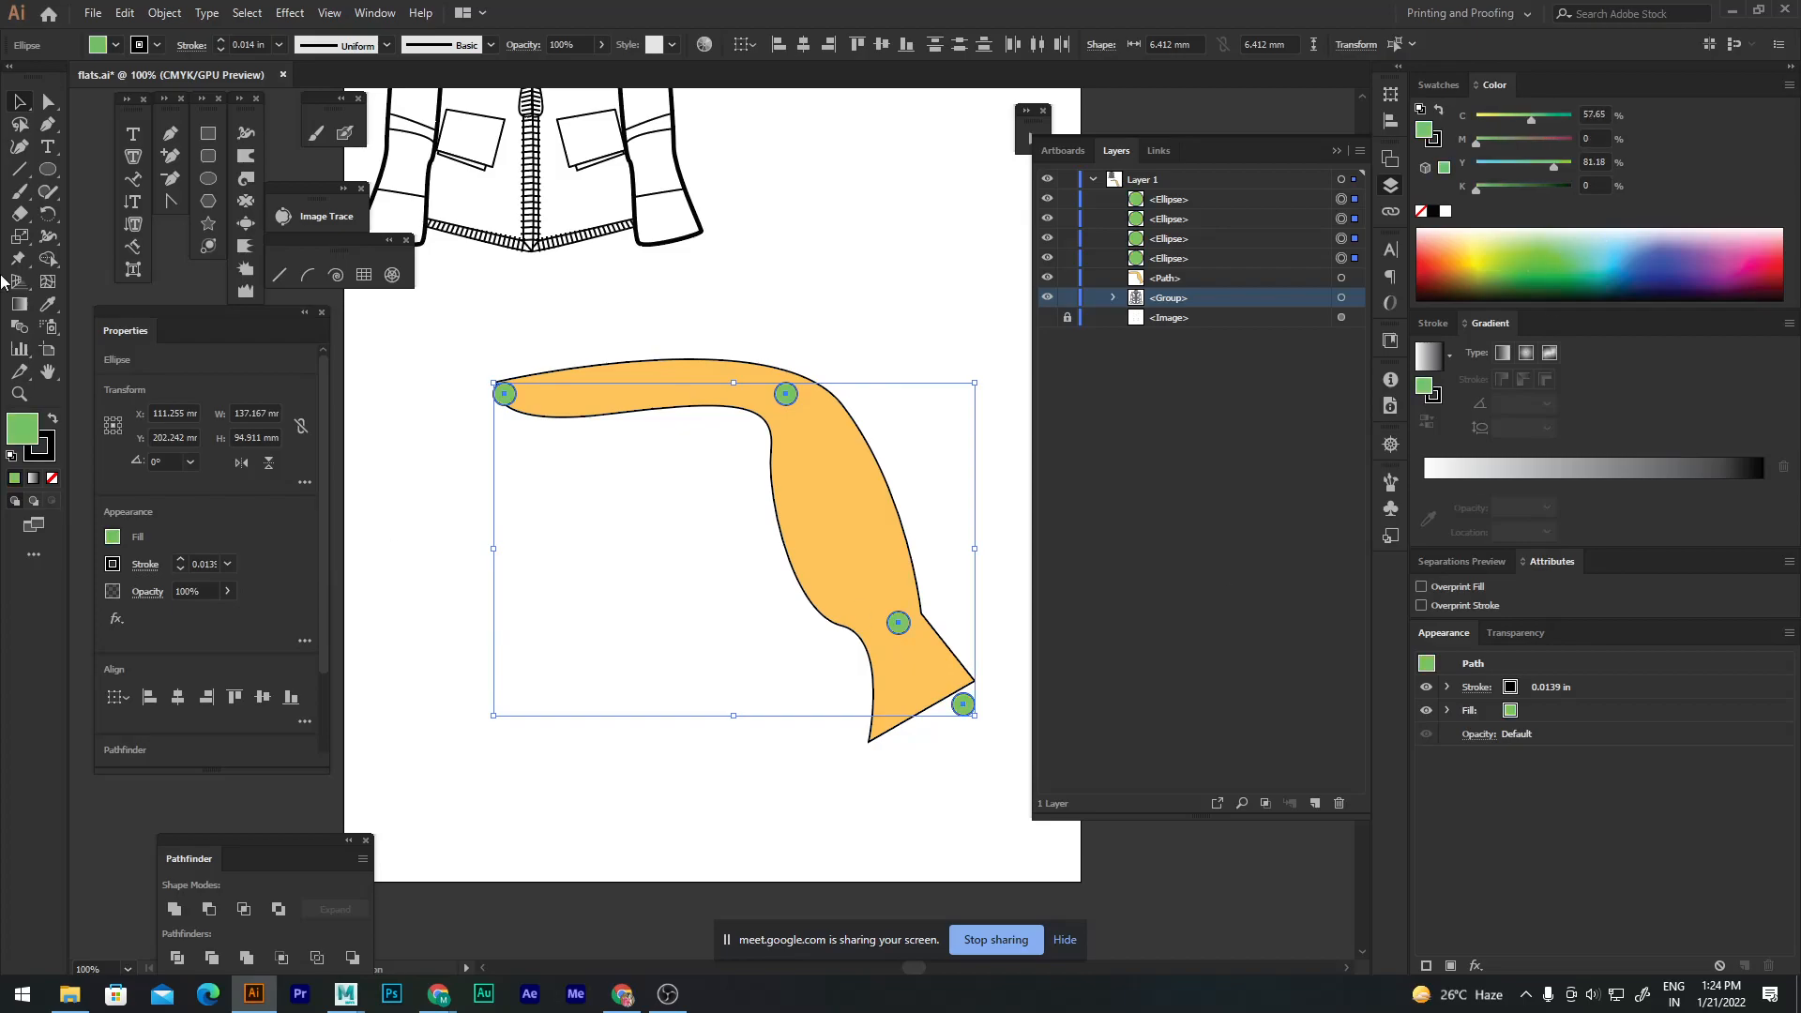
left_click(471, 495)
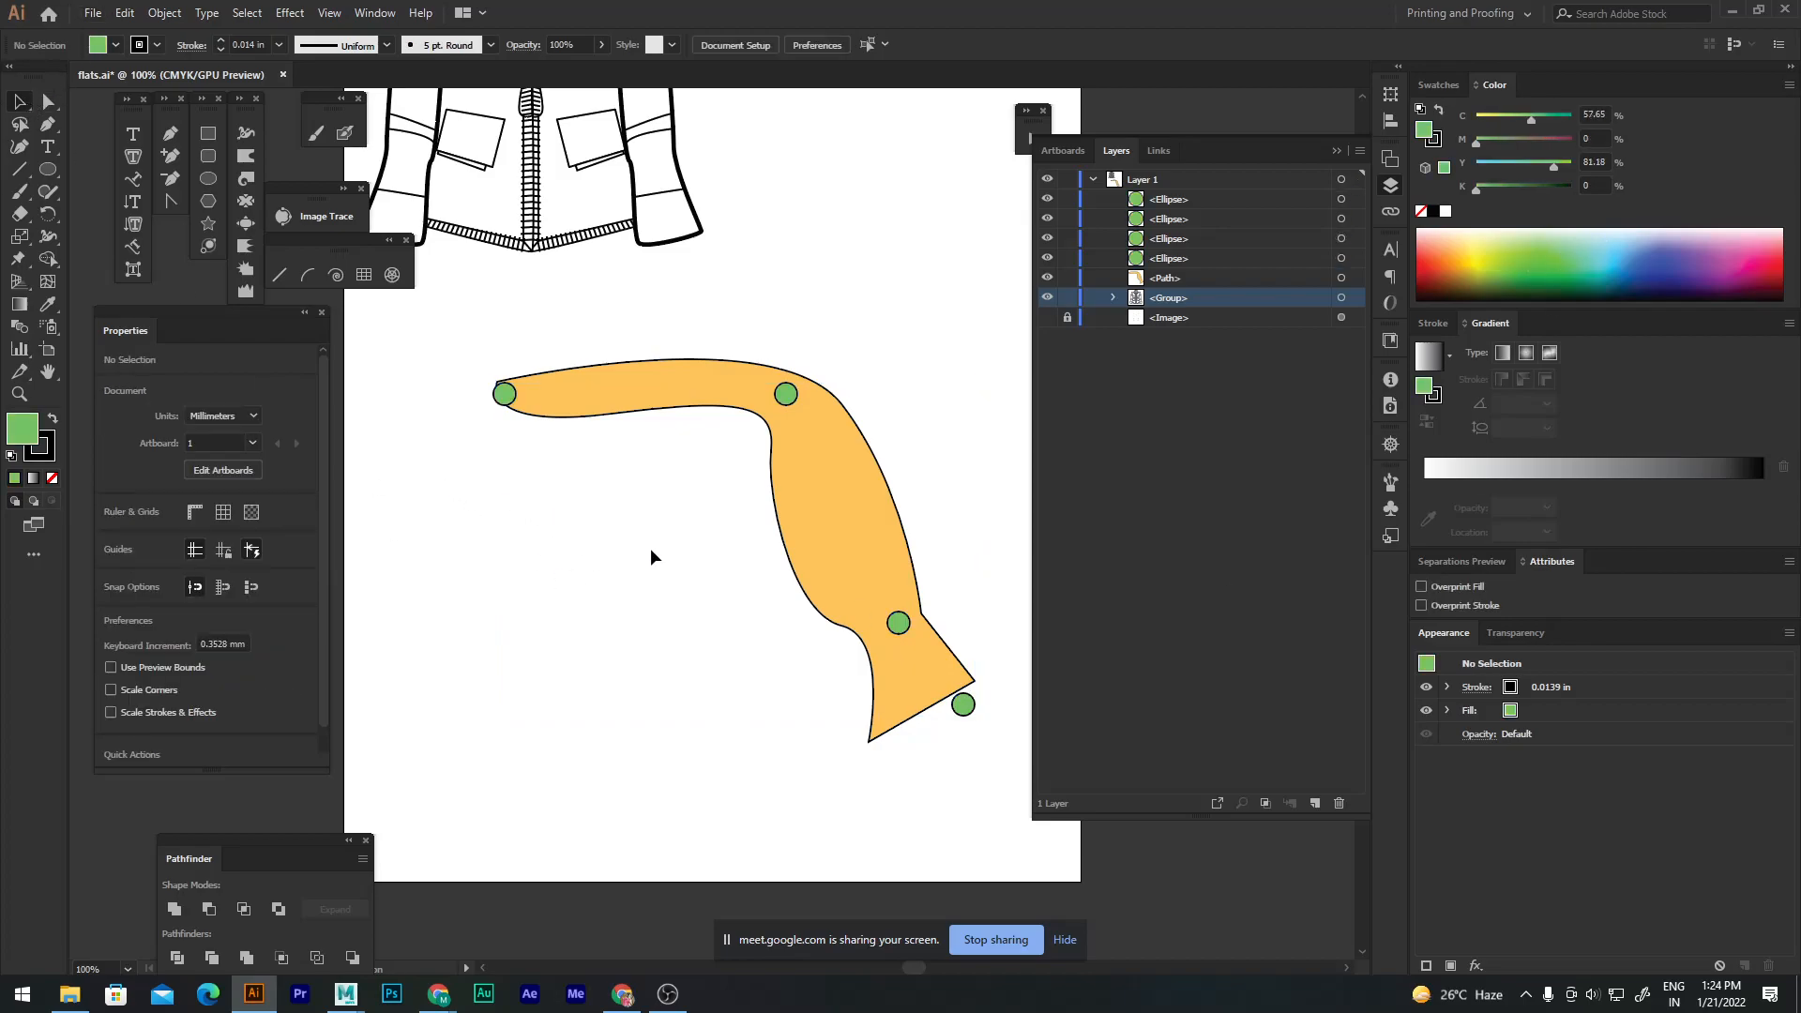
Step: Blend the four green circles in sequence along the curved shape, from its left tip to its lower-right corner
scroll(600, 516, "right", 2)
left_click(413, 390)
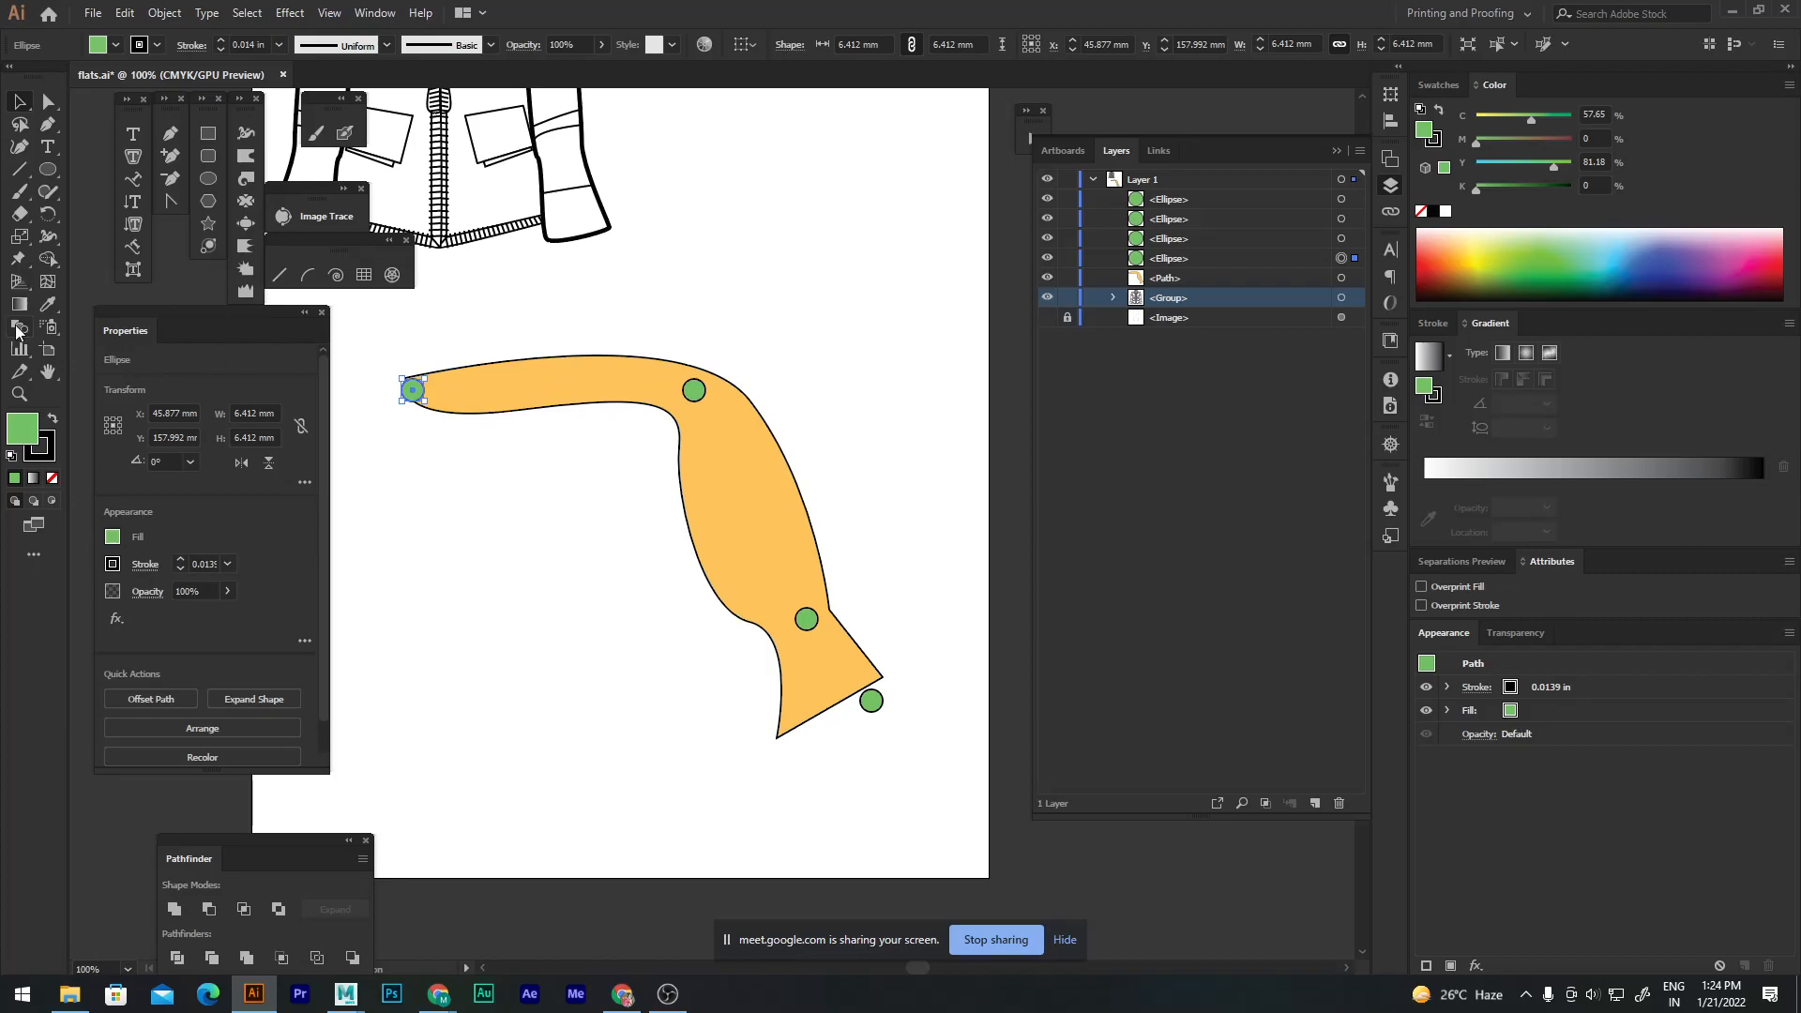
left_click(49, 359)
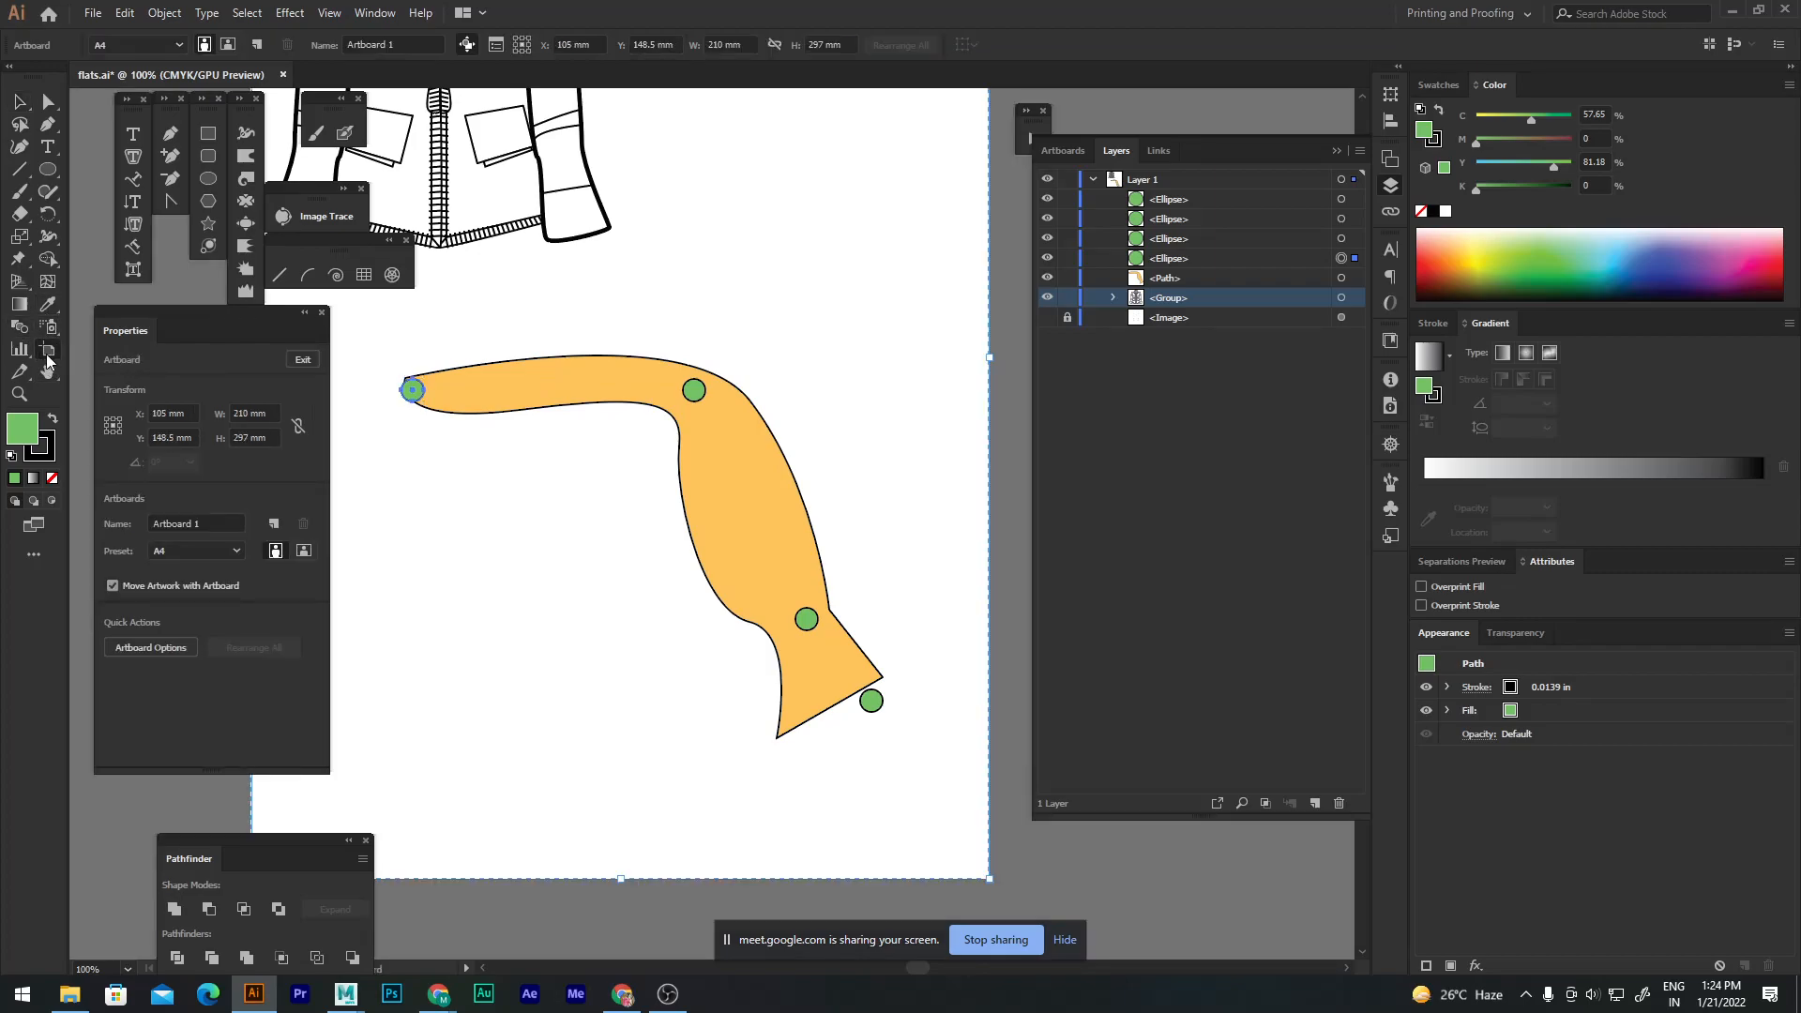
left_click(48, 371)
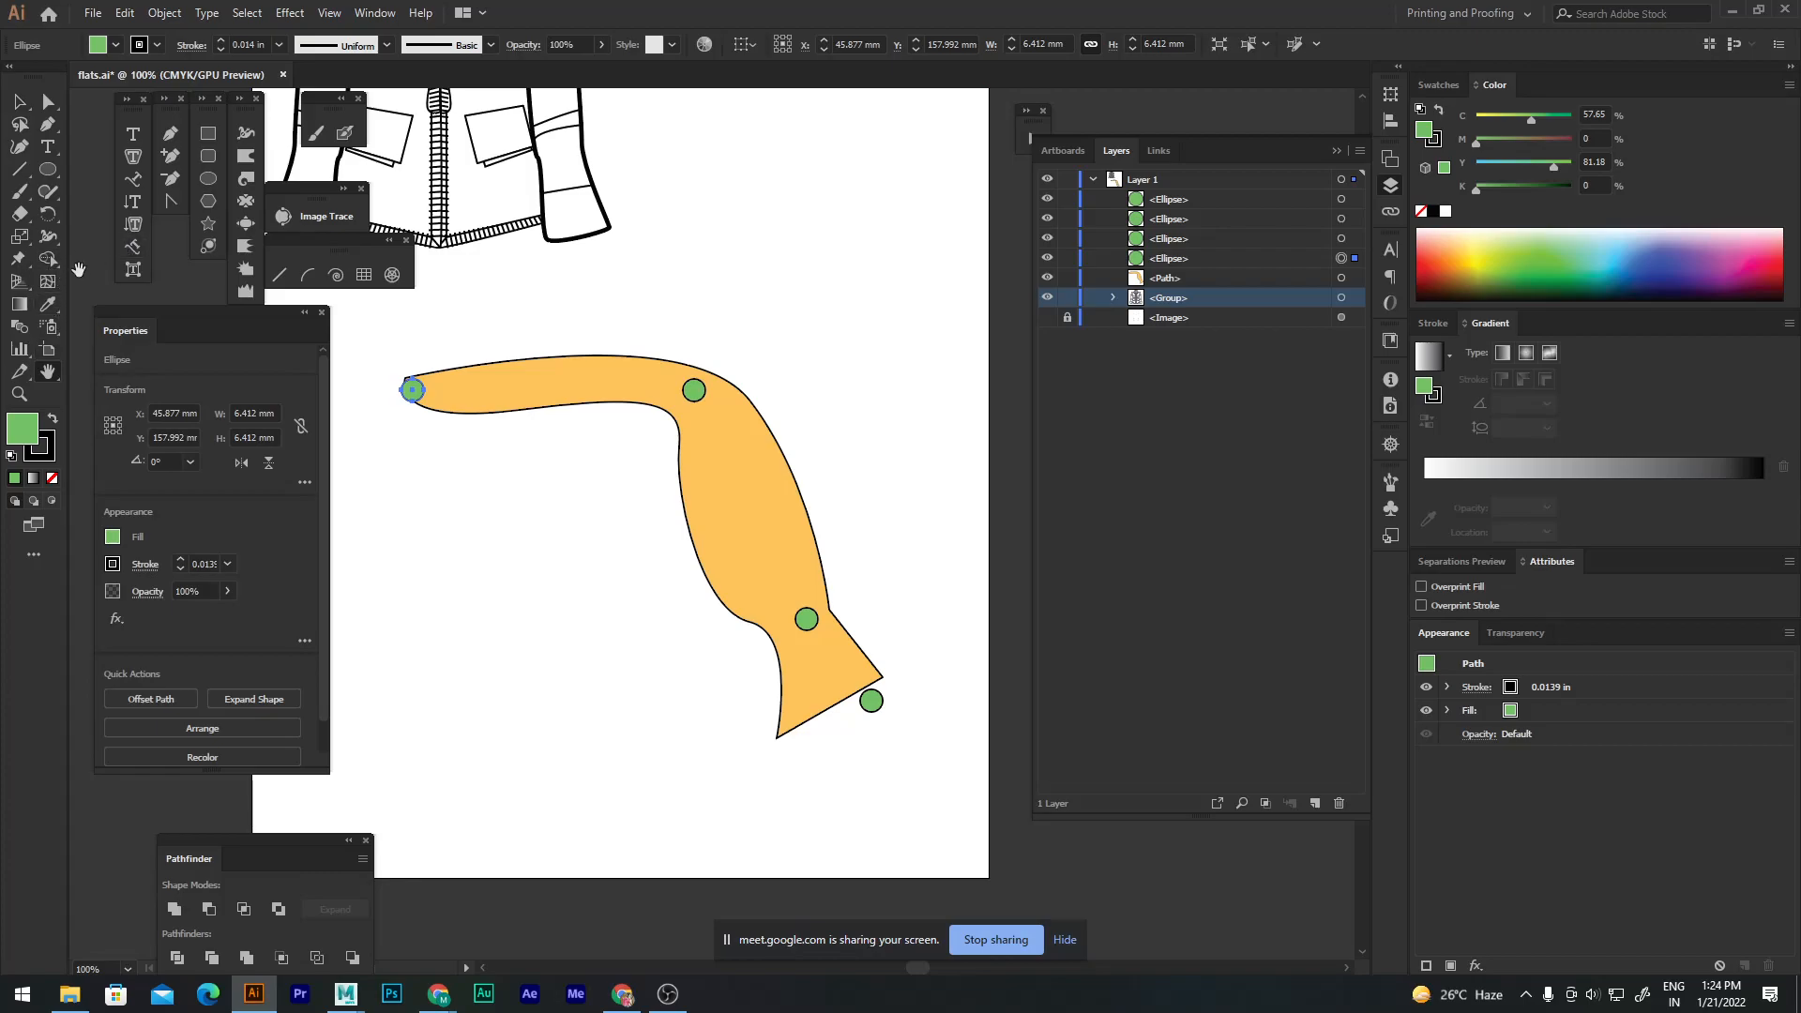
left_click(45, 308)
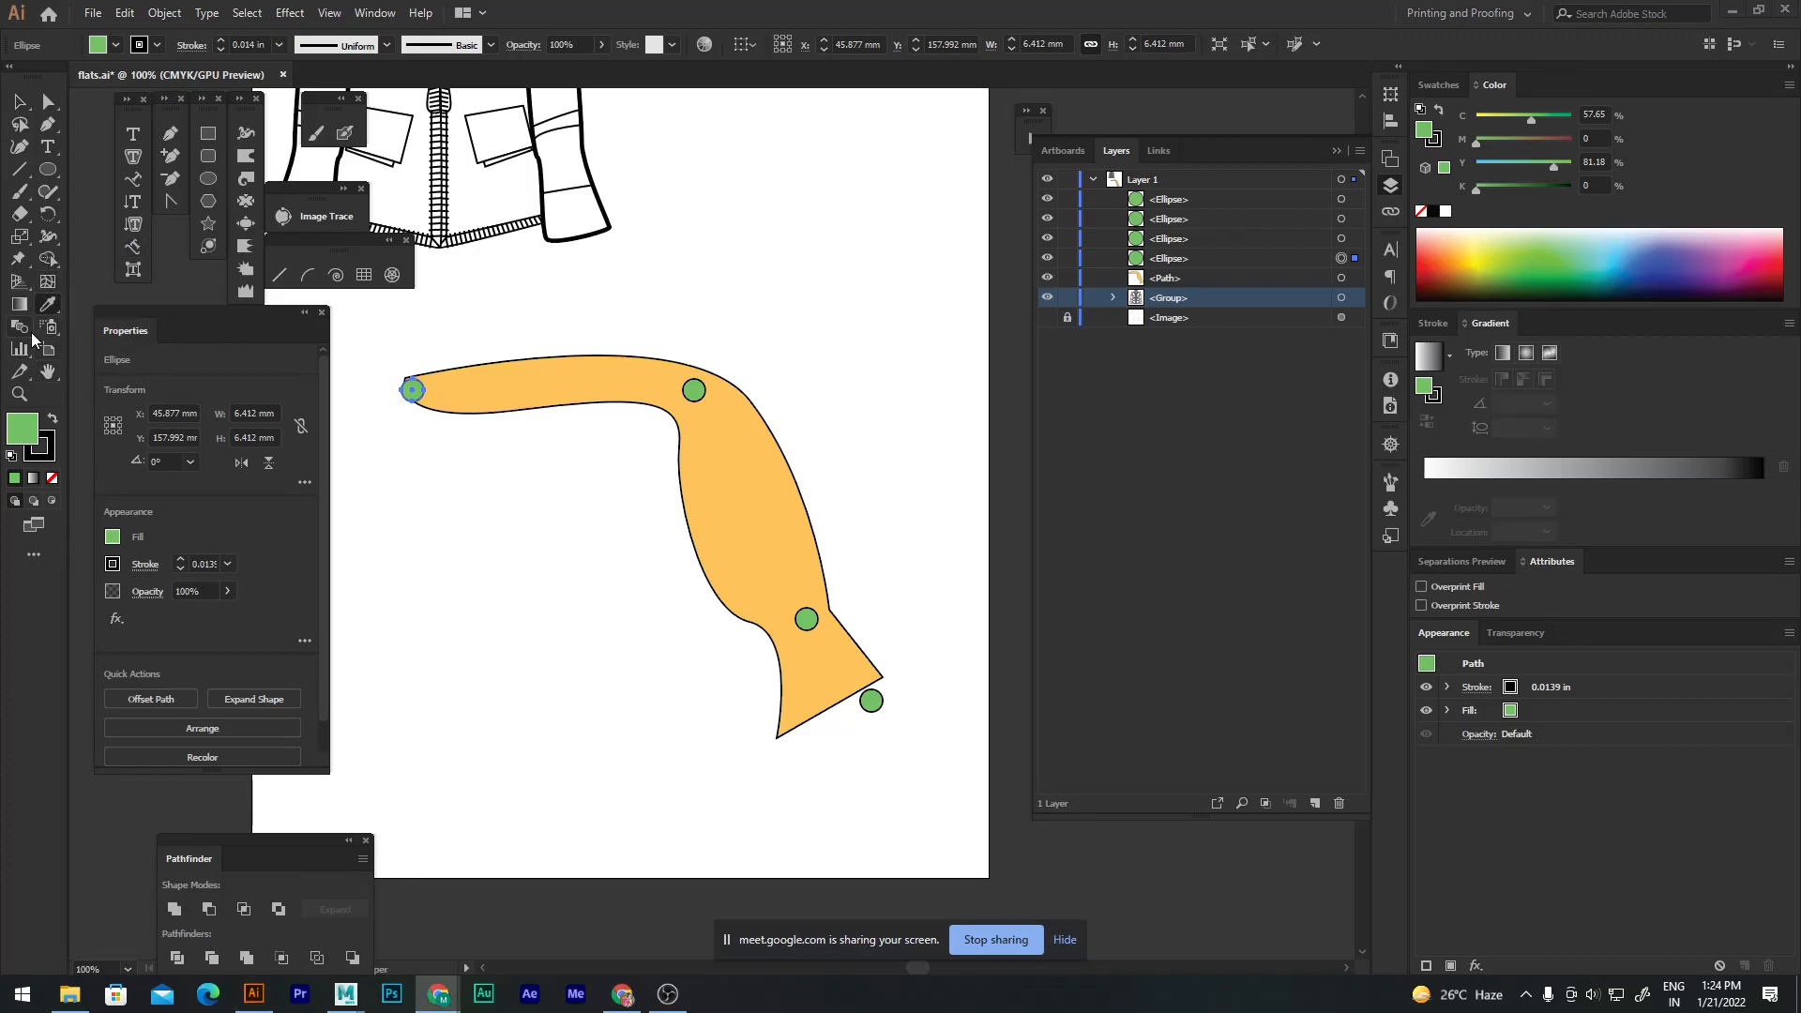
left_click(20, 328)
left_click(41, 330)
left_click(19, 327)
left_click(413, 390)
left_click(694, 391)
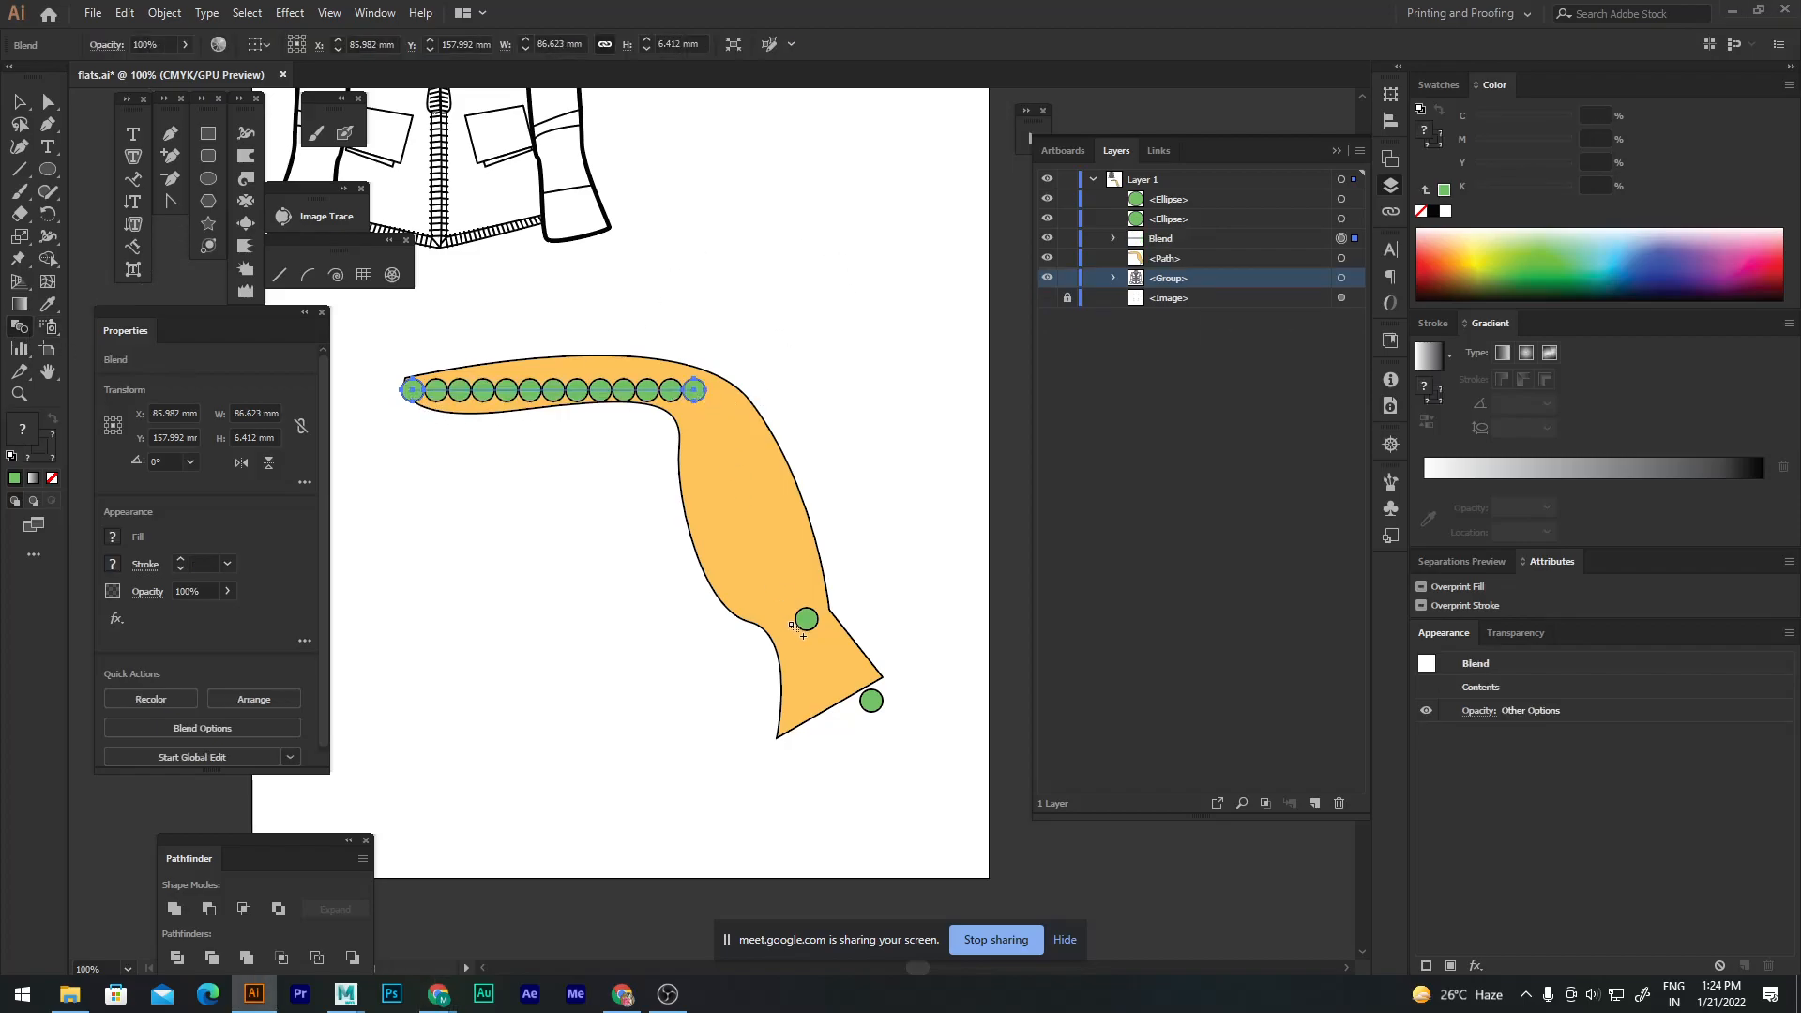
left_click(806, 621)
left_click(873, 702)
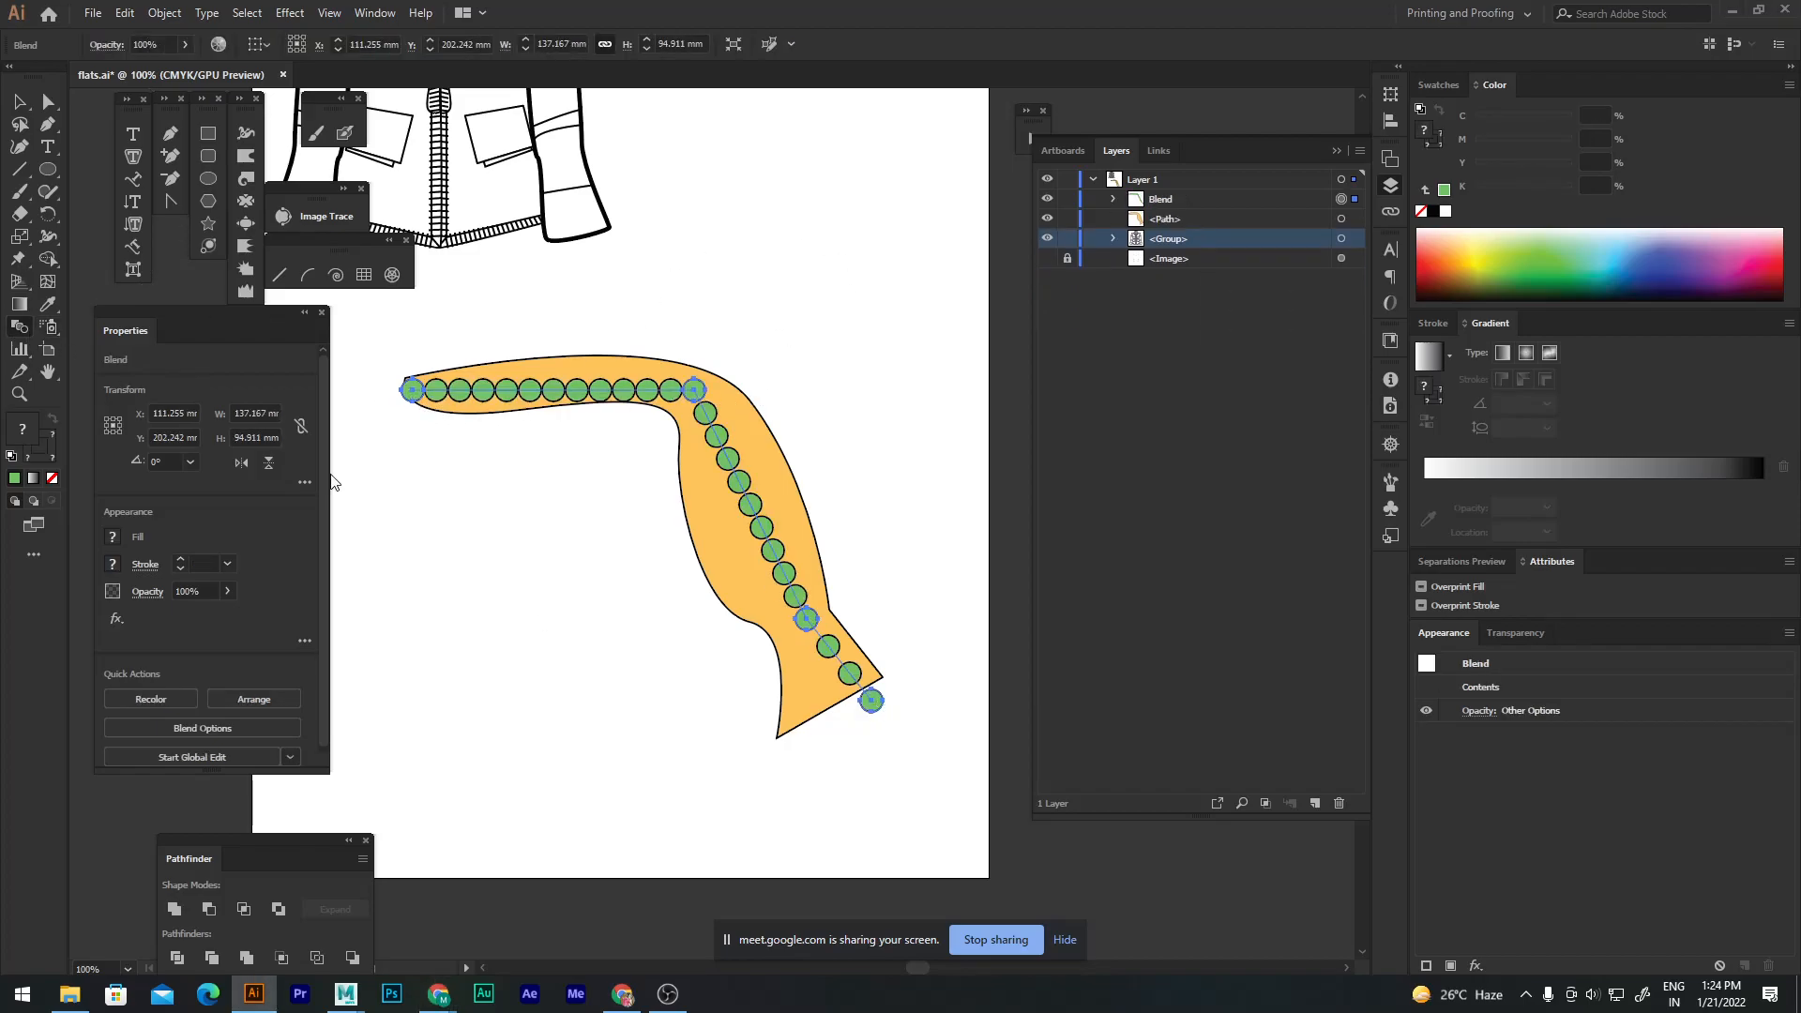
Step: Reposition the blend spine's four anchor points so the row of circles follows the curved shape's upper and outer edge
left_click(20, 101)
left_click(48, 102)
mouse_move(864, 700)
left_mouse_down()
mouse_move(899, 702)
mouse_move(886, 681)
left_mouse_up()
left_click(872, 699)
left_click_drag(806, 619, 825, 577)
left_click(696, 387)
left_click_drag(702, 393, 734, 388)
left_click(403, 390)
left_click_drag(404, 387, 396, 377)
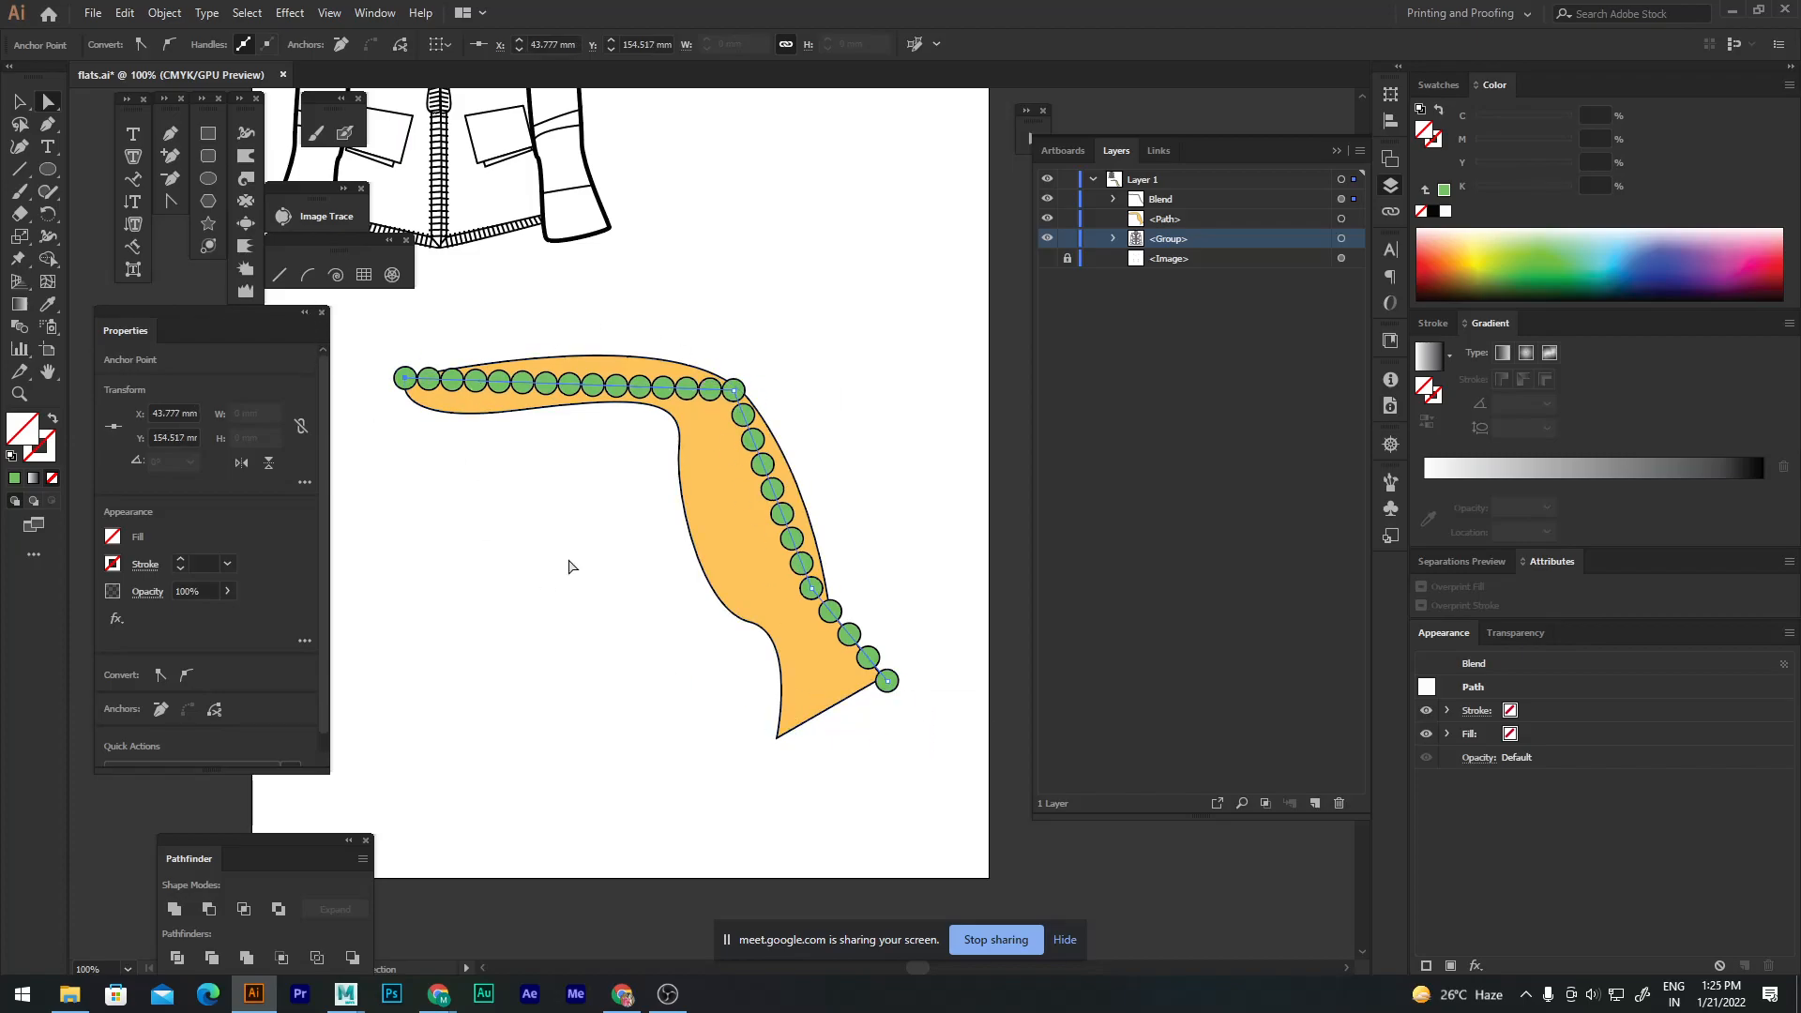
Step: Round the blend spine's corner at the shape's upper bend to a radius of about 27 mm
left_click(733, 389)
left_click_drag(727, 408, 663, 478)
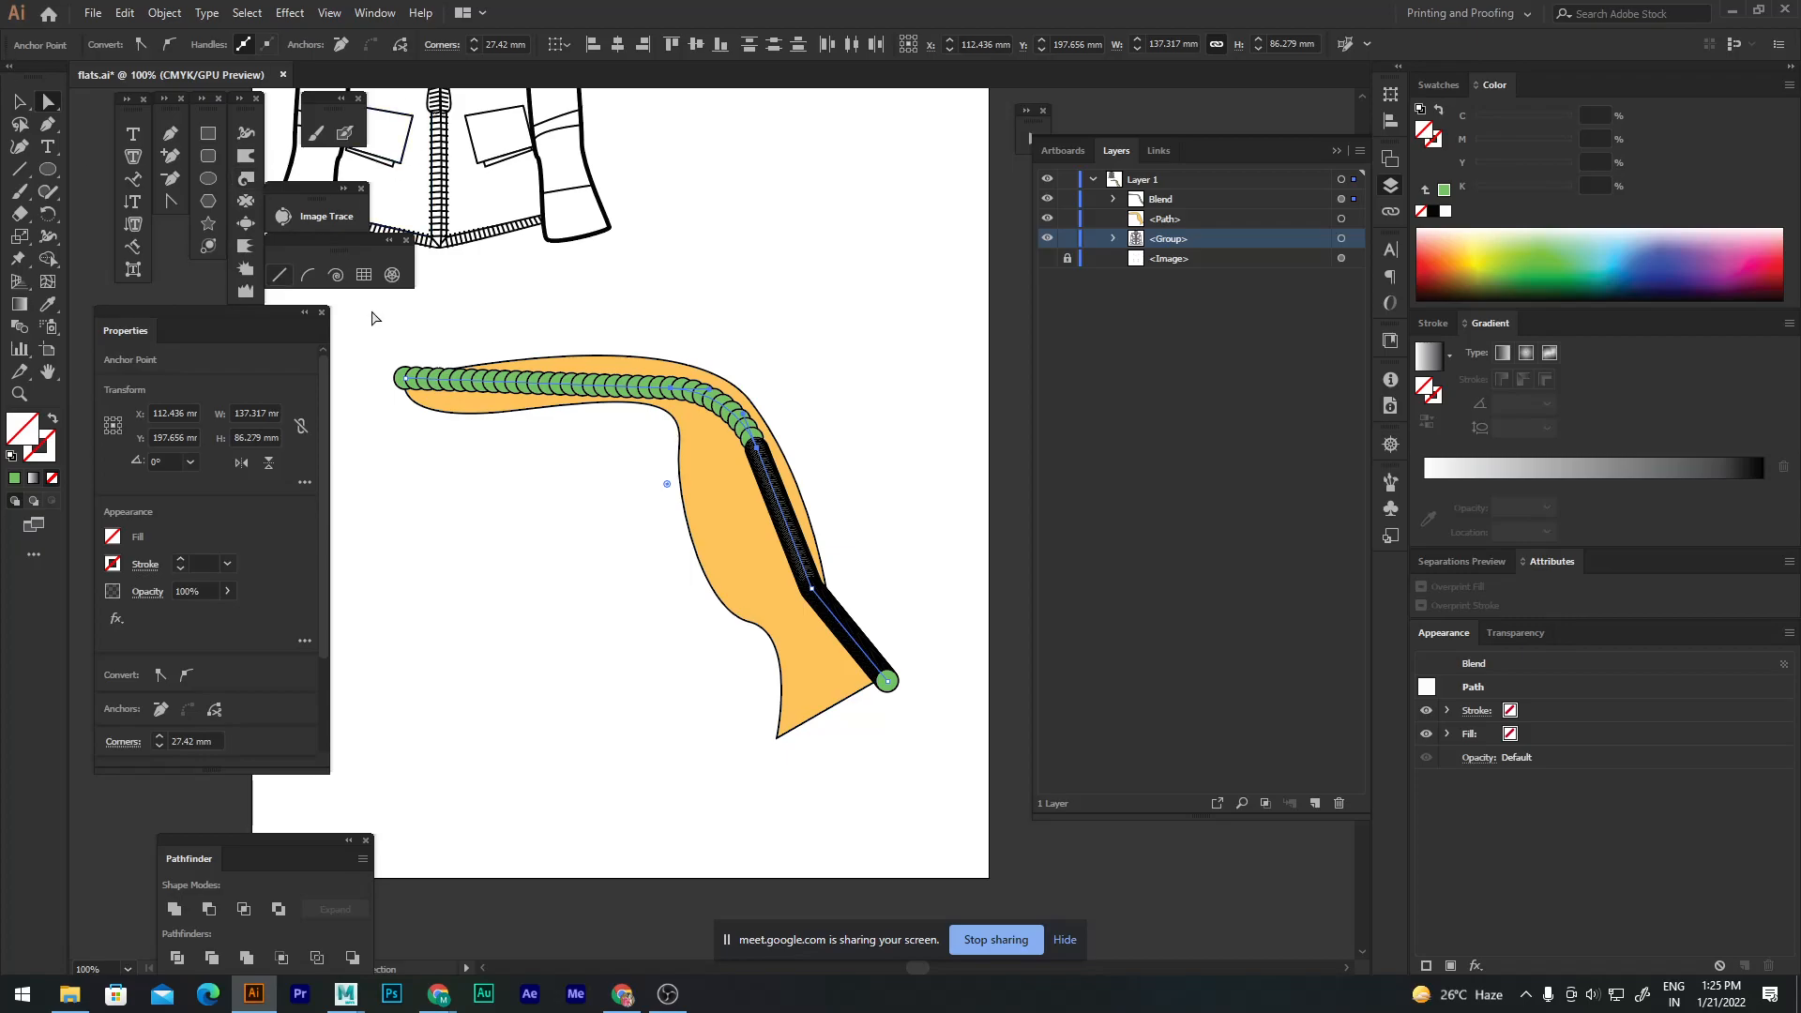
double_click(19, 326)
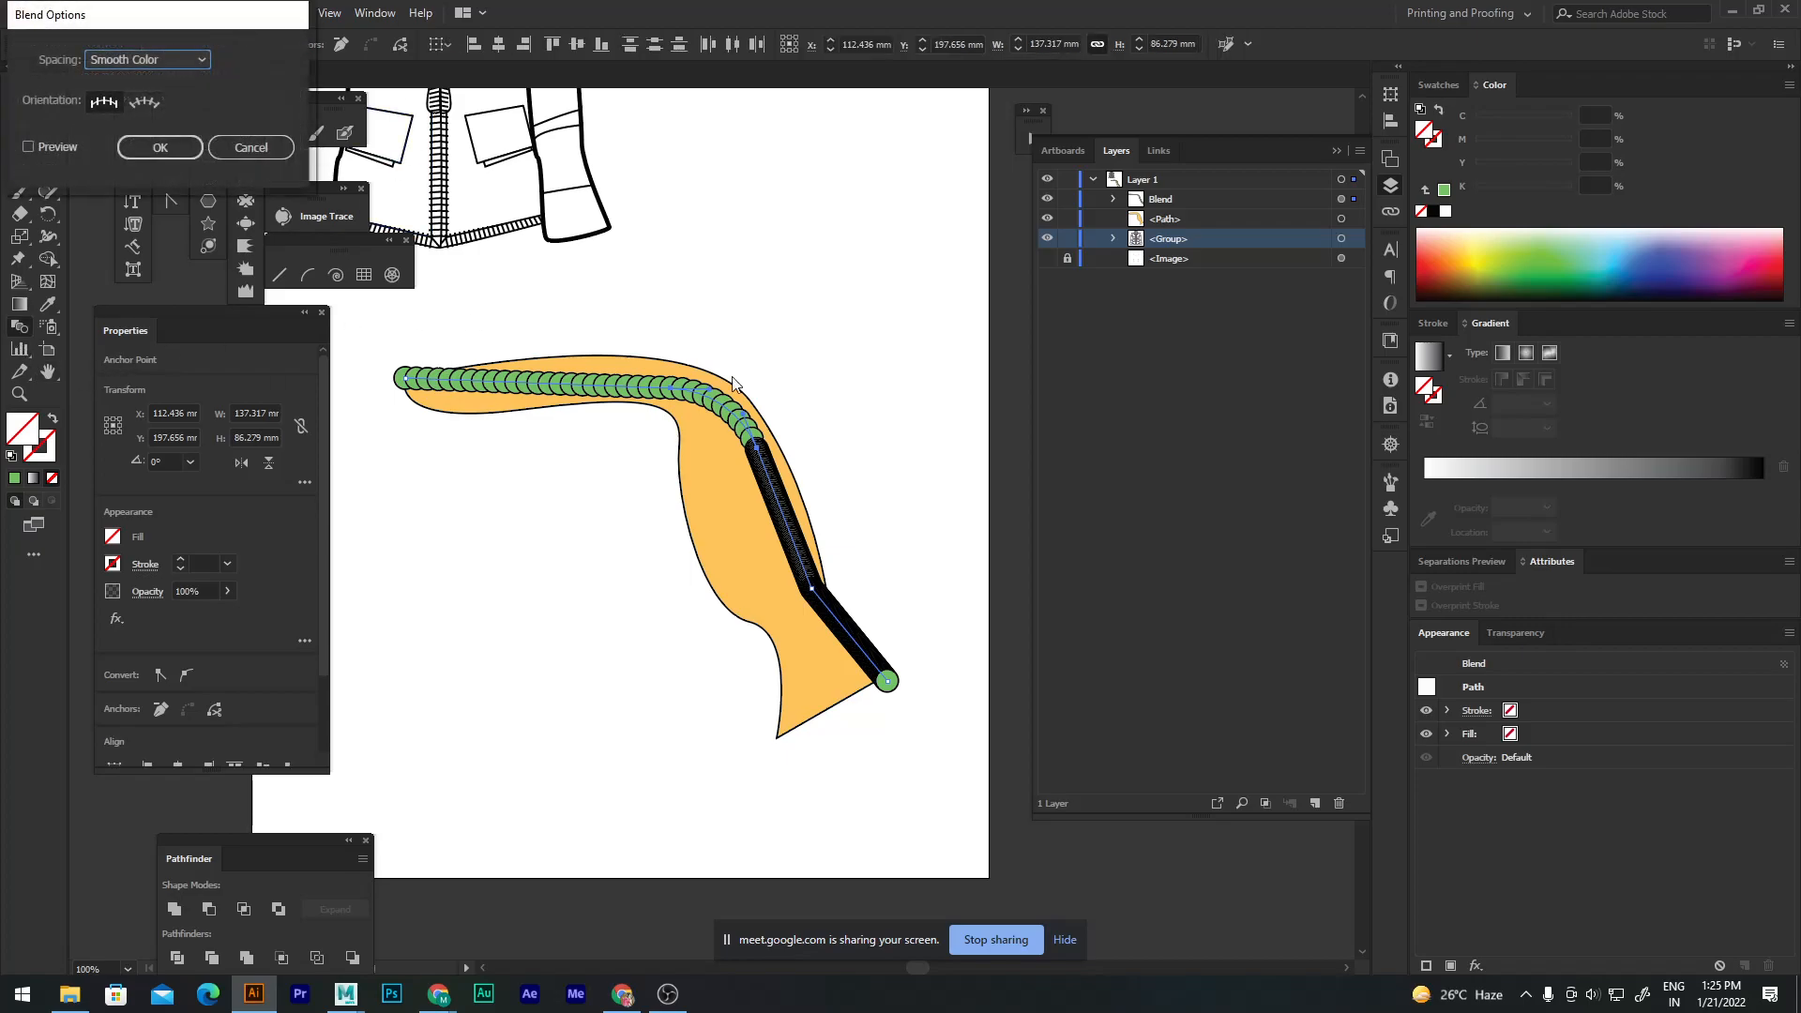
left_click(250, 148)
Step: Delete the blended row of circles and the orange curved shape beneath it
left_click(18, 101)
left_click(491, 549)
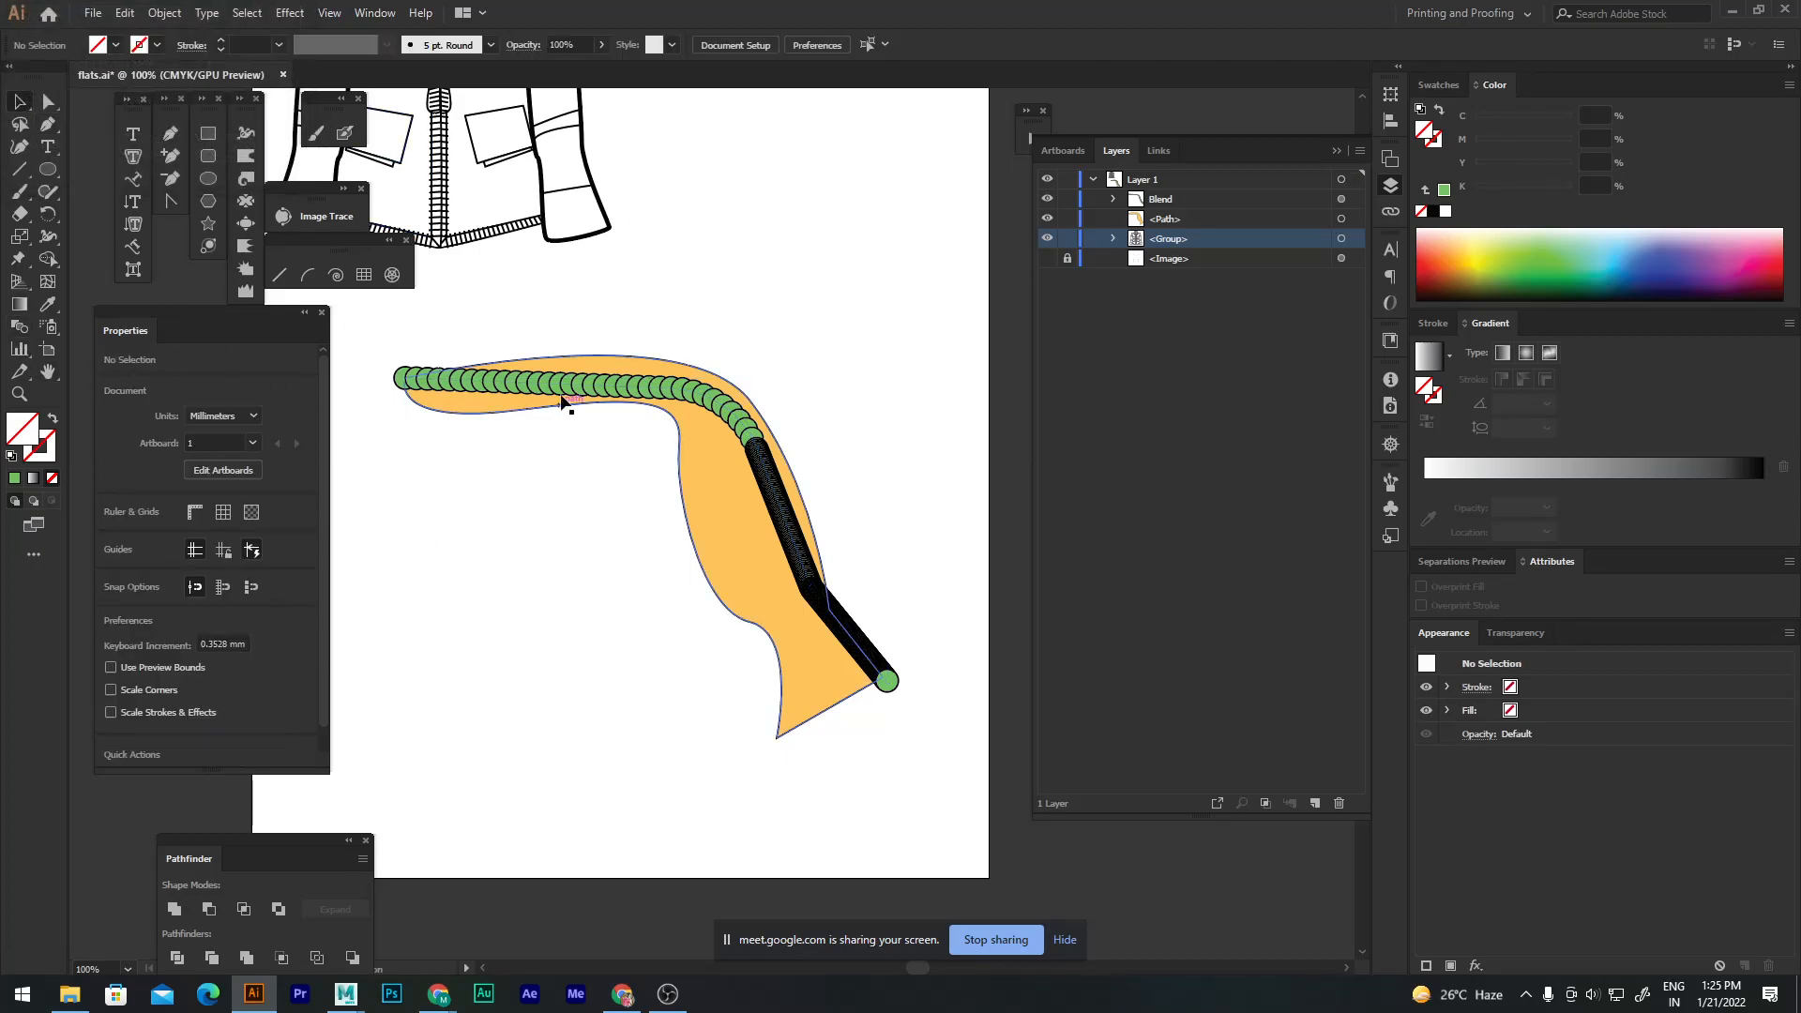
left_click(563, 384)
key("Delete")
left_click(783, 518)
key("Delete")
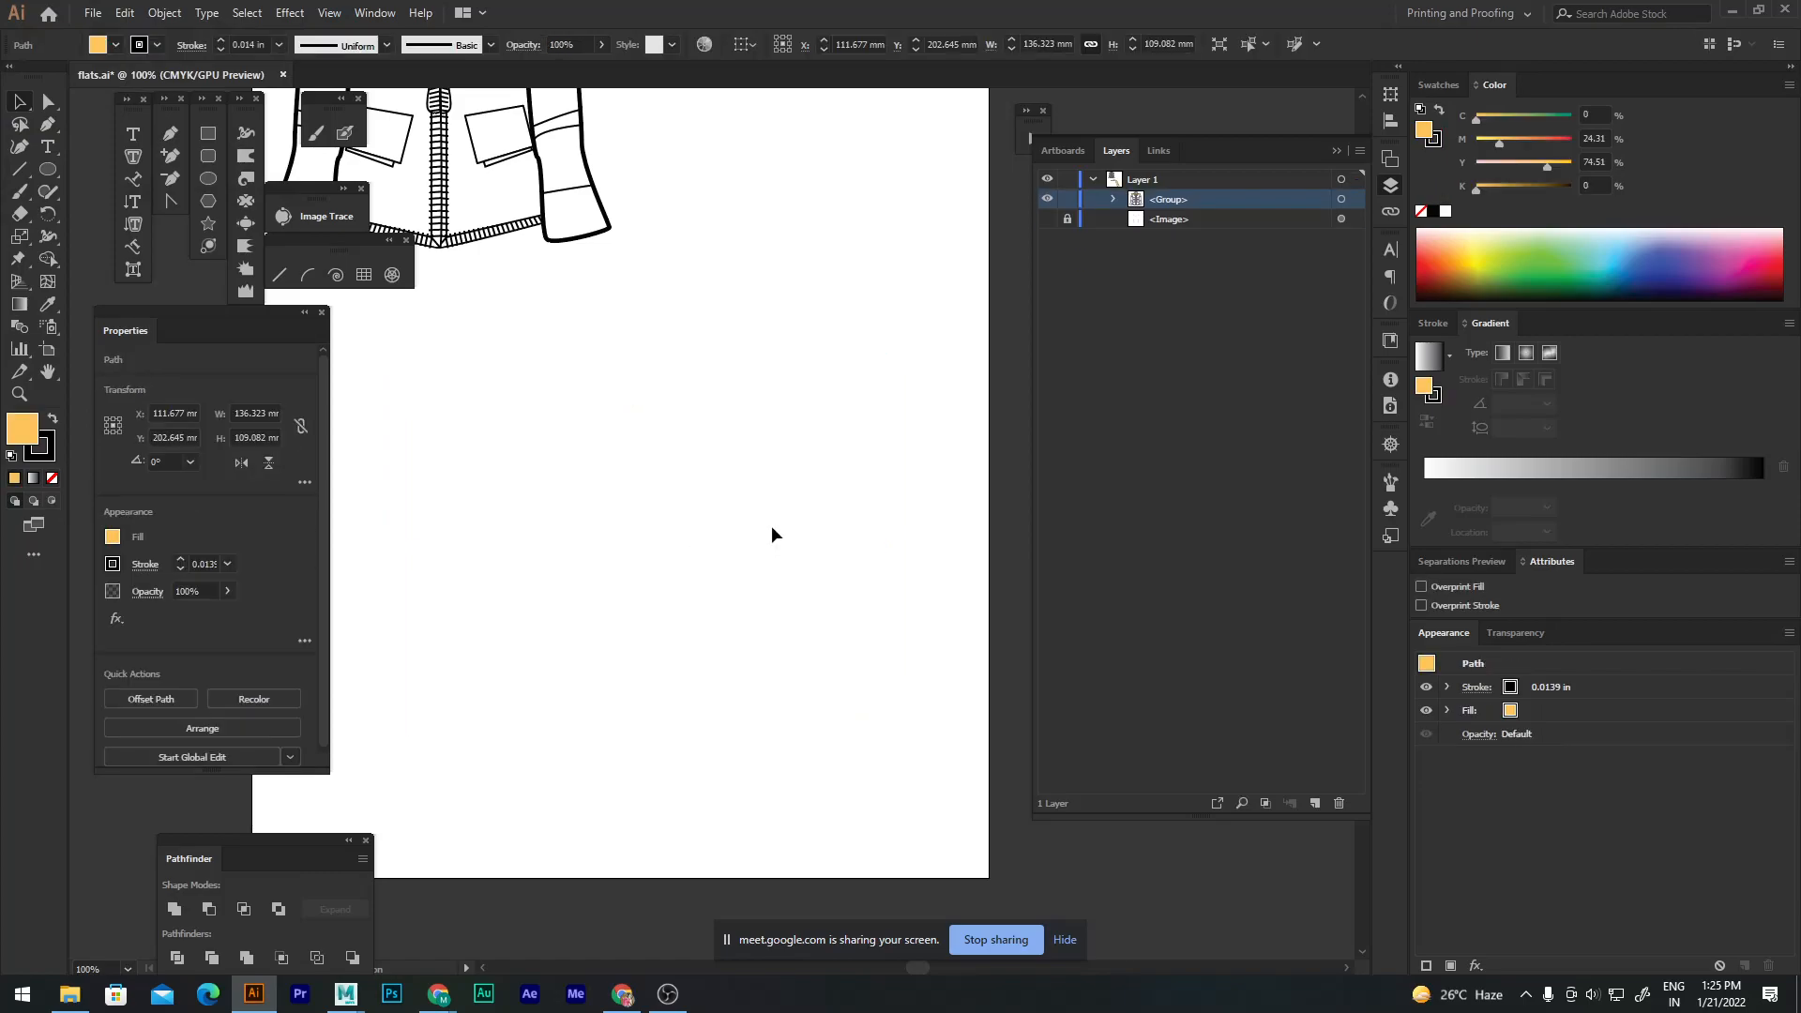
left_click_drag(591, 404, 797, 711)
scroll(739, 509, "down", 2)
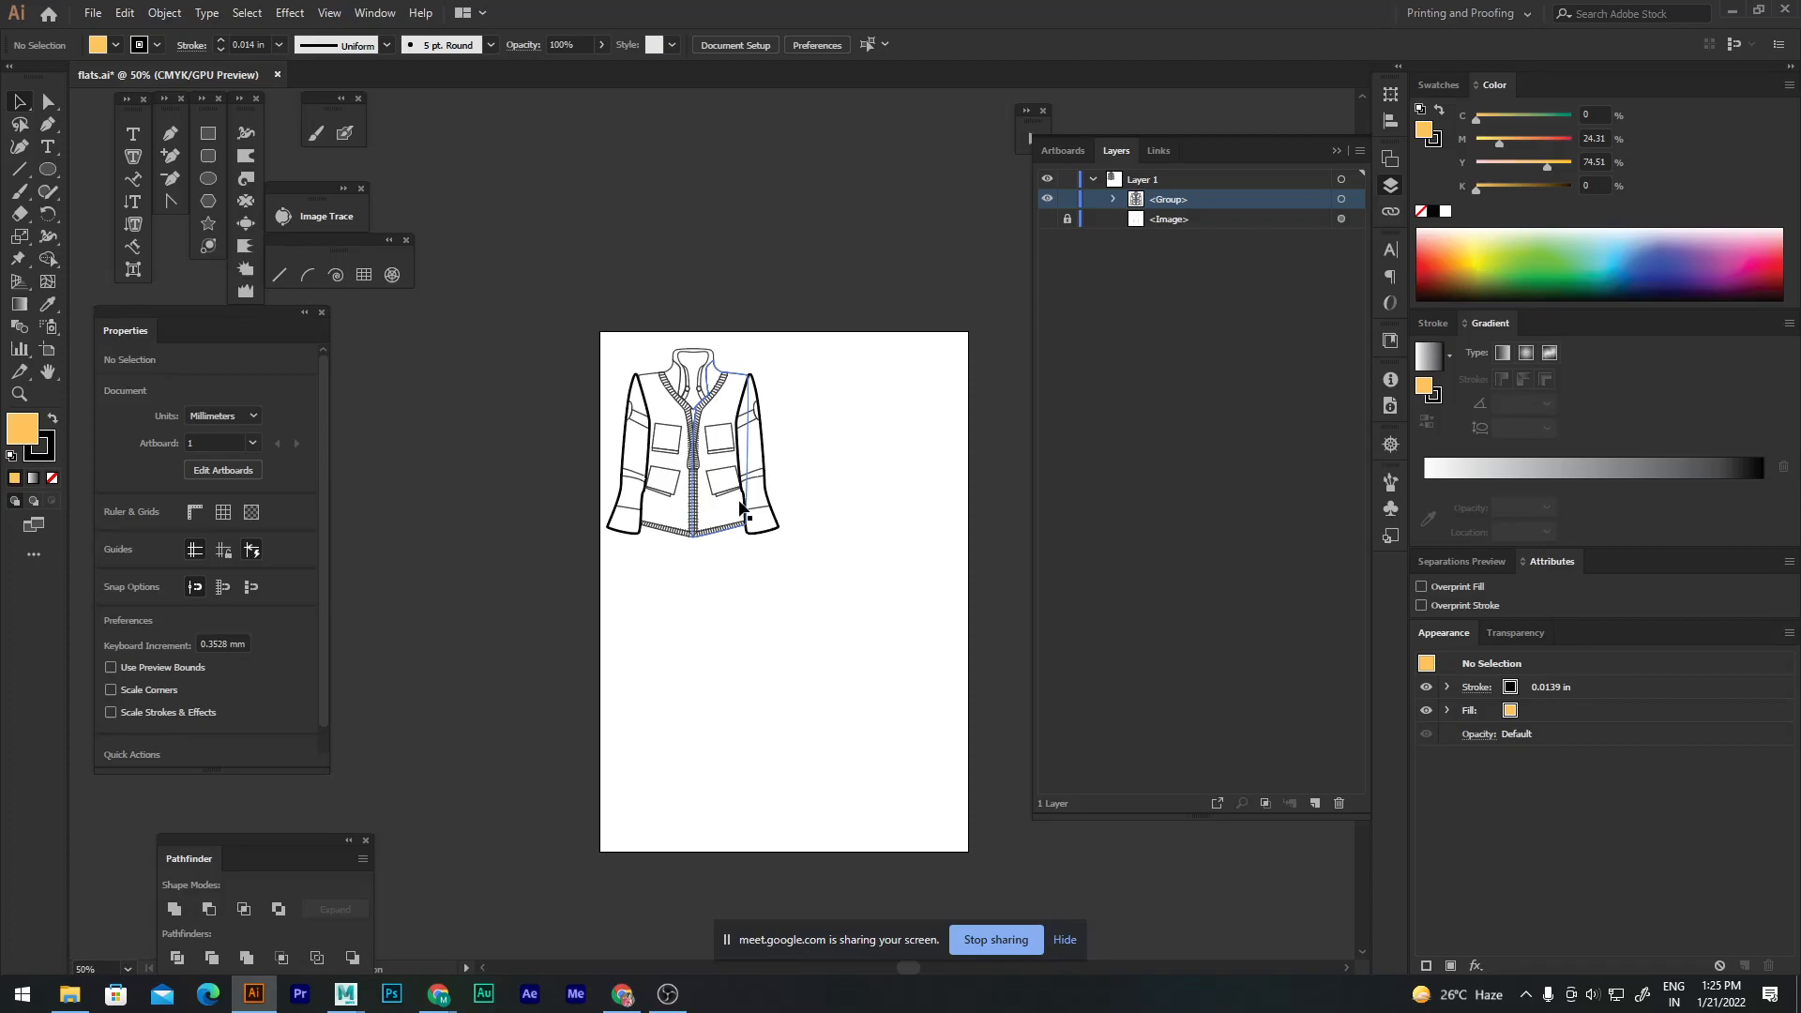
left_click_drag(883, 651, 811, 653)
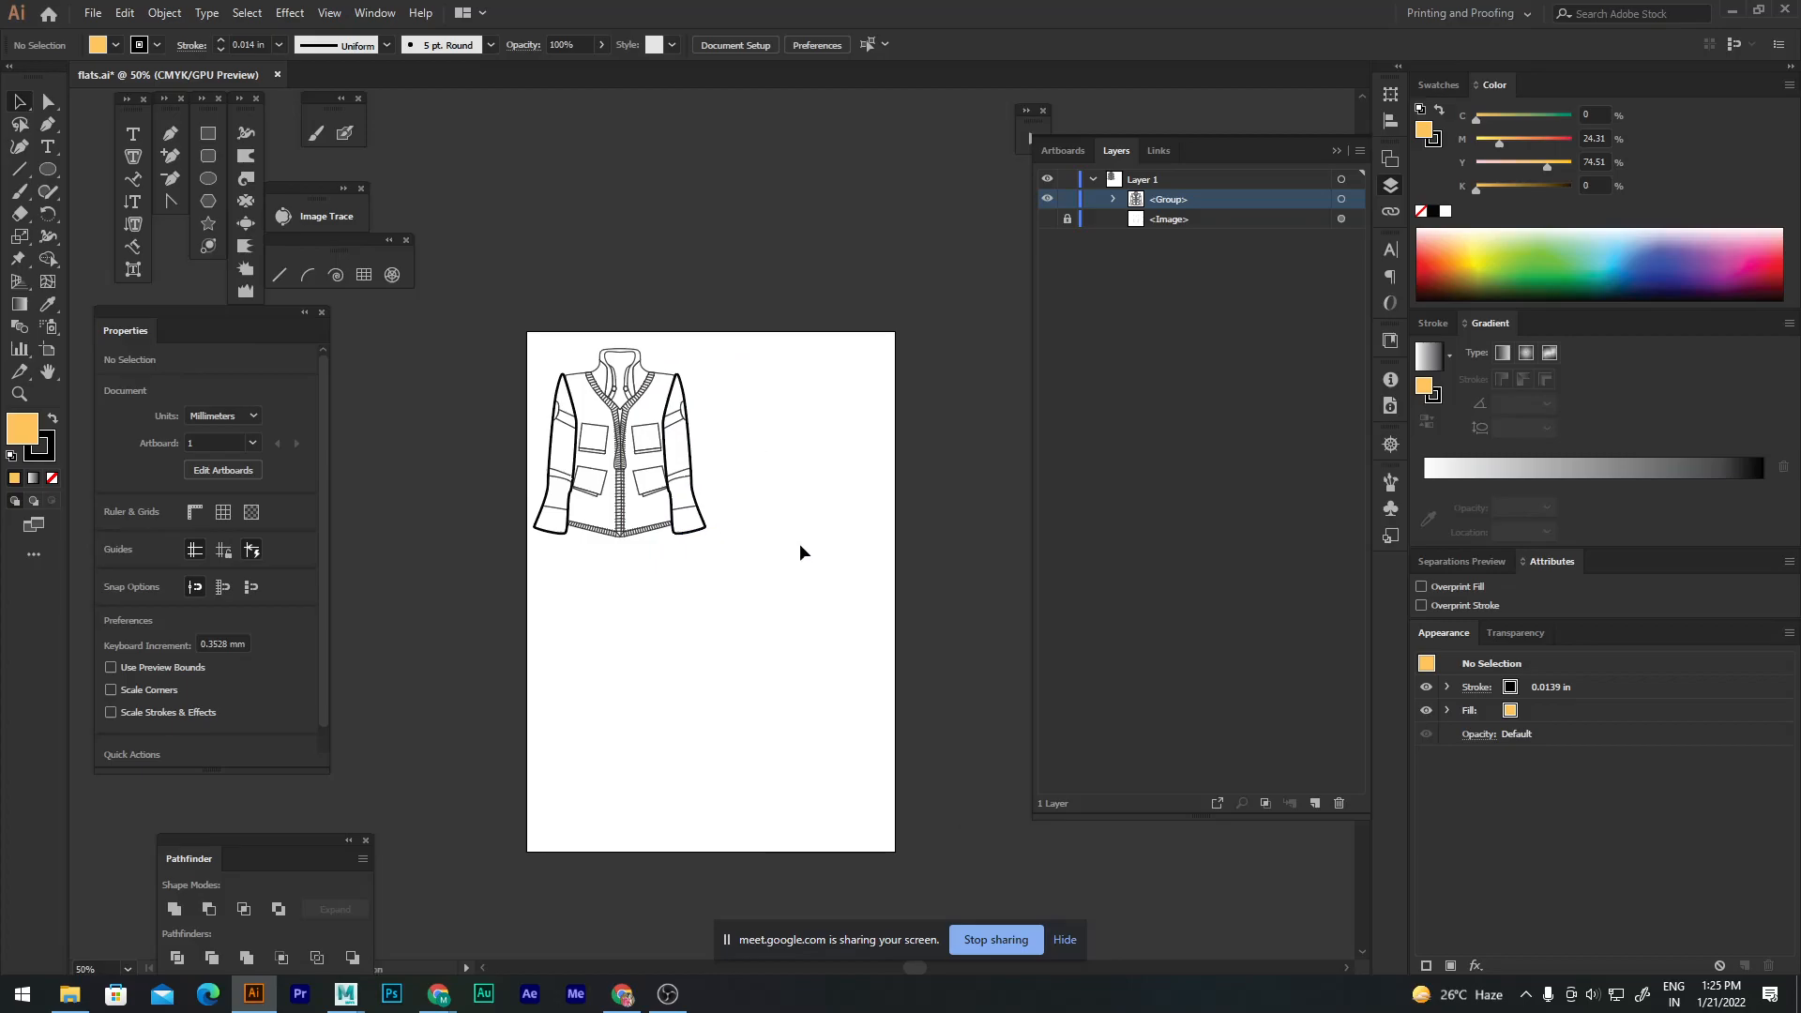
scroll(801, 547, "up", 2)
scroll(791, 422, "up", 1)
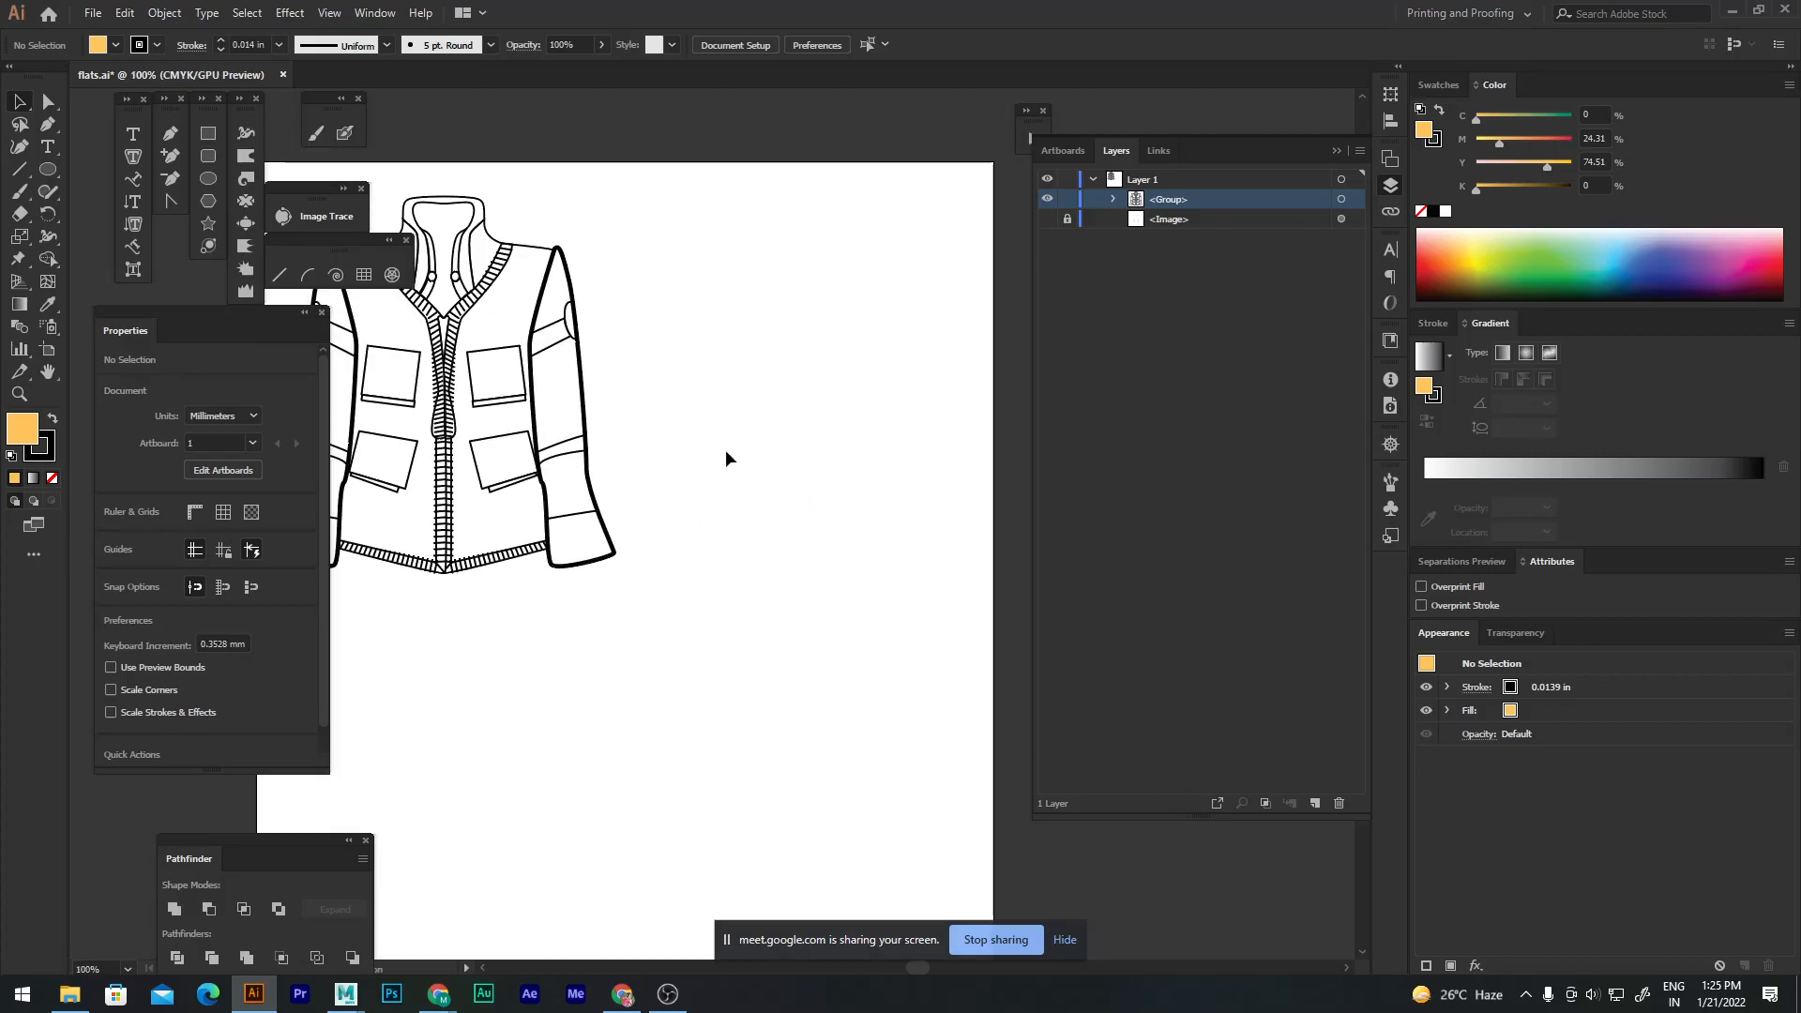
left_click_drag(789, 635, 785, 611)
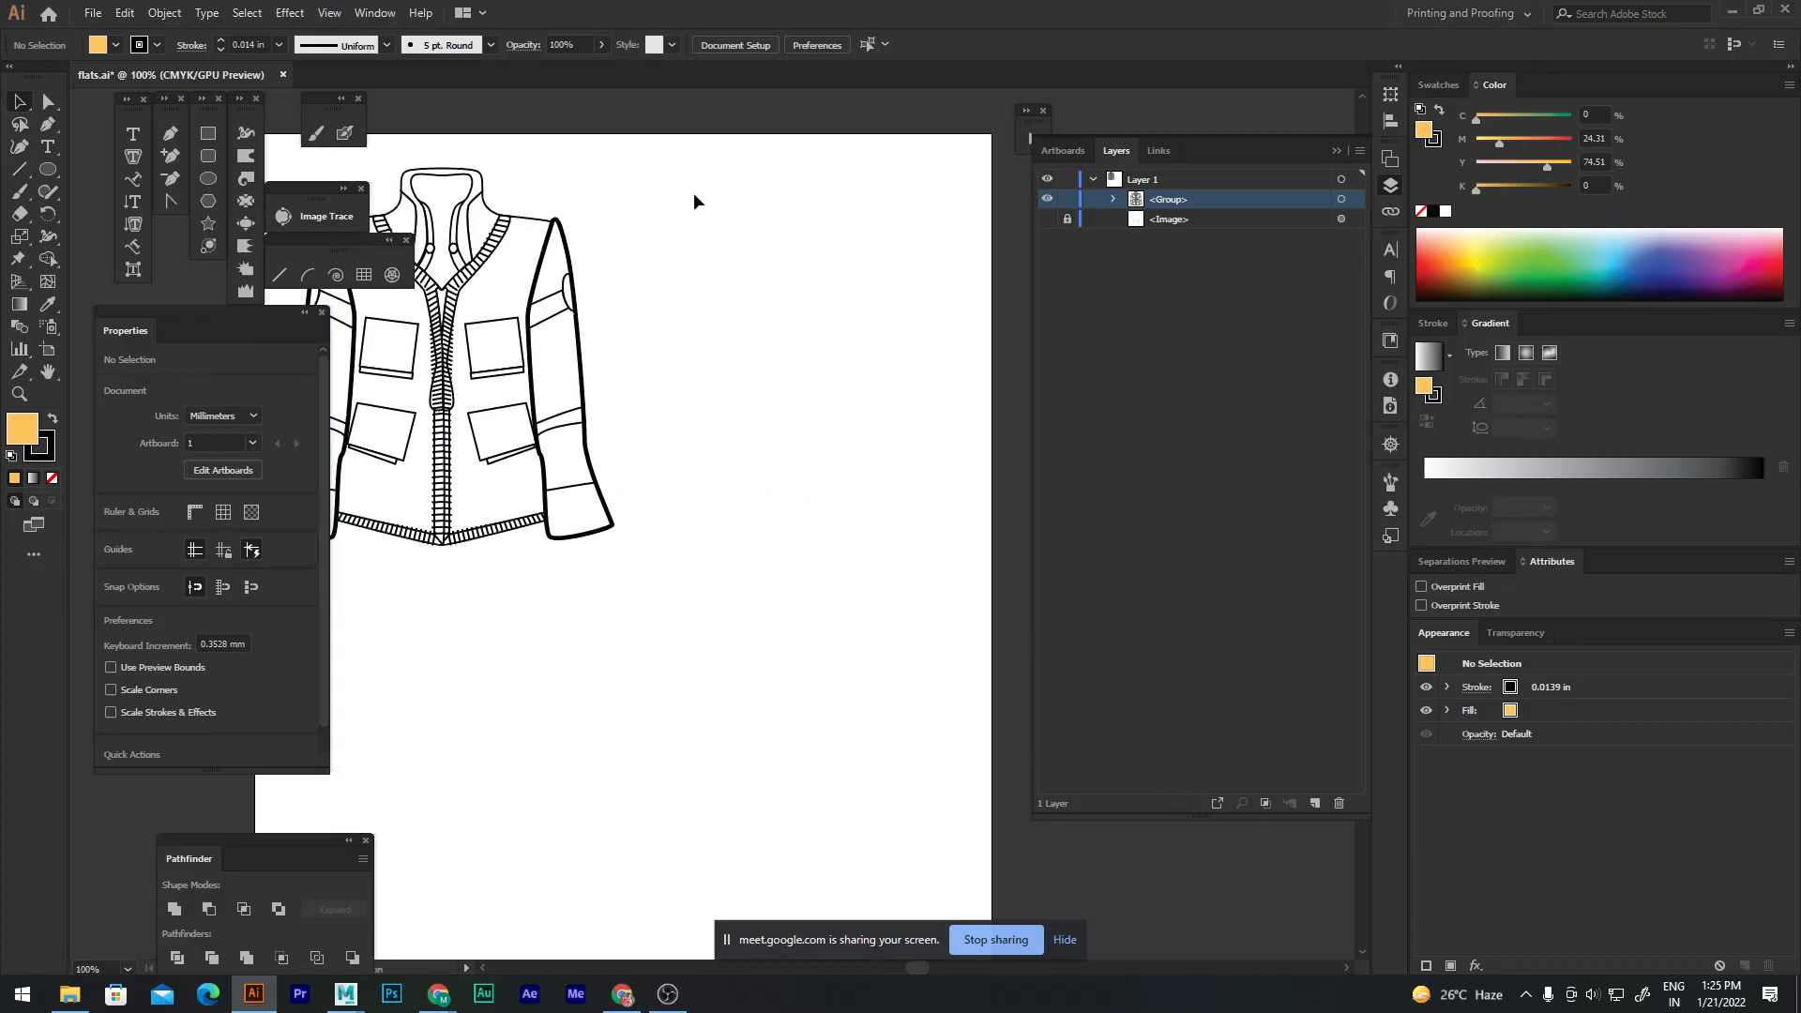
scroll(685, 273, "up", 1)
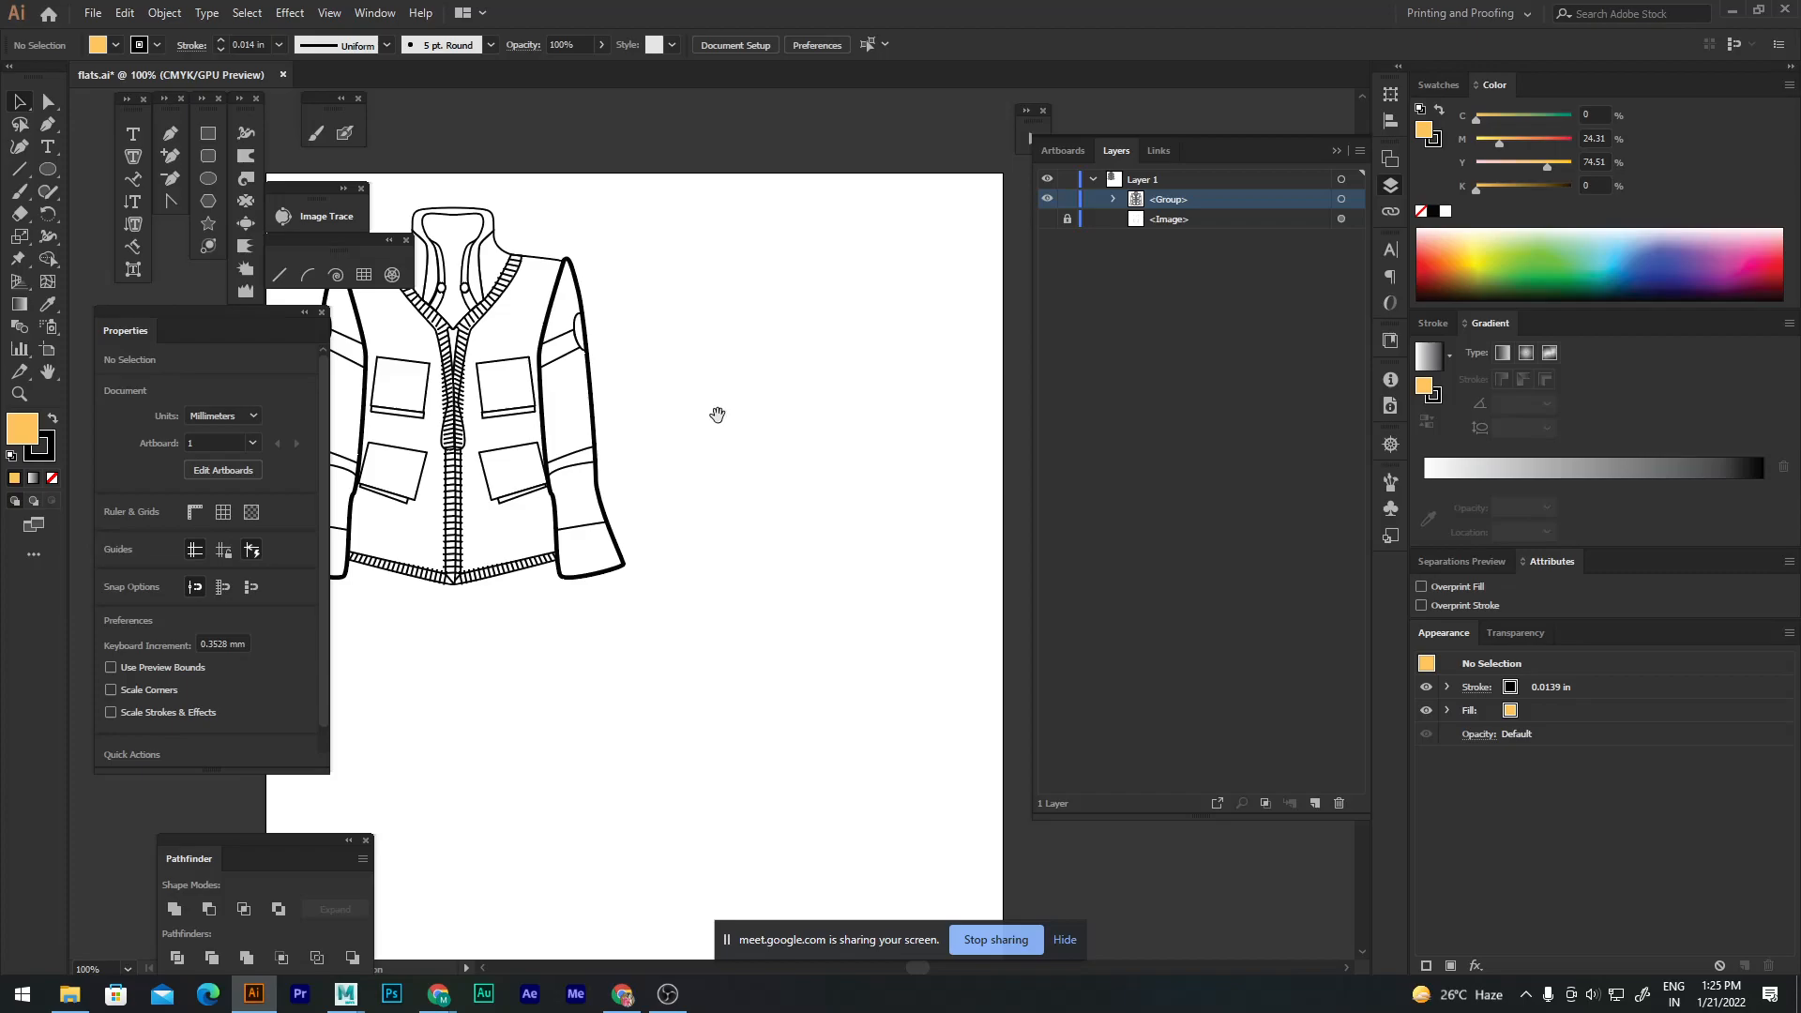
scroll(727, 394, "down", 1)
left_click_drag(711, 507, 702, 603)
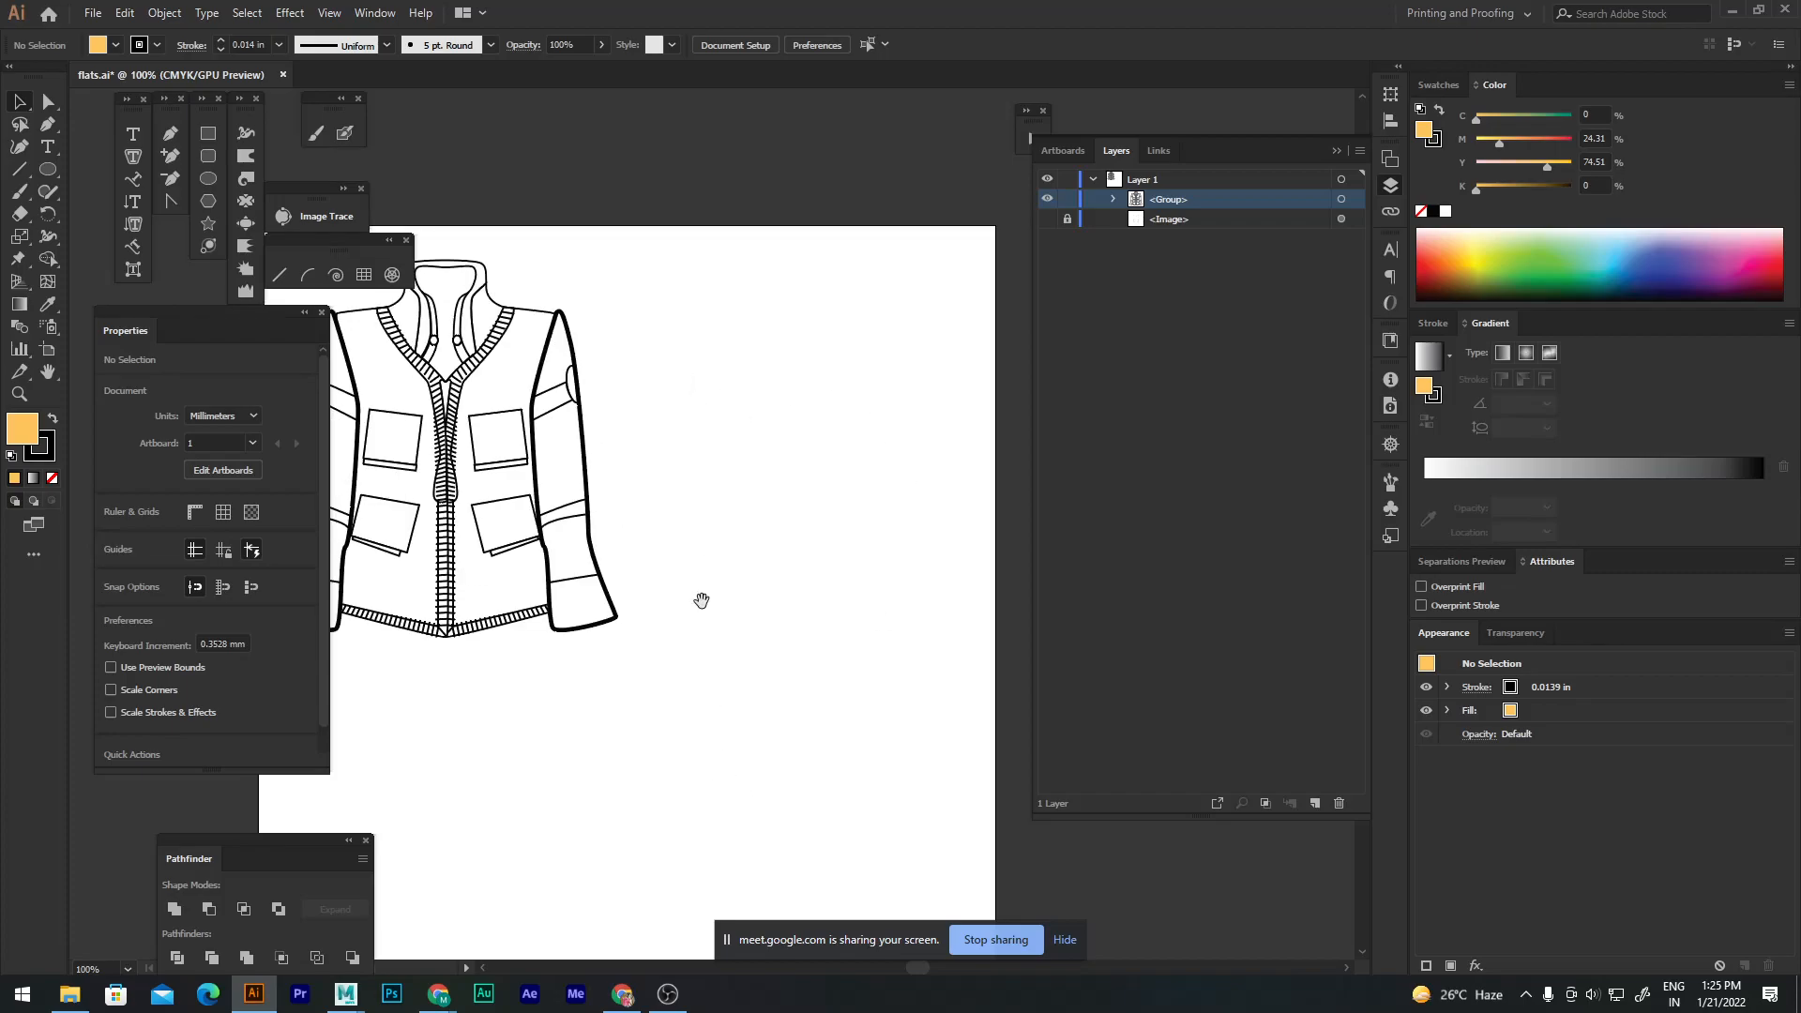
left_click_drag(793, 654, 843, 484)
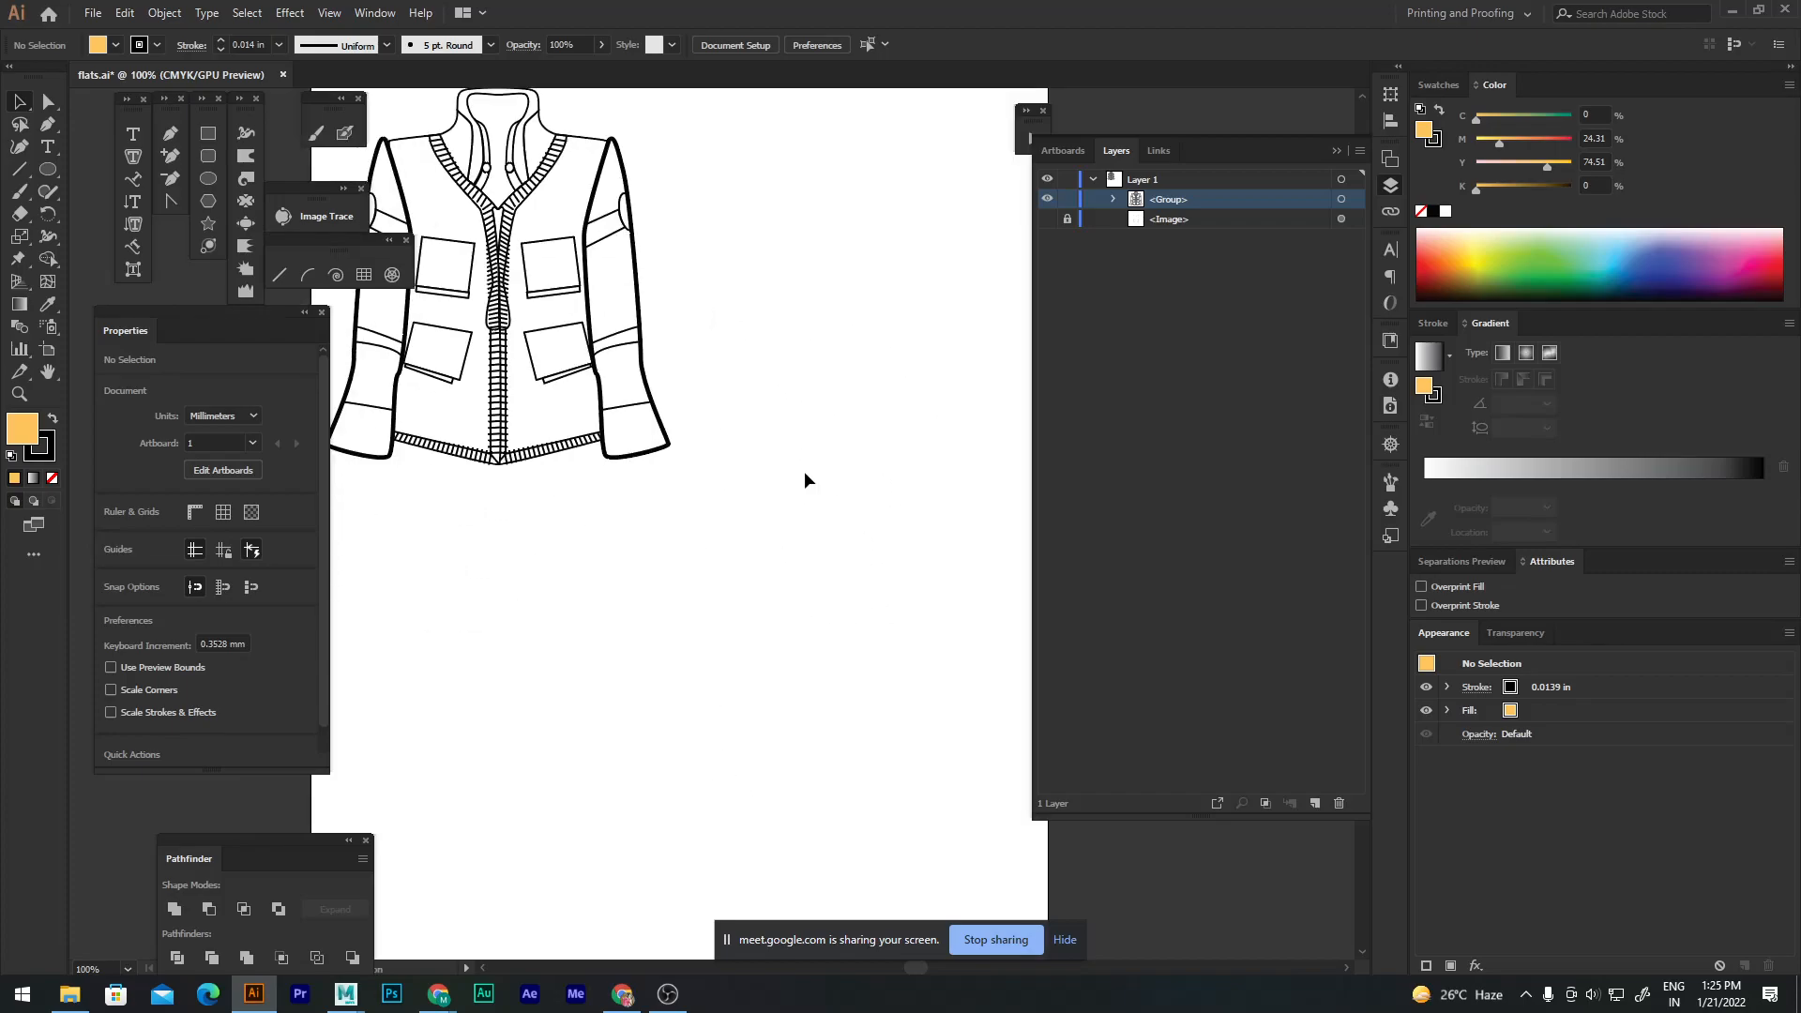
Step: Draw an orange ellipse about 21 × 24 mm below the jacket's right-hand sleeve and place a duplicate beside it
scroll(804, 480, "up", 2)
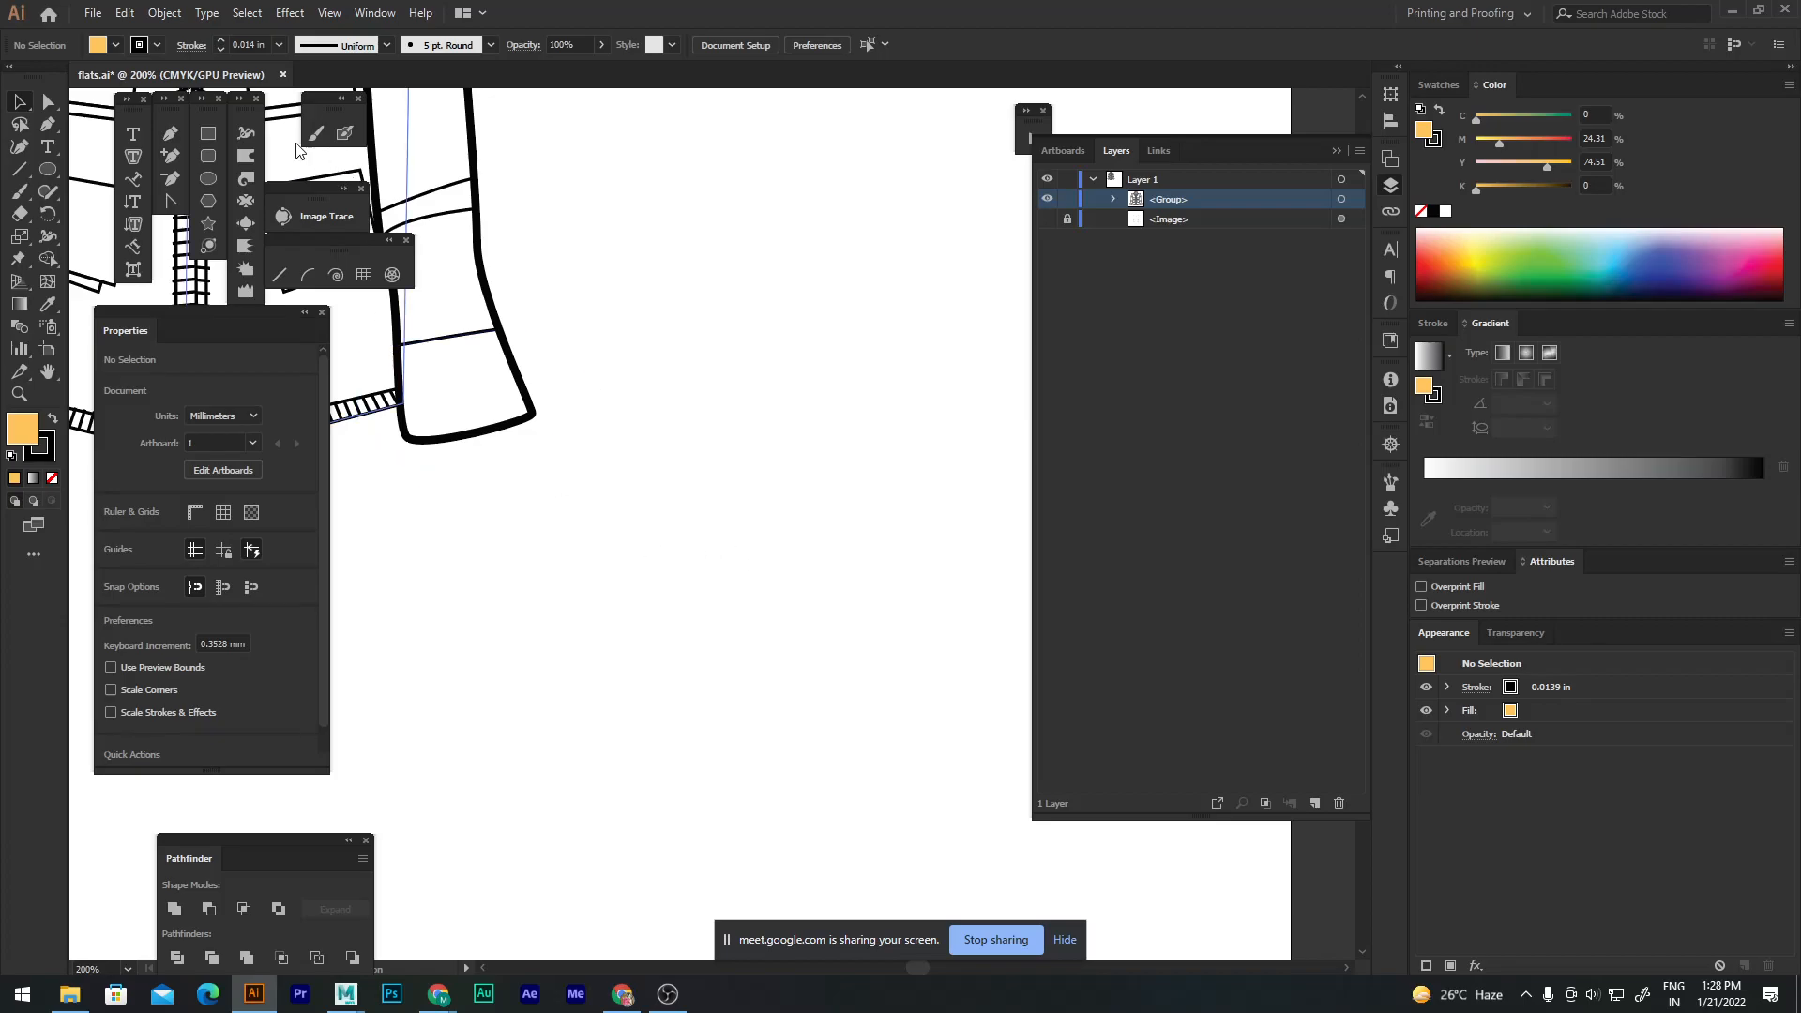
left_click(208, 178)
mouse_move(501, 519)
left_mouse_down()
mouse_move(563, 566)
mouse_move(576, 603)
left_mouse_up()
left_click(20, 101)
left_click_drag(496, 526, 738, 520)
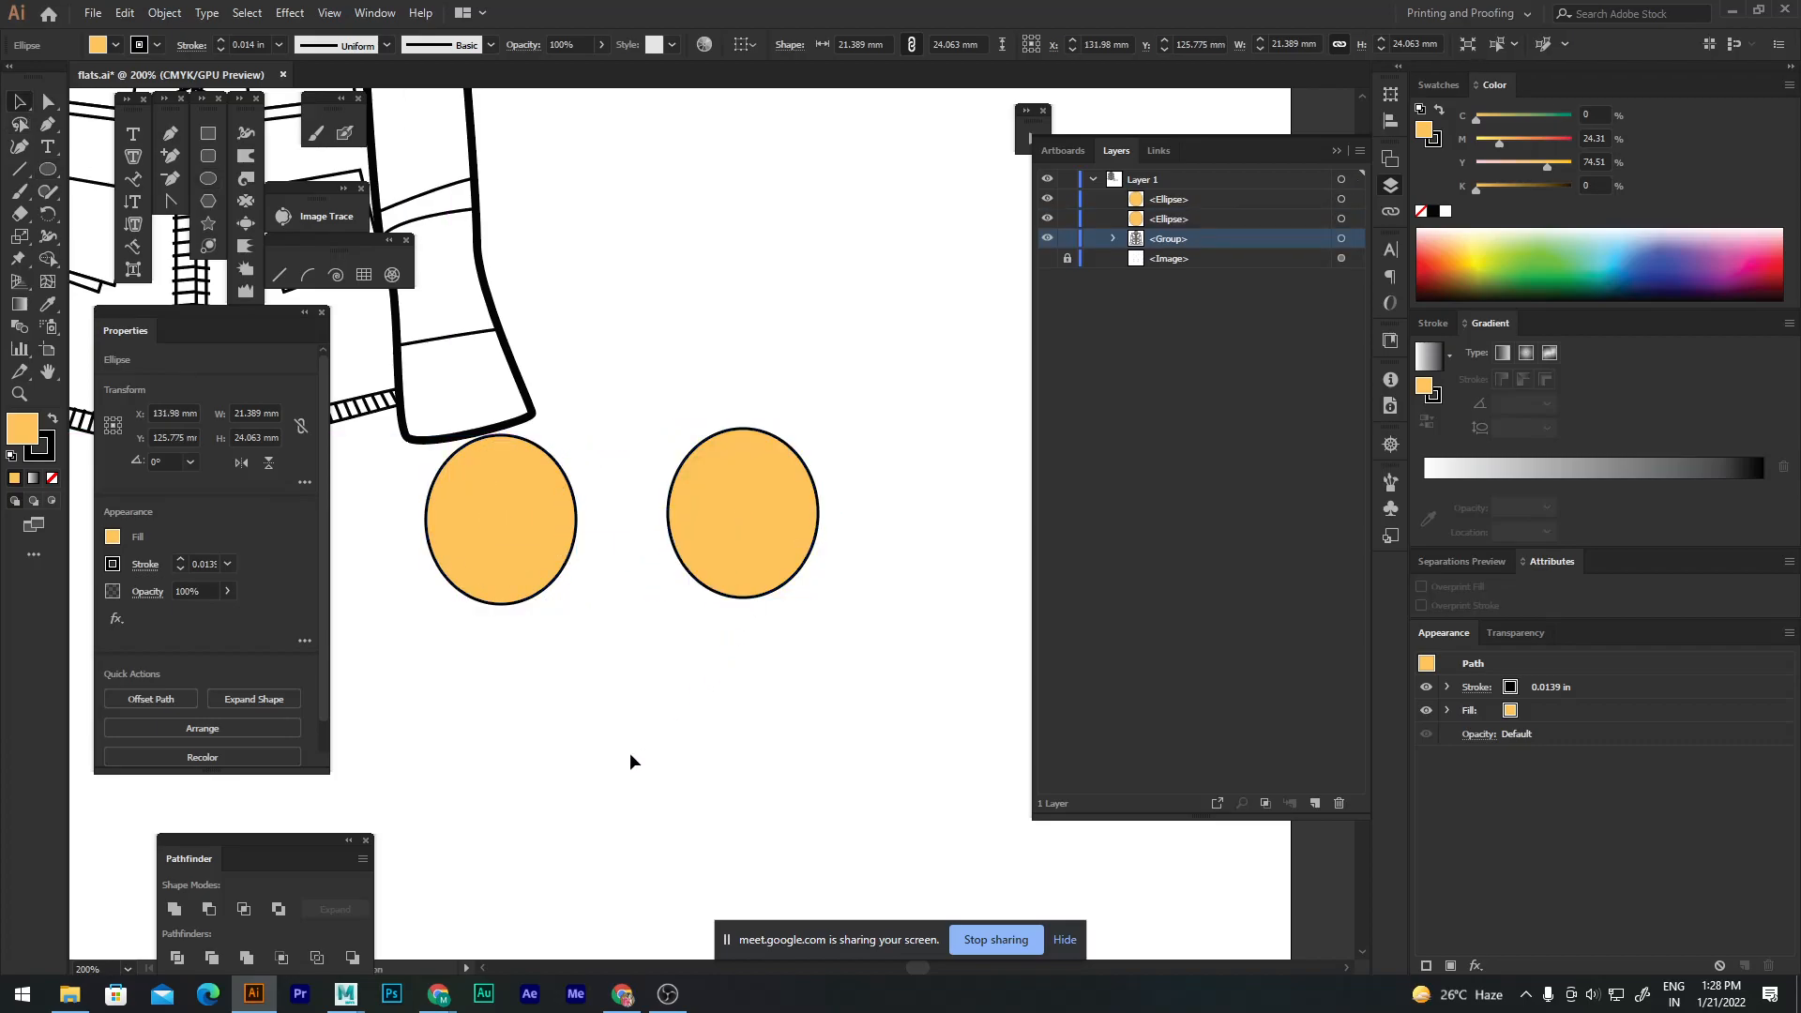
left_click(527, 674)
left_click(746, 541)
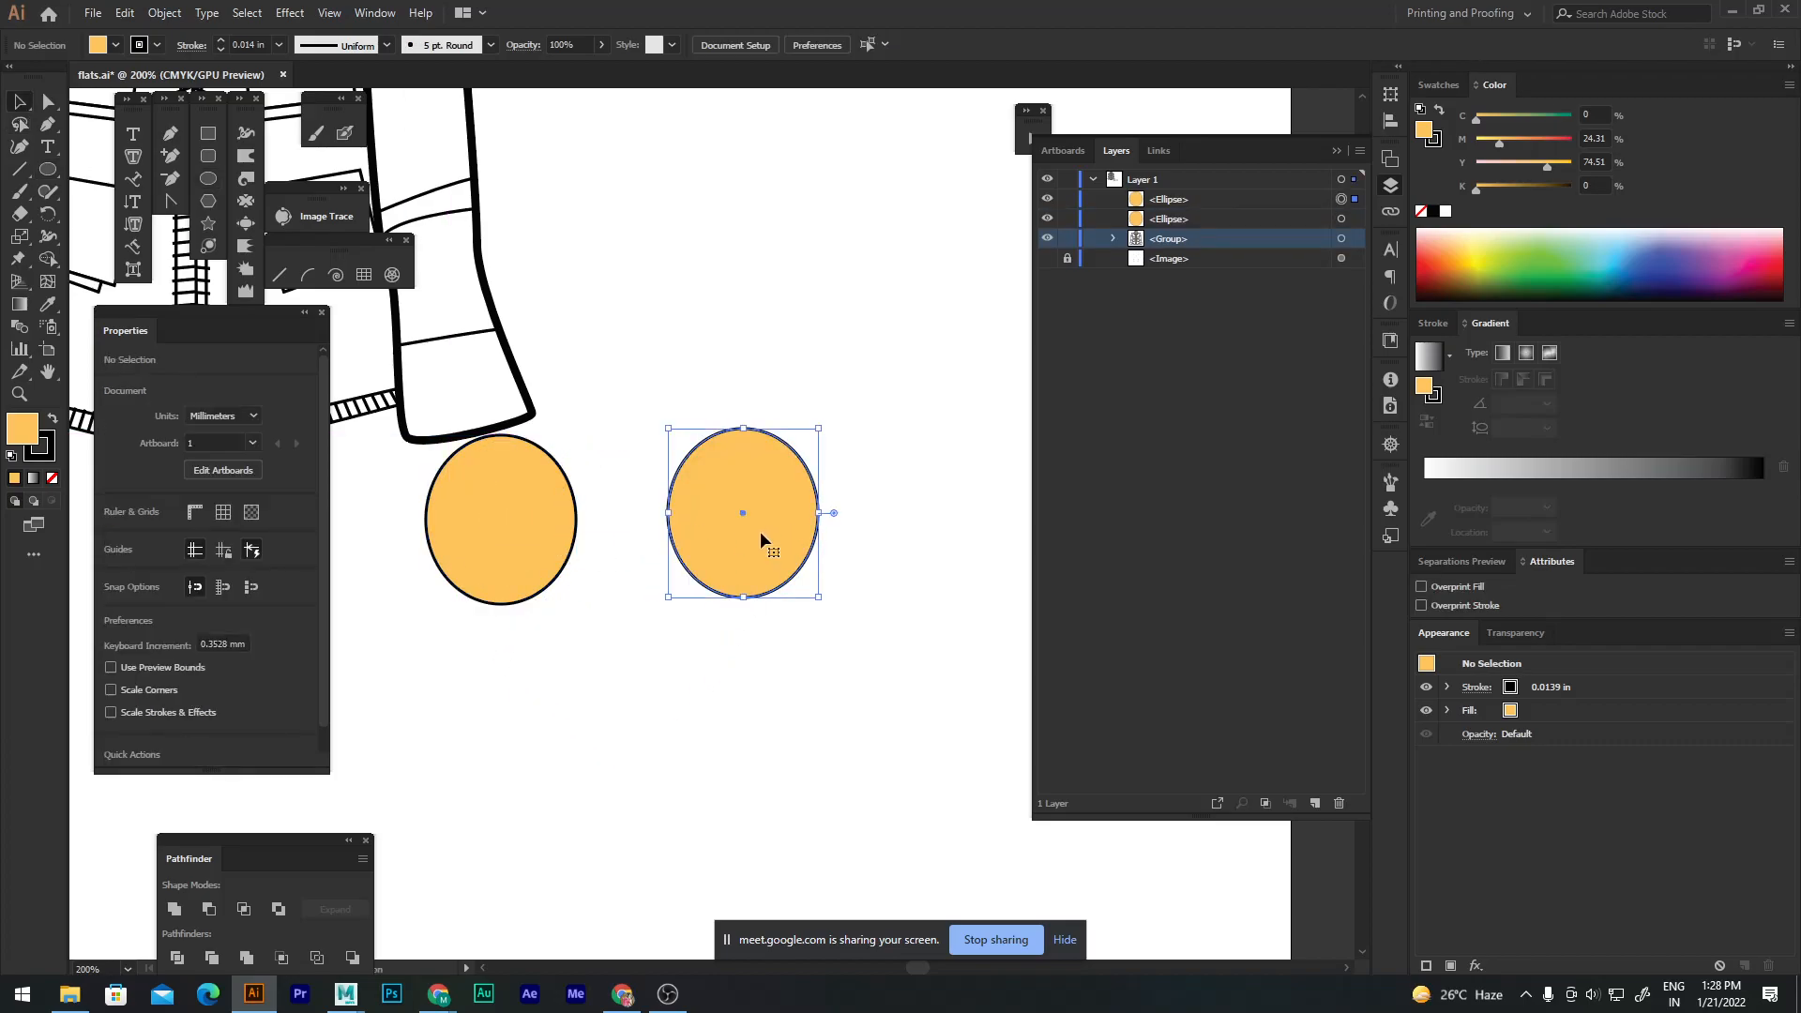
left_click(532, 533)
left_click(729, 508)
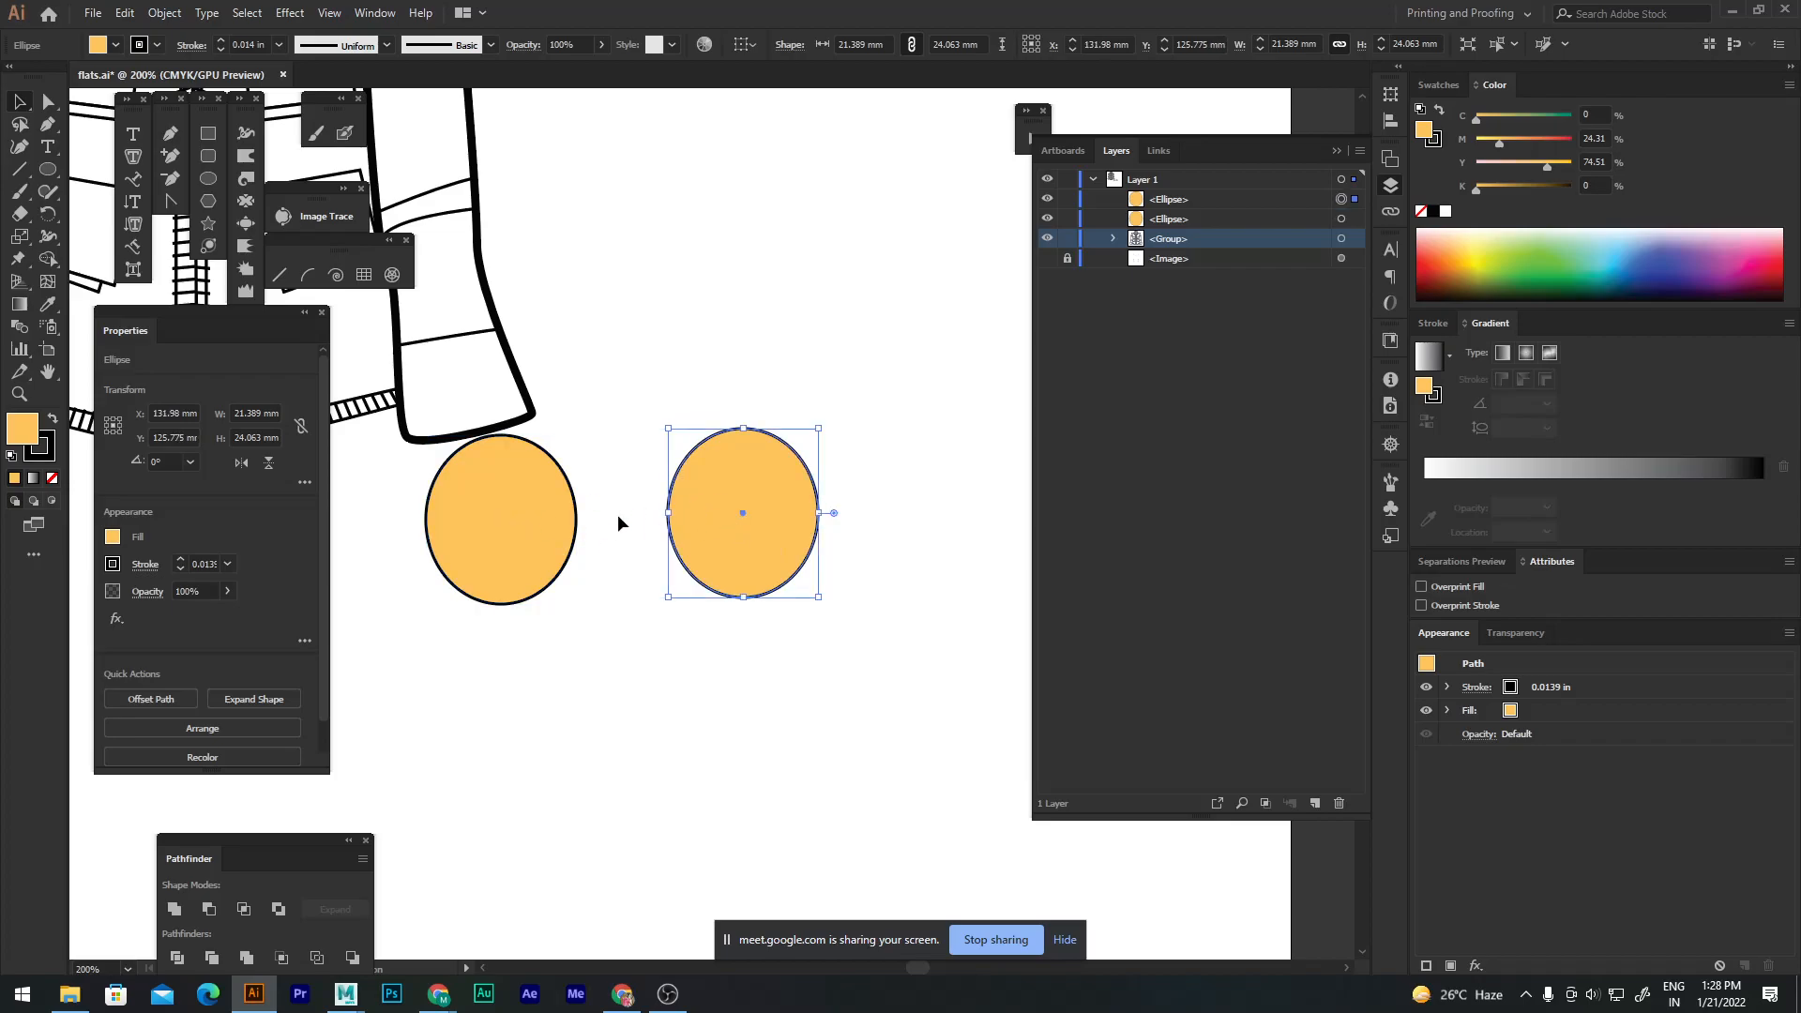
Step: Pull one anchor point of each ellipse outward, making a teardrop about 53 mm tall and another about 40 mm long
key("a")
left_click(744, 430)
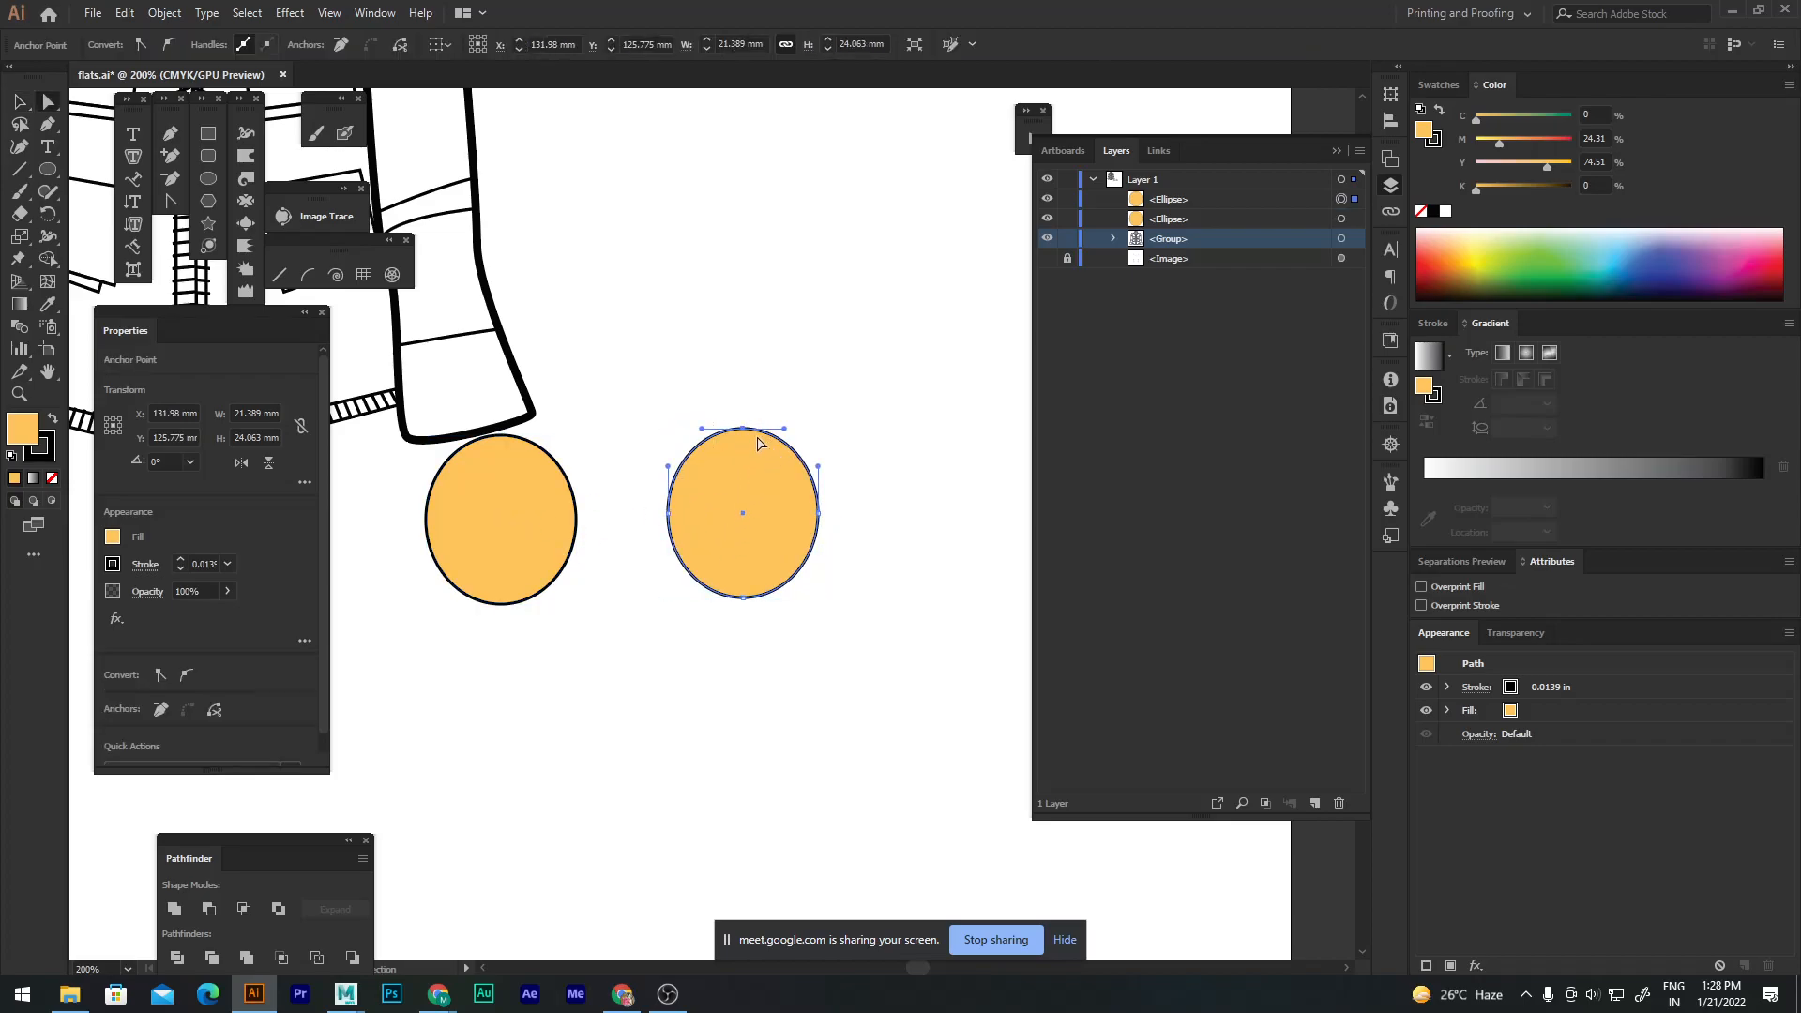
left_click_drag(744, 430, 874, 553)
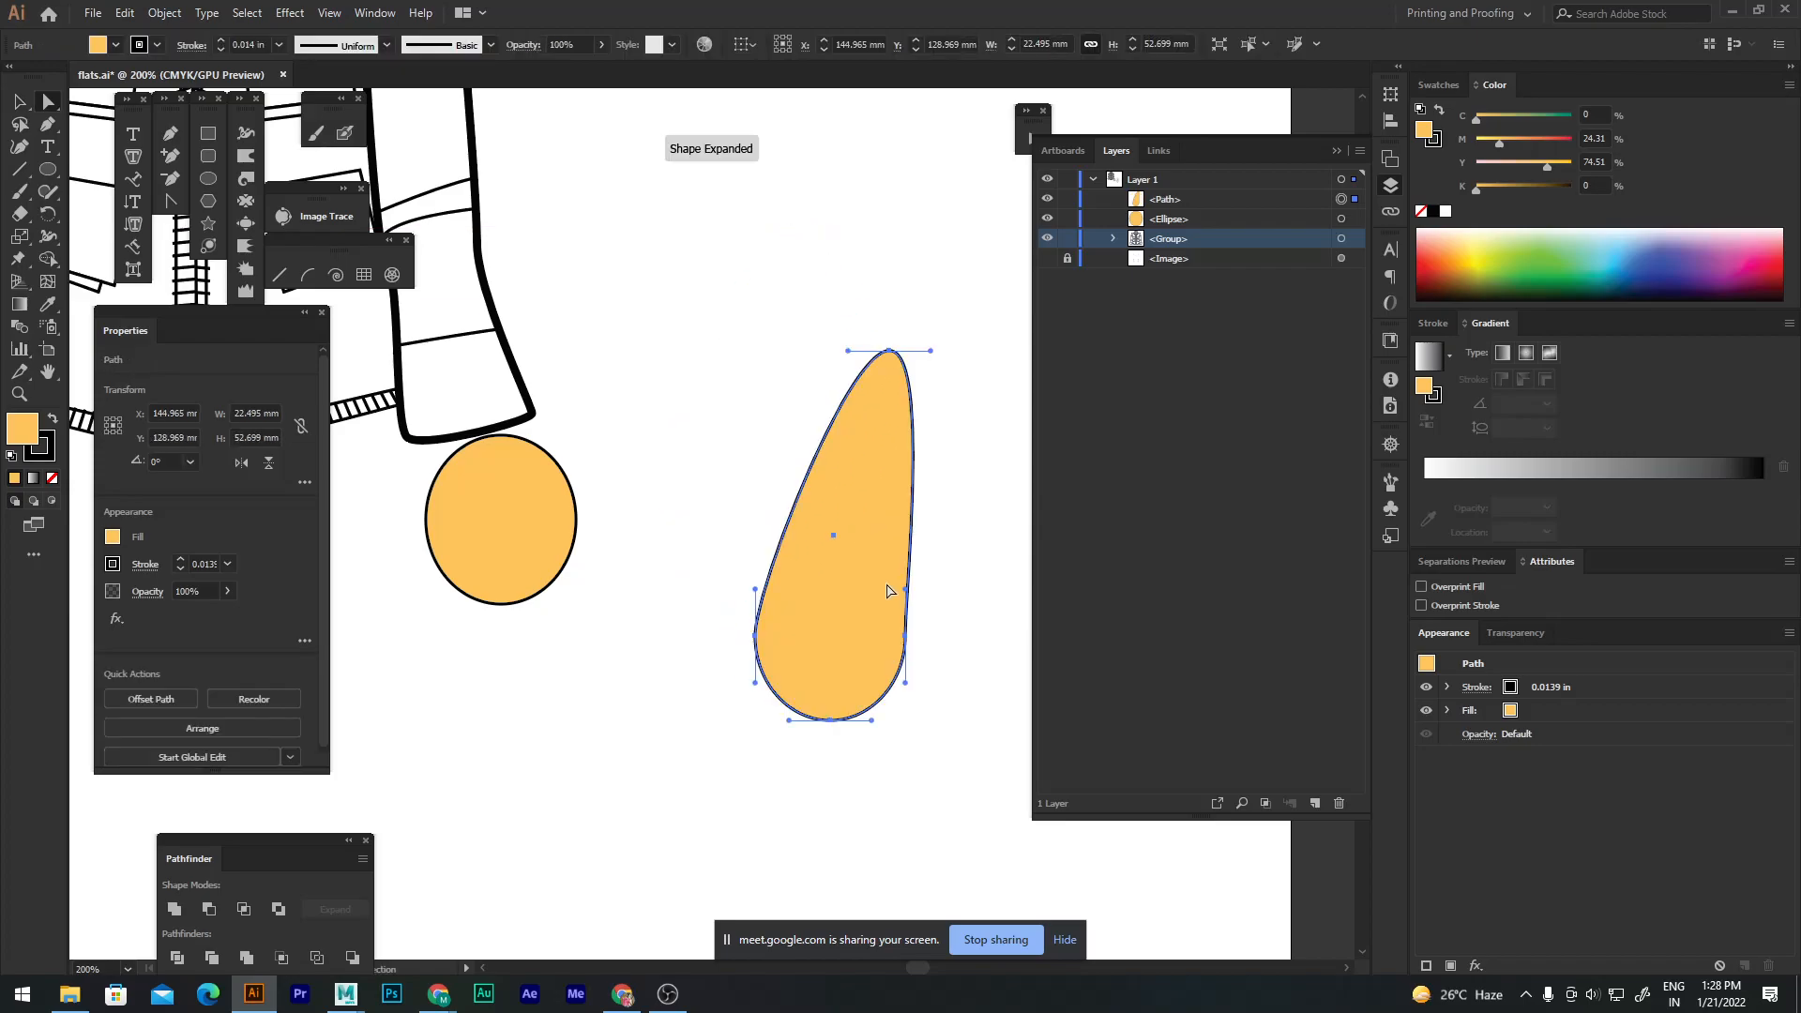
left_click(554, 582)
left_click_drag(505, 443, 480, 537)
left_click_drag(400, 615, 282, 626)
scroll(656, 638, "down", 3)
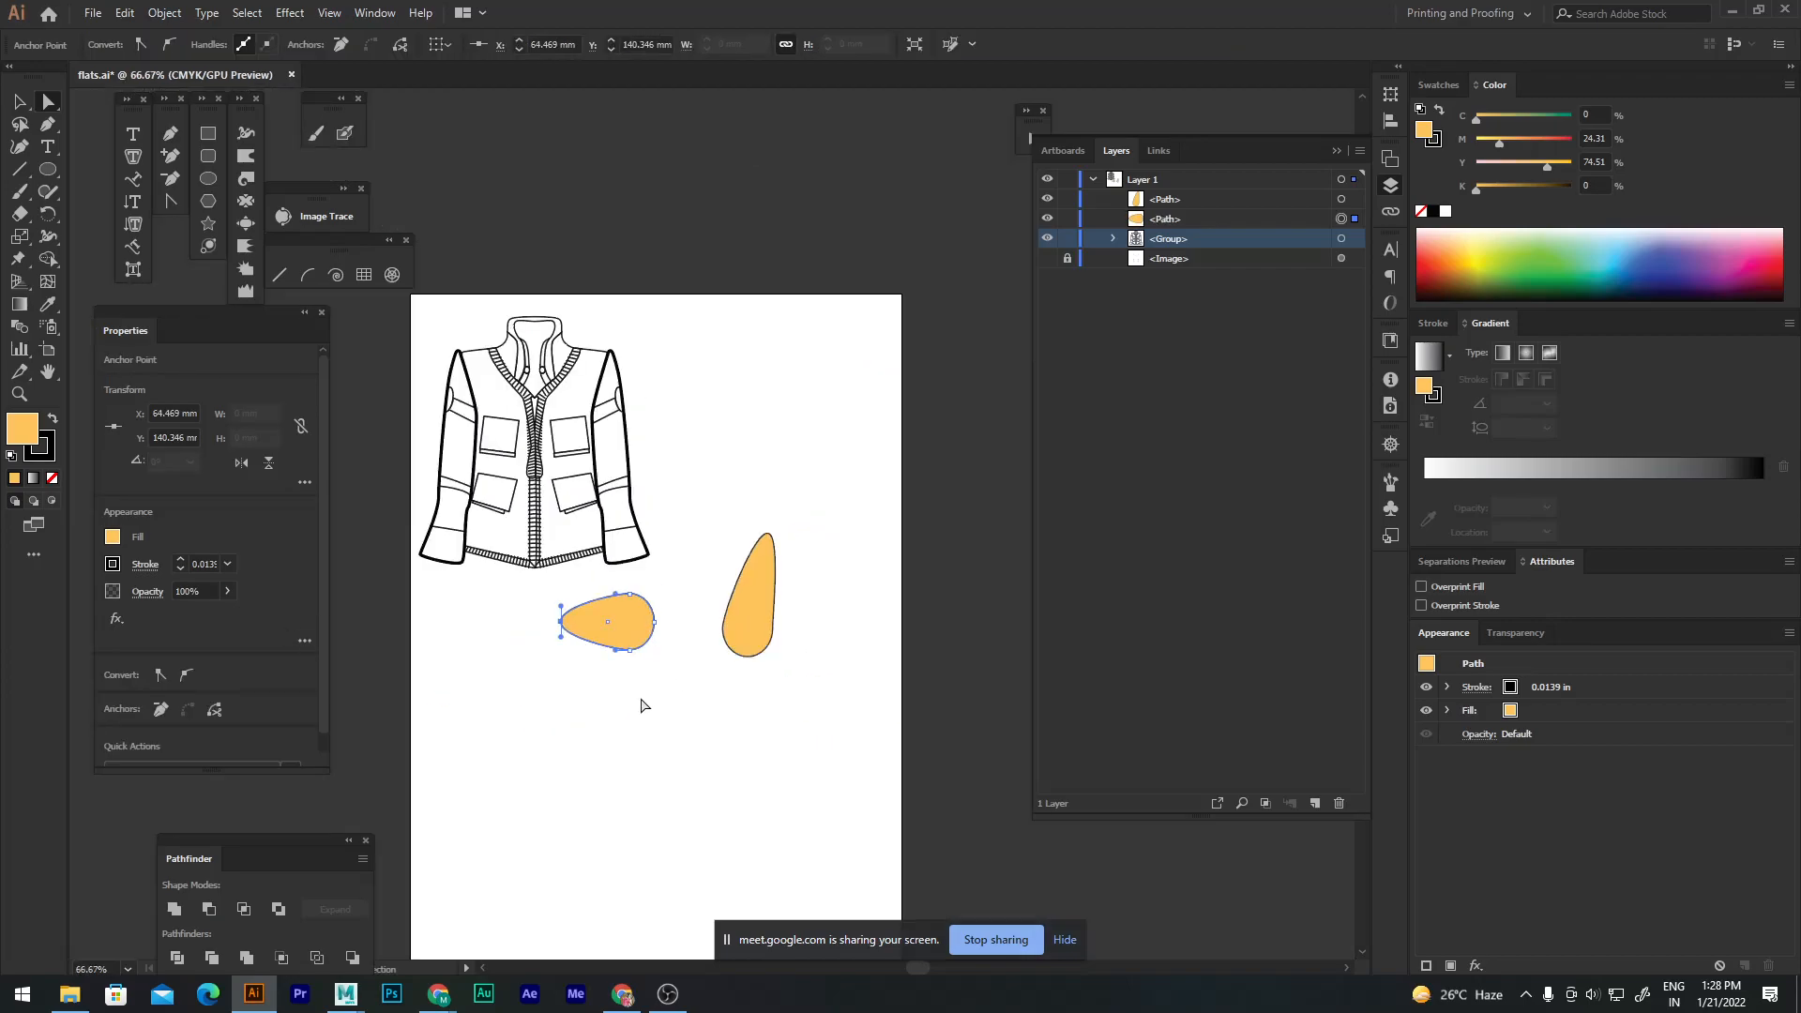
scroll(718, 638, "up", 3)
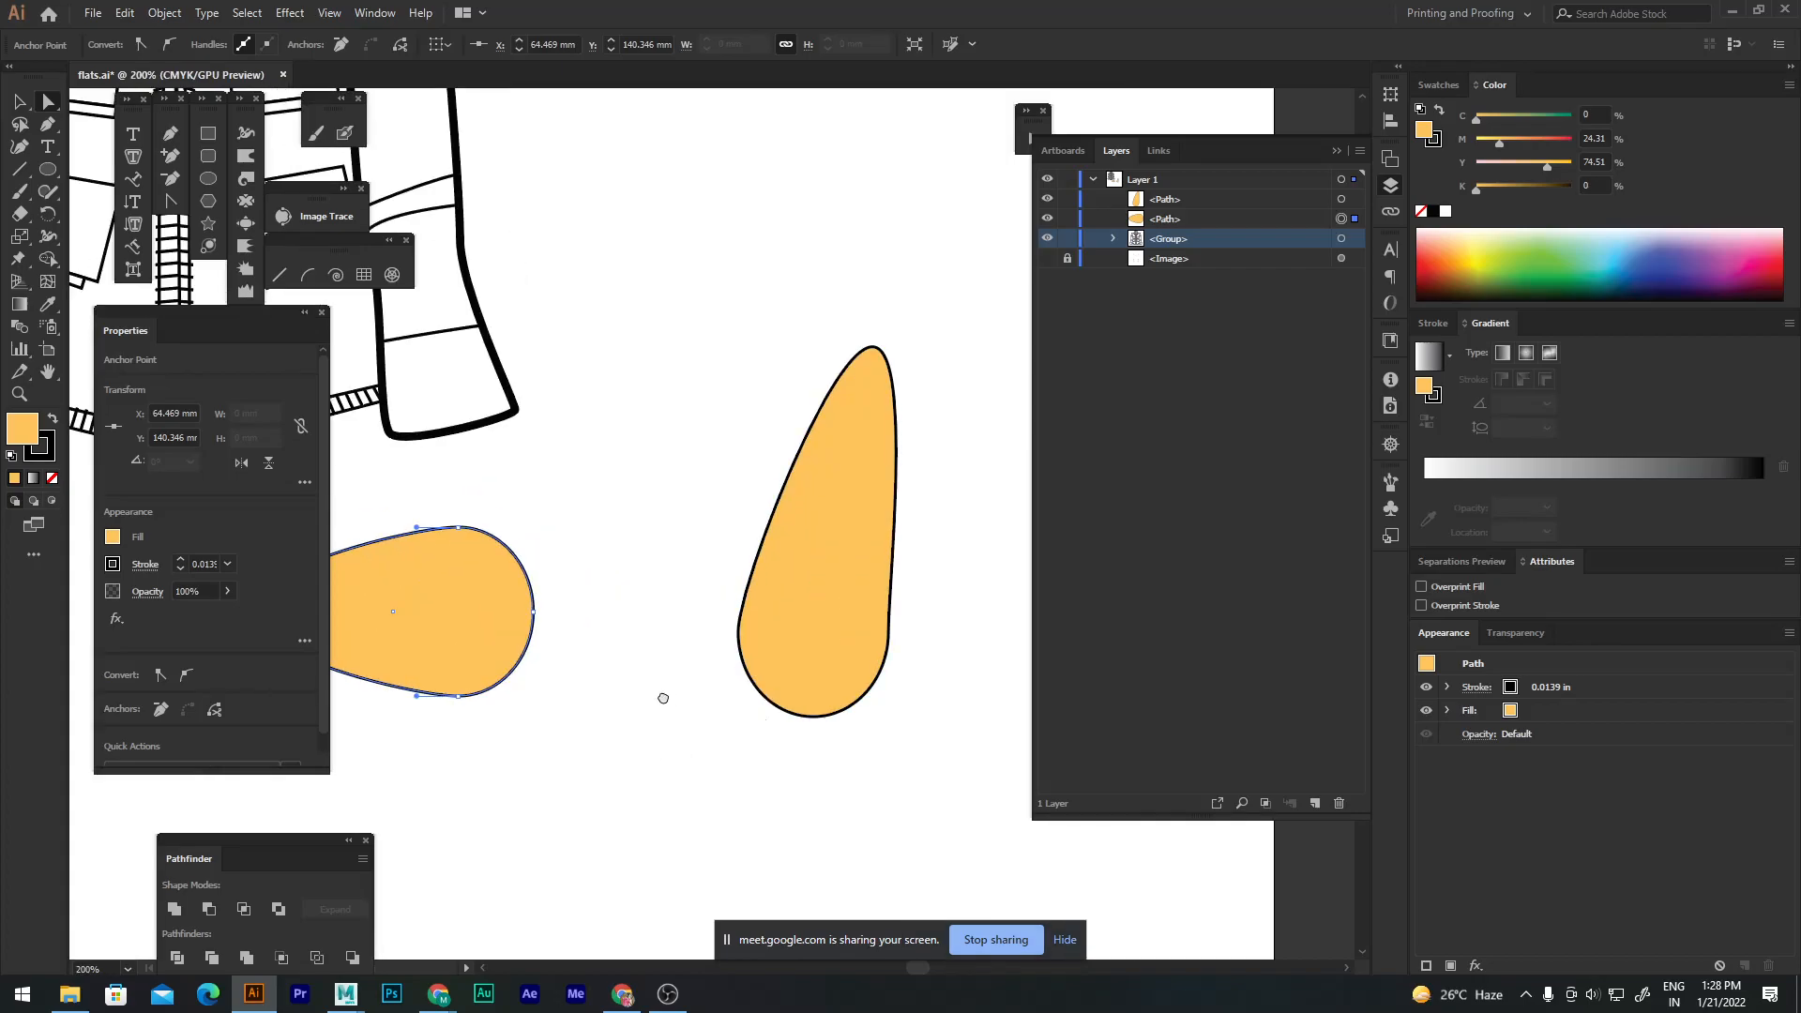
scroll(663, 698, "down", 3)
scroll(652, 671, "up", 1)
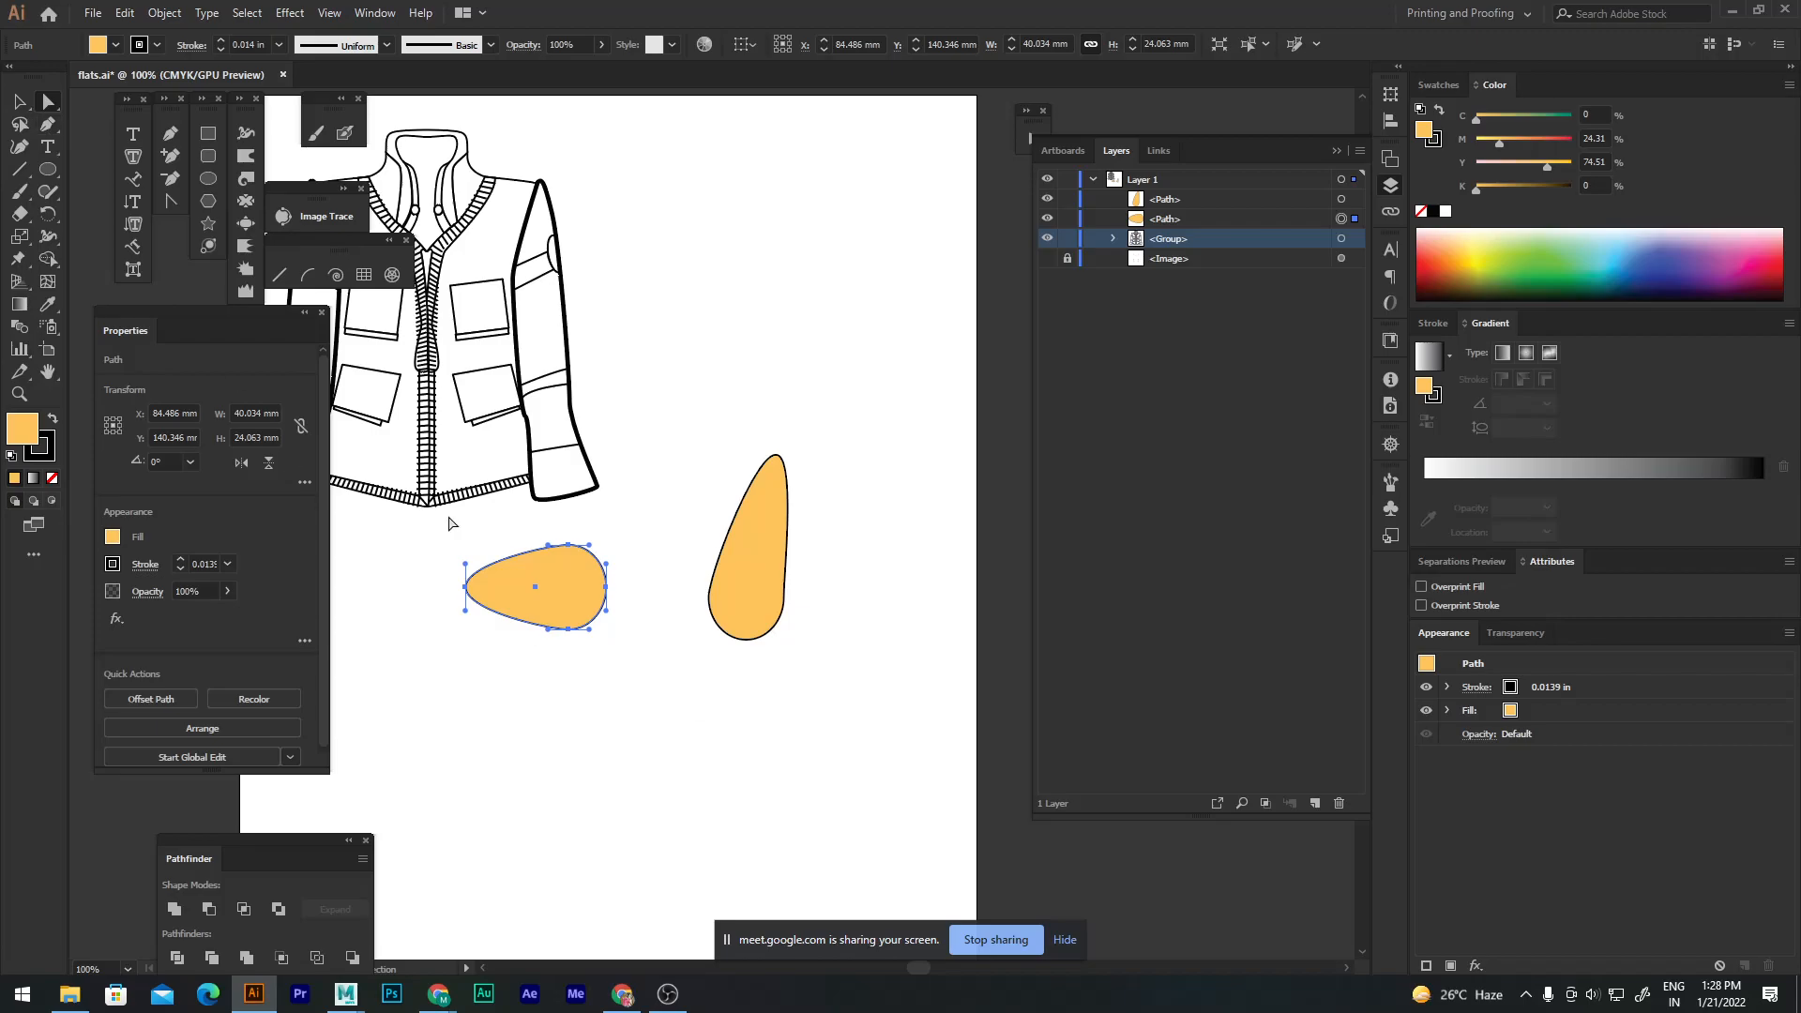
Step: Delete both orange teardrop shapes
key("v")
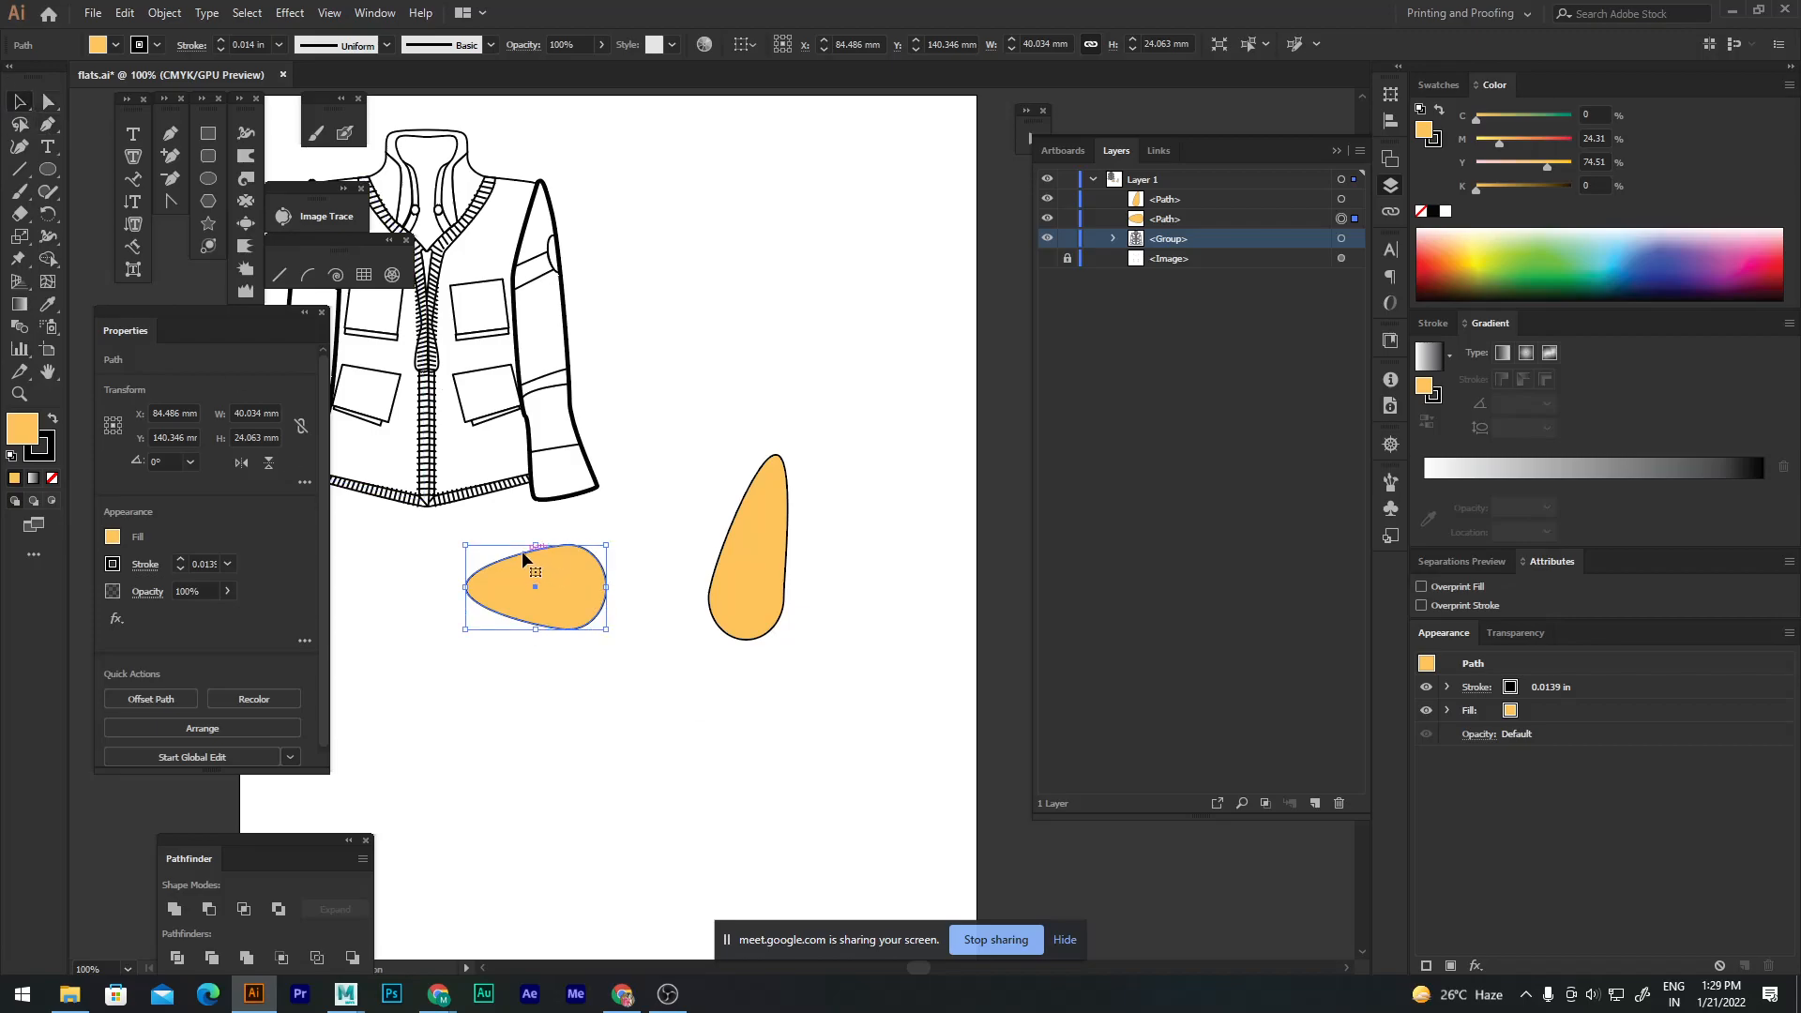
key("Delete")
left_click(728, 567)
key("Delete")
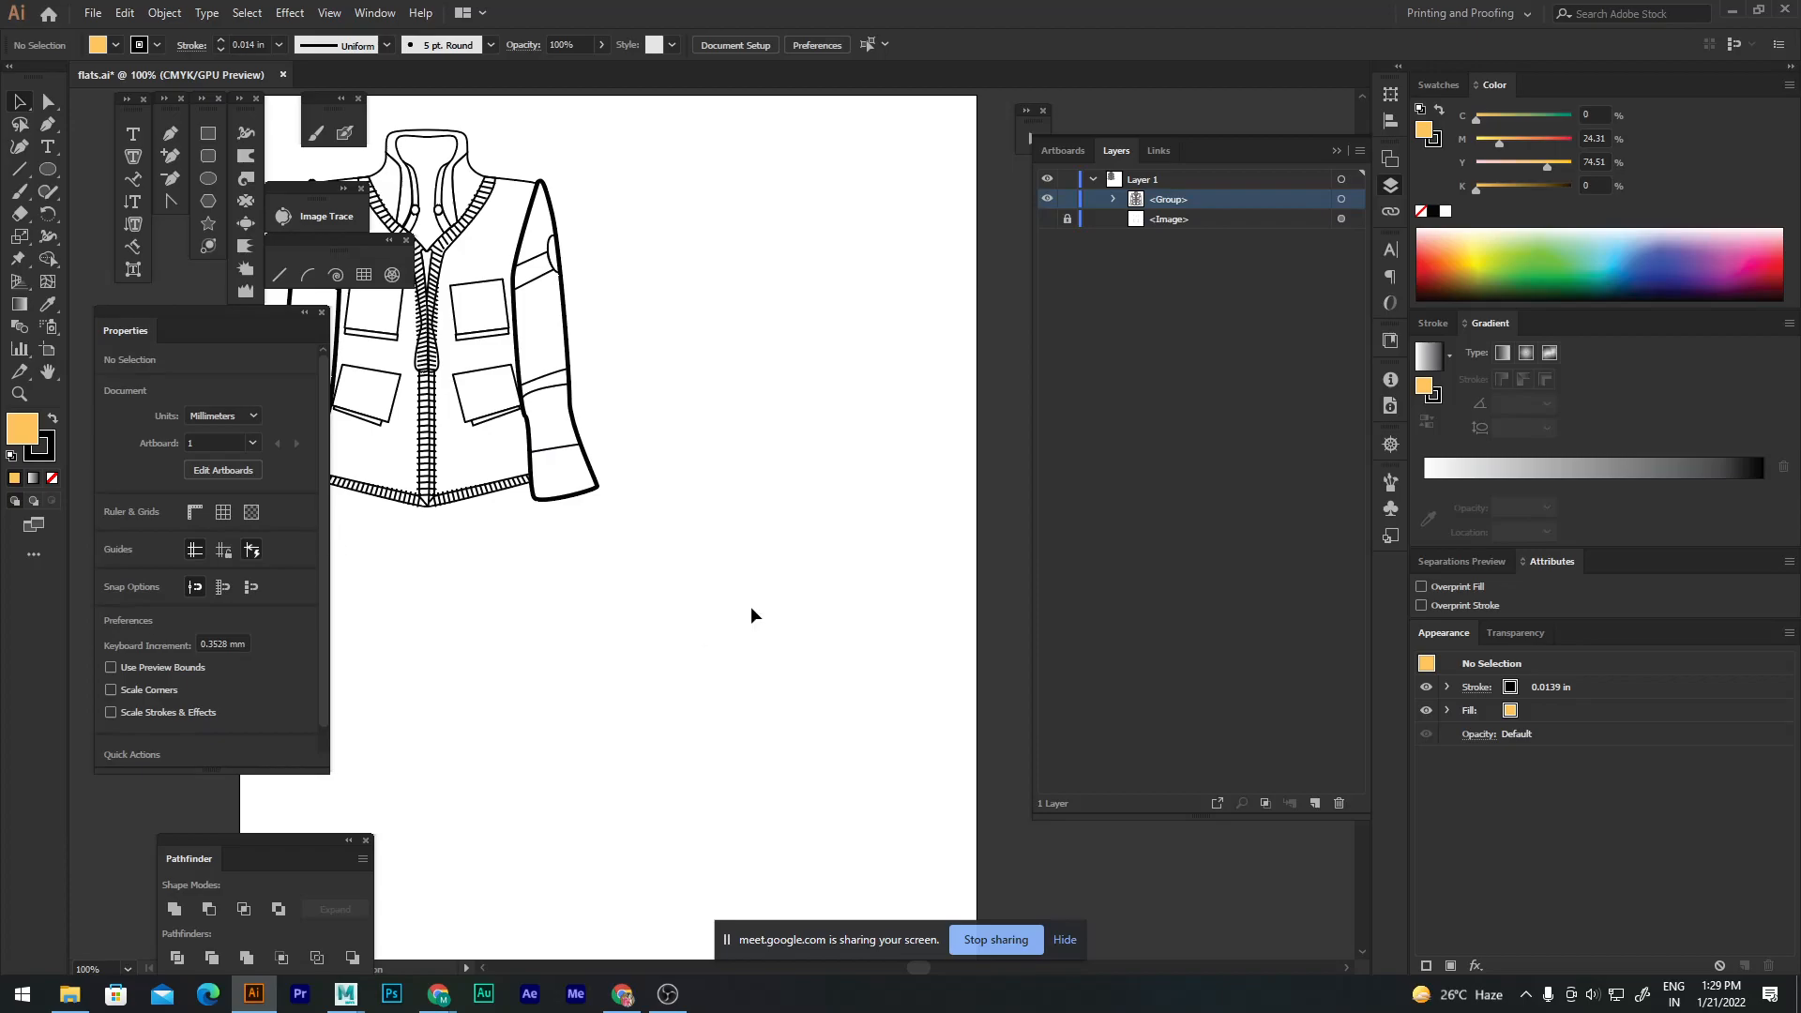
Step: Draw an orange circle about 8.3 mm in diameter in the empty area to the right of the jacket
left_click_drag(599, 269, 489, 475)
scroll(559, 403, "up", 1)
left_click(48, 172)
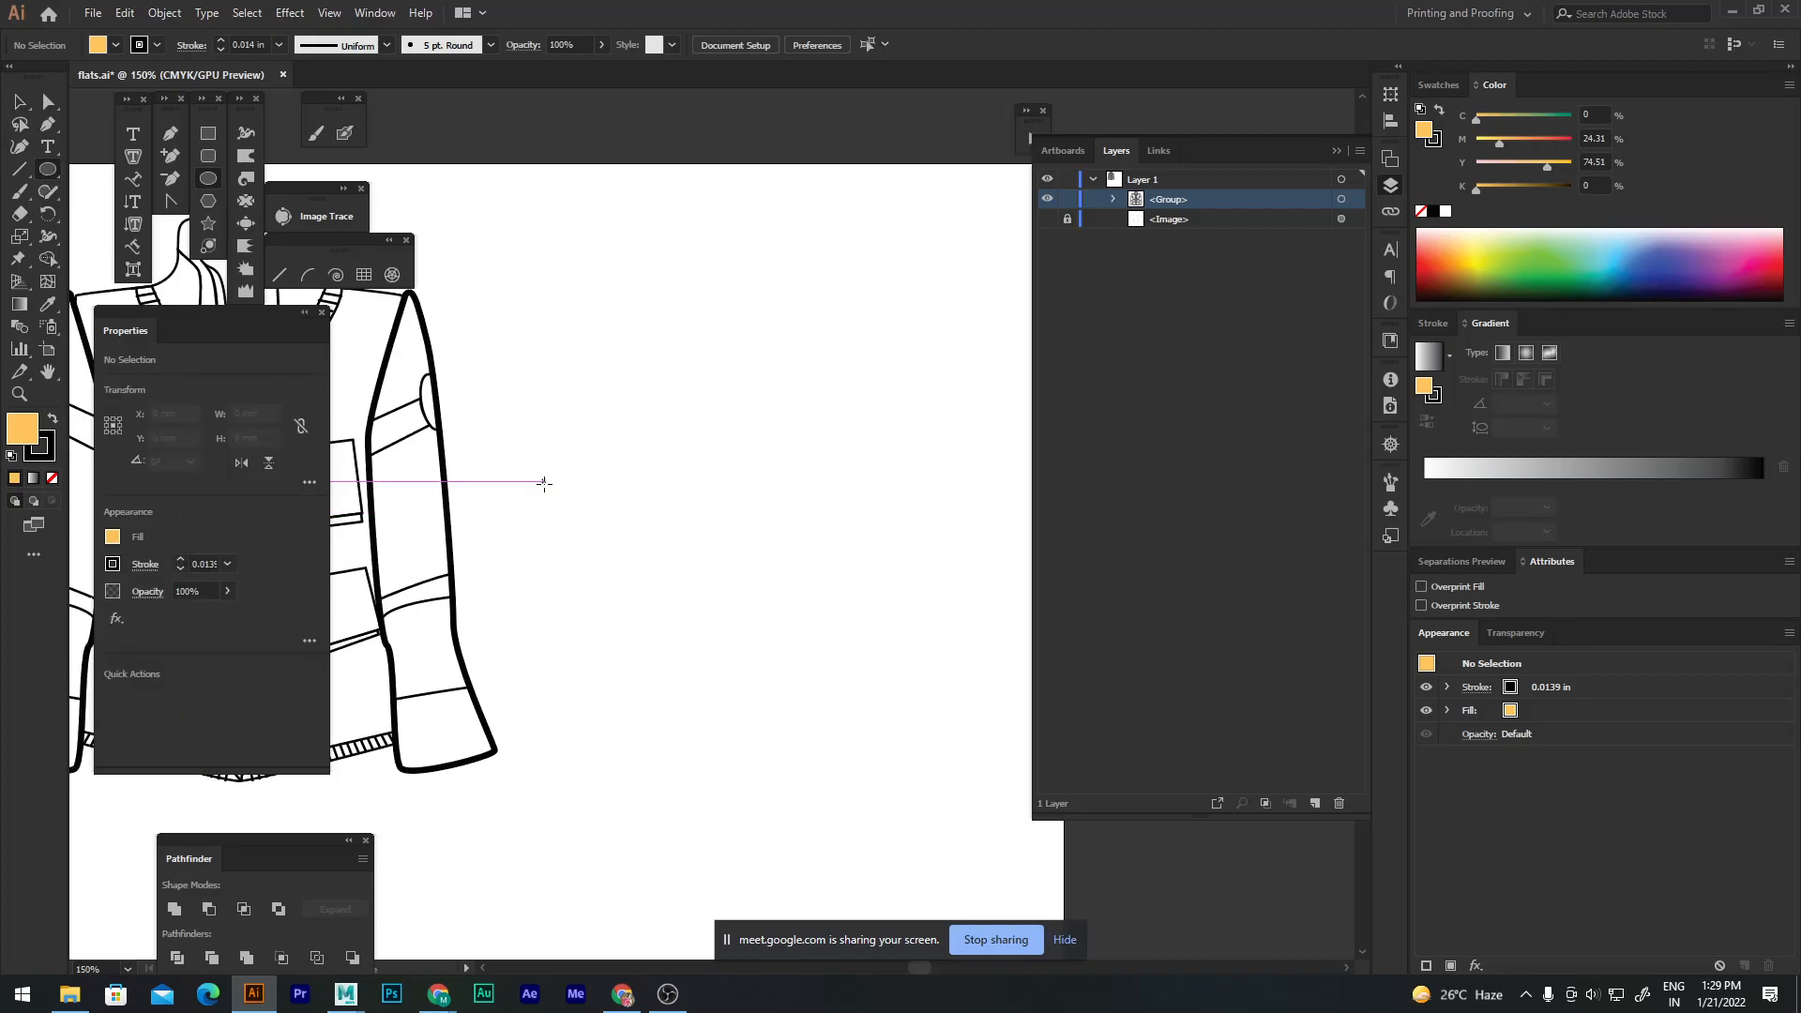
left_click_drag(781, 378, 683, 398)
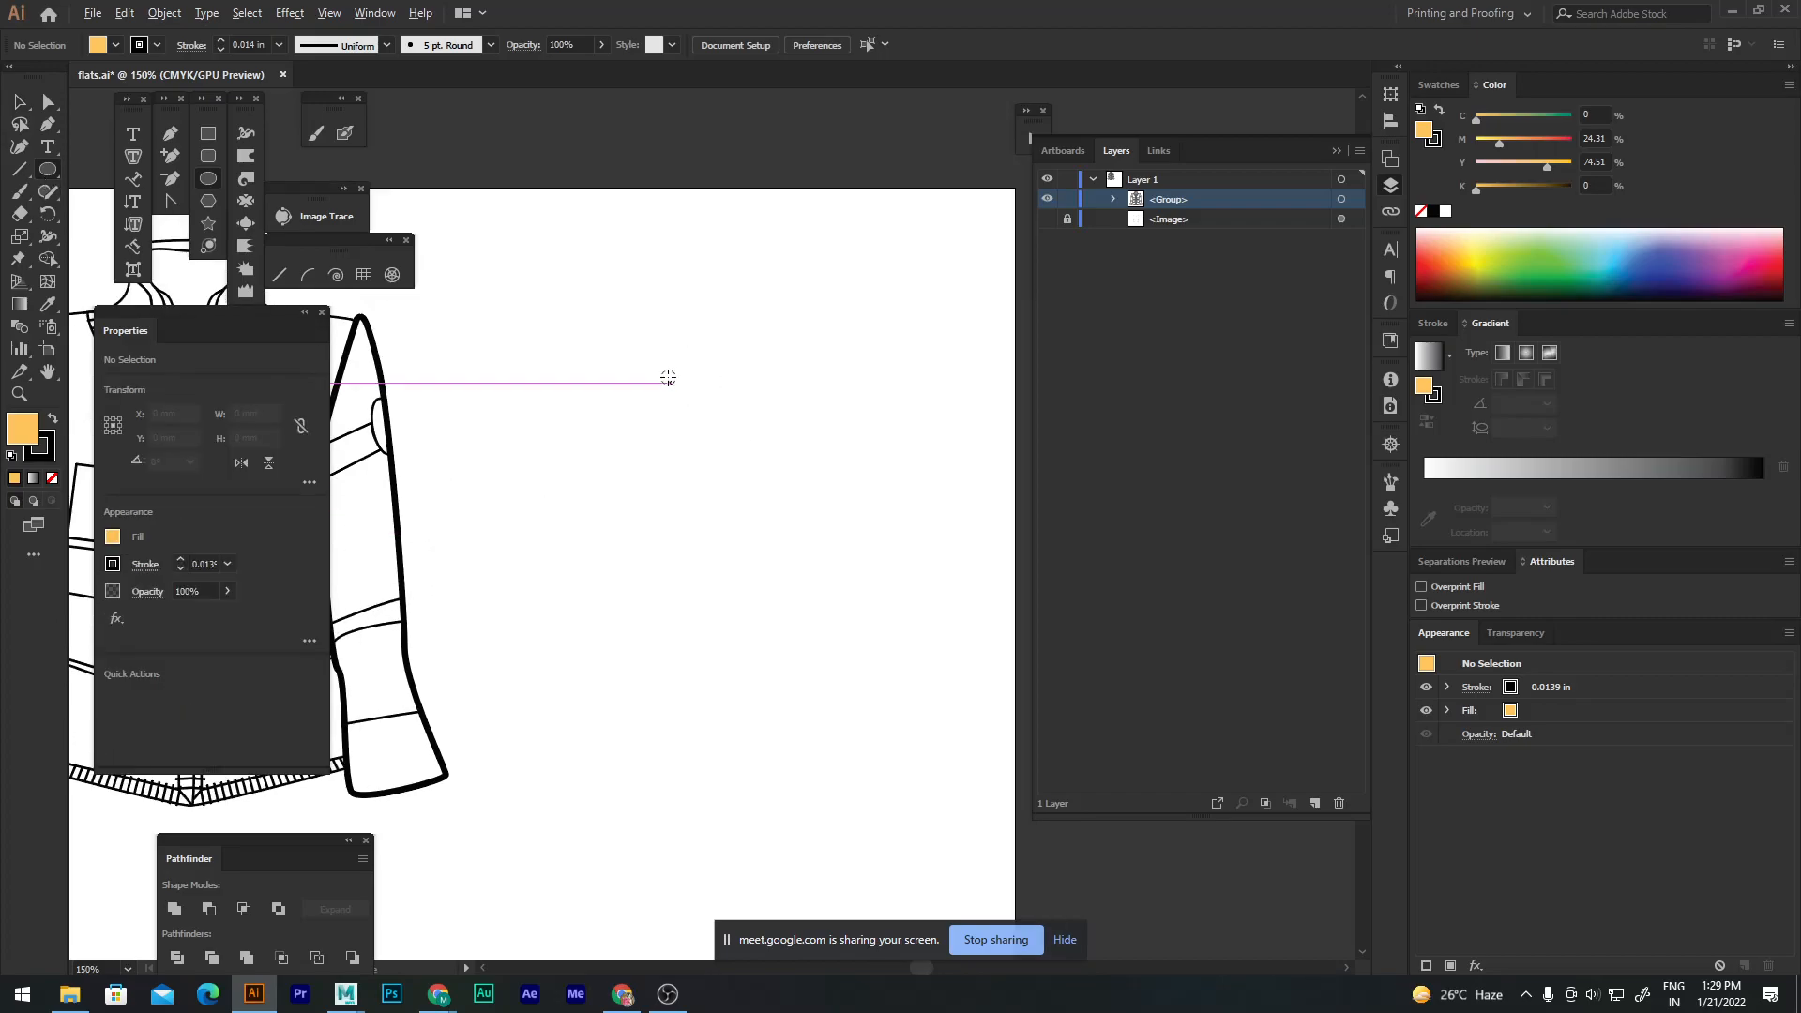
key("super+space")
left_click(1682, 1002)
left_click(1689, 780)
scroll(648, 394, "up", 5)
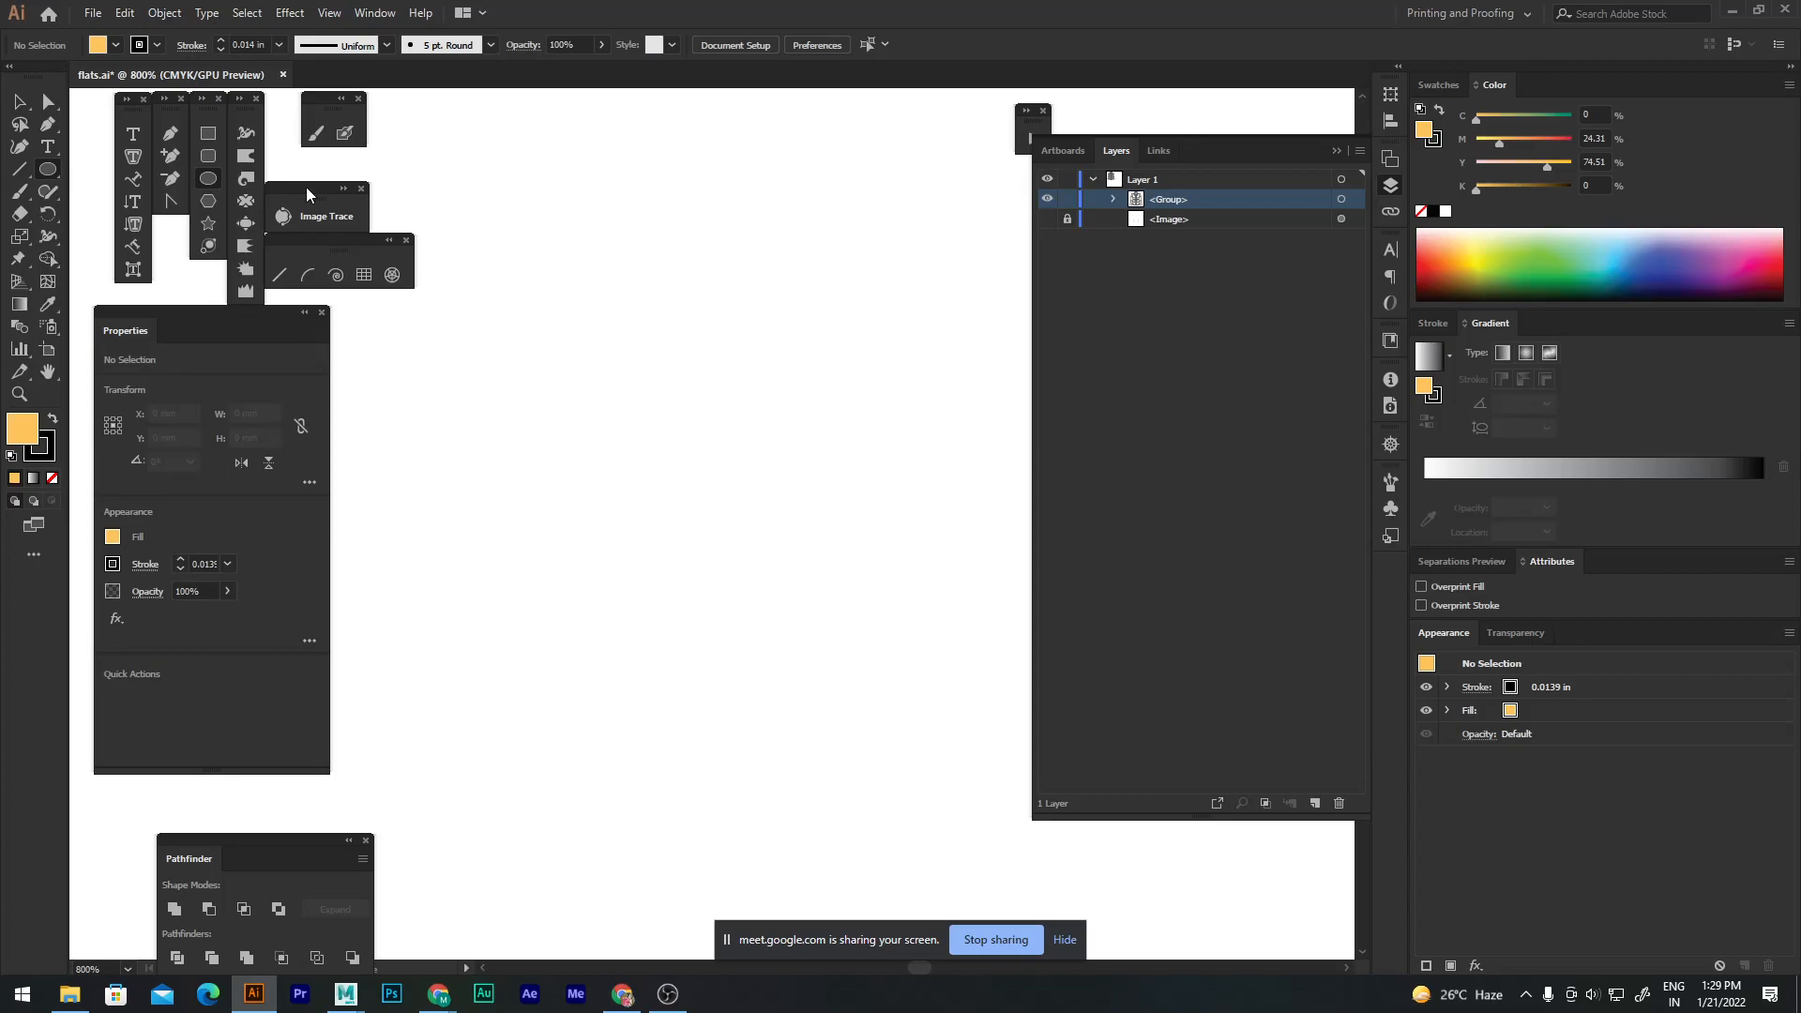
mouse_move(783, 351)
left_mouse_down()
mouse_move(835, 430)
mouse_move(906, 466)
left_mouse_up()
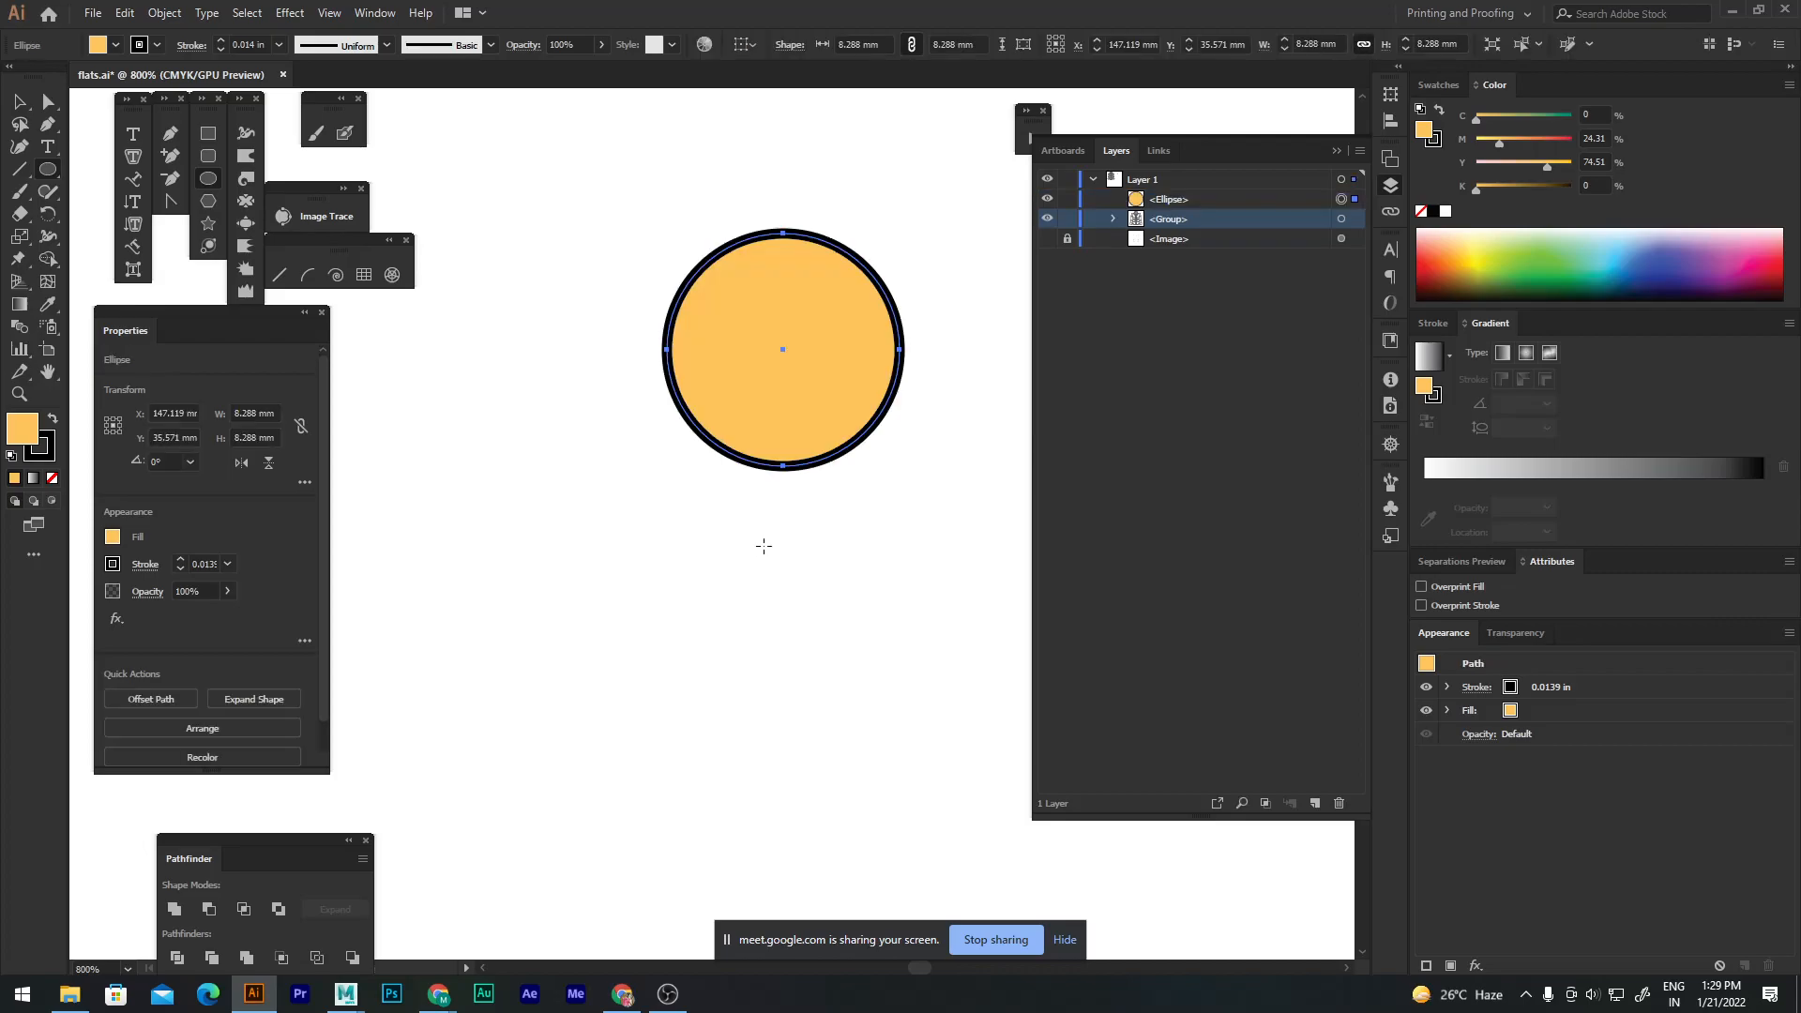
Step: Duplicate the orange circle and place the copy, enlarged to about 13.3 mm in diameter, over the original
key("v")
left_click_drag(821, 374, 786, 588, "alt")
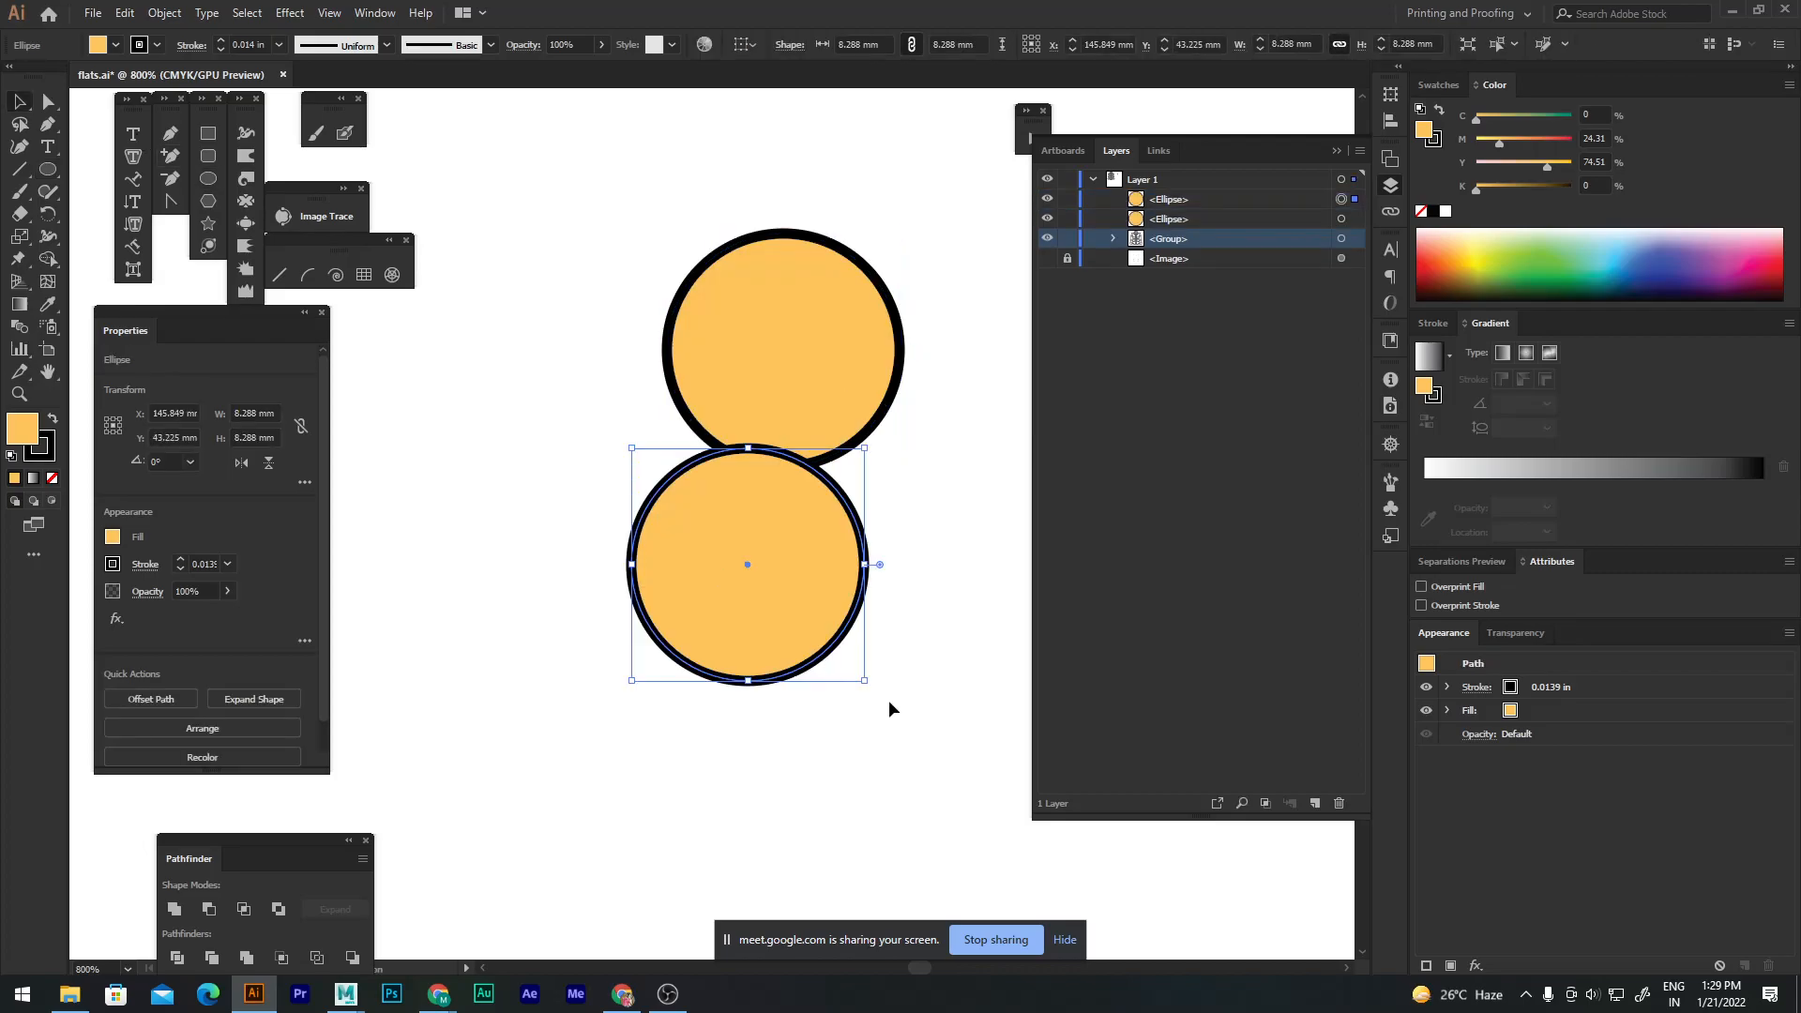
left_click_drag(864, 681, 934, 750, "alt+shift")
left_click_drag(784, 635, 773, 413)
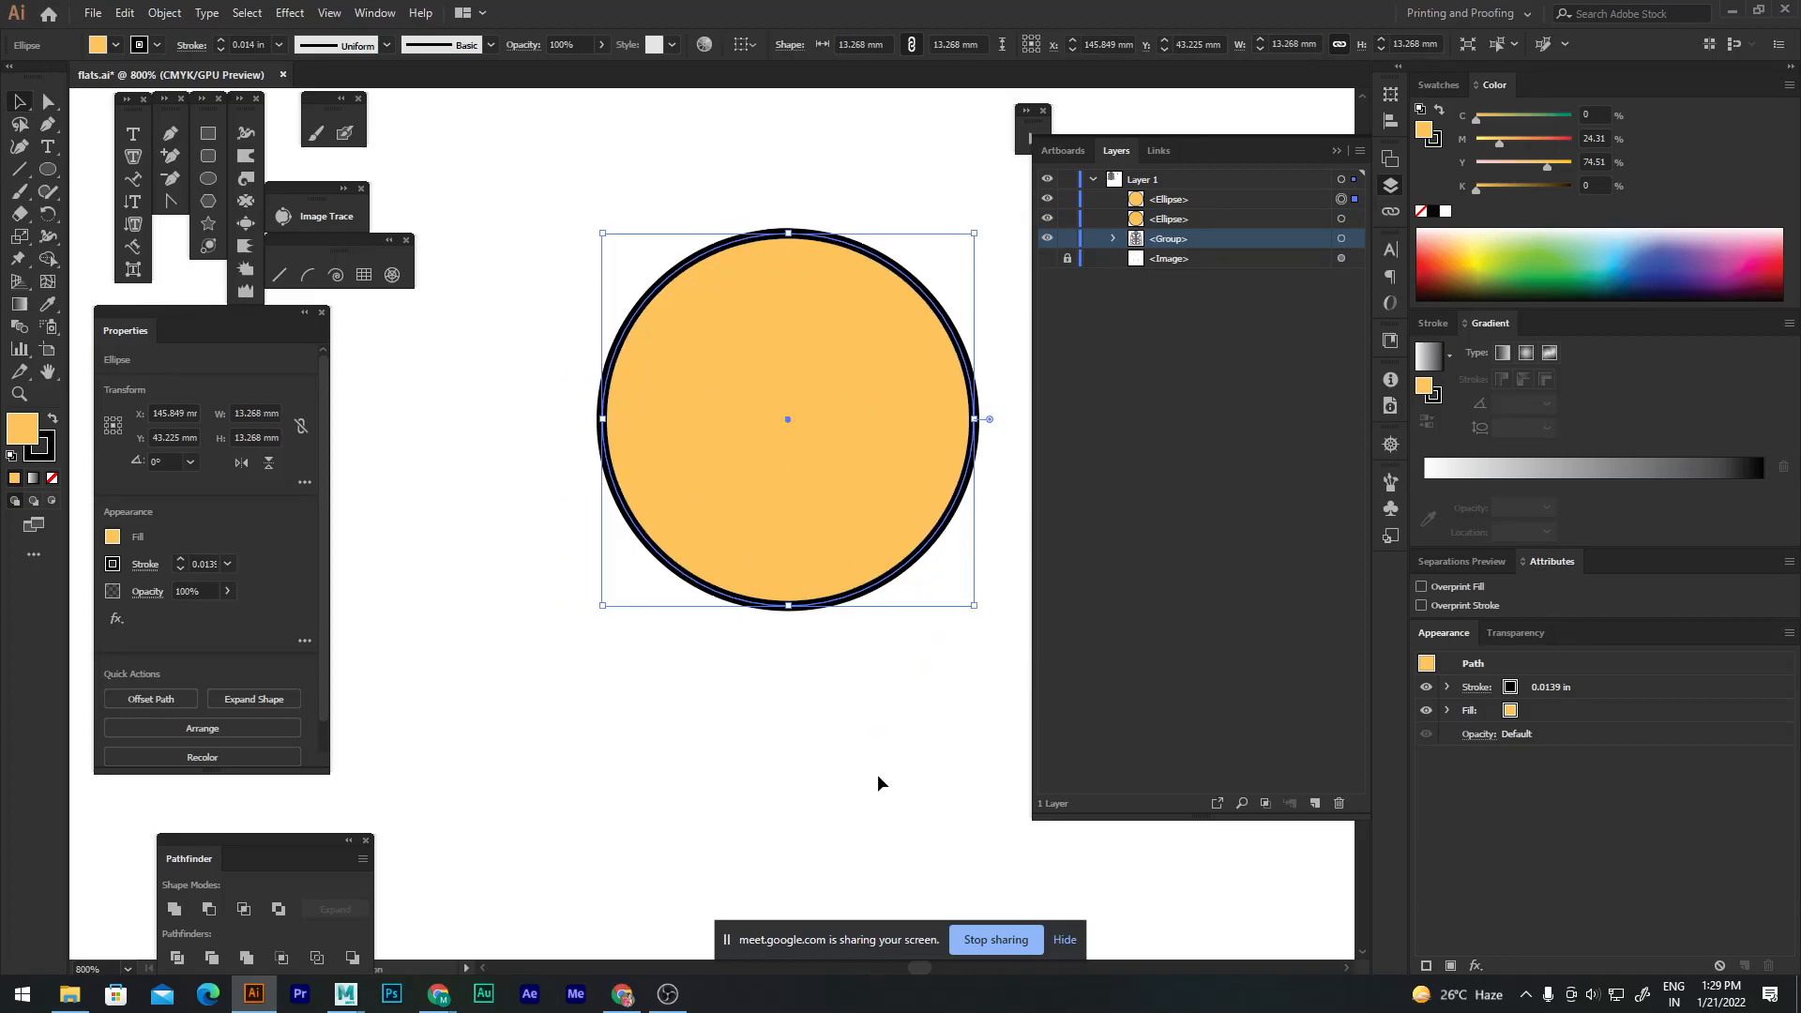
Step: Enlarge the large circle to about 13.4 mm and place a copy, reduced to about 11.7 mm in diameter, off-centre inside it
mouse_move(975, 605)
left_mouse_down("alt+shift")
mouse_move(952, 597)
mouse_move(977, 607)
left_mouse_up("alt+shift")
left_click_drag(771, 537, 841, 416)
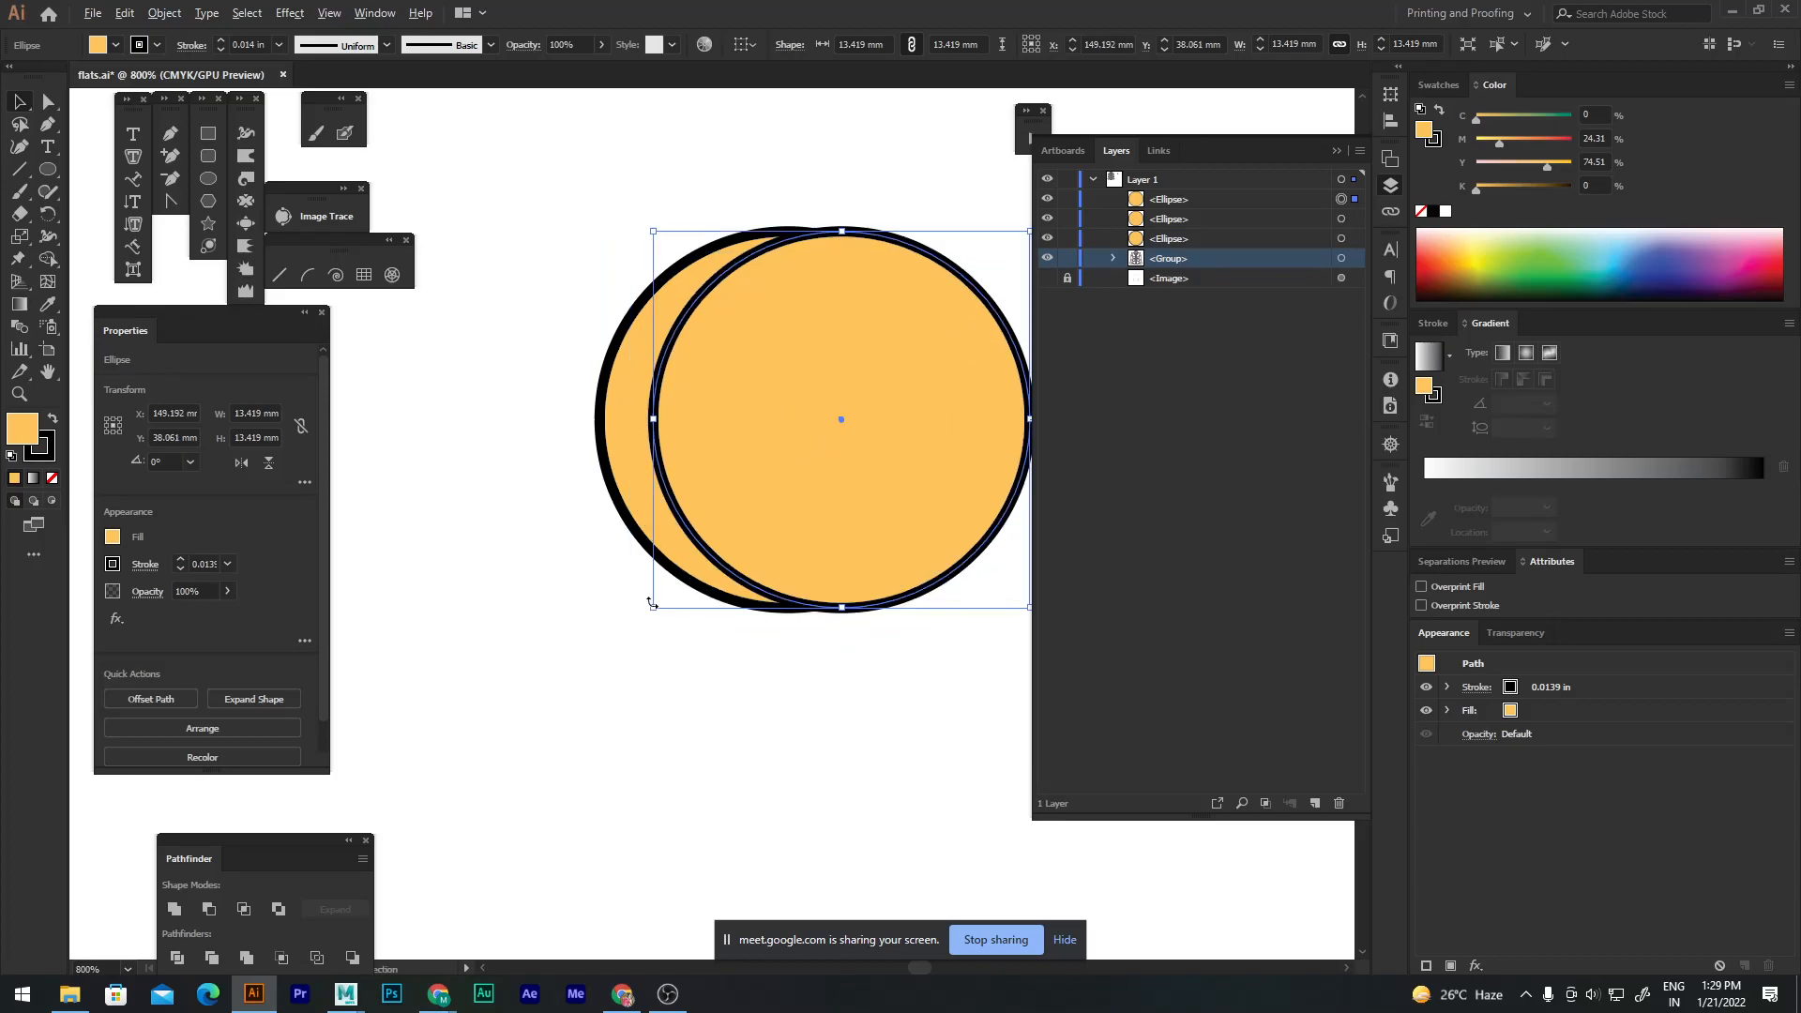
left_click_drag(652, 604, 676, 584, "alt+shift")
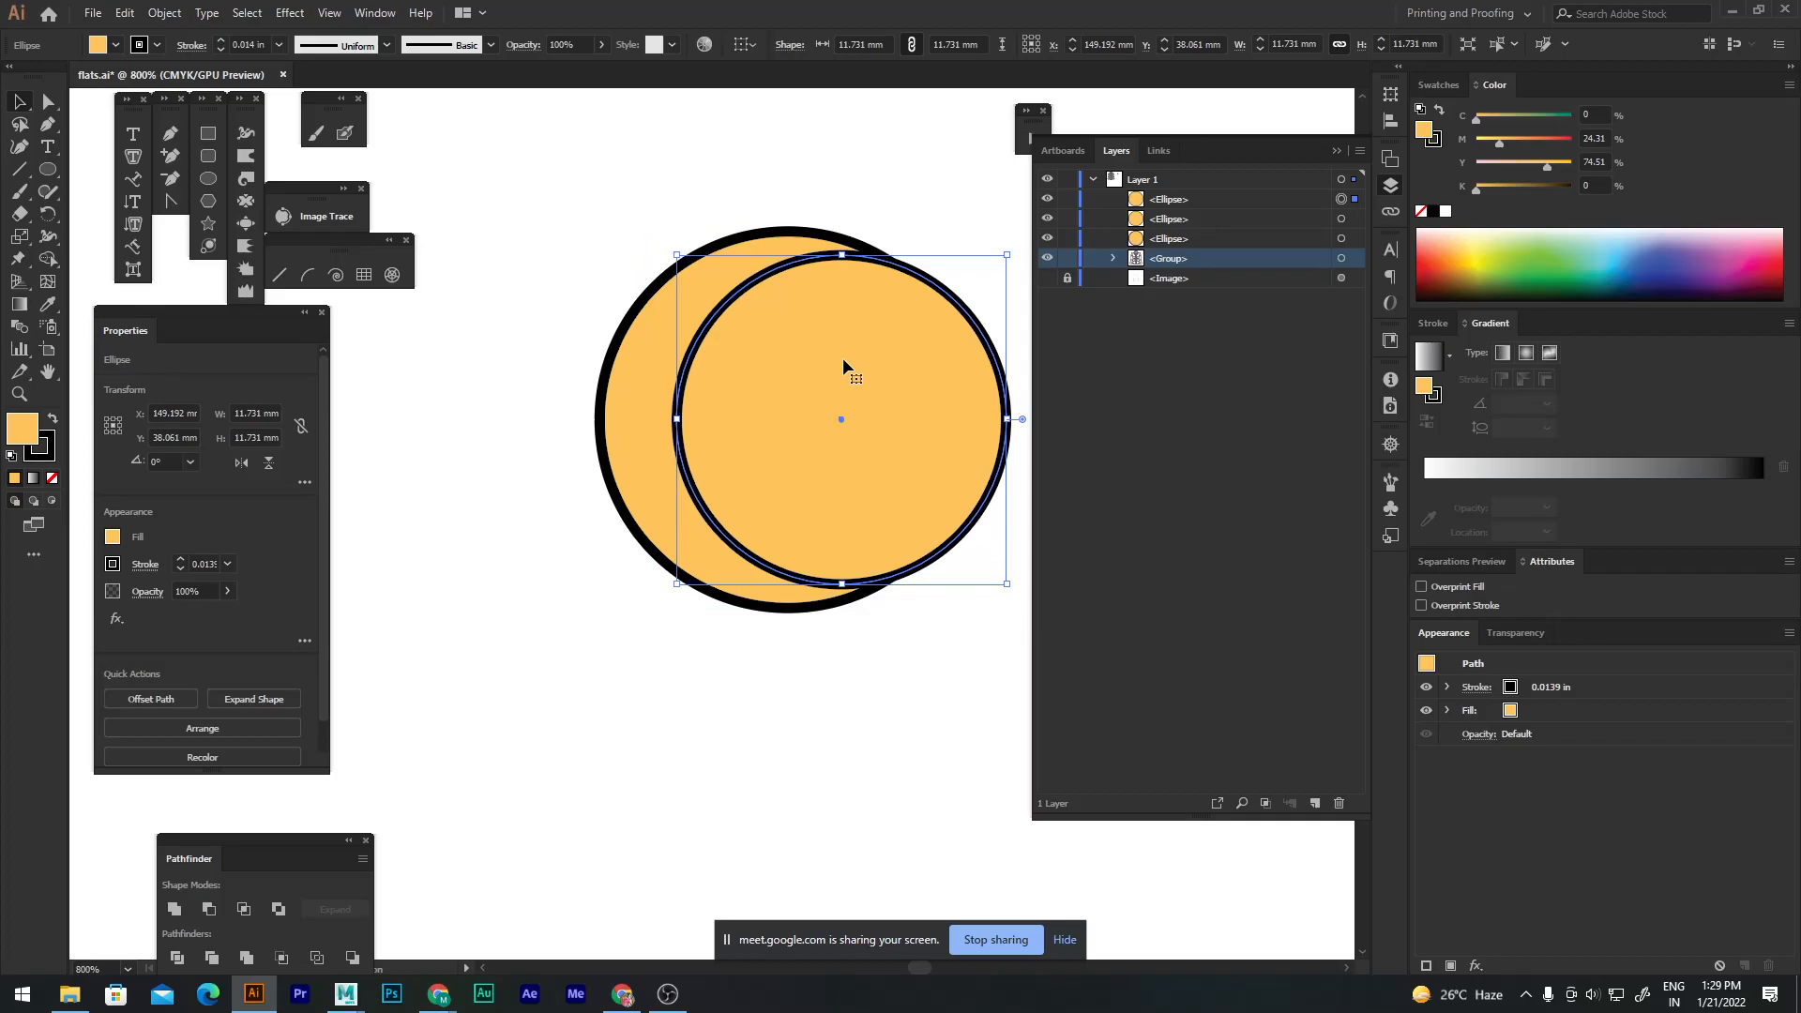
key("space")
left_click_drag(834, 467, 757, 454)
Step: Cut the smaller circle out of the larger one with Shape Builder to leave a crescent, and move it around the remaining circle
left_click_drag(657, 569, 650, 683, "shift")
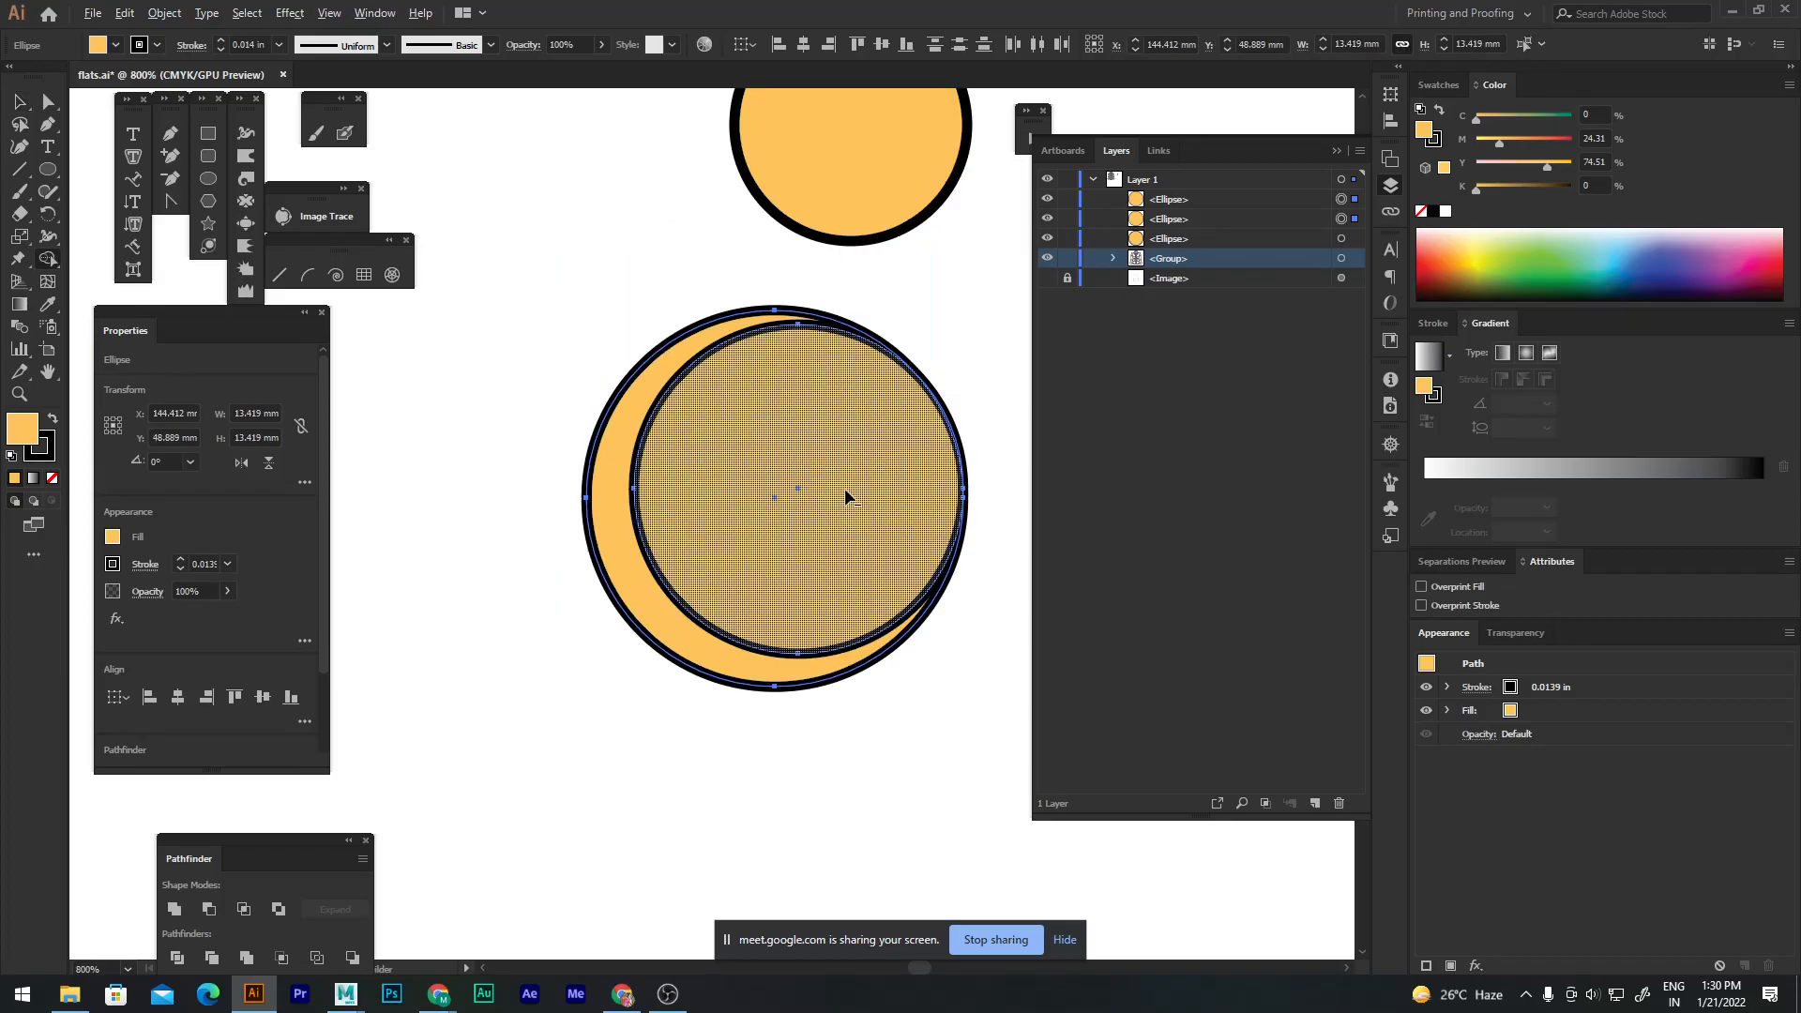
left_click(848, 497, "alt")
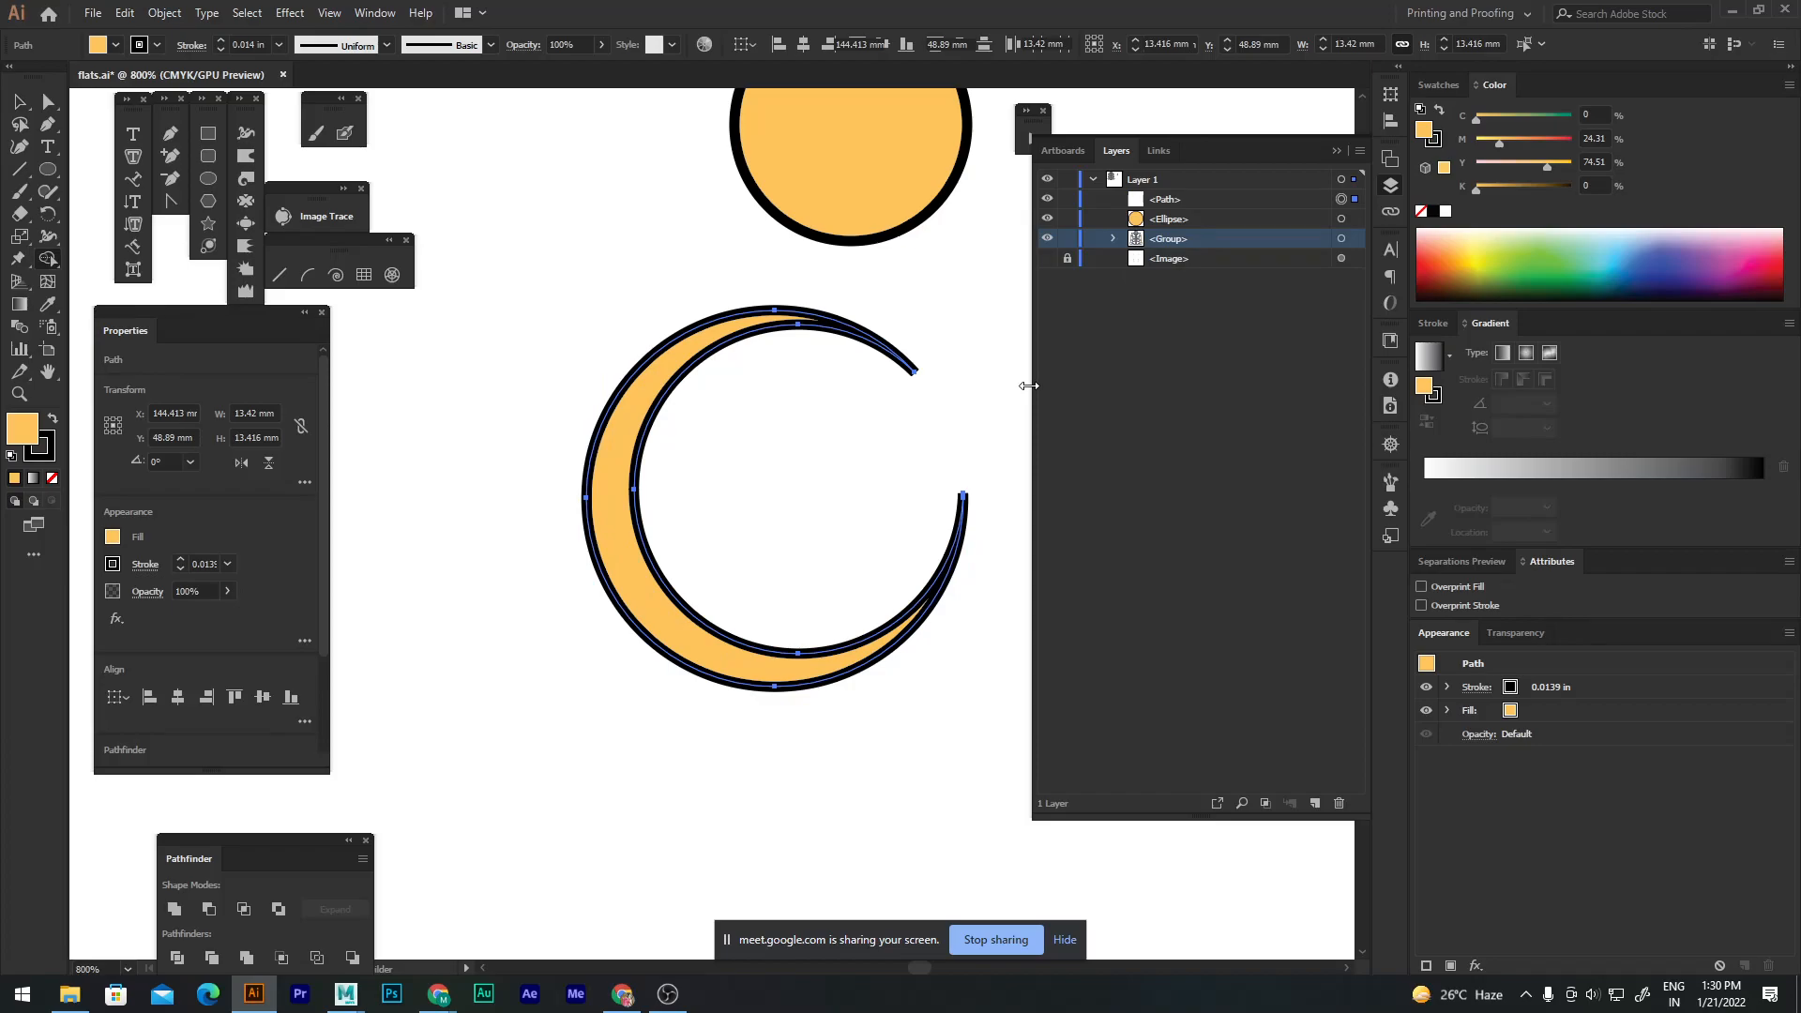
left_click_drag(771, 559, 733, 557)
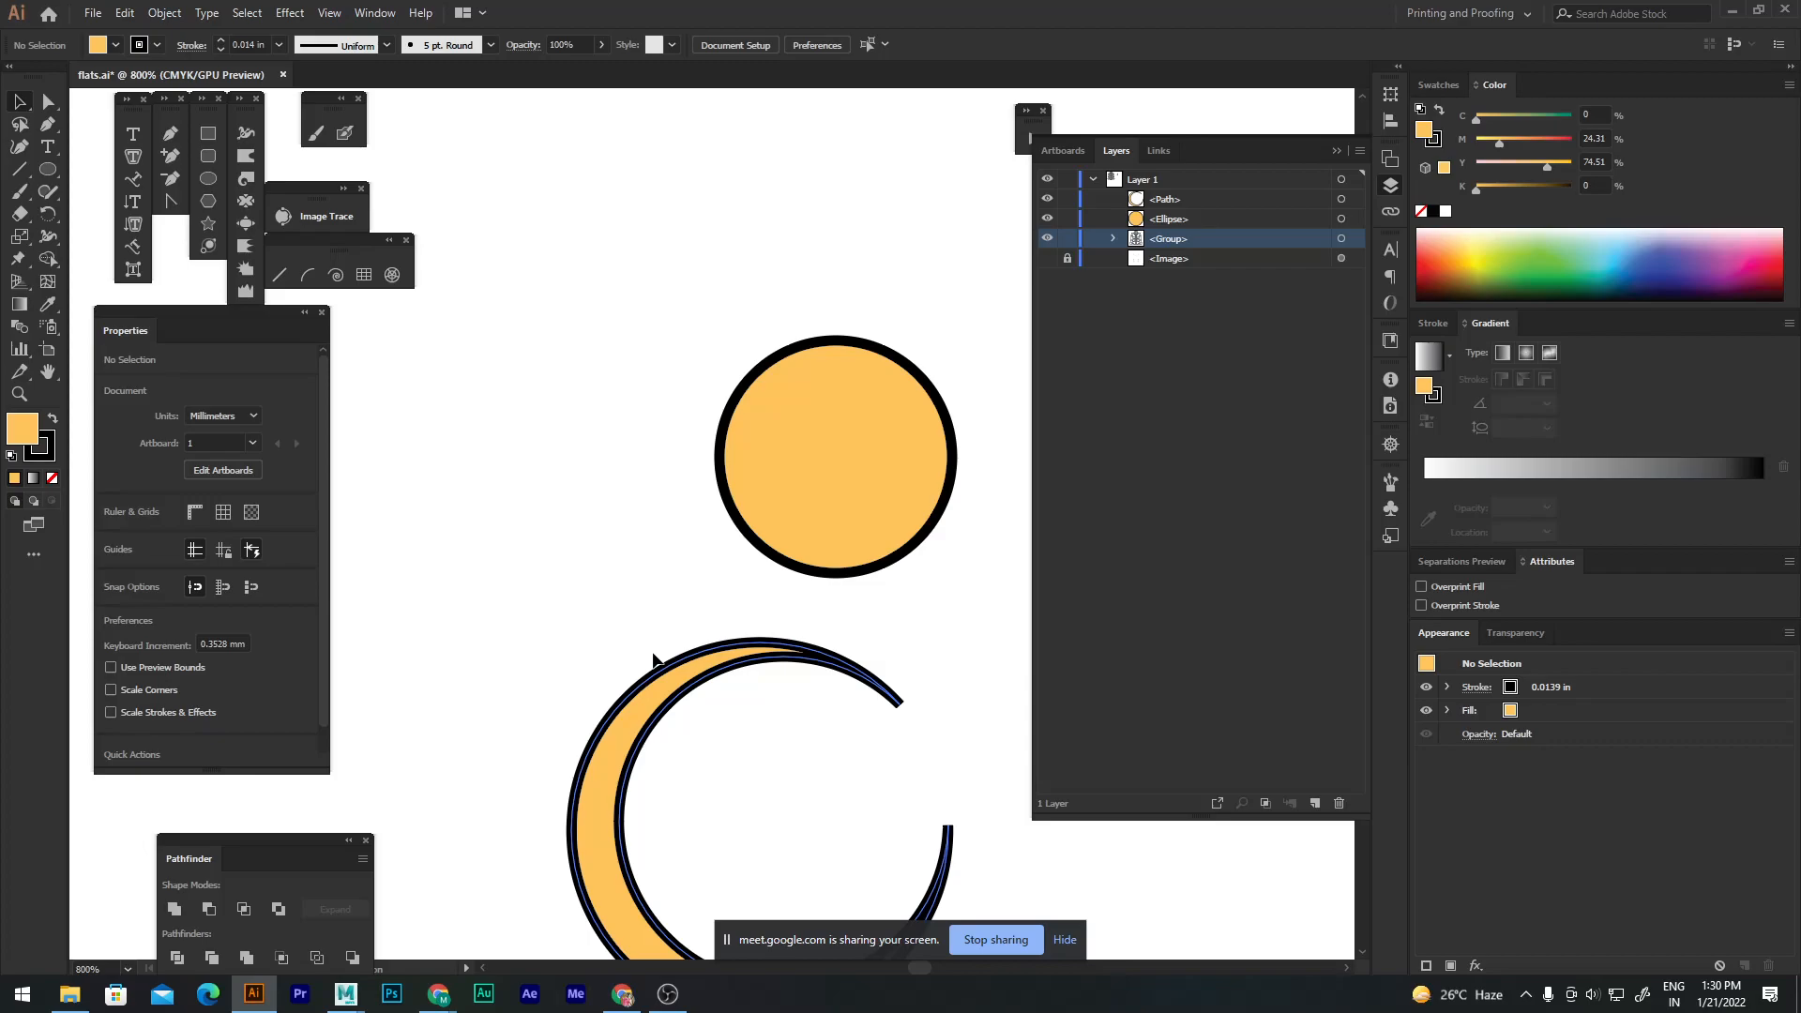
key("ctrl+z")
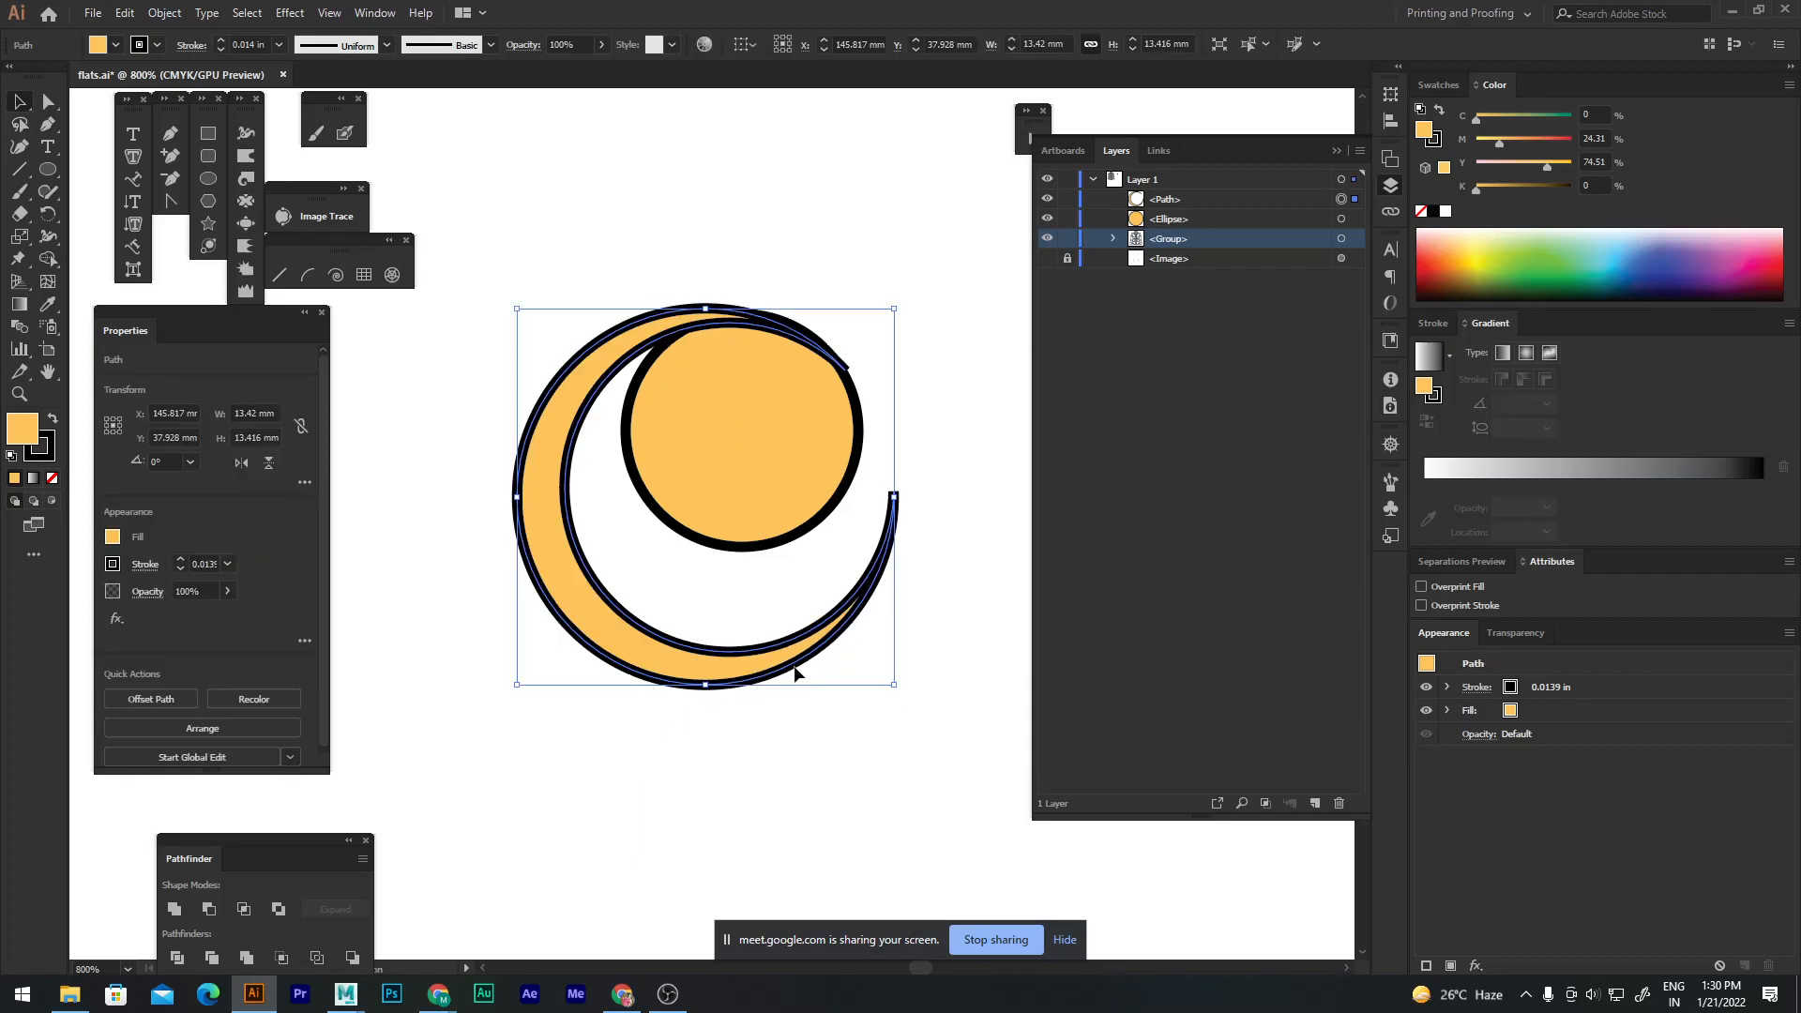
Step: Bring the remaining circle to the front, enlarge it to about 10.9 mm inside the crescent, and add a 2 mm copy at the crescent's tip
left_click(789, 498)
key("ctrl+shift+]")
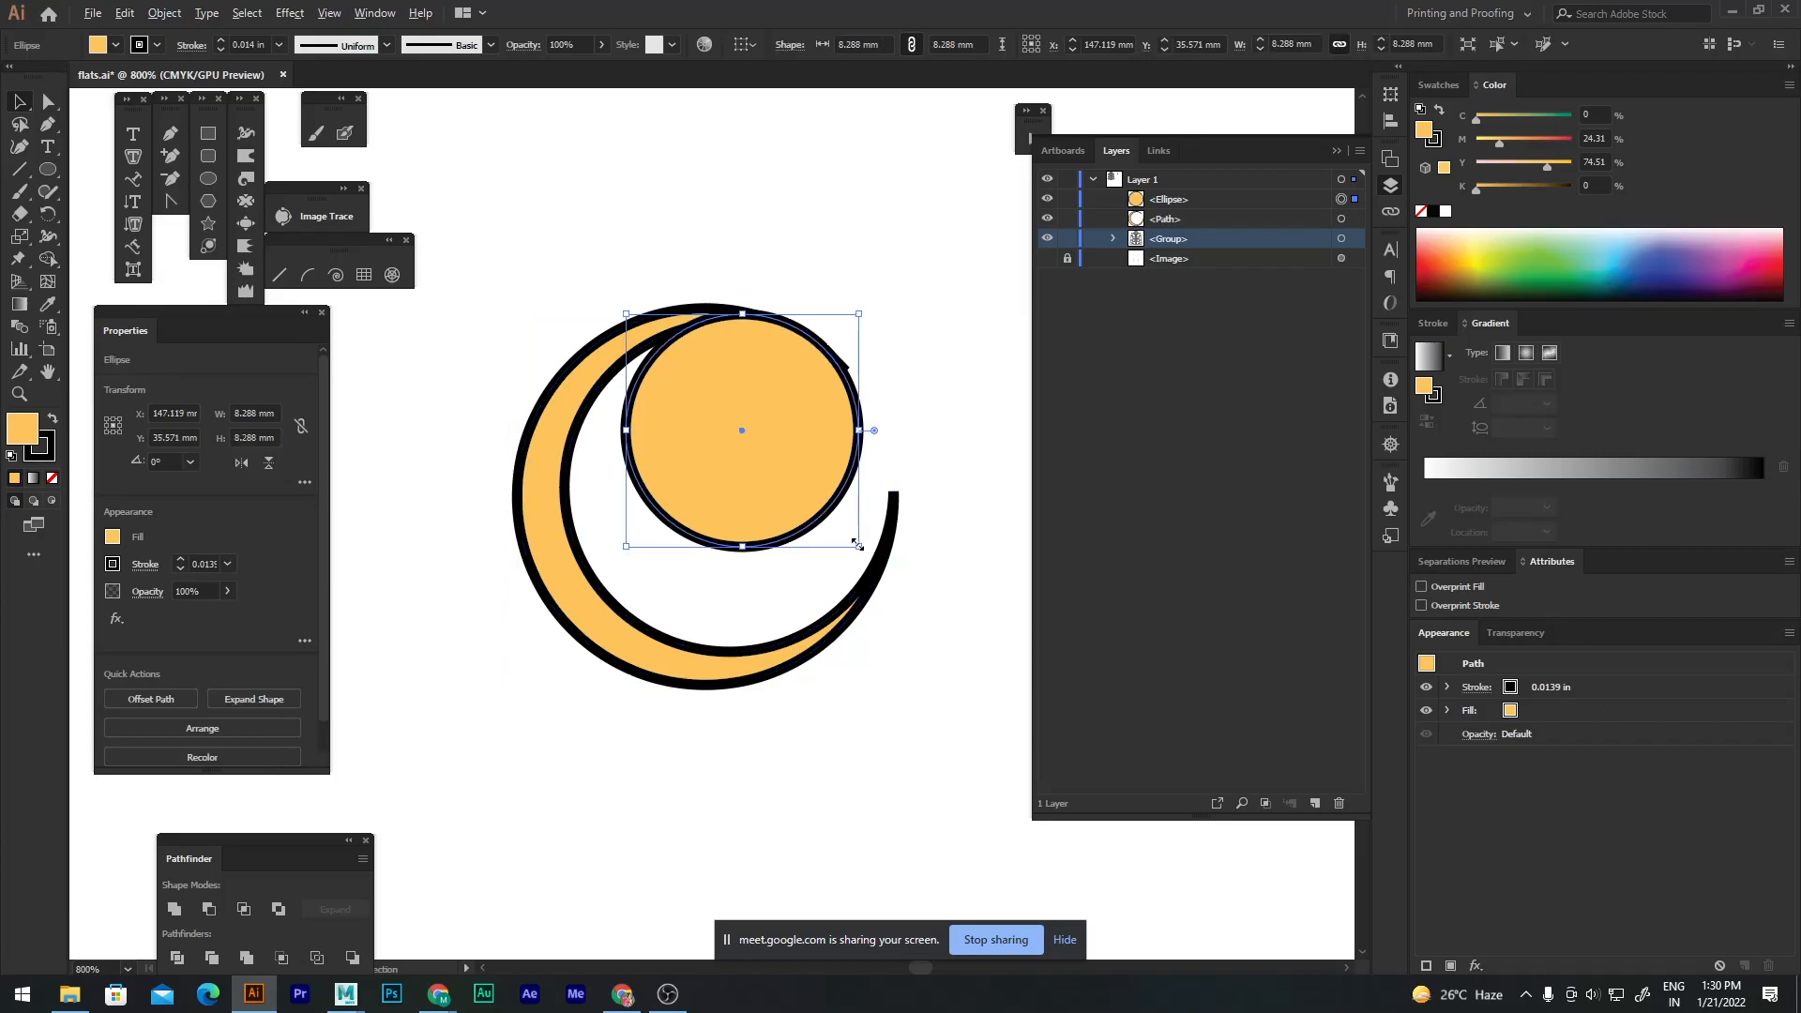
left_click_drag(857, 543, 891, 683)
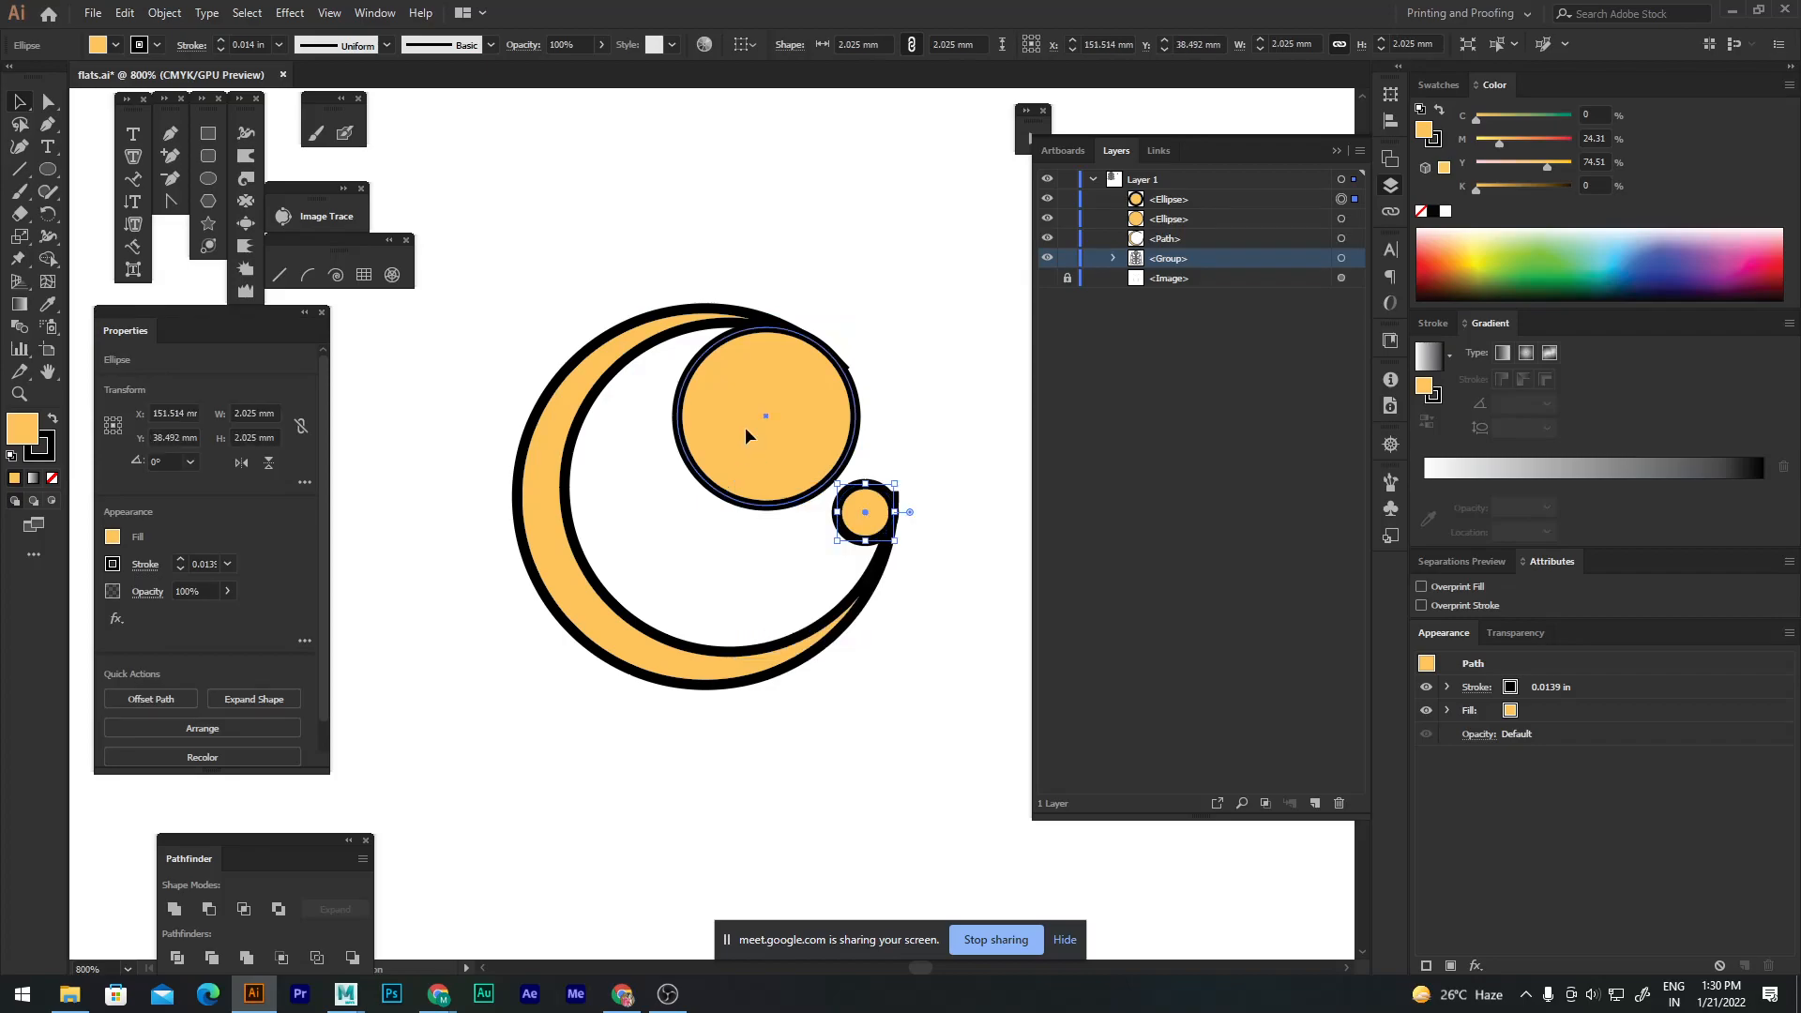
left_click_drag(745, 426, 707, 452)
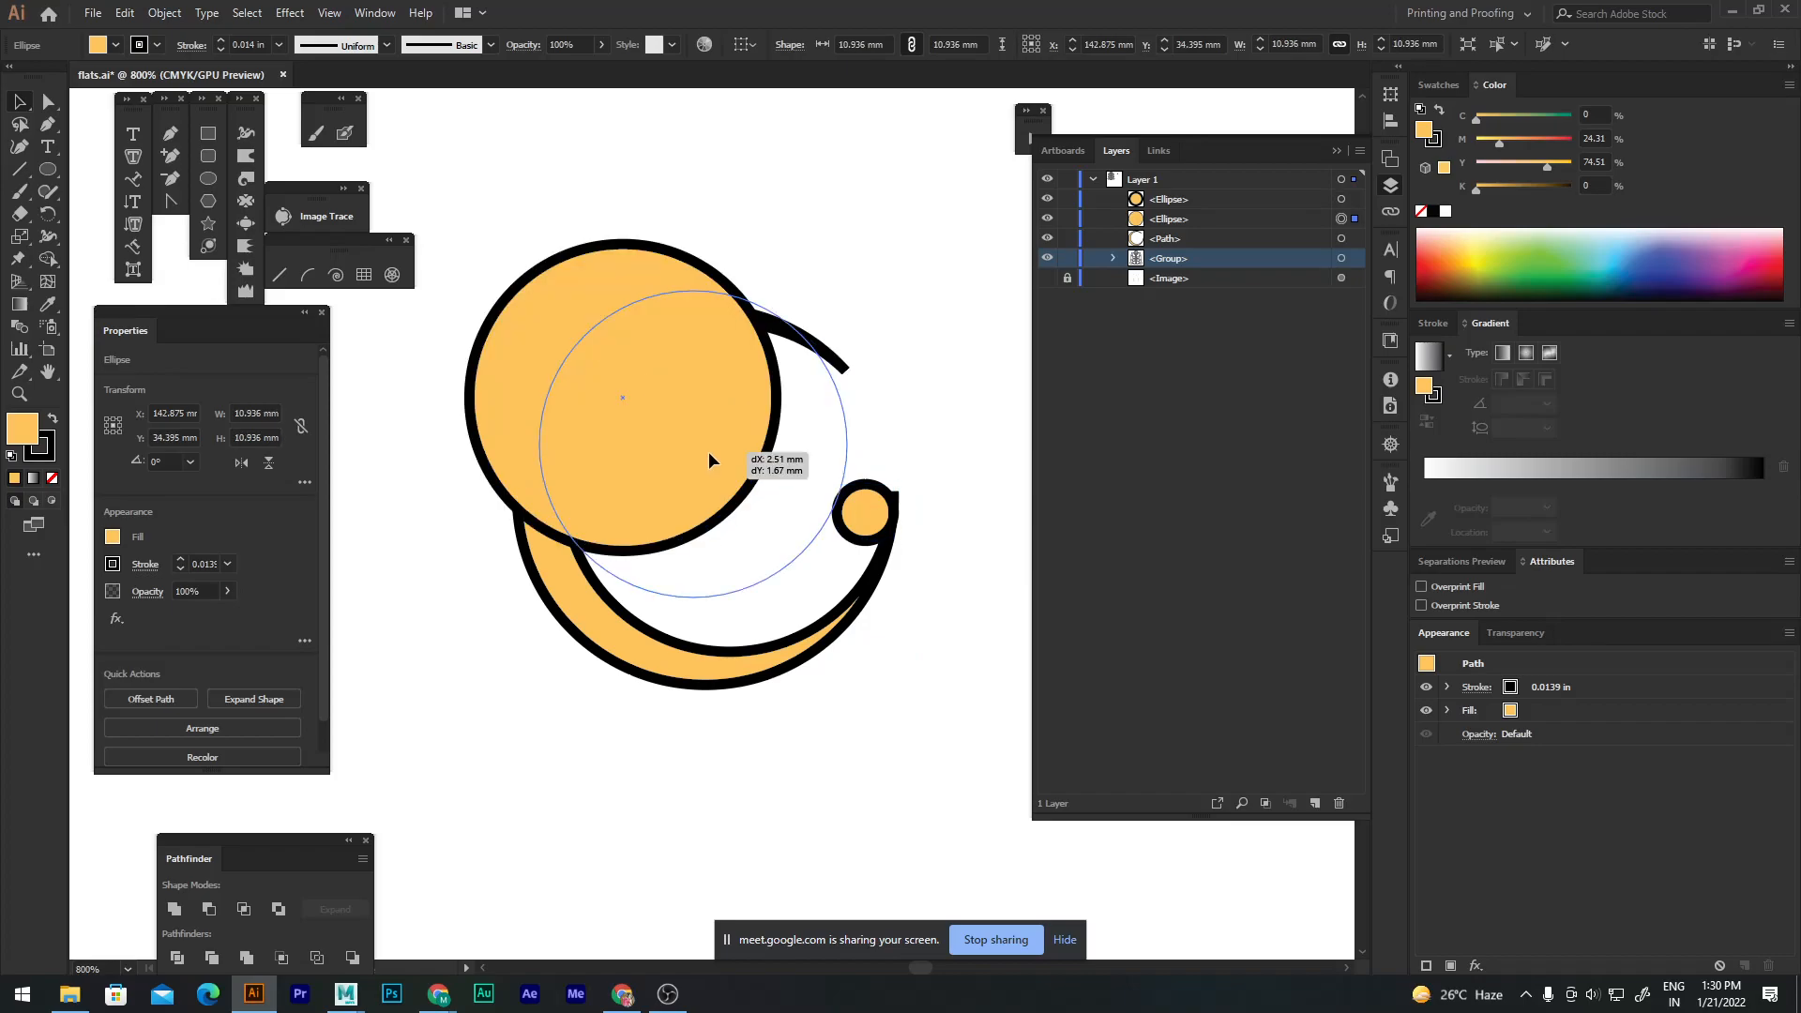
left_click_drag(707, 453, 719, 455)
Step: Merge the large circle with the crescent using Shape Builder and delete the leftover upper arc and sliver
left_click(598, 654, "shift")
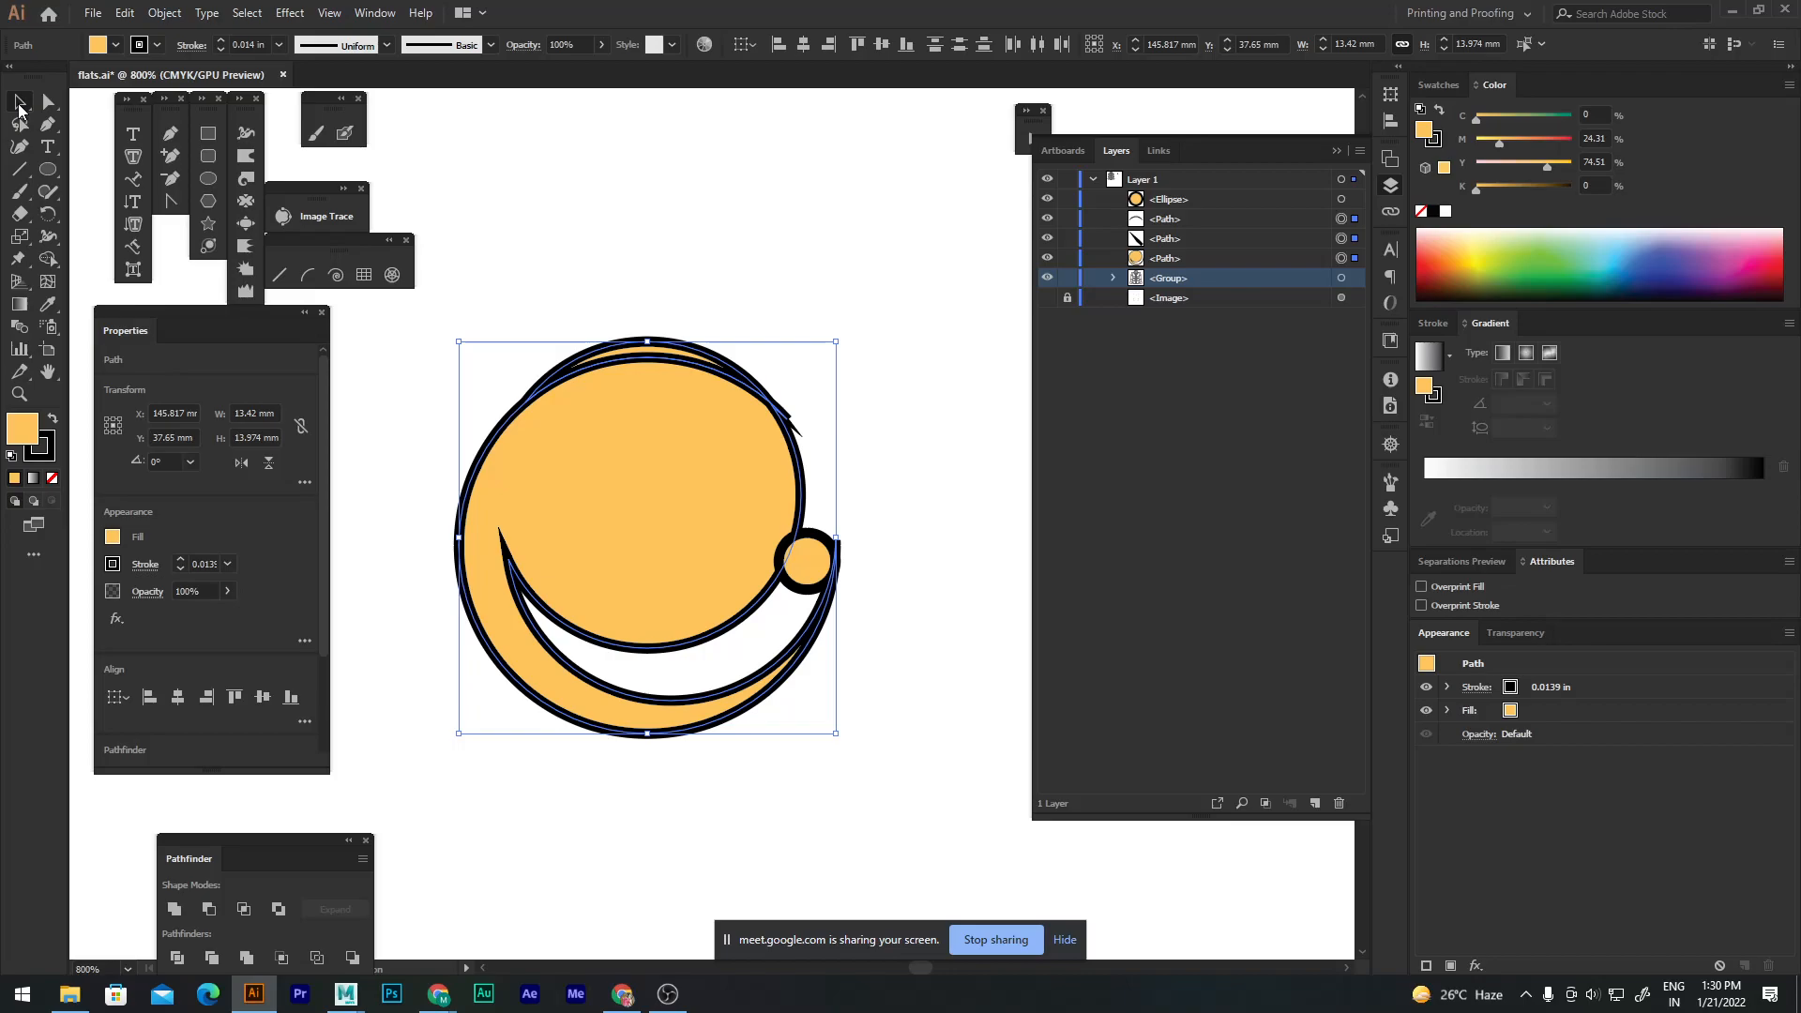
left_click(671, 337)
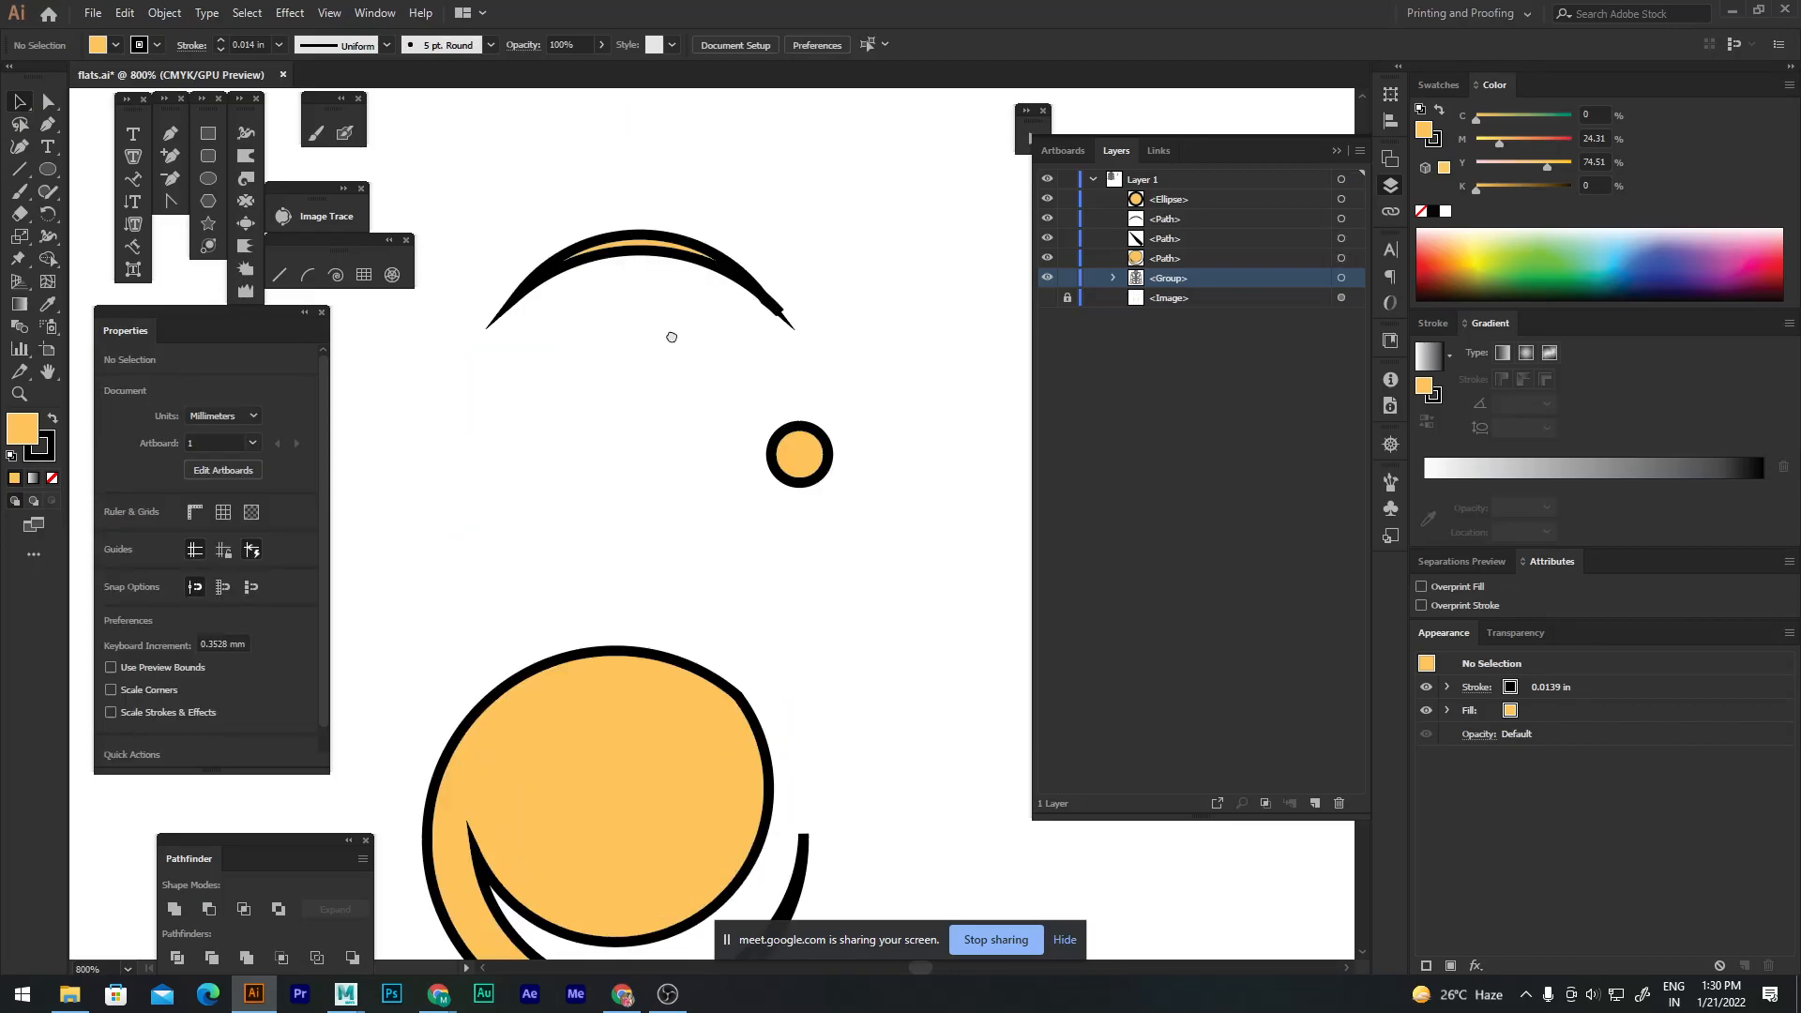
key("ctrl+z")
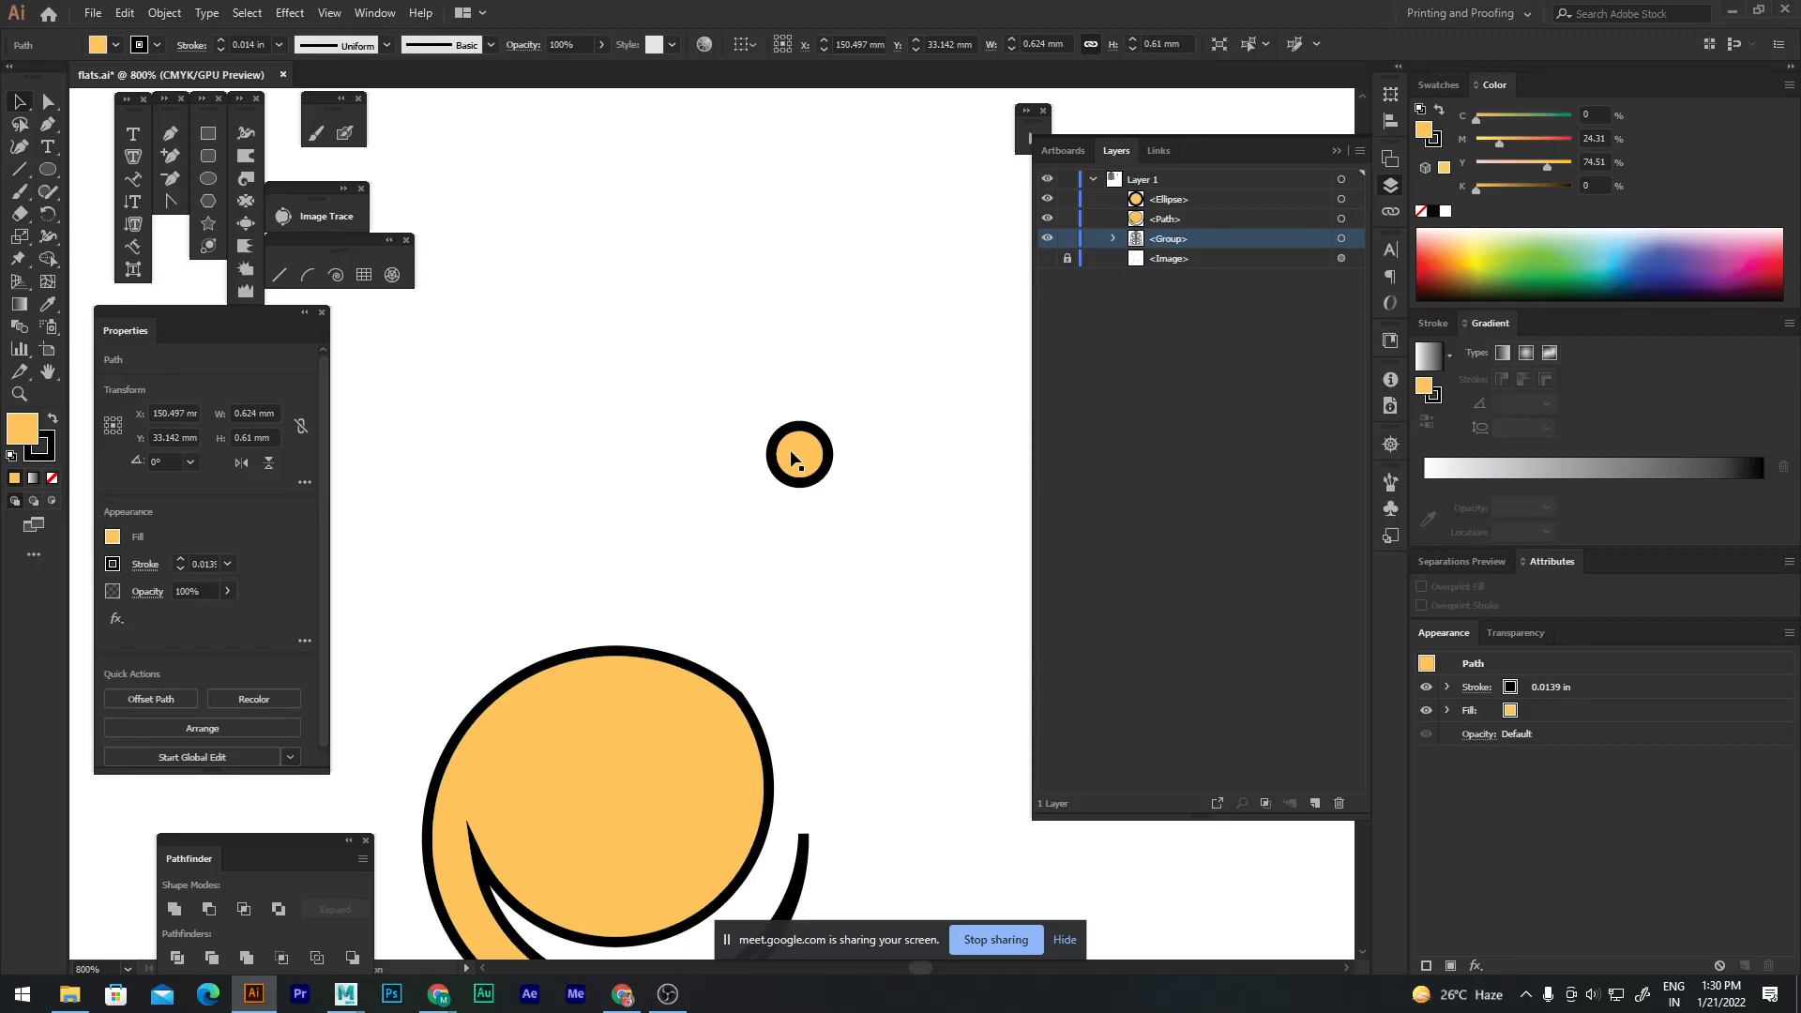
key("ctrl+z")
Step: Shrink the small circle to about 1.1 mm in diameter and place copies of it along the crescent's inner edge for a row of six
left_click_drag(813, 638, 799, 626)
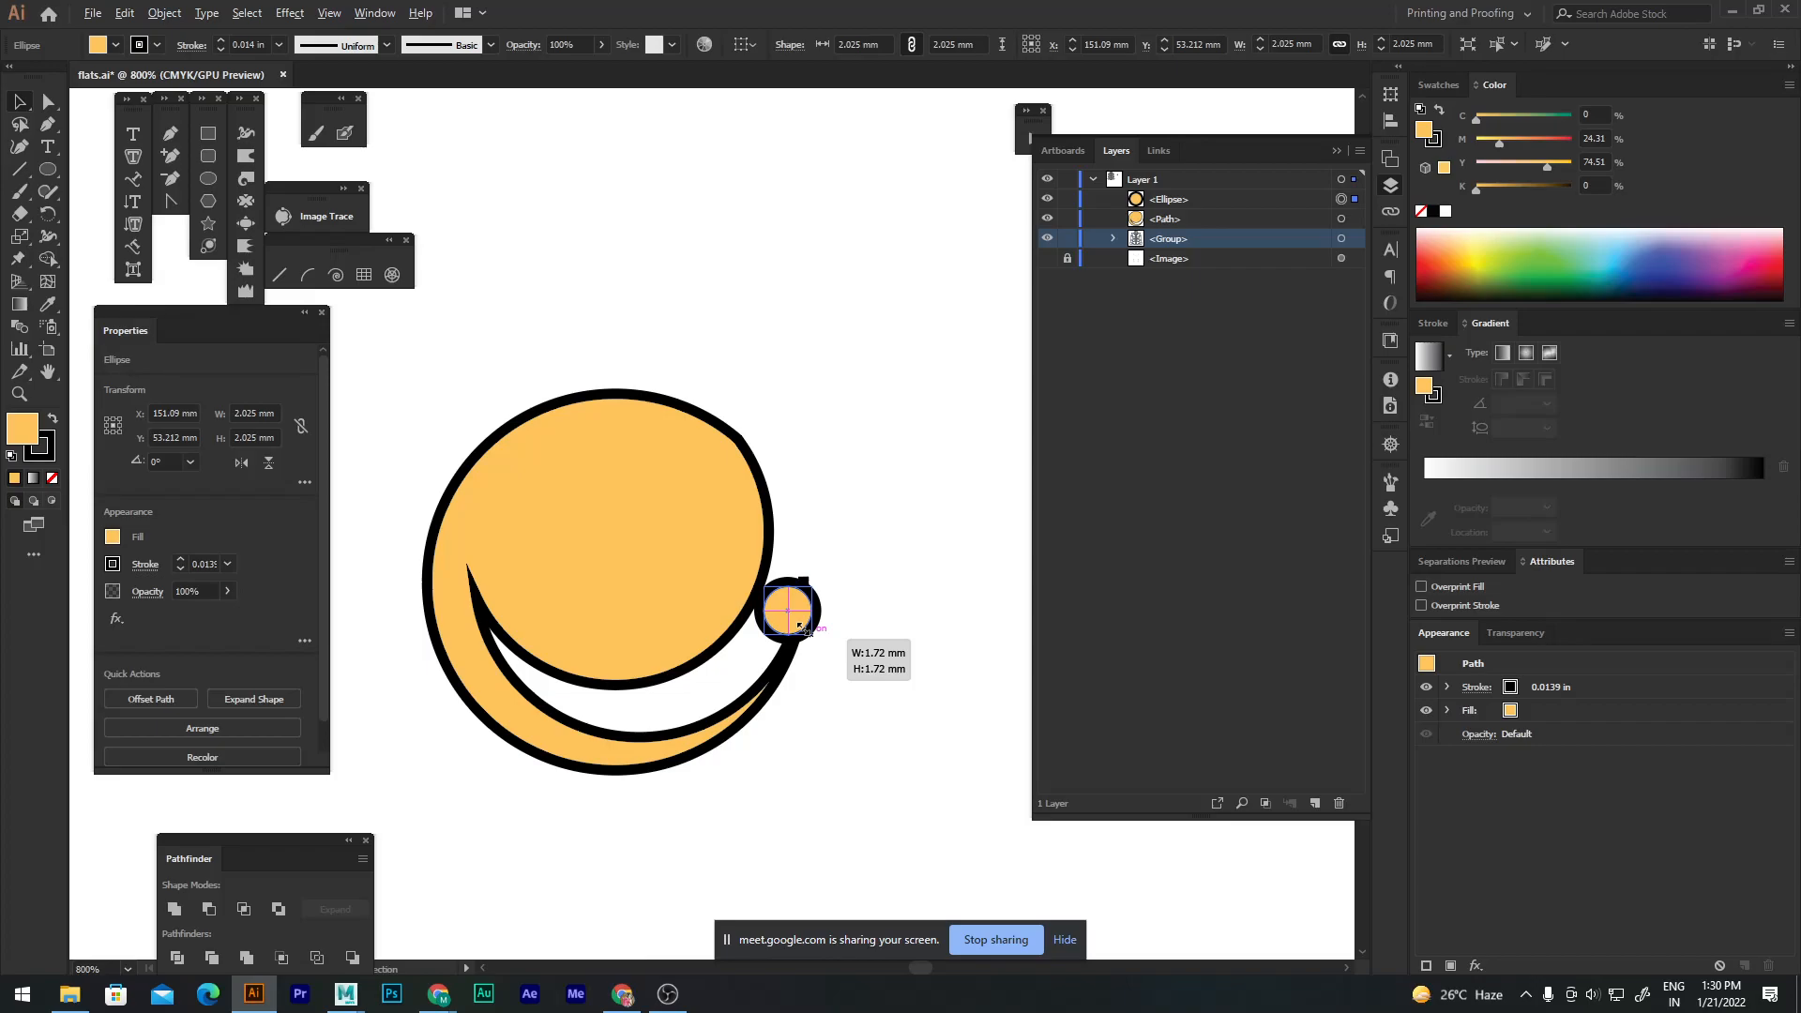
key("ctrl+z")
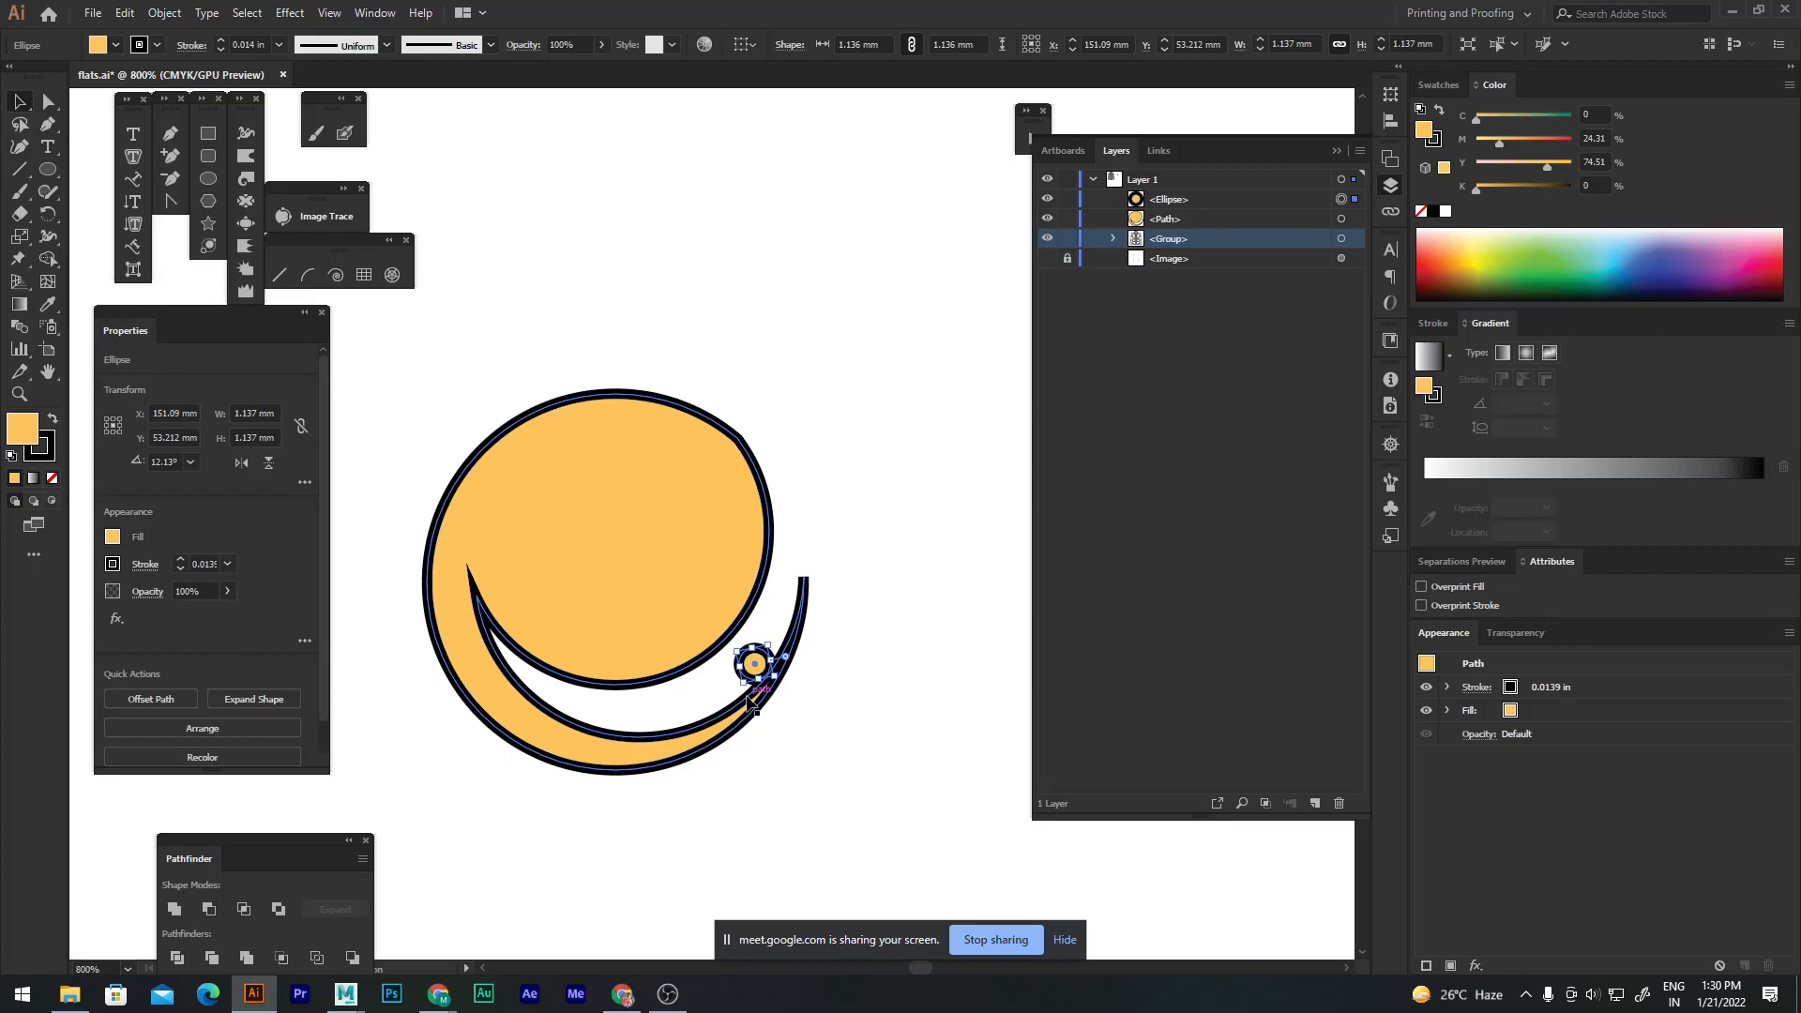
left_click_drag(751, 703, 733, 714)
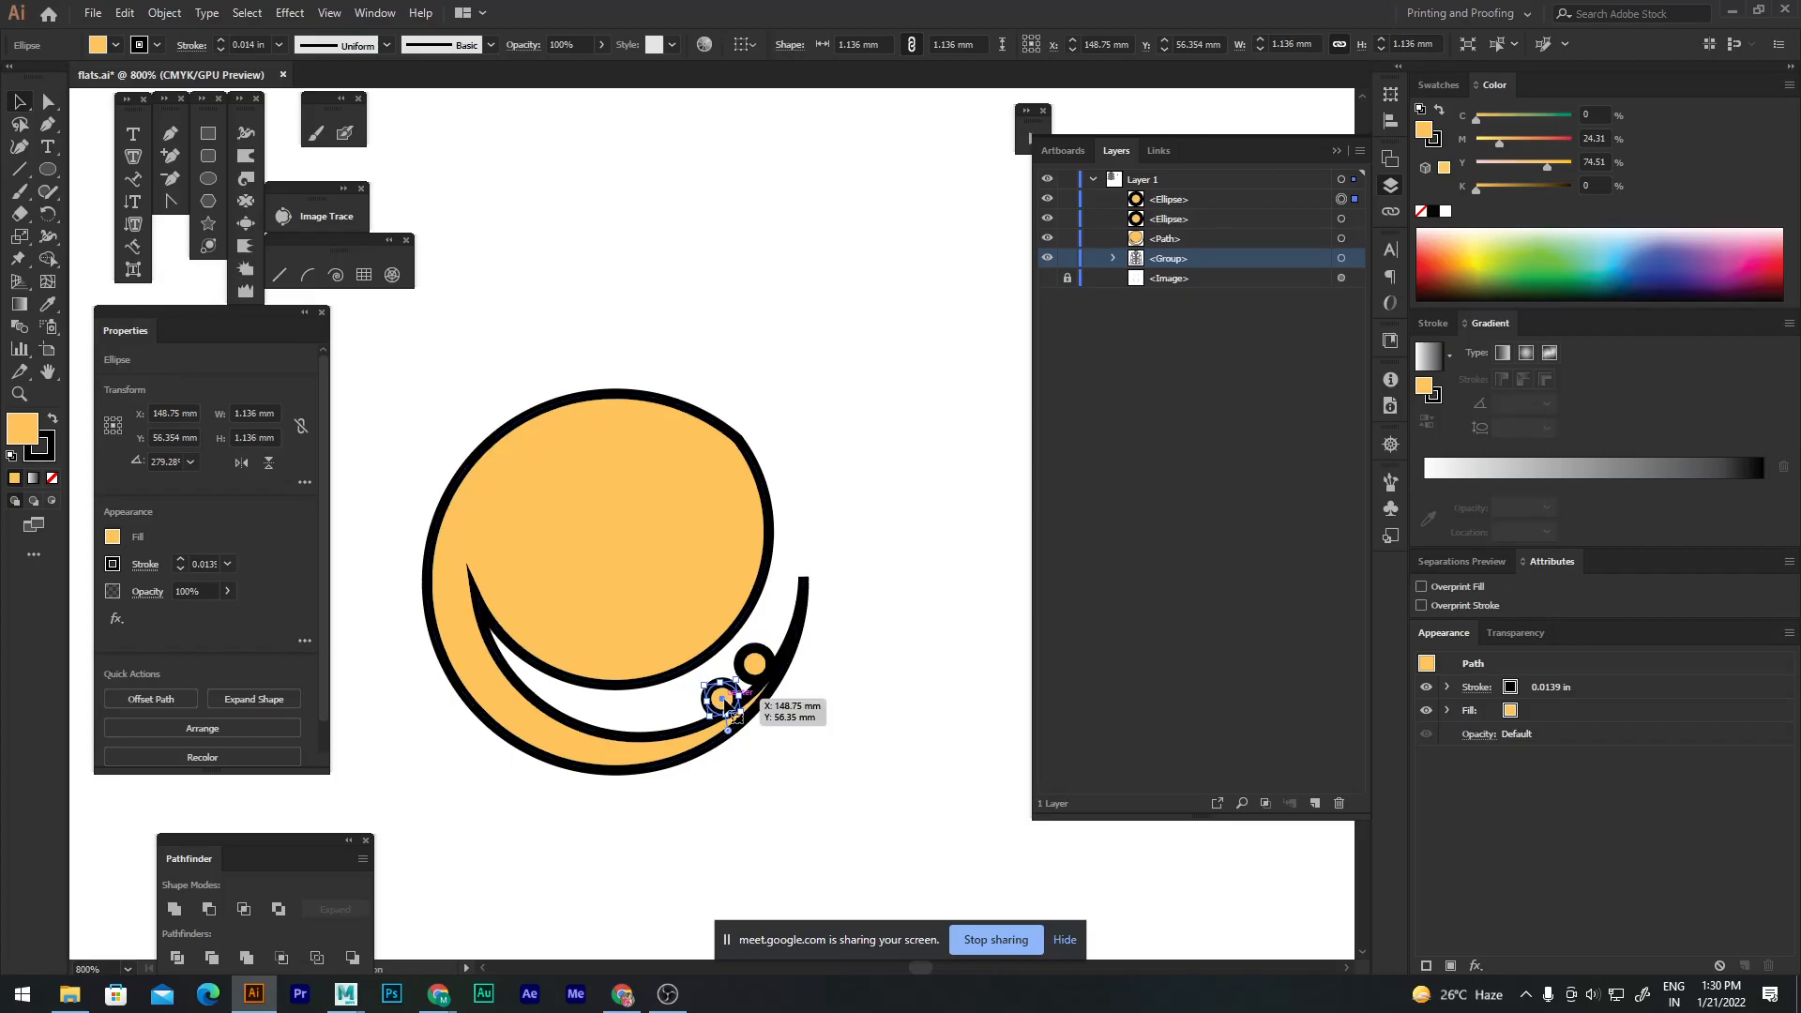
left_click_drag(724, 702, 682, 724)
left_click_drag(682, 723, 617, 723)
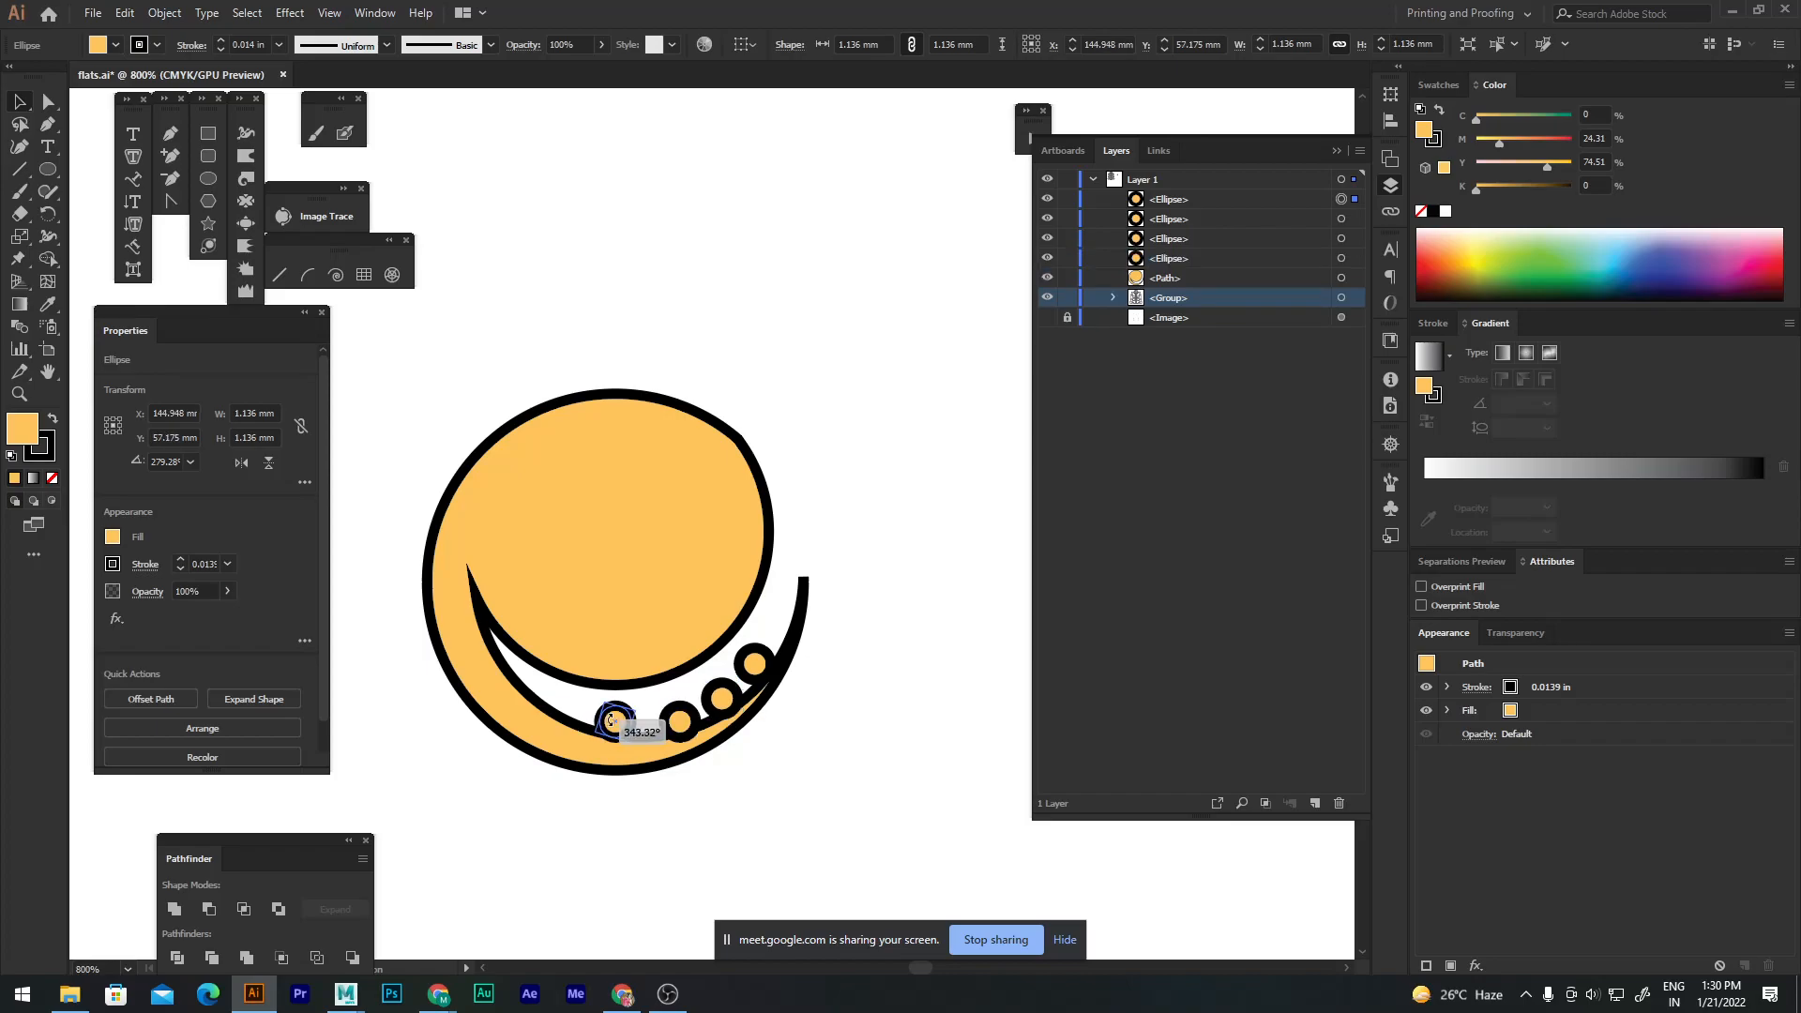
left_click_drag(611, 721, 589, 712)
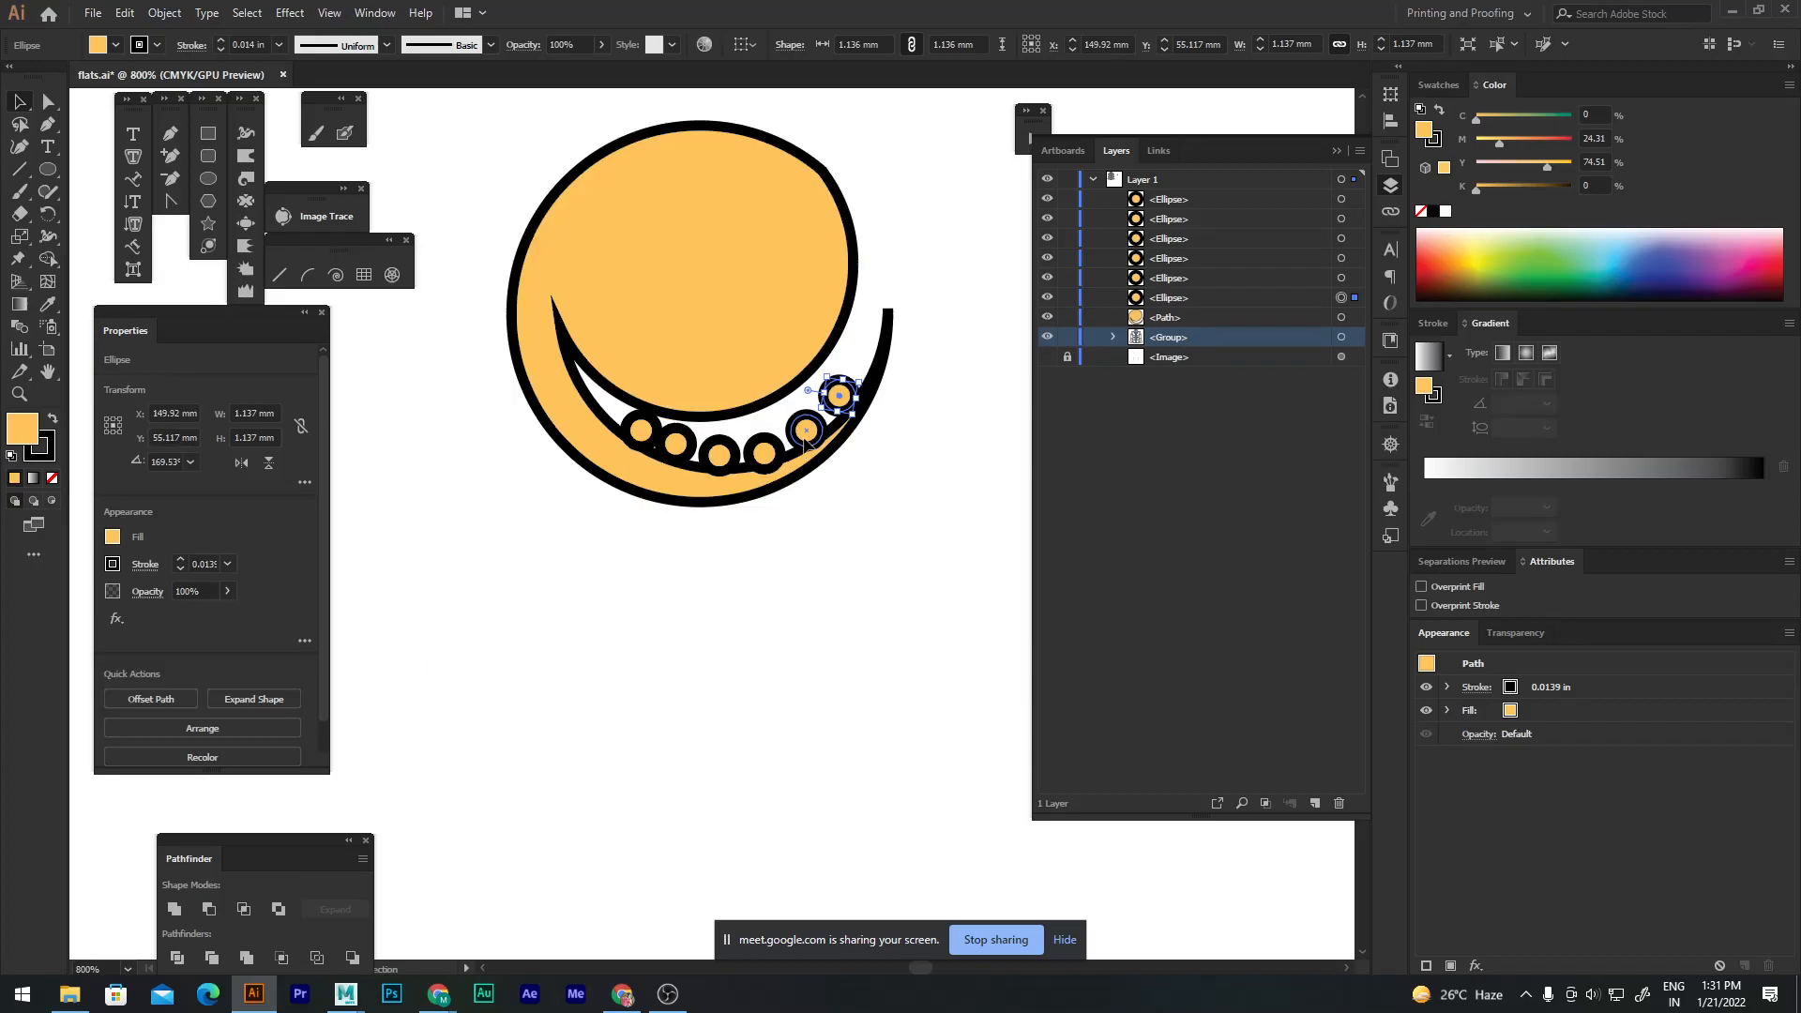
Step: Duplicate the row of six small circles onto the crescent's outer edge
left_click_drag(722, 455, 710, 529)
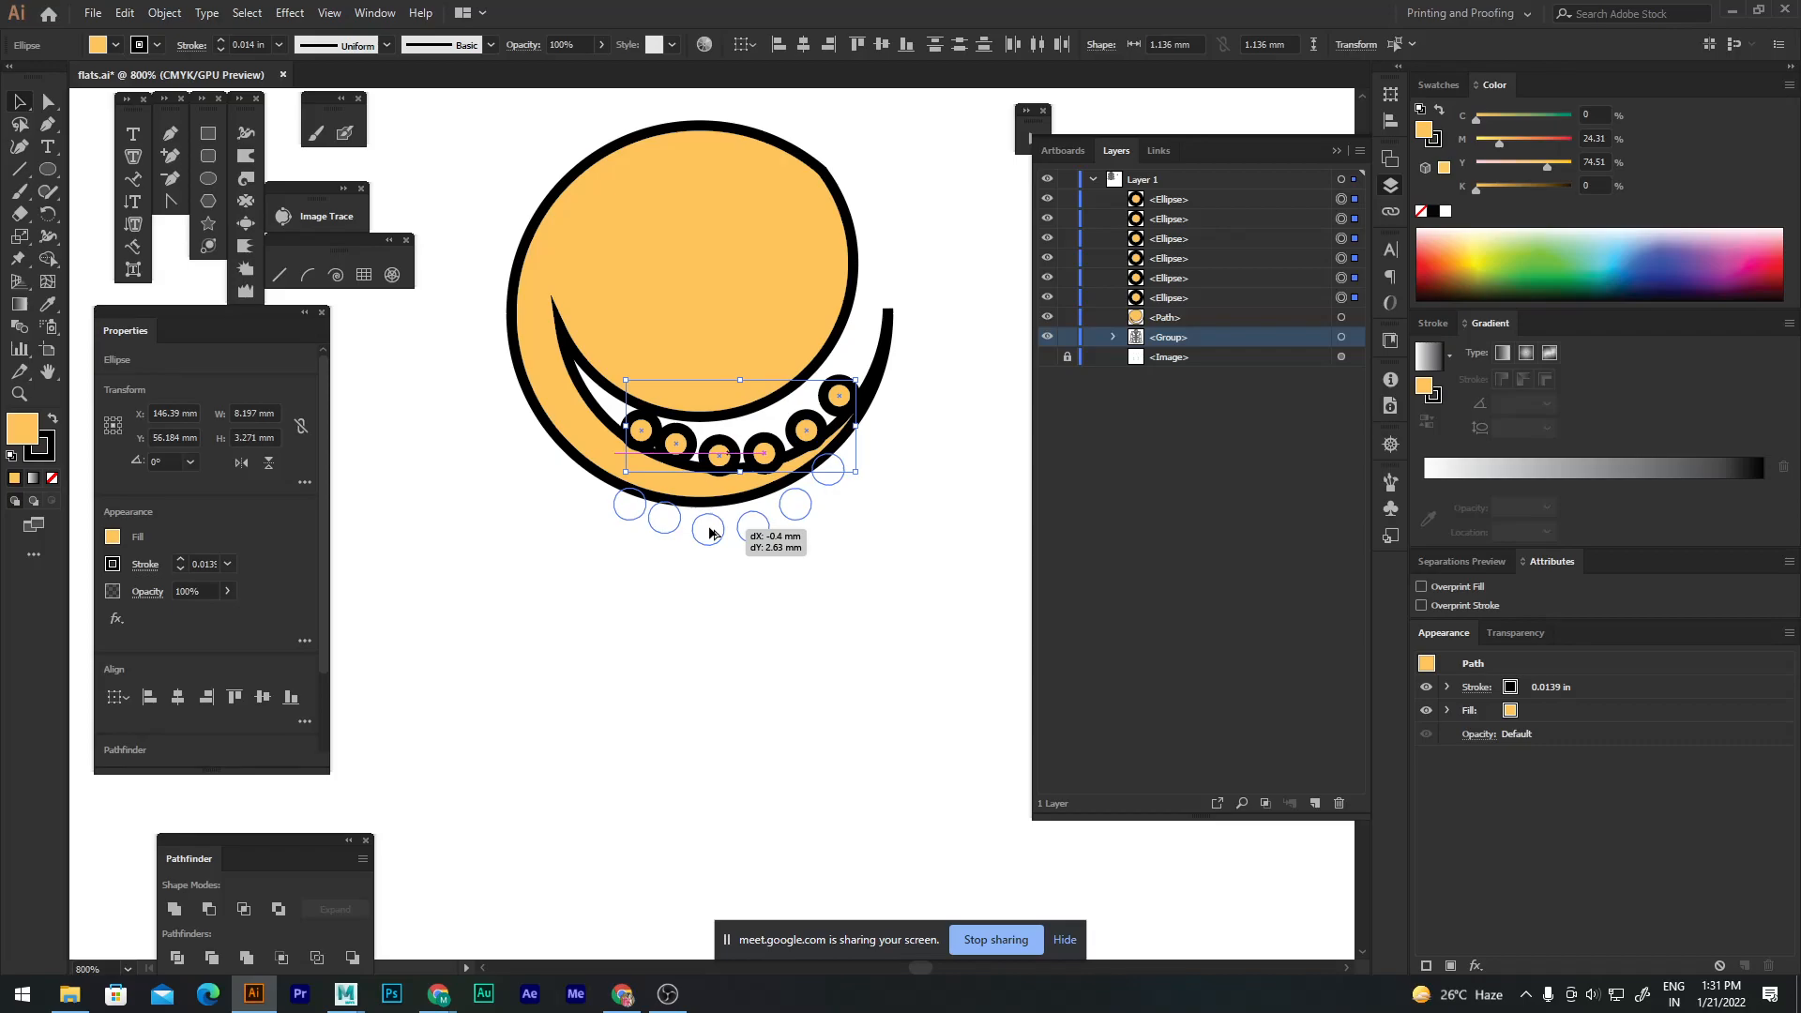
left_click_drag(710, 532, 710, 530)
left_click_drag(756, 515, 758, 523)
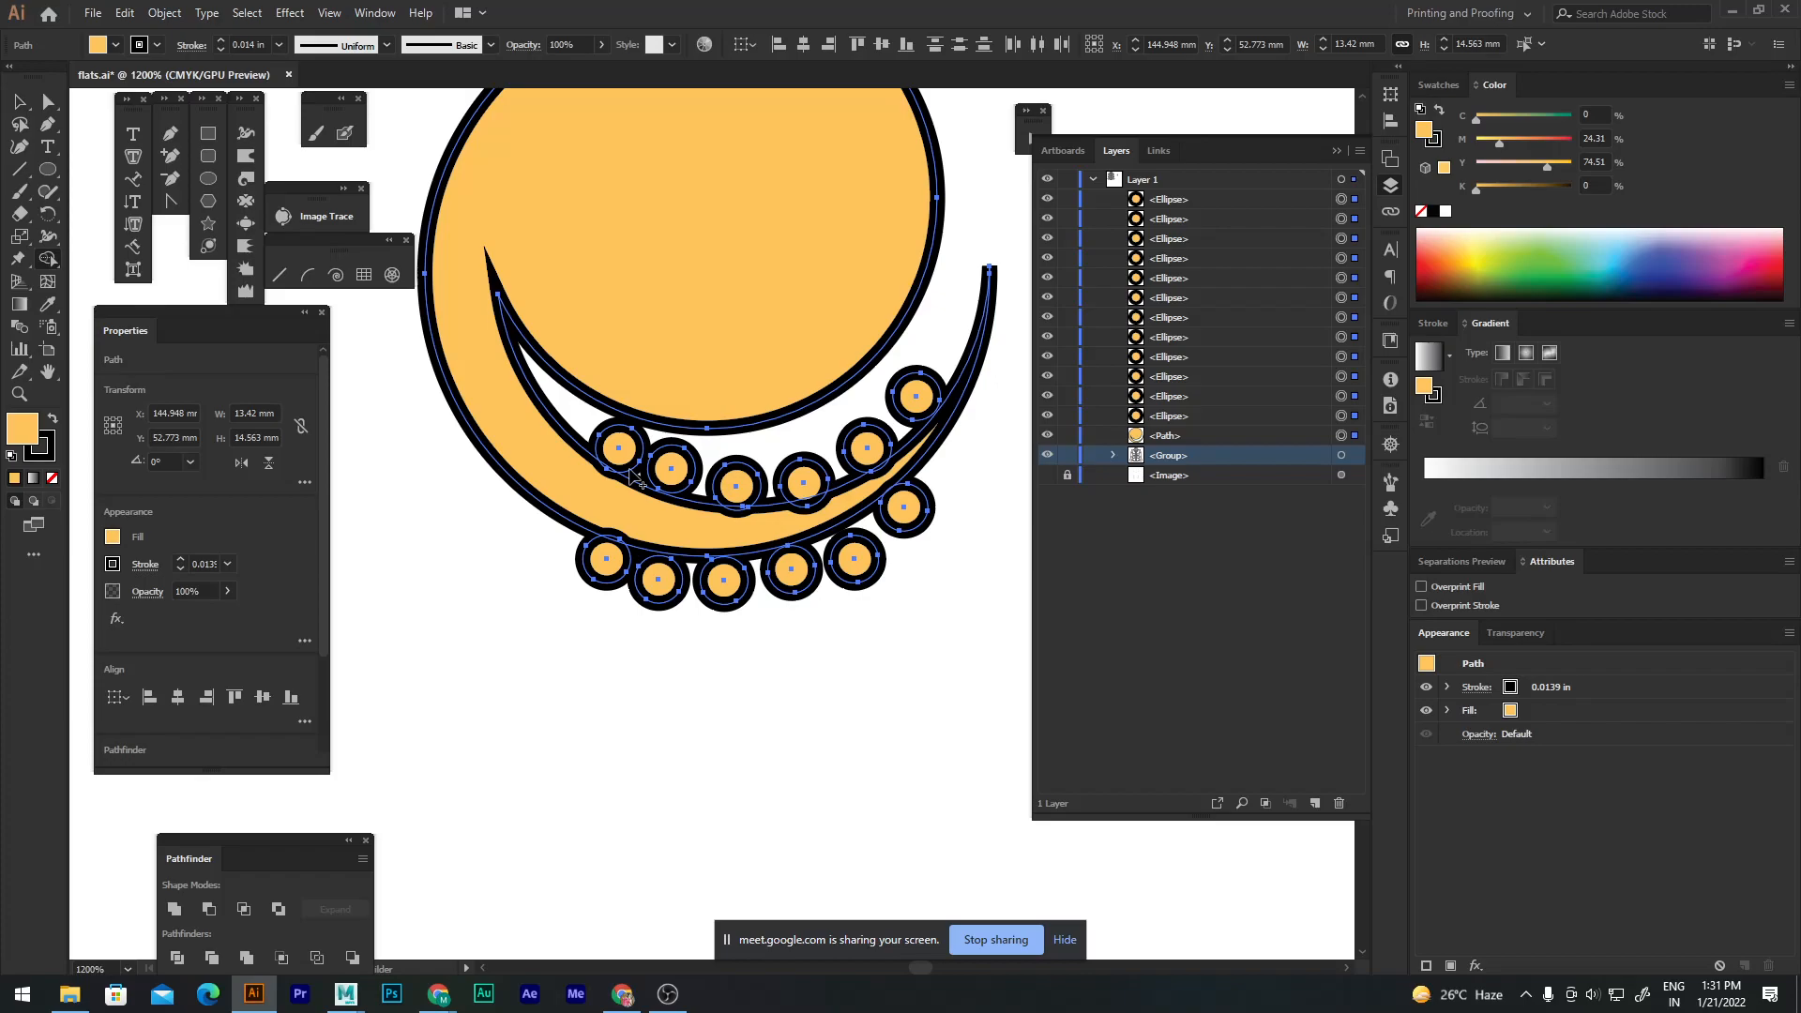
Step: Join overlapping pieces of the small circles with Shape Builder and shift the outer circles up against the crescent's edge
left_click(634, 479)
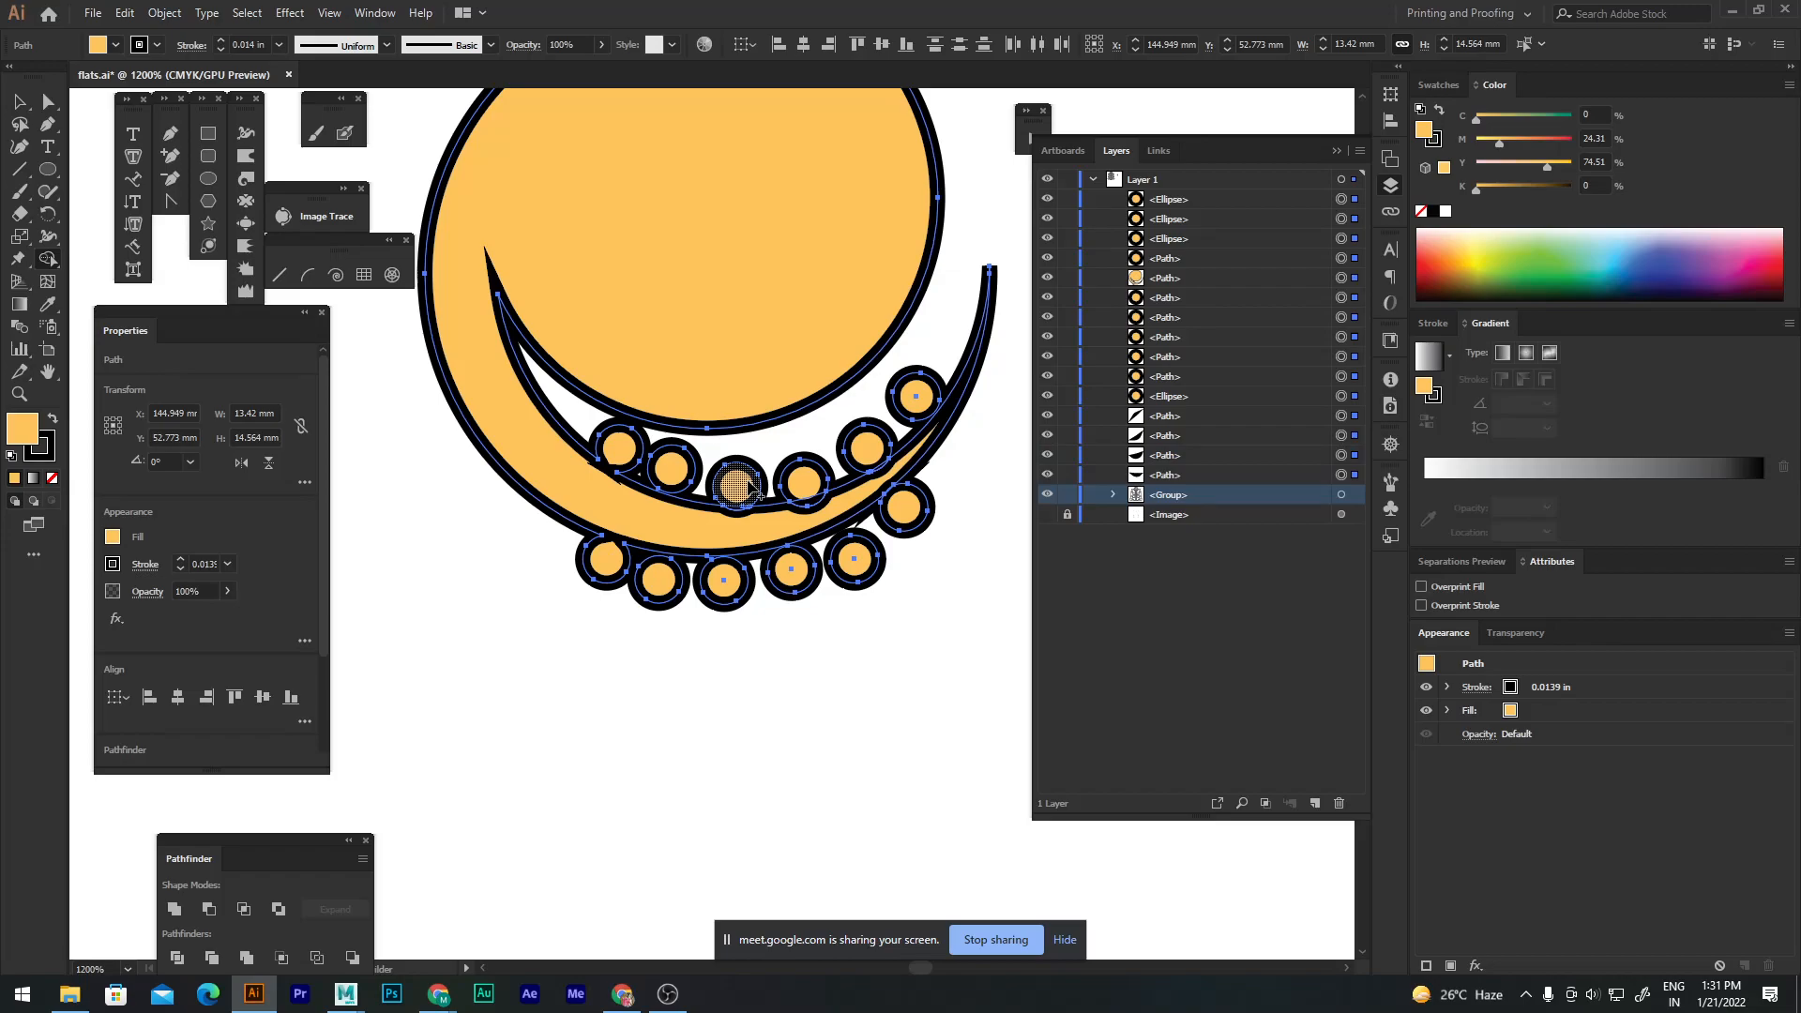
left_click(747, 488)
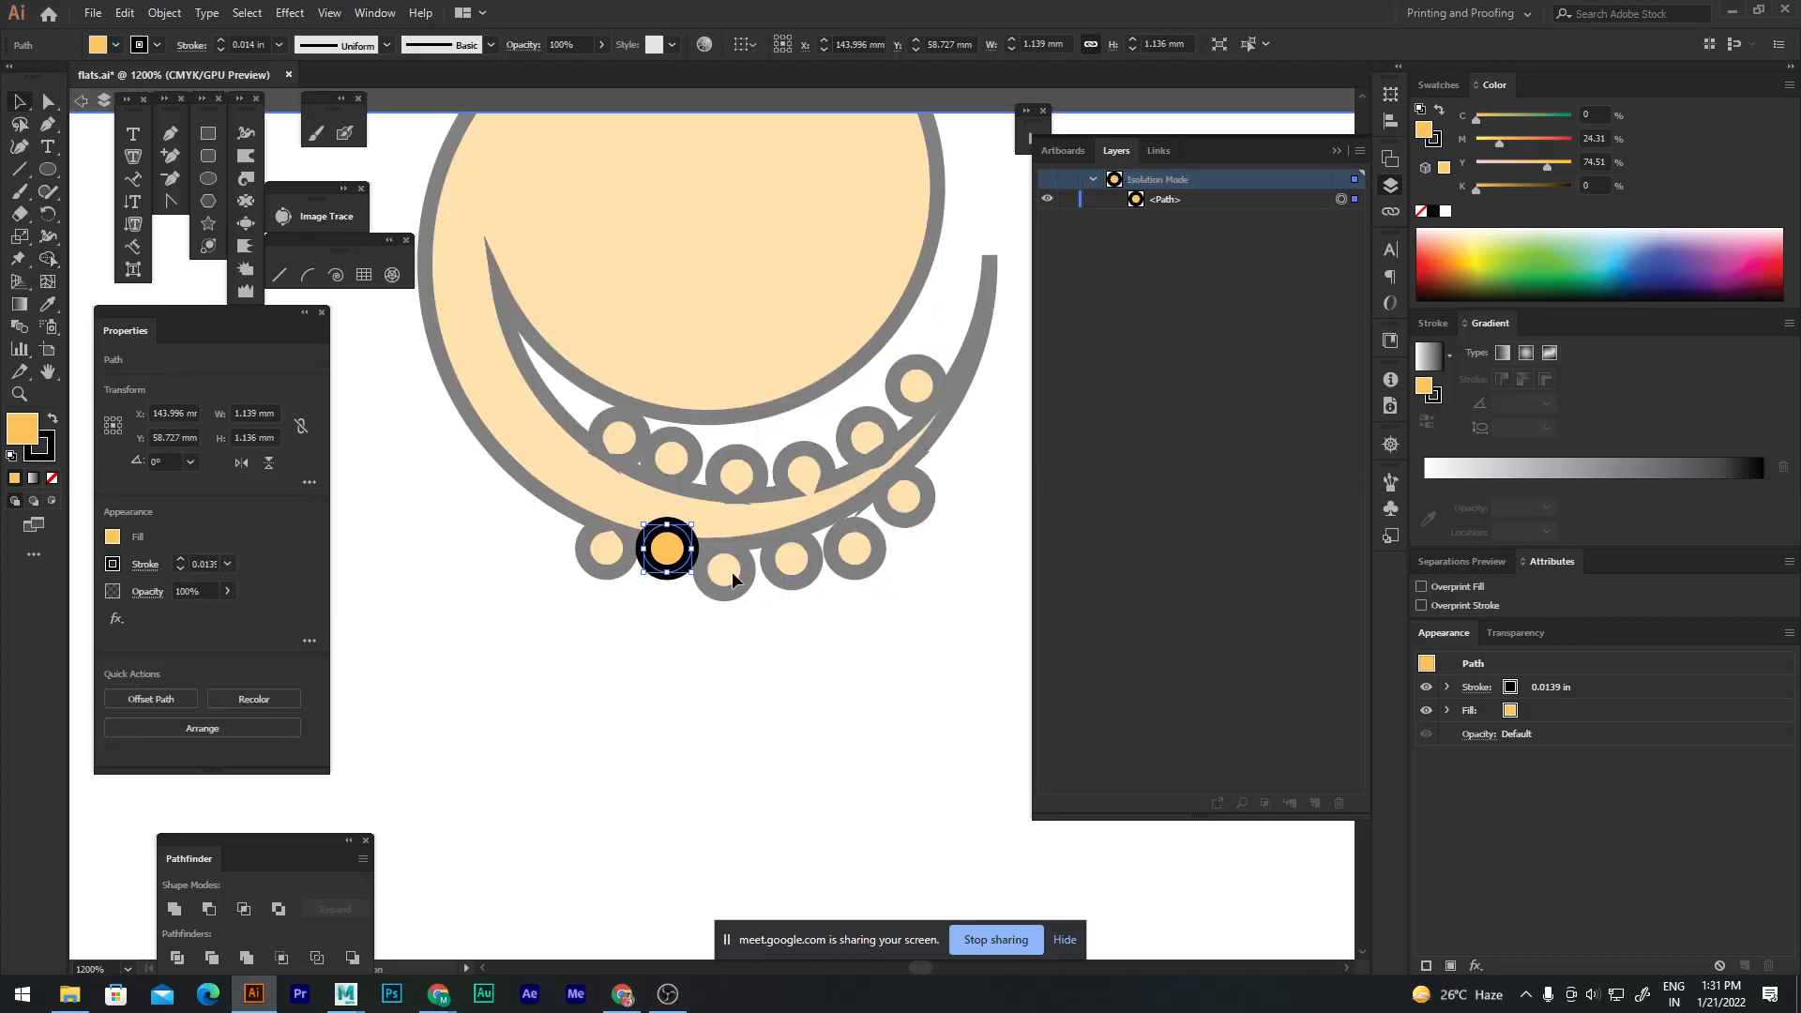
left_click(734, 573)
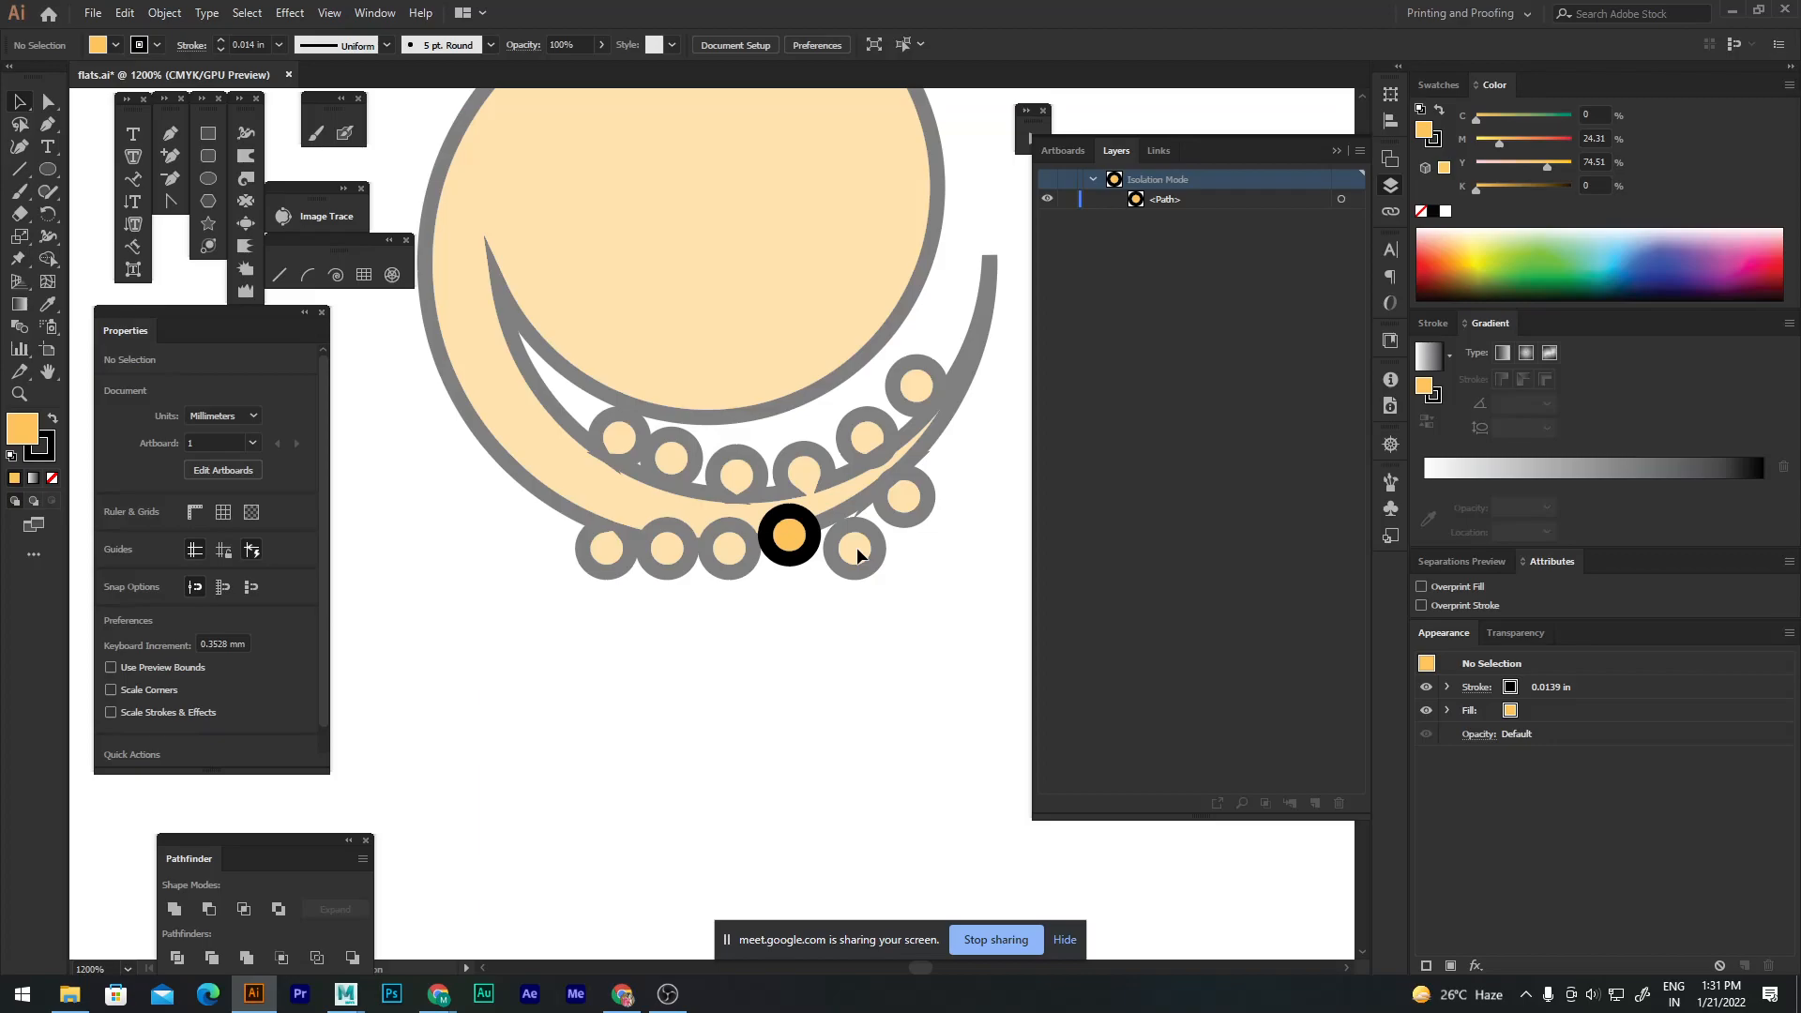
key("Escape")
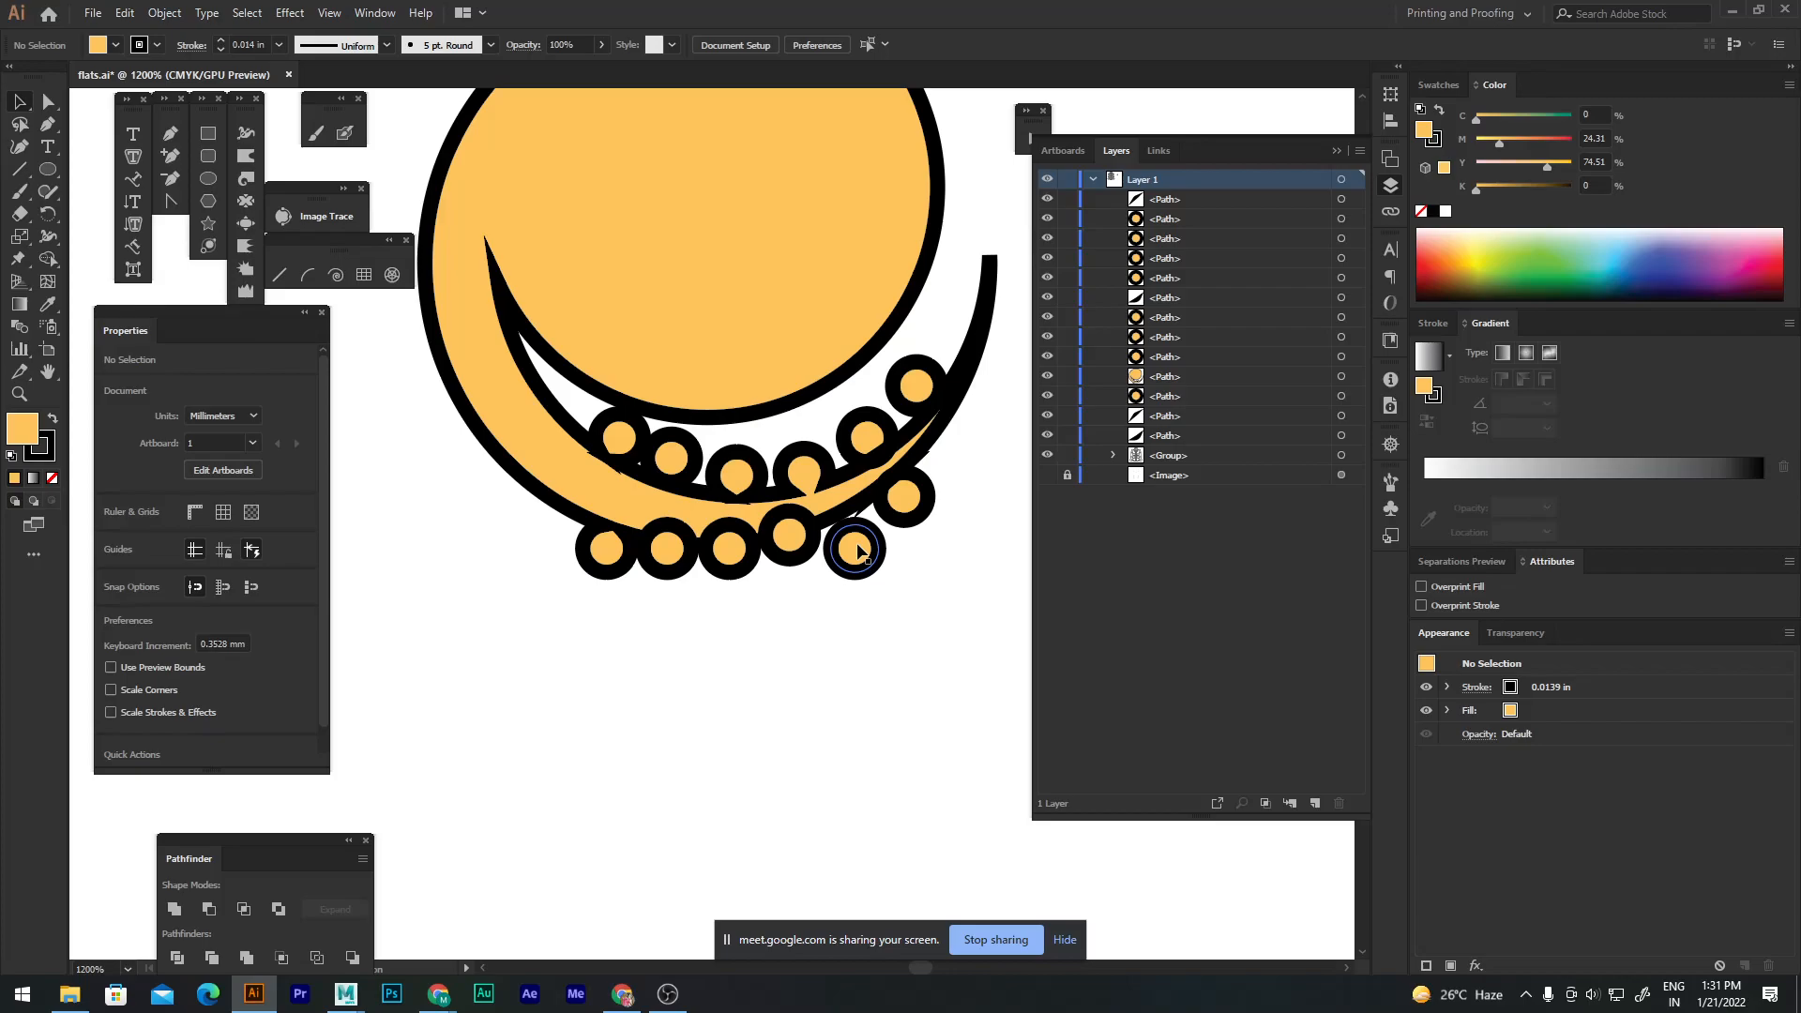
scroll(858, 551, "down", 2)
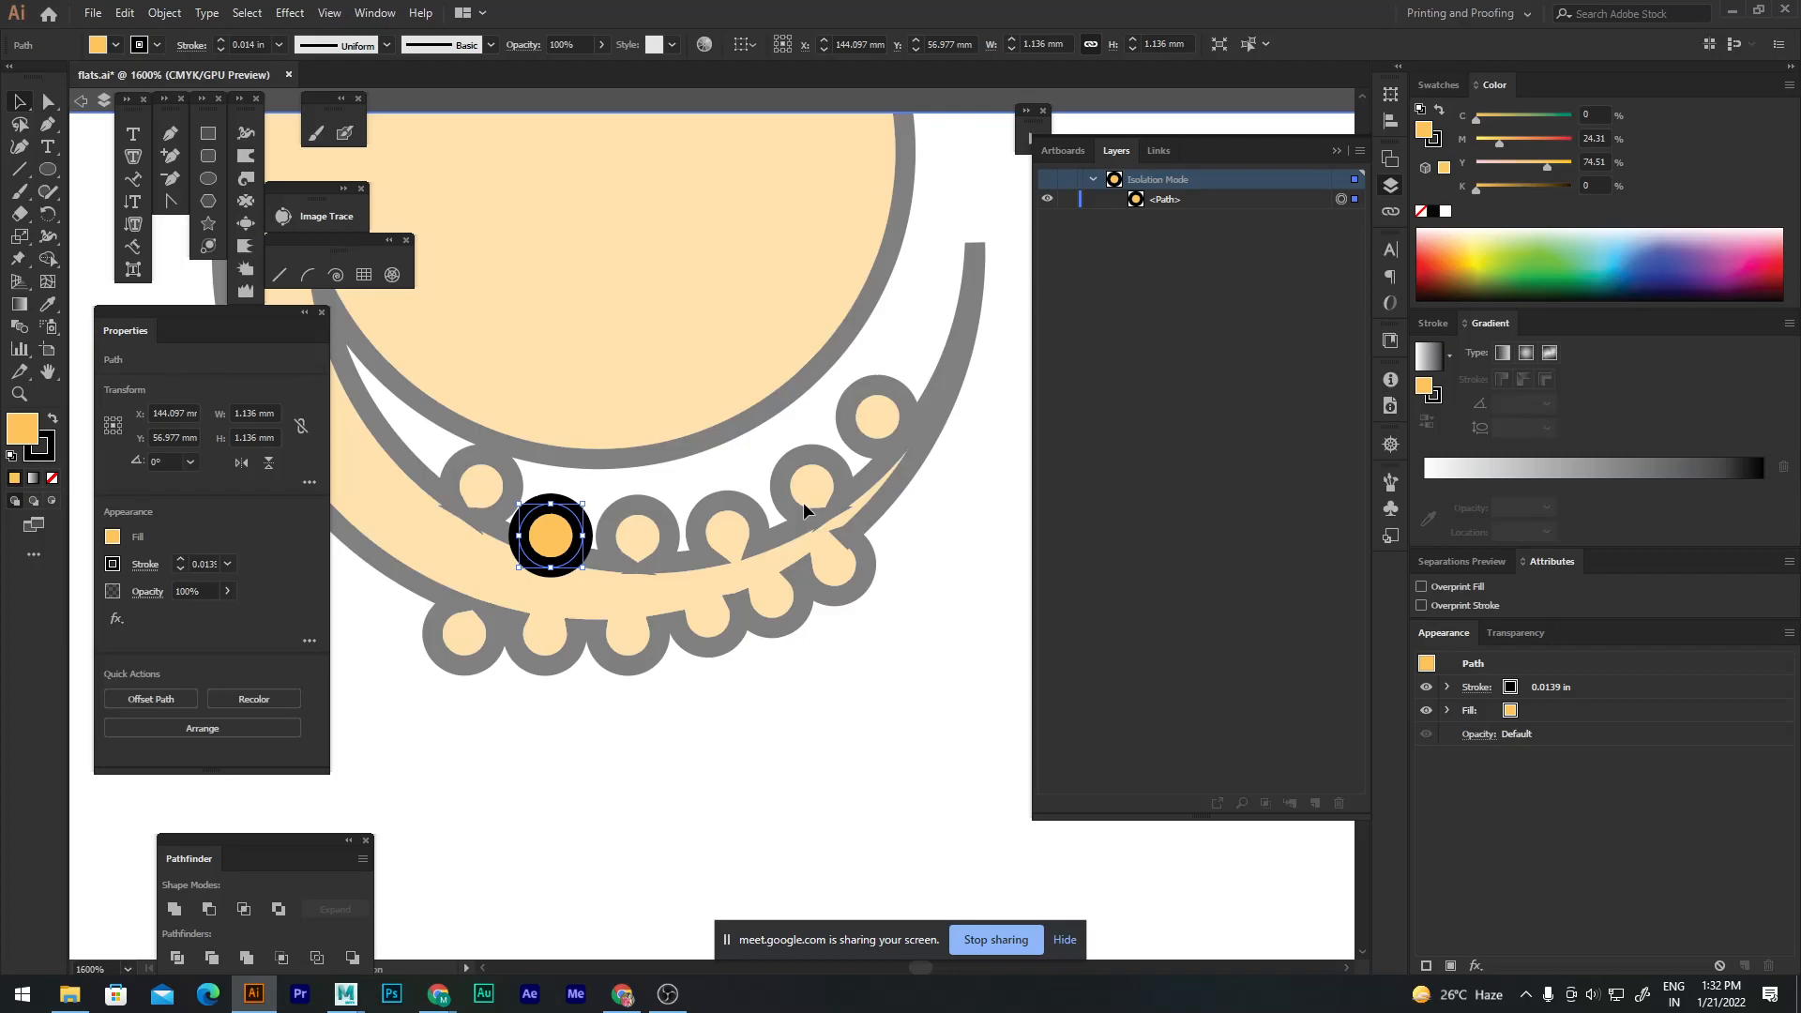
Step: Select all the shapes and merge both rows of small circles with the crescent using Shape Builder
key("Escape")
key("ctrl+a")
key("shift+m")
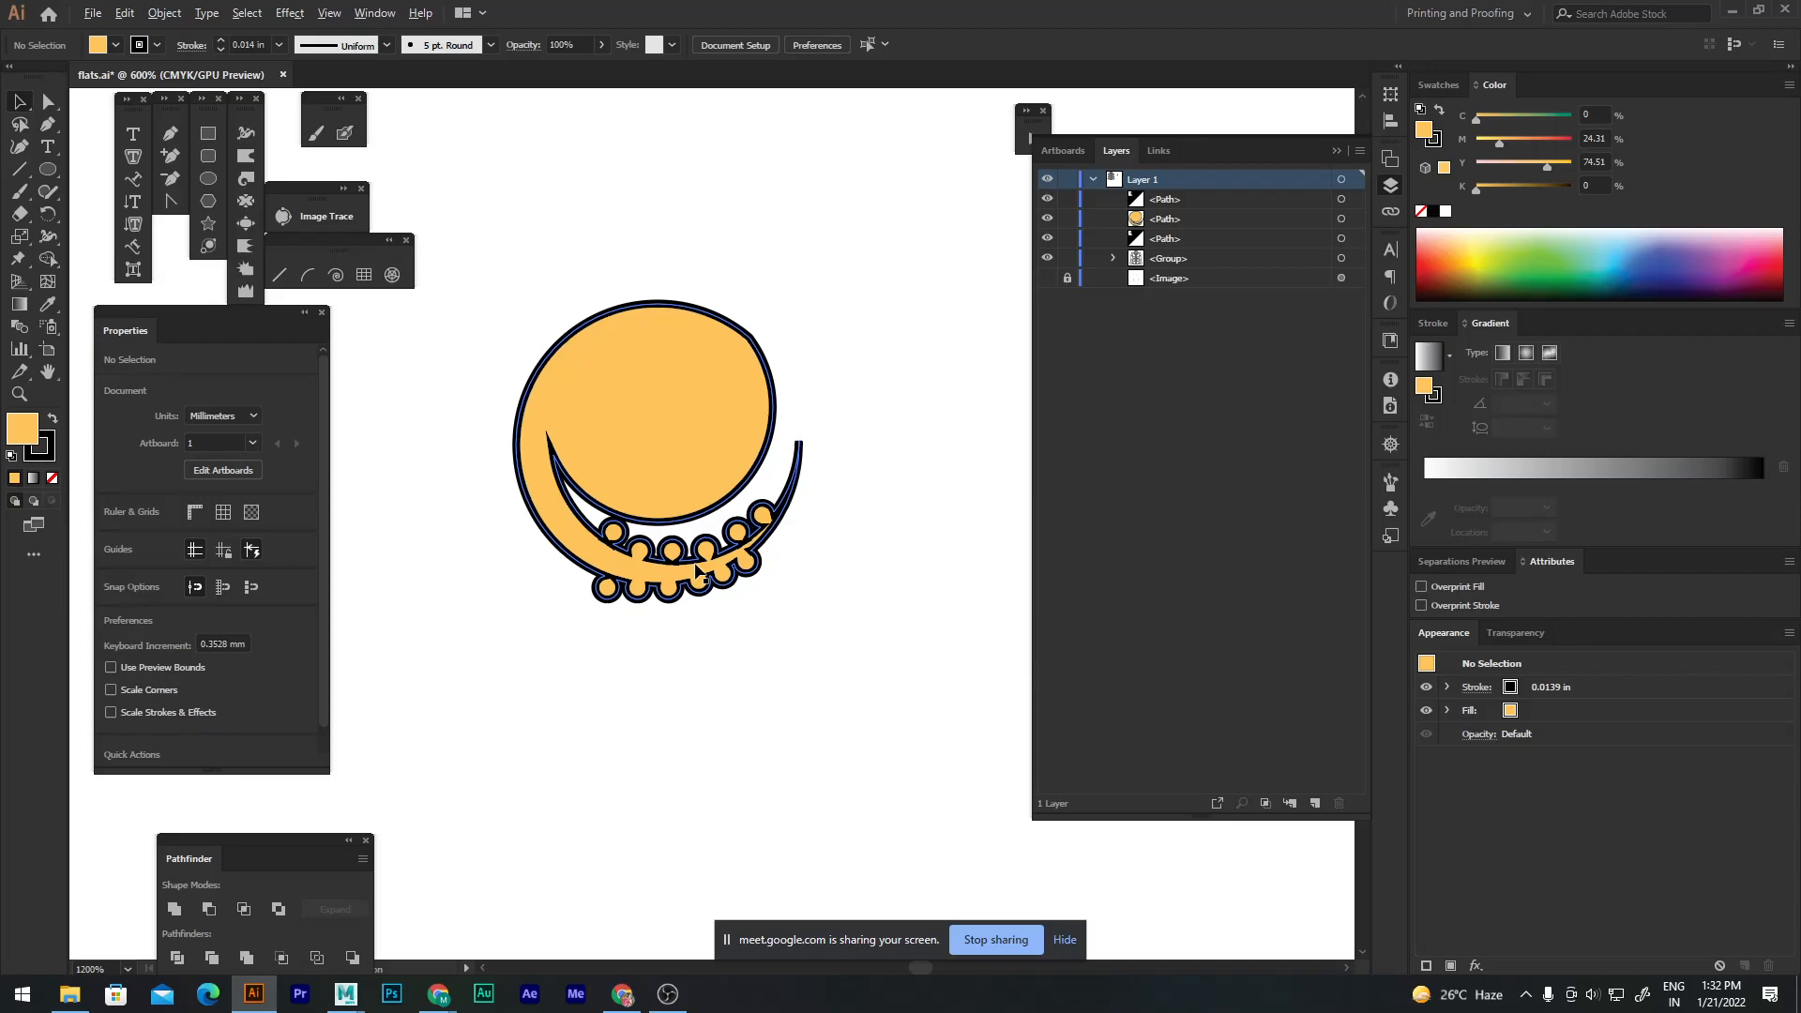
Step: Set the merged shape's stroke weight to 0.001 in
left_click(695, 565)
left_click(221, 50)
left_click(221, 39)
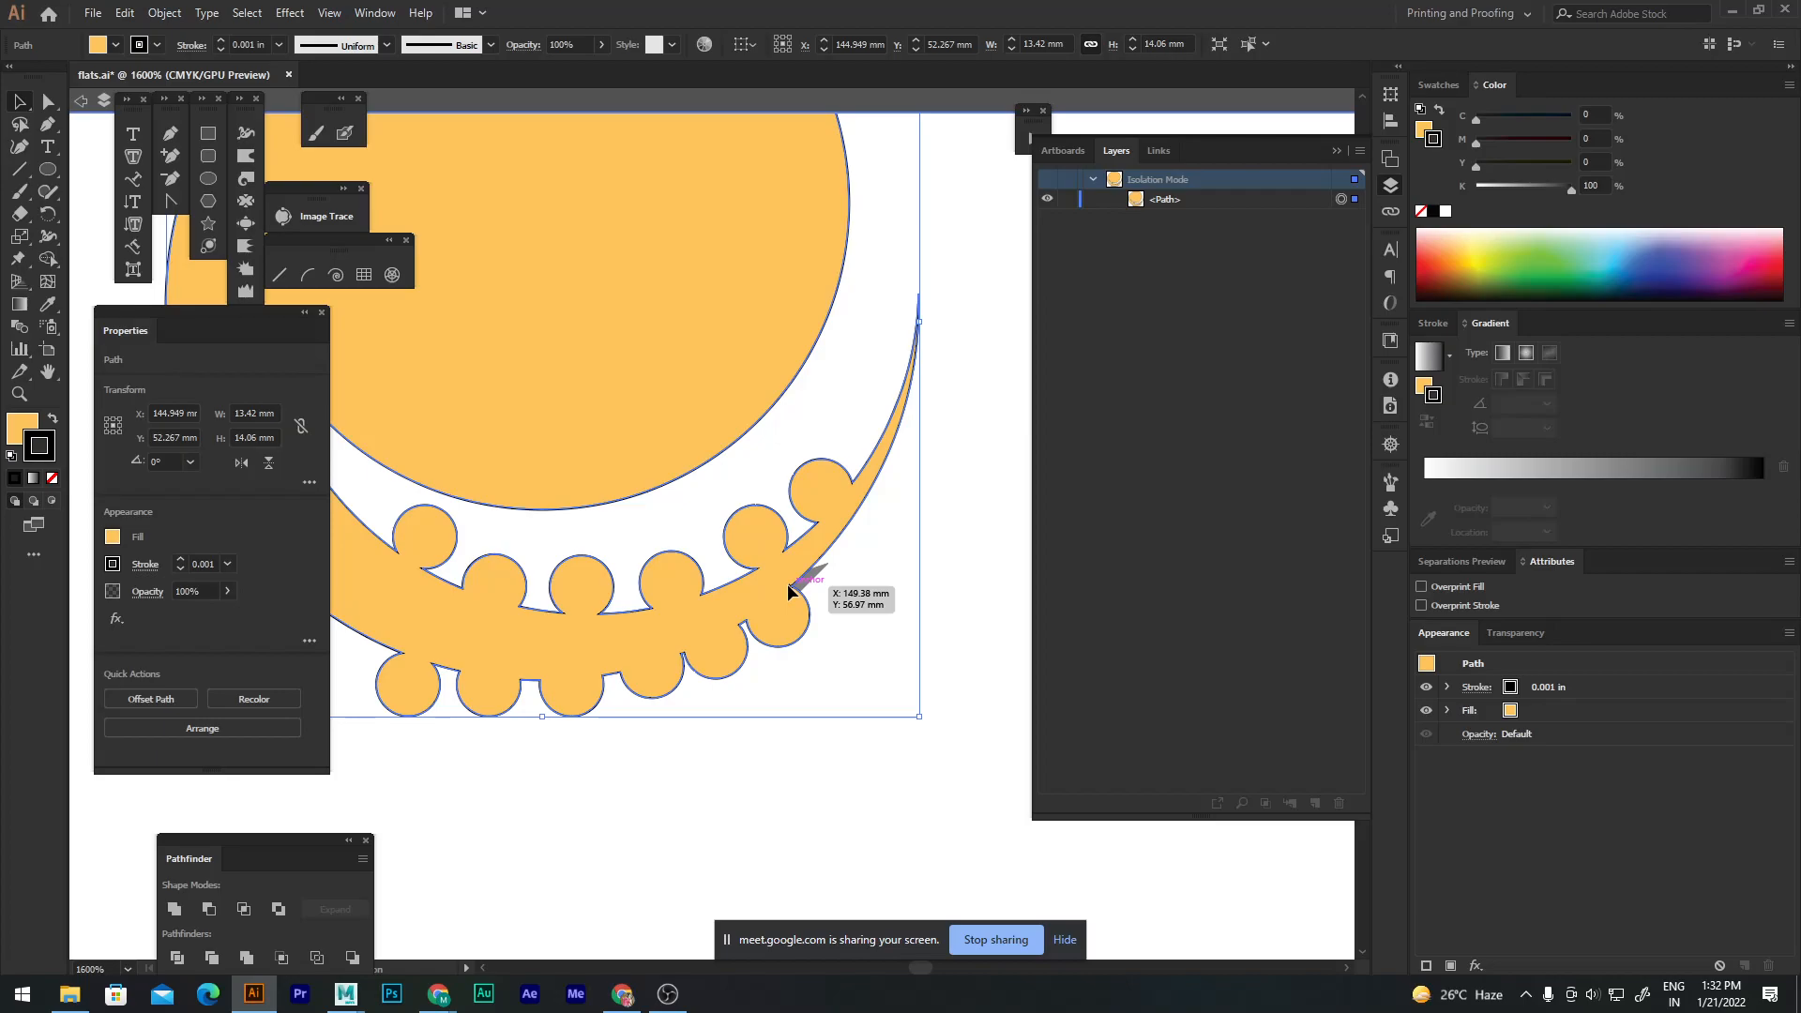
Step: Adjust the merged shape's anchor points at the outer notch and the crescent's tip, and delete the leftover black slivers
key("p")
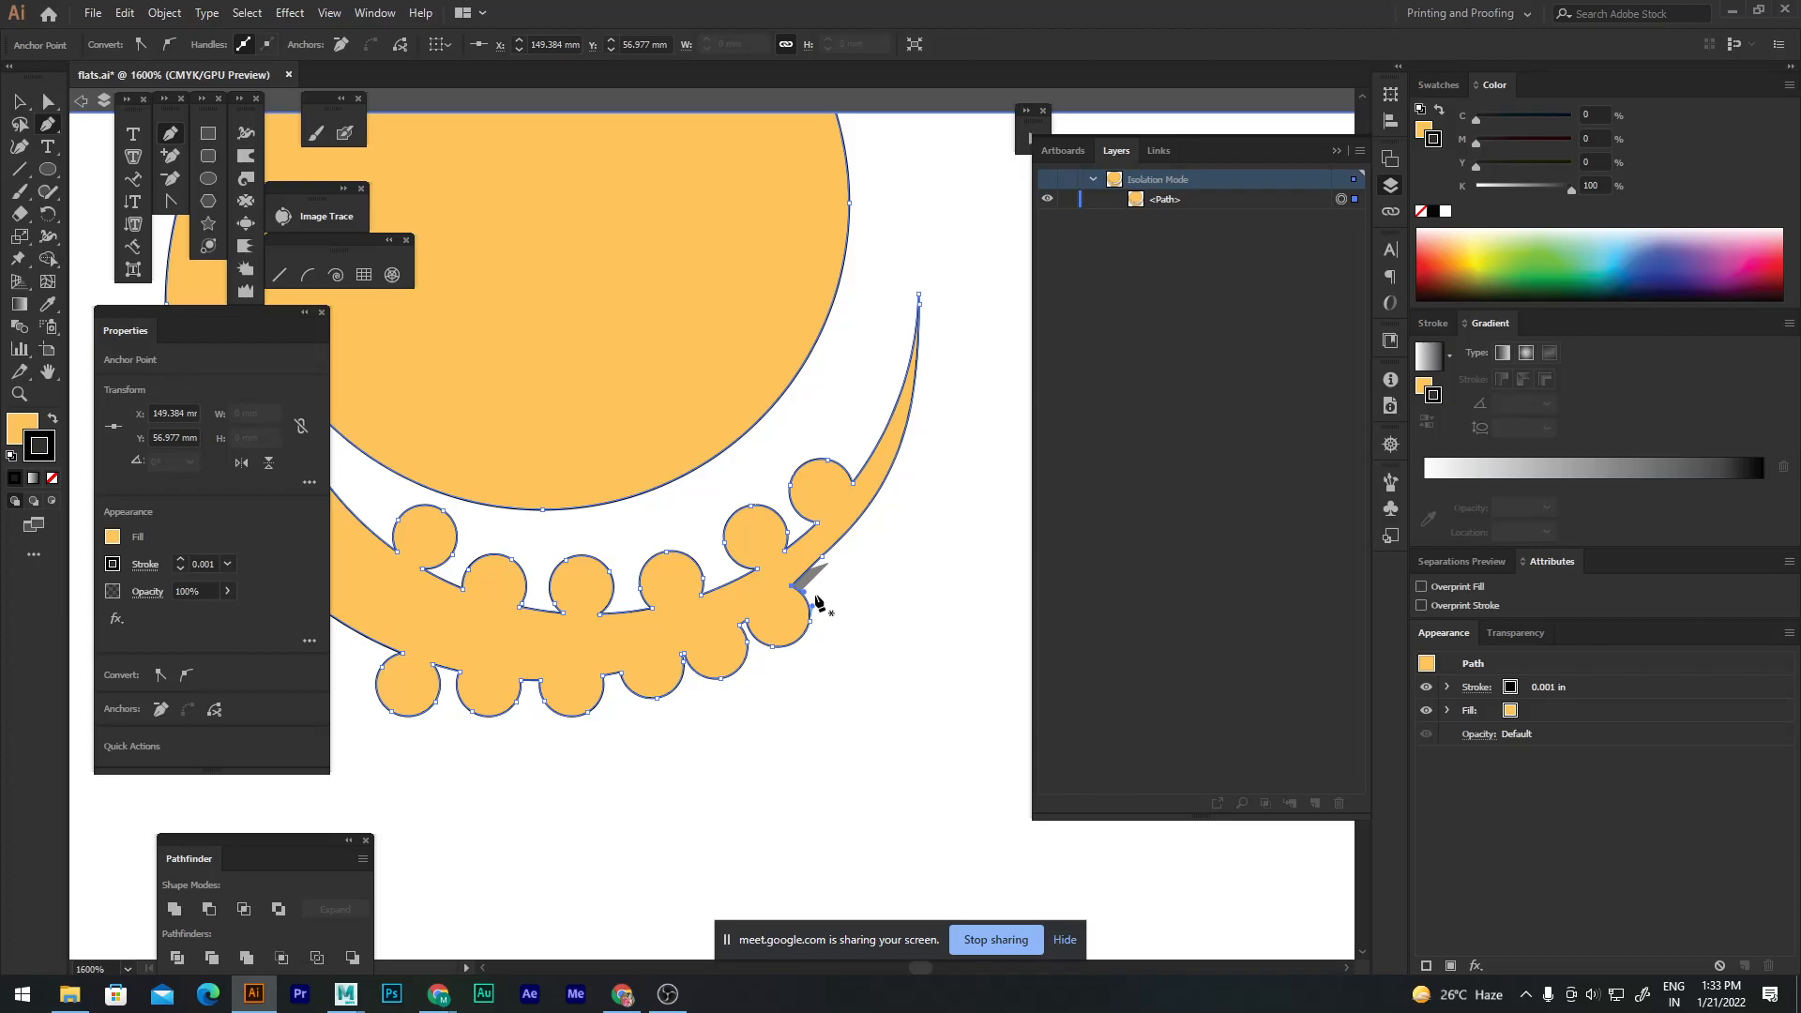
key("Escape")
key("a")
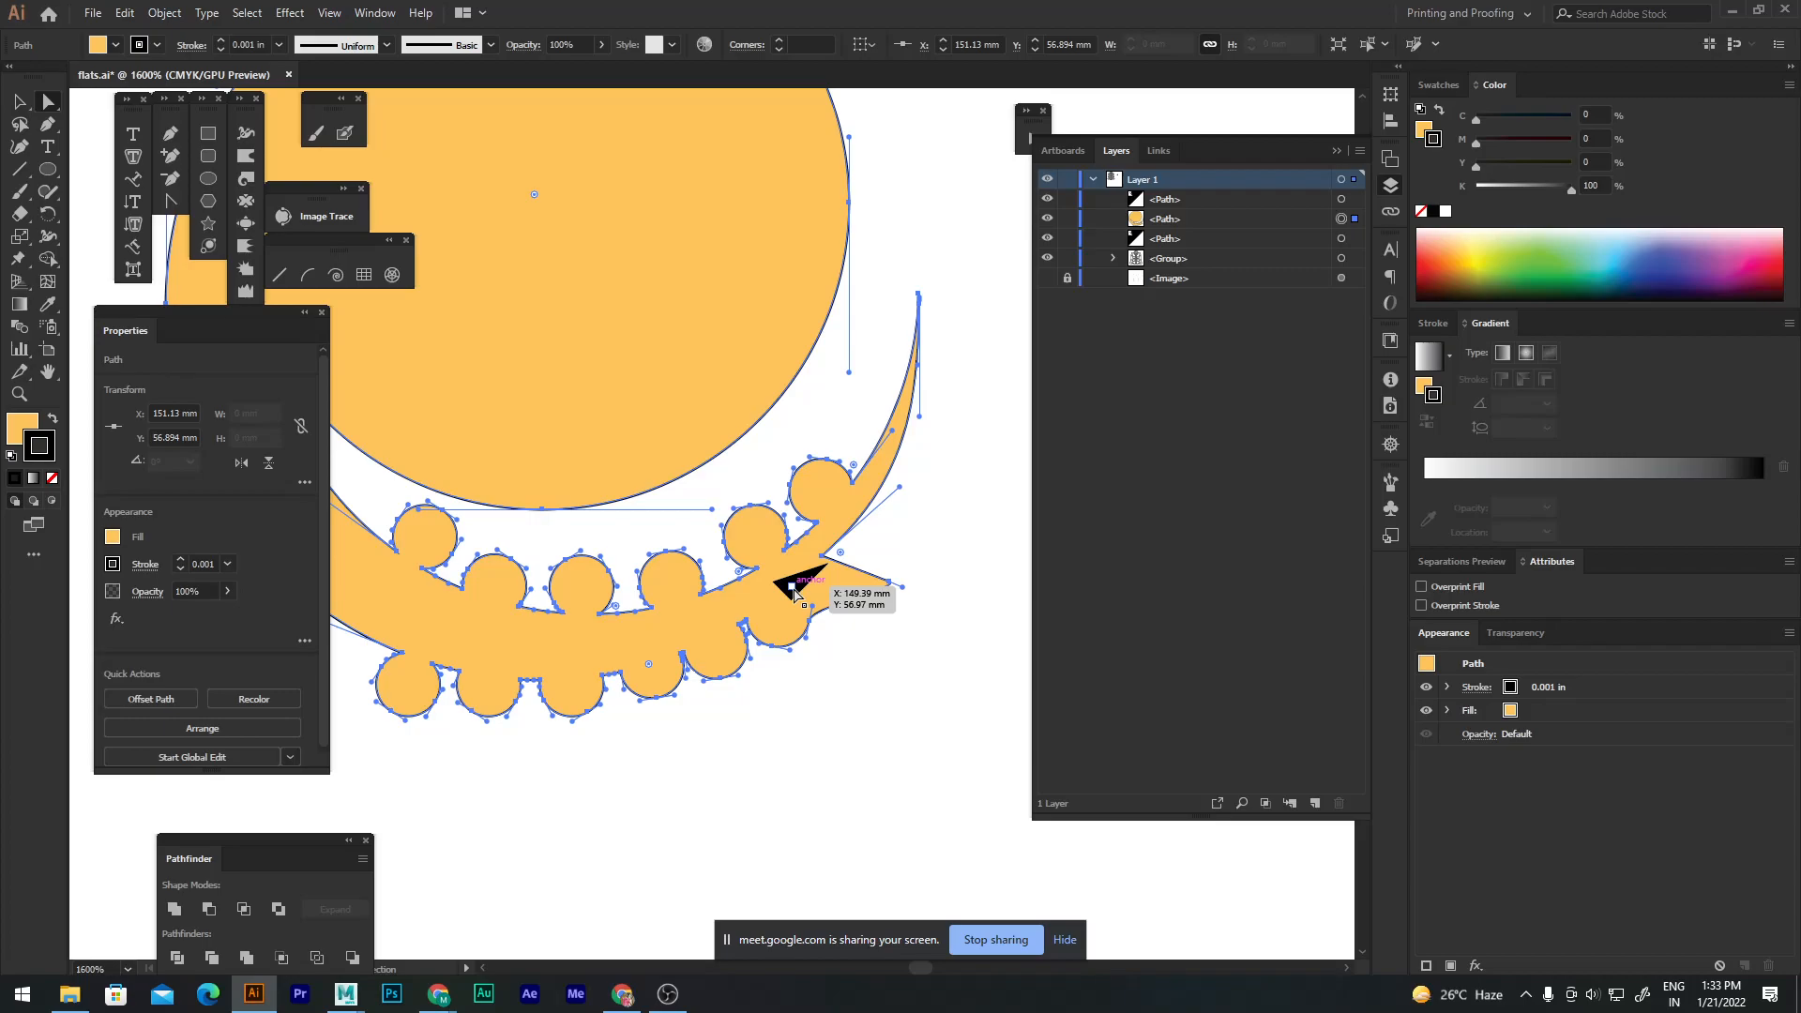
key("ctrl+z")
key("ctrl+z")
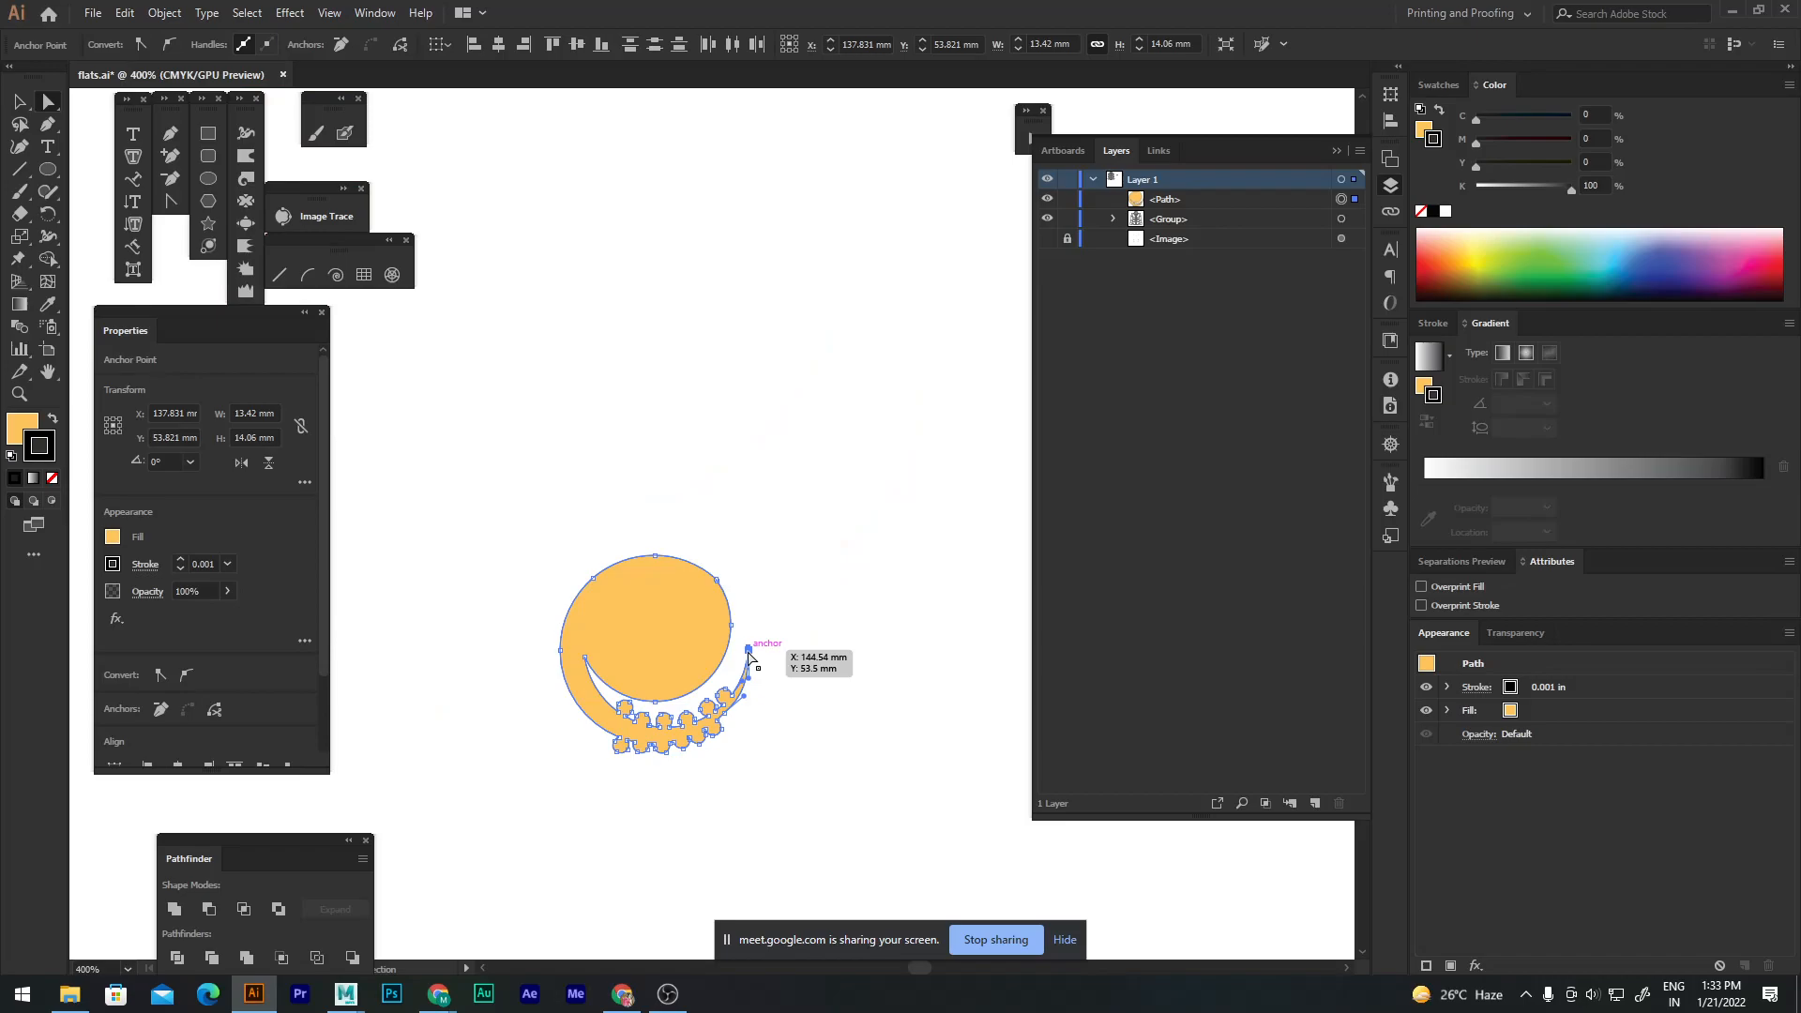
left_click_drag(747, 647, 736, 696)
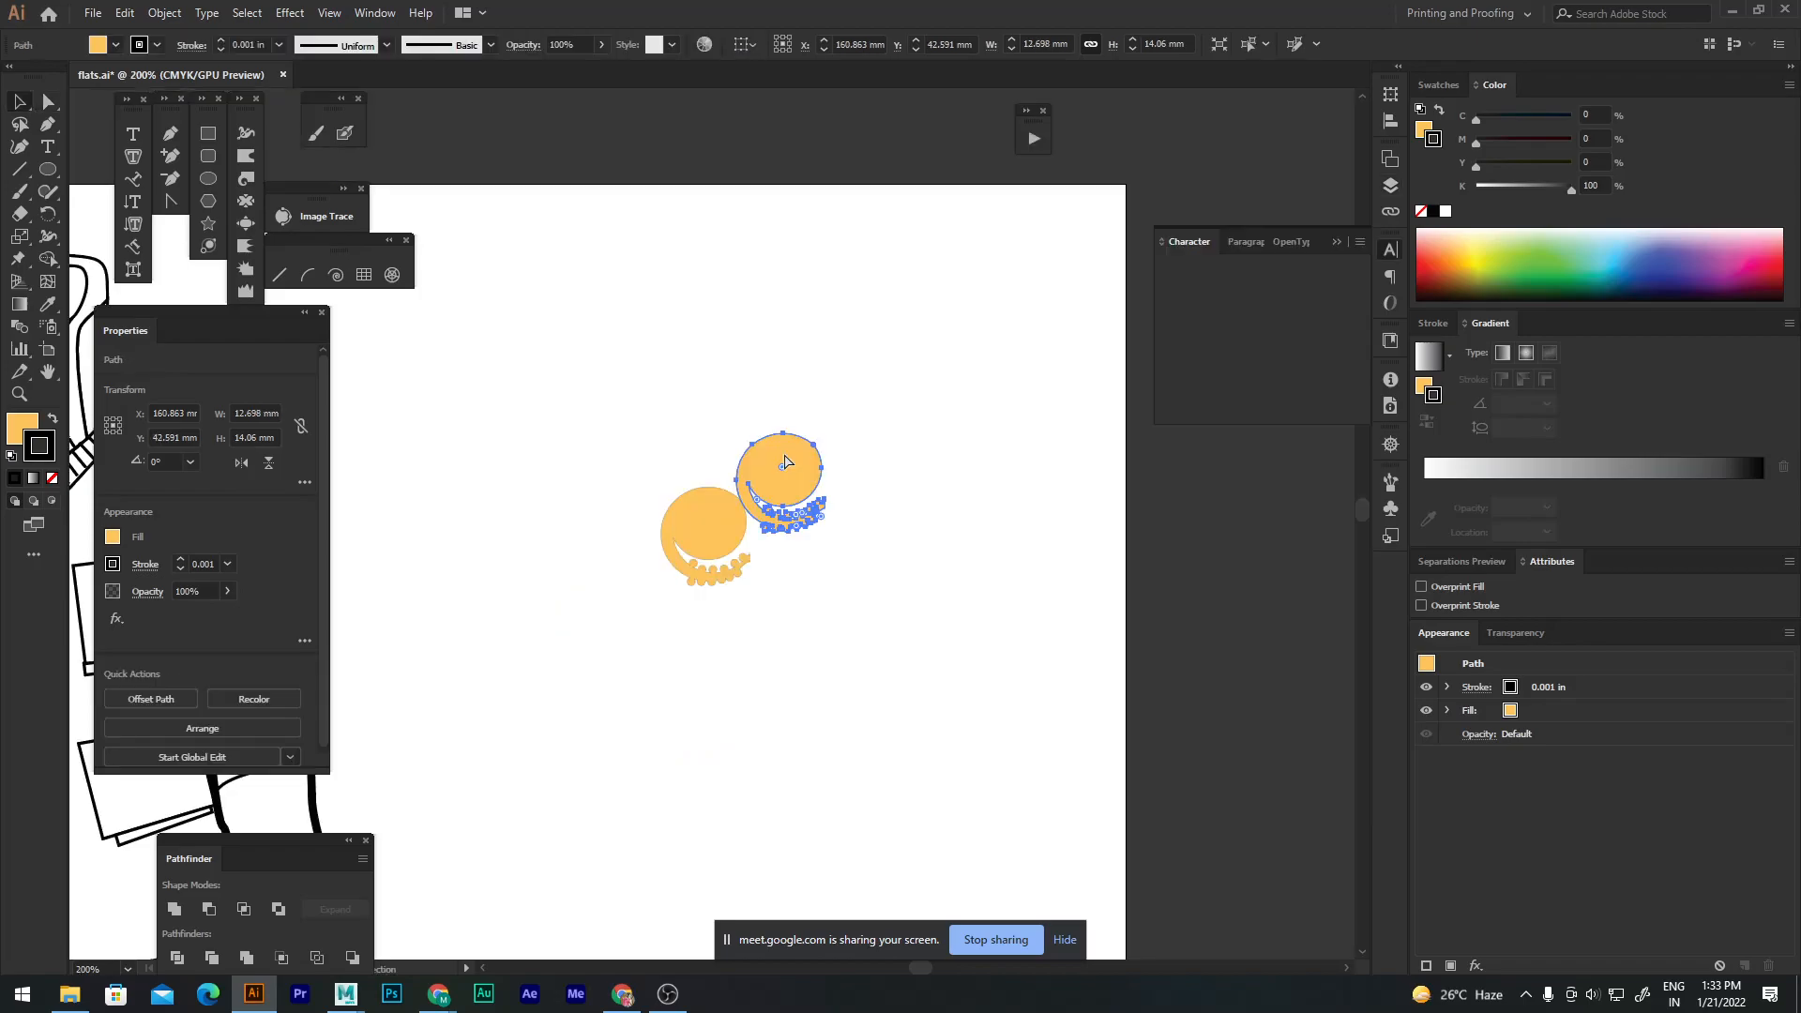
Step: Mirror the shape's copy beside the original and draw a circle about 23.8 mm in diameter centred on the pair
right_click(786, 459)
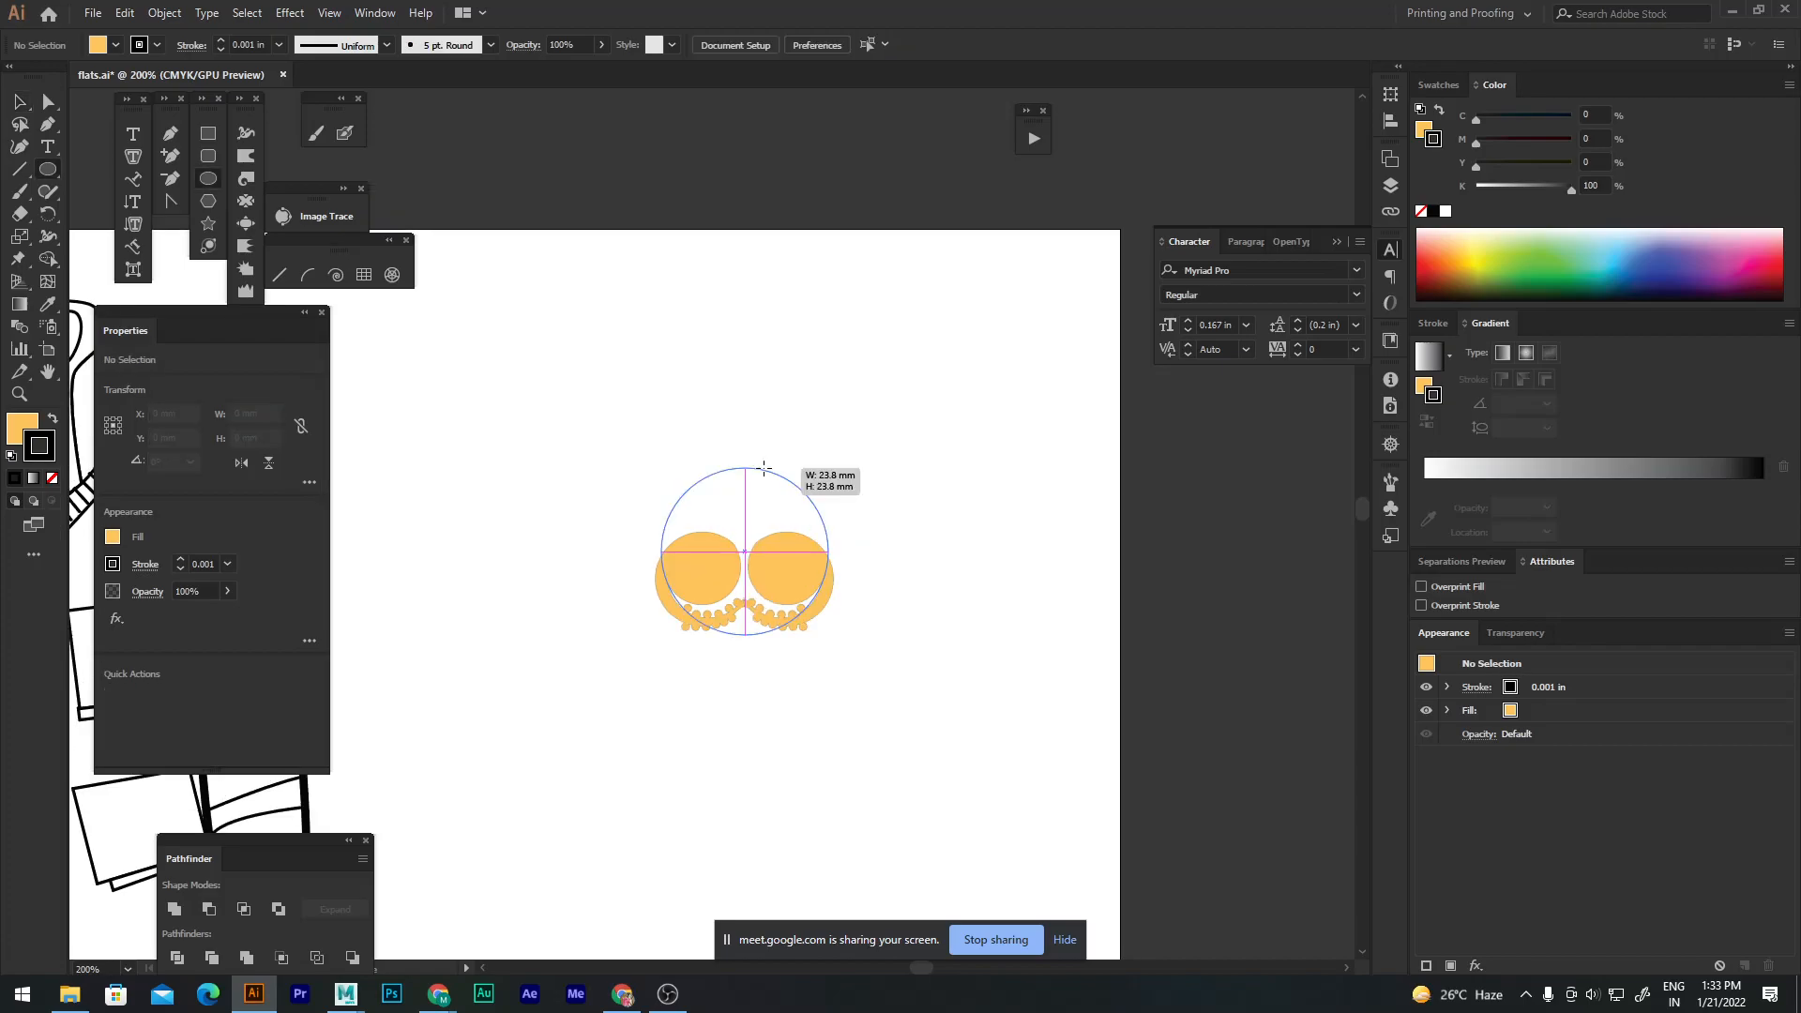
left_click_drag(744, 552, 795, 467)
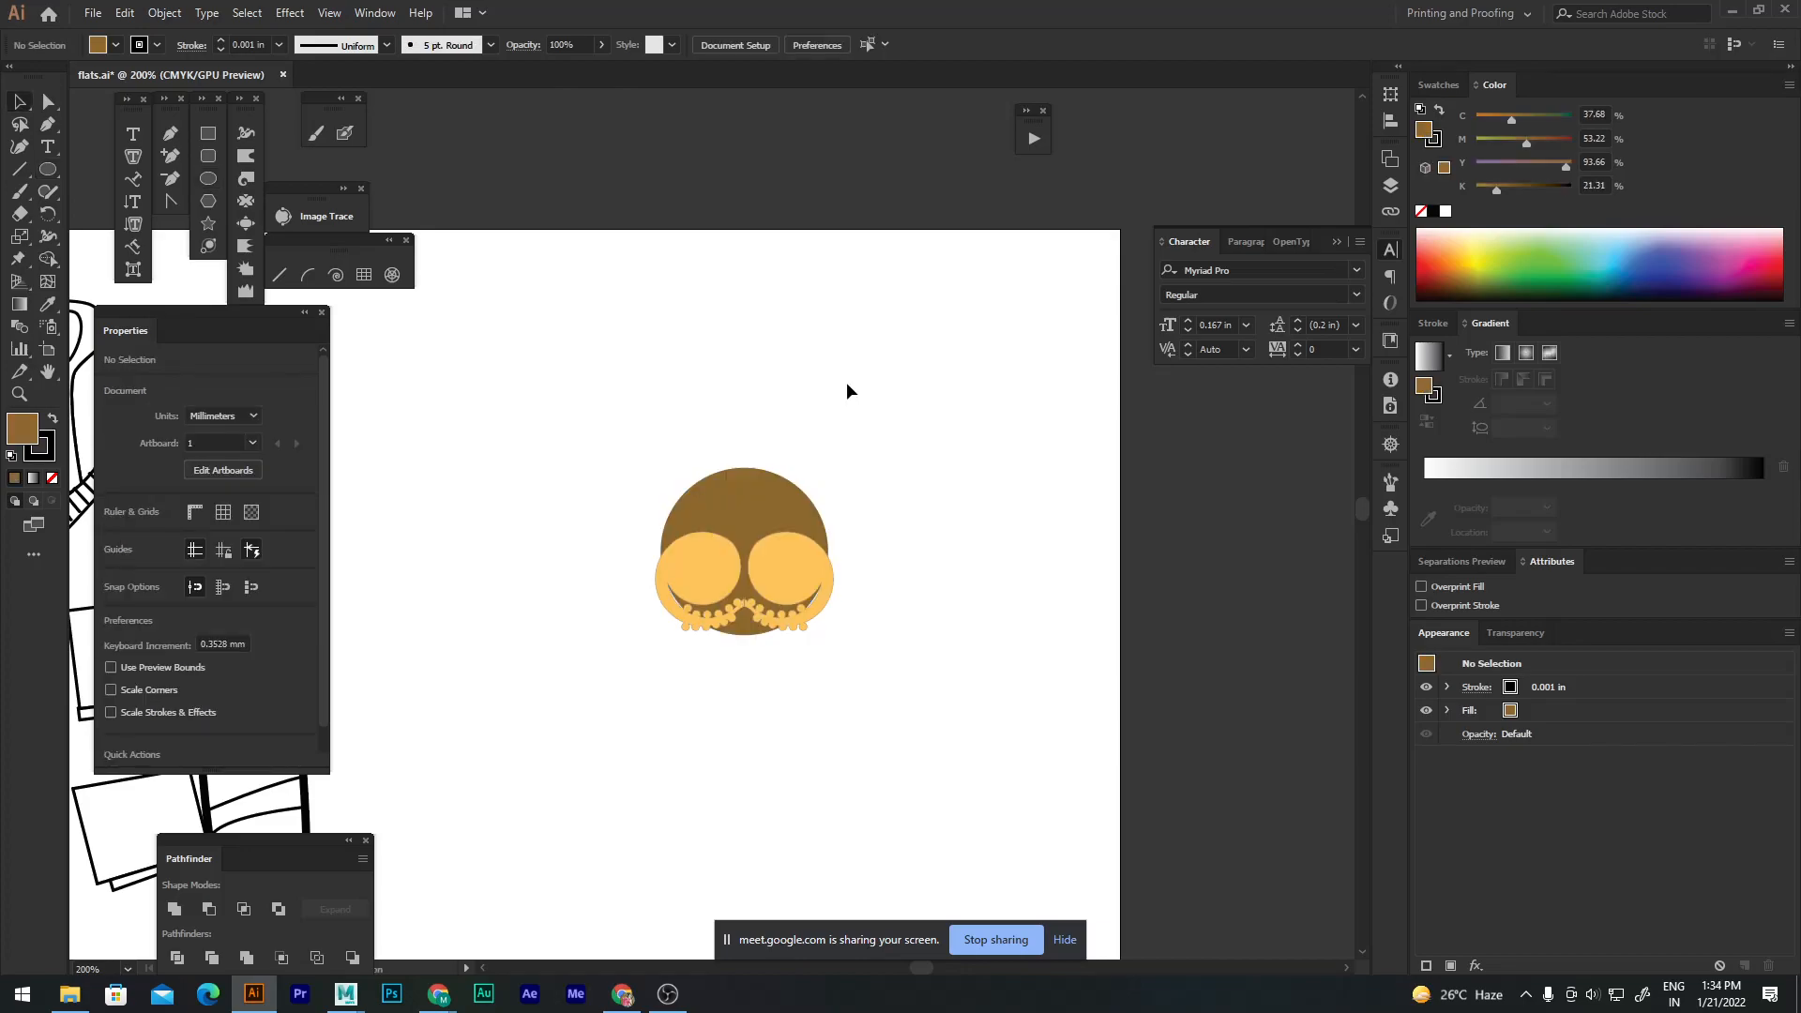
Step: Arrange the orange and brown motif as a group about 12 by 13 mm near the artboard's upper corner
left_click_drag(848, 391, 803, 698)
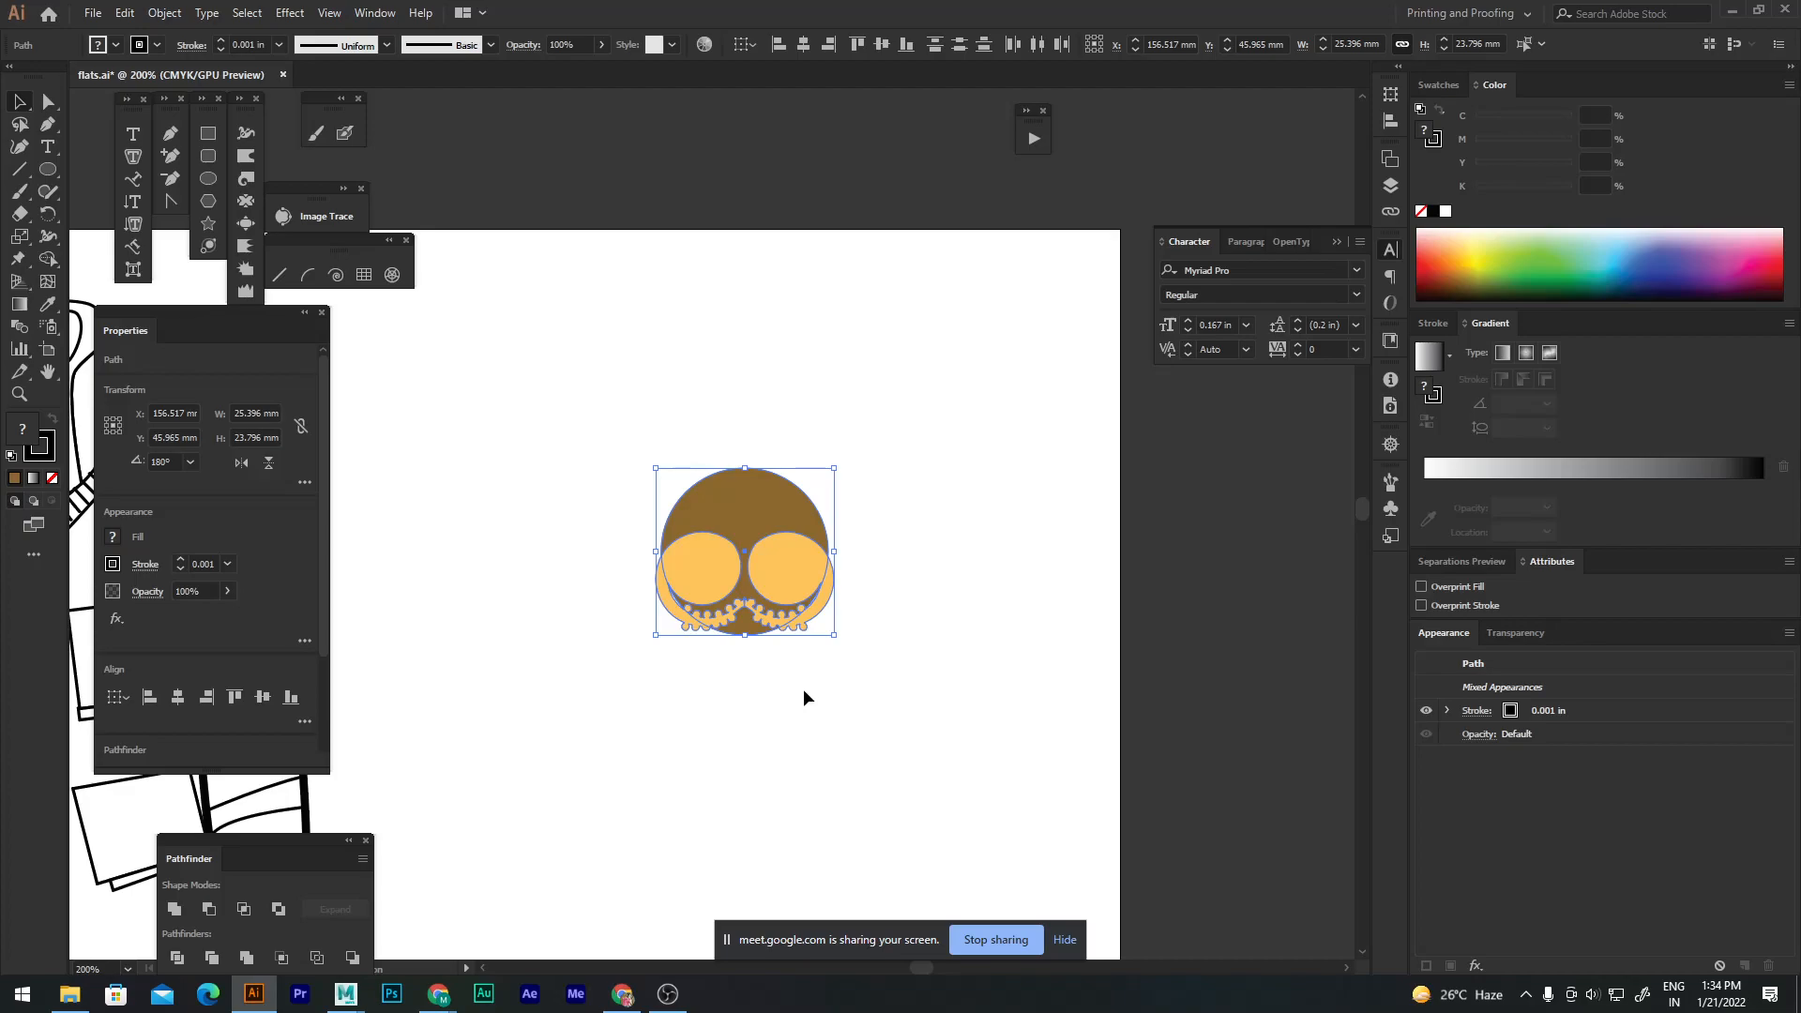
key("ctrl+z")
left_click(921, 682)
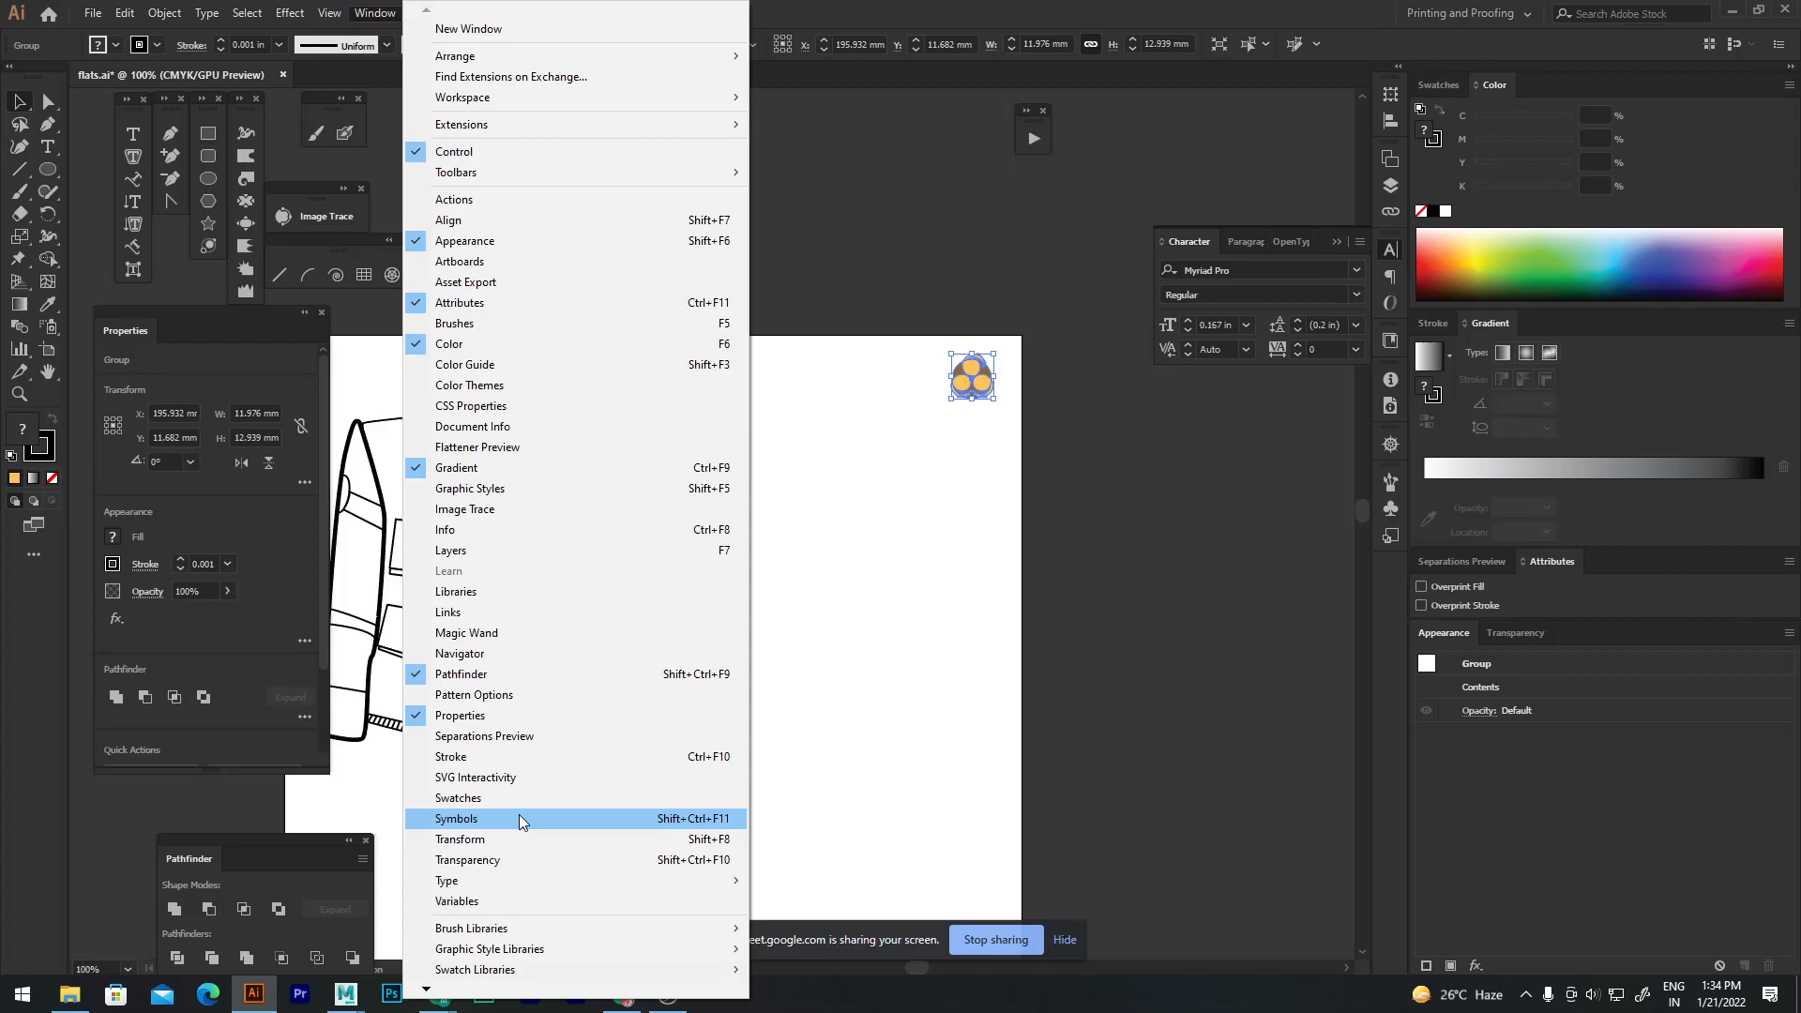
Step: Show the Symbols panel and float it separately beside the artboard motif
left_click(520, 818)
left_click_drag(1210, 474, 1199, 457)
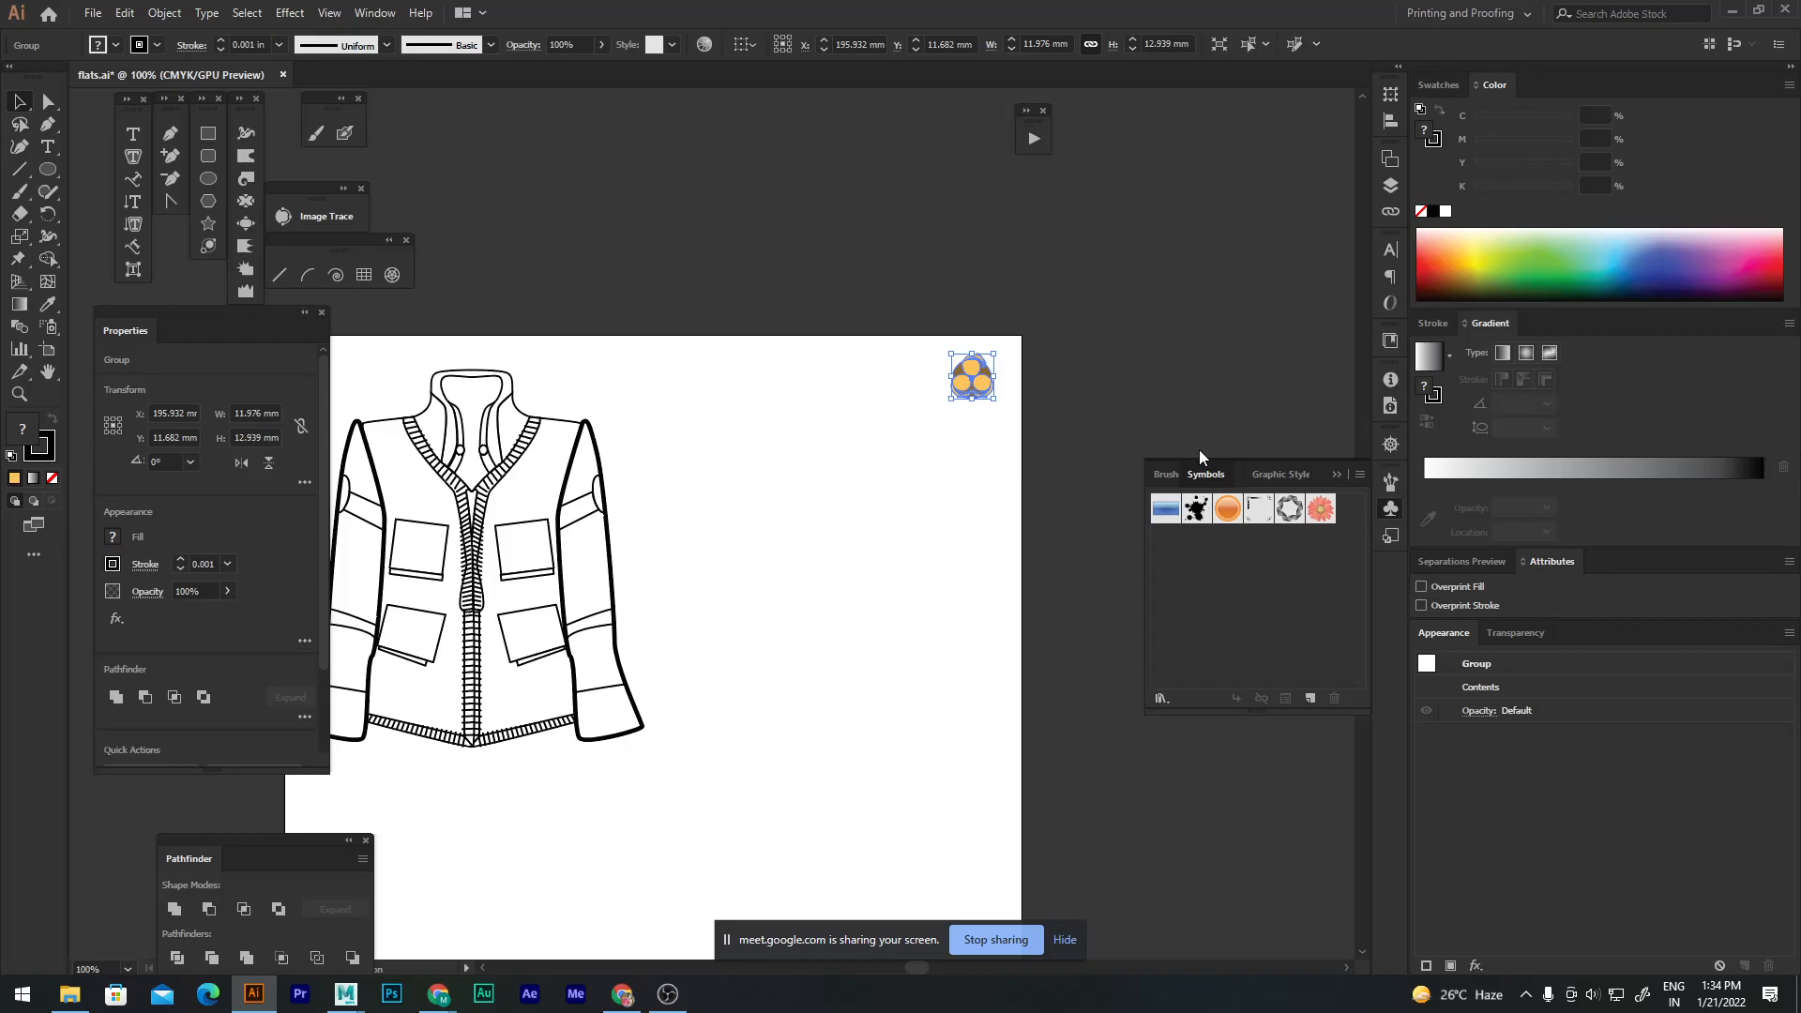
left_click_drag(1200, 451, 1121, 129)
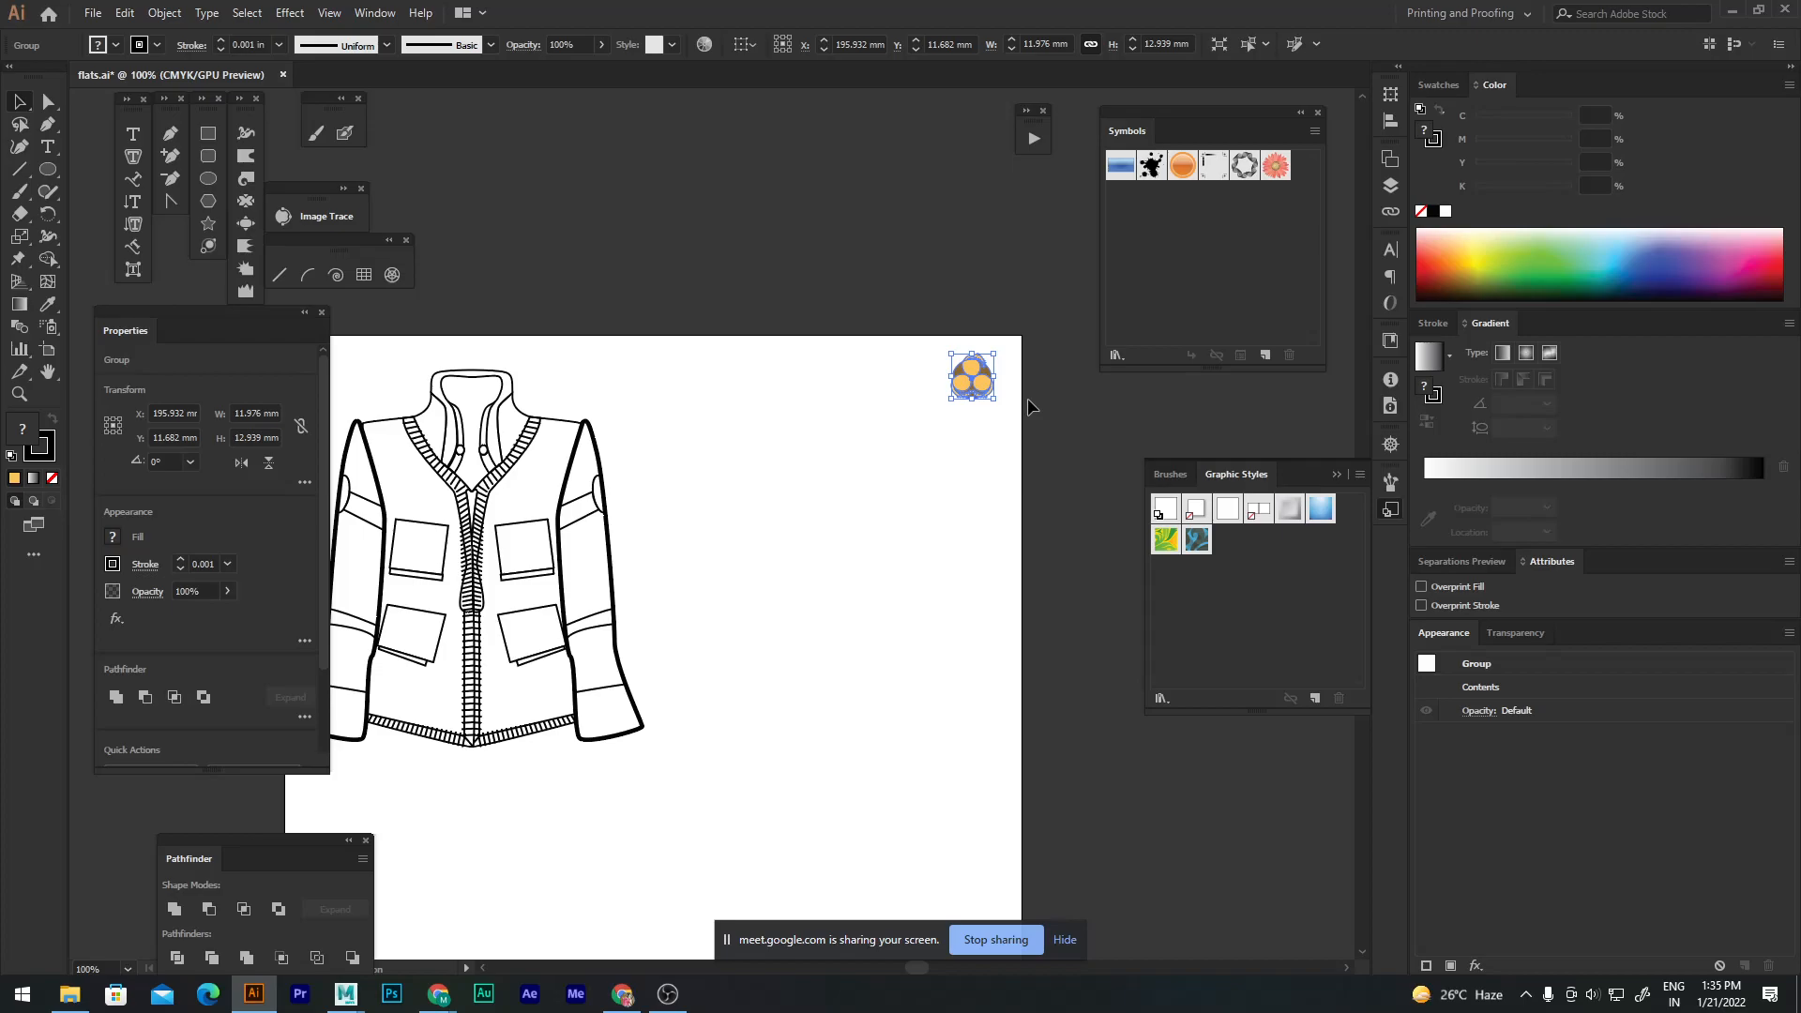
Step: Save the selected motif as a dynamic symbol named nuke_pattern with Graphic export type and guides for 9-slice scaling enabled
key("F8")
left_click(690, 208)
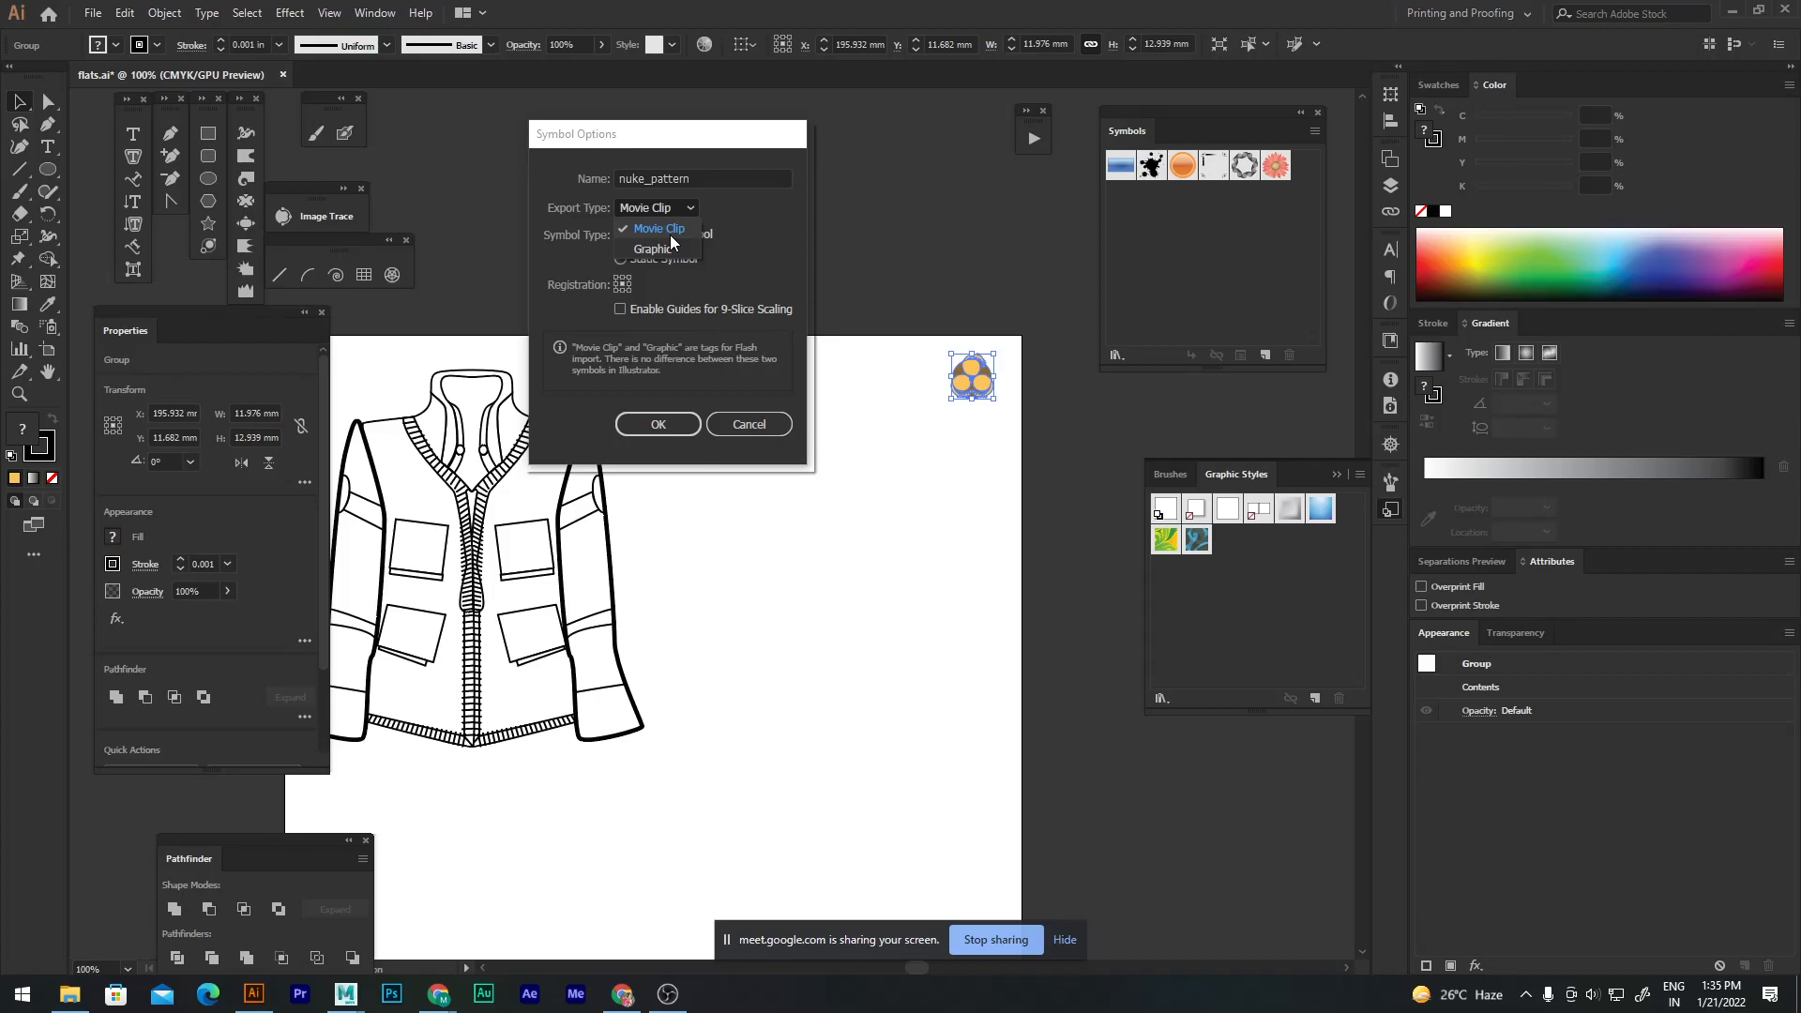
left_click(667, 248)
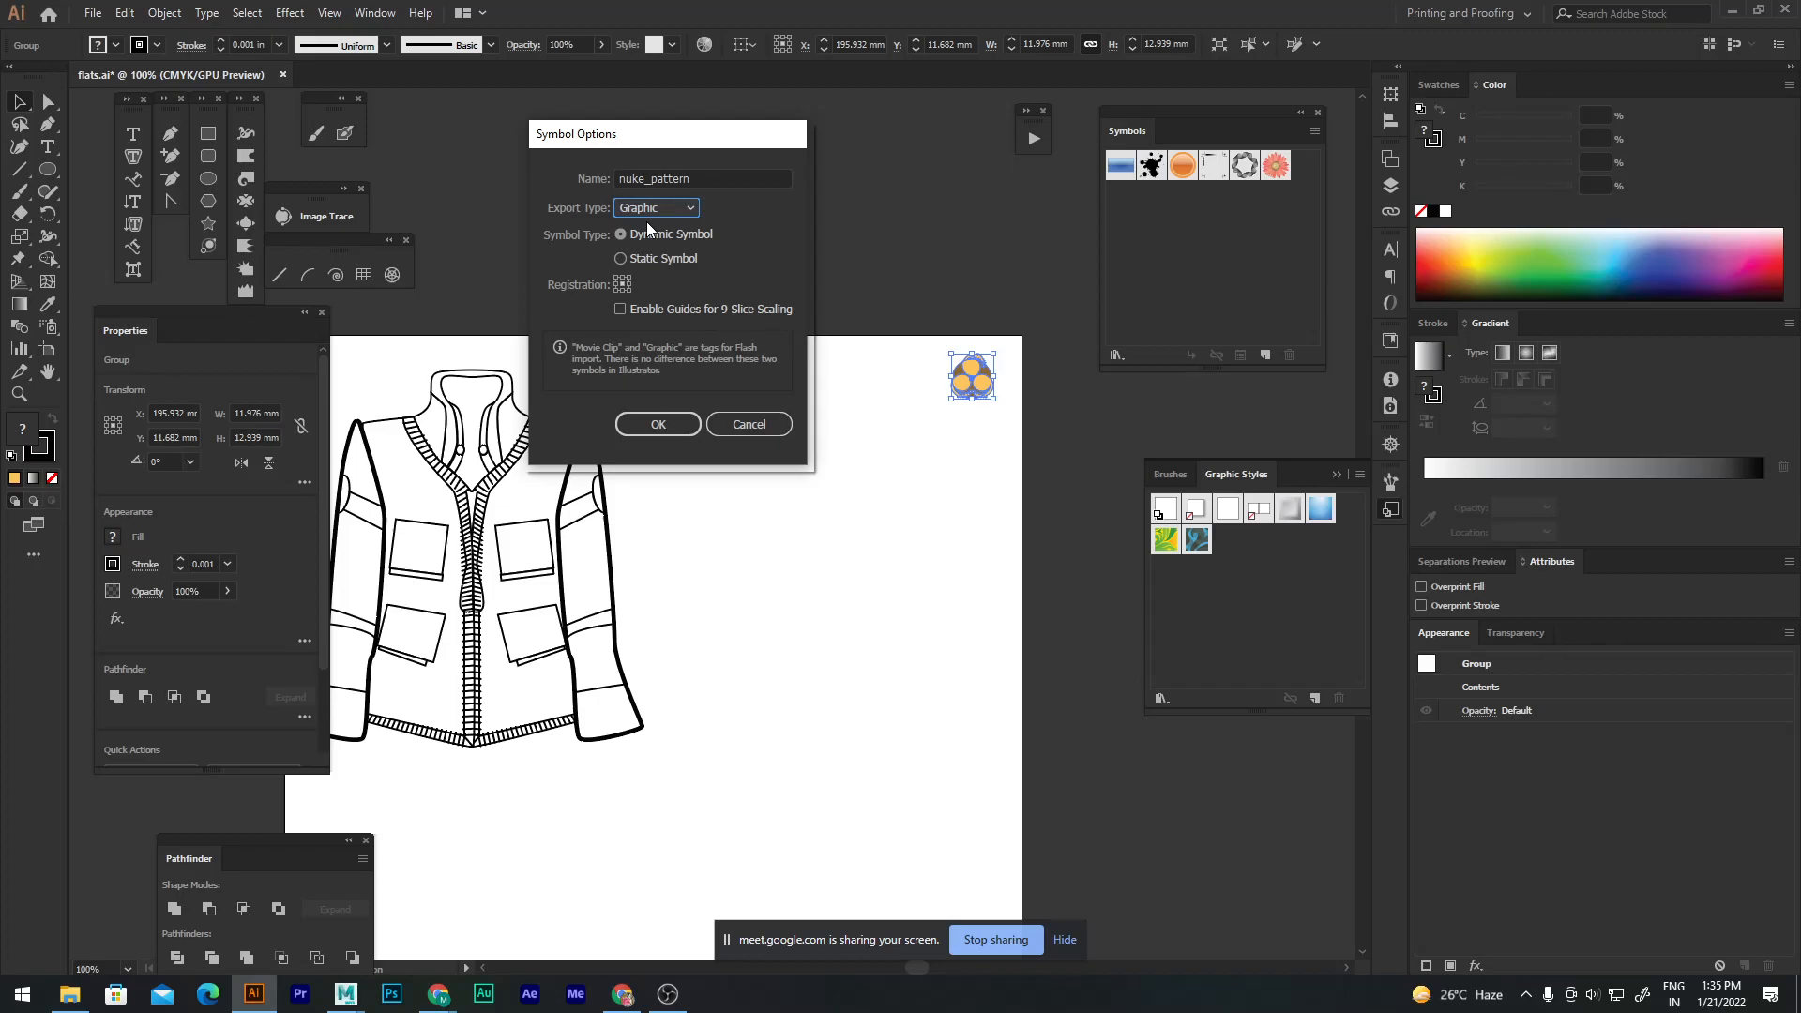
left_click_drag(670, 144, 749, 130)
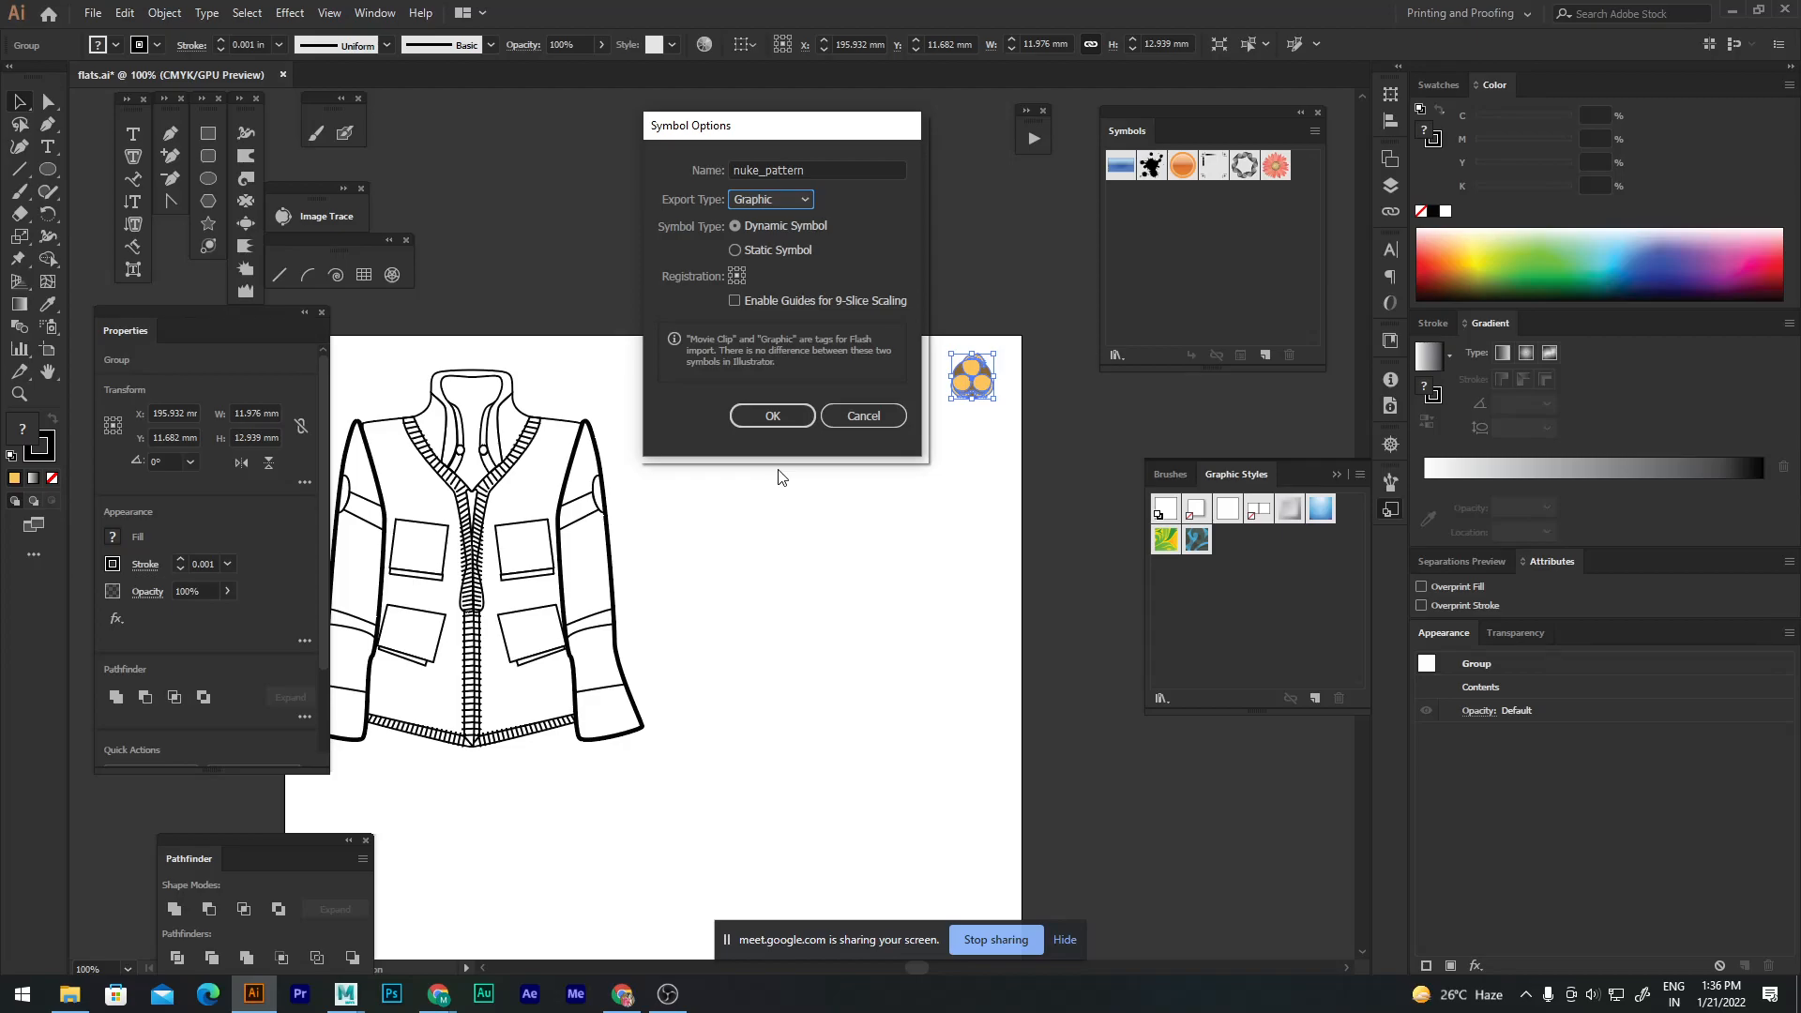
left_click(735, 301)
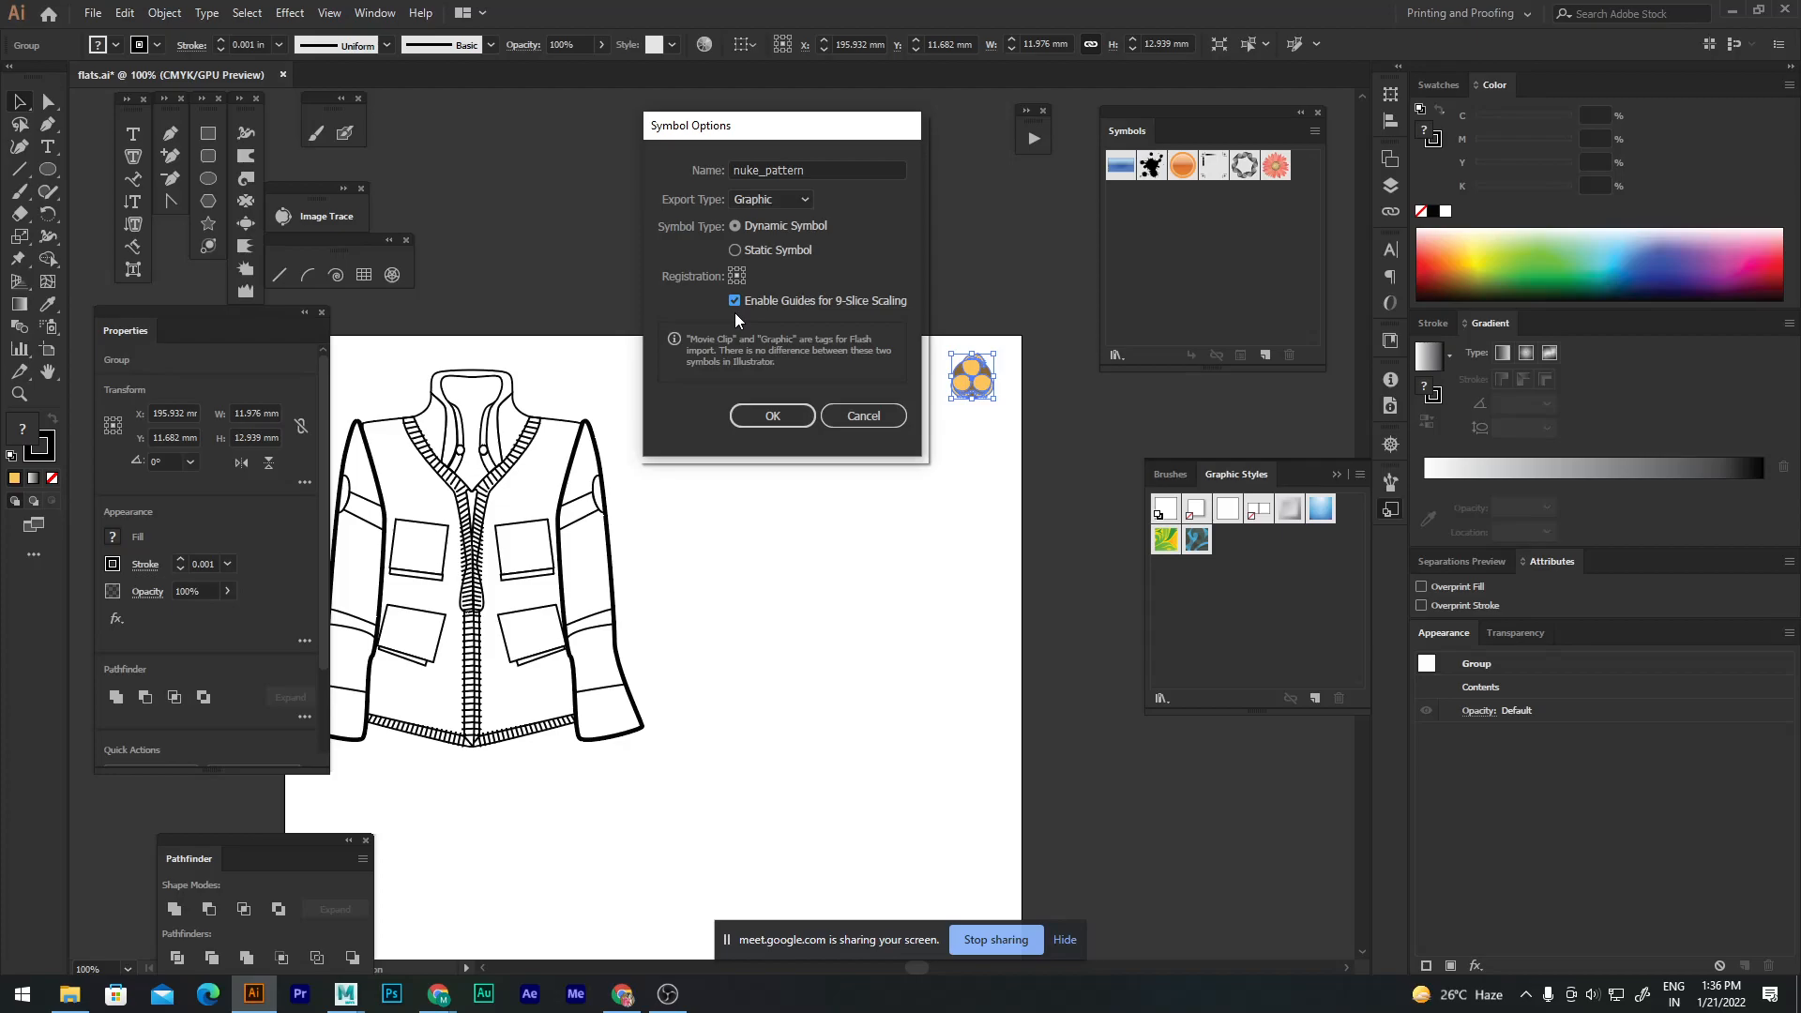
left_click(773, 414)
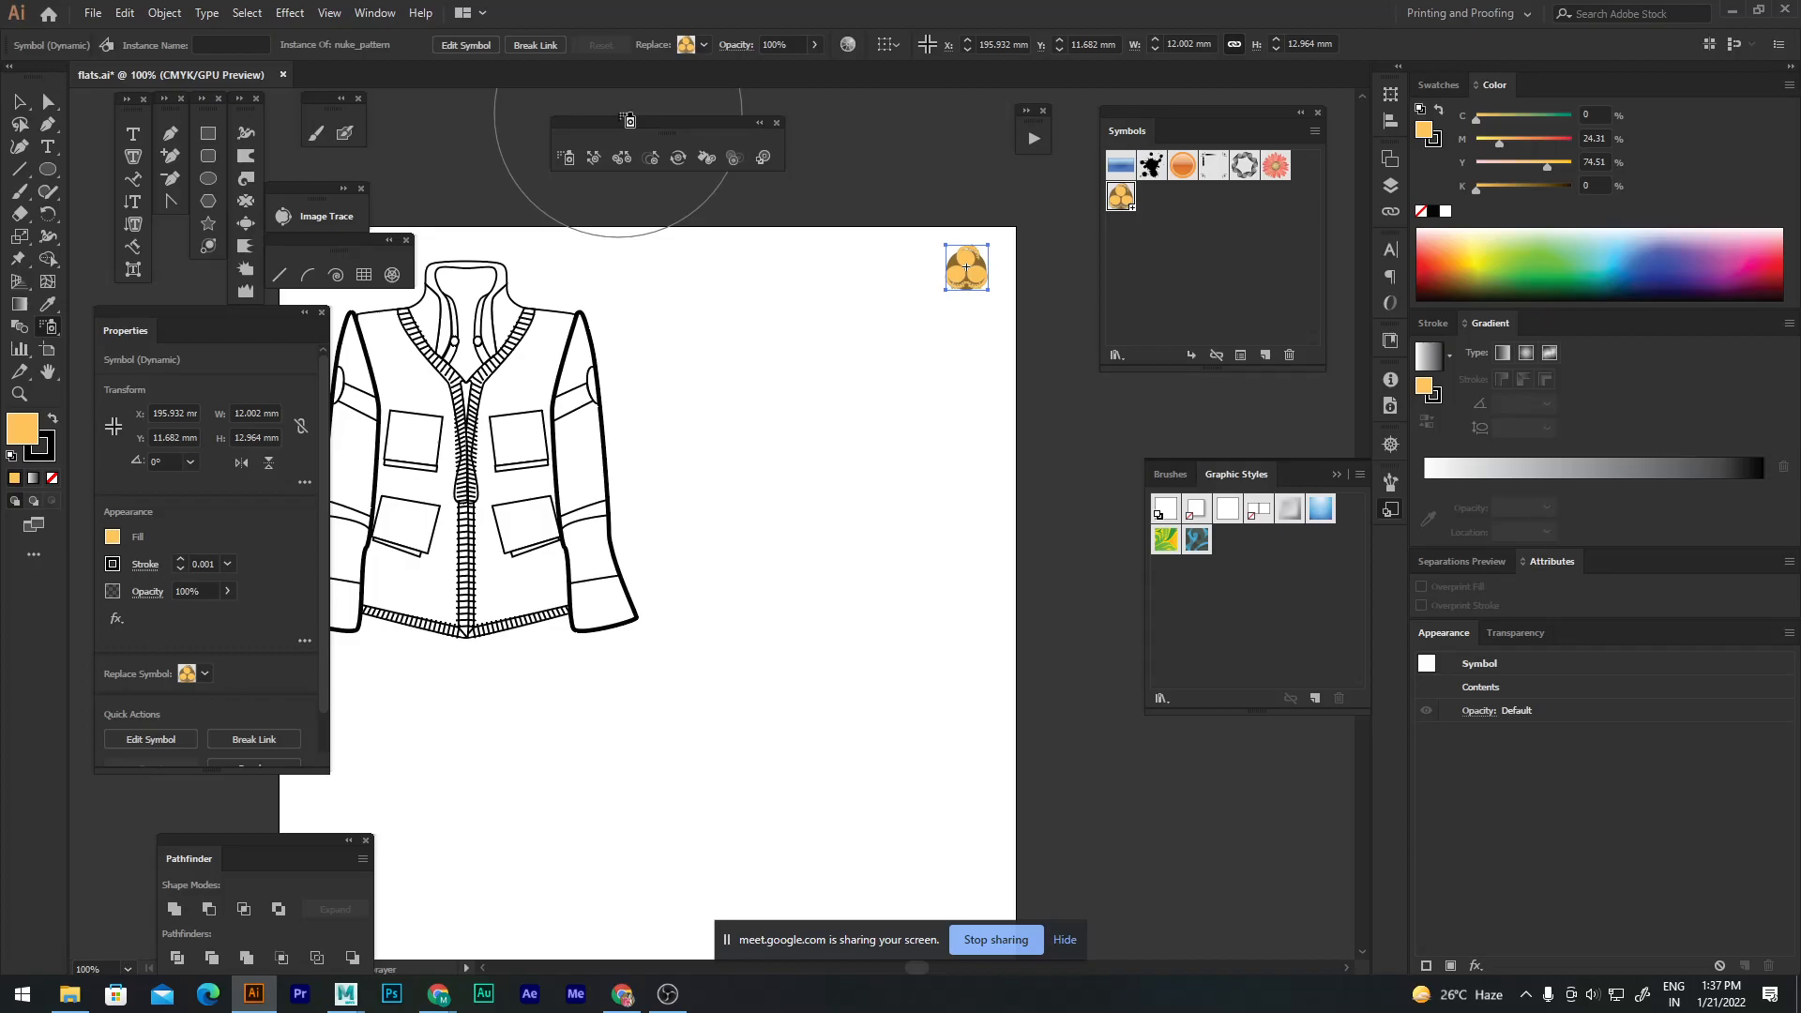
Step: Spray nuke_pattern symbols over the jacket and confine them to the outlines of its front body panels
left_click(720, 349)
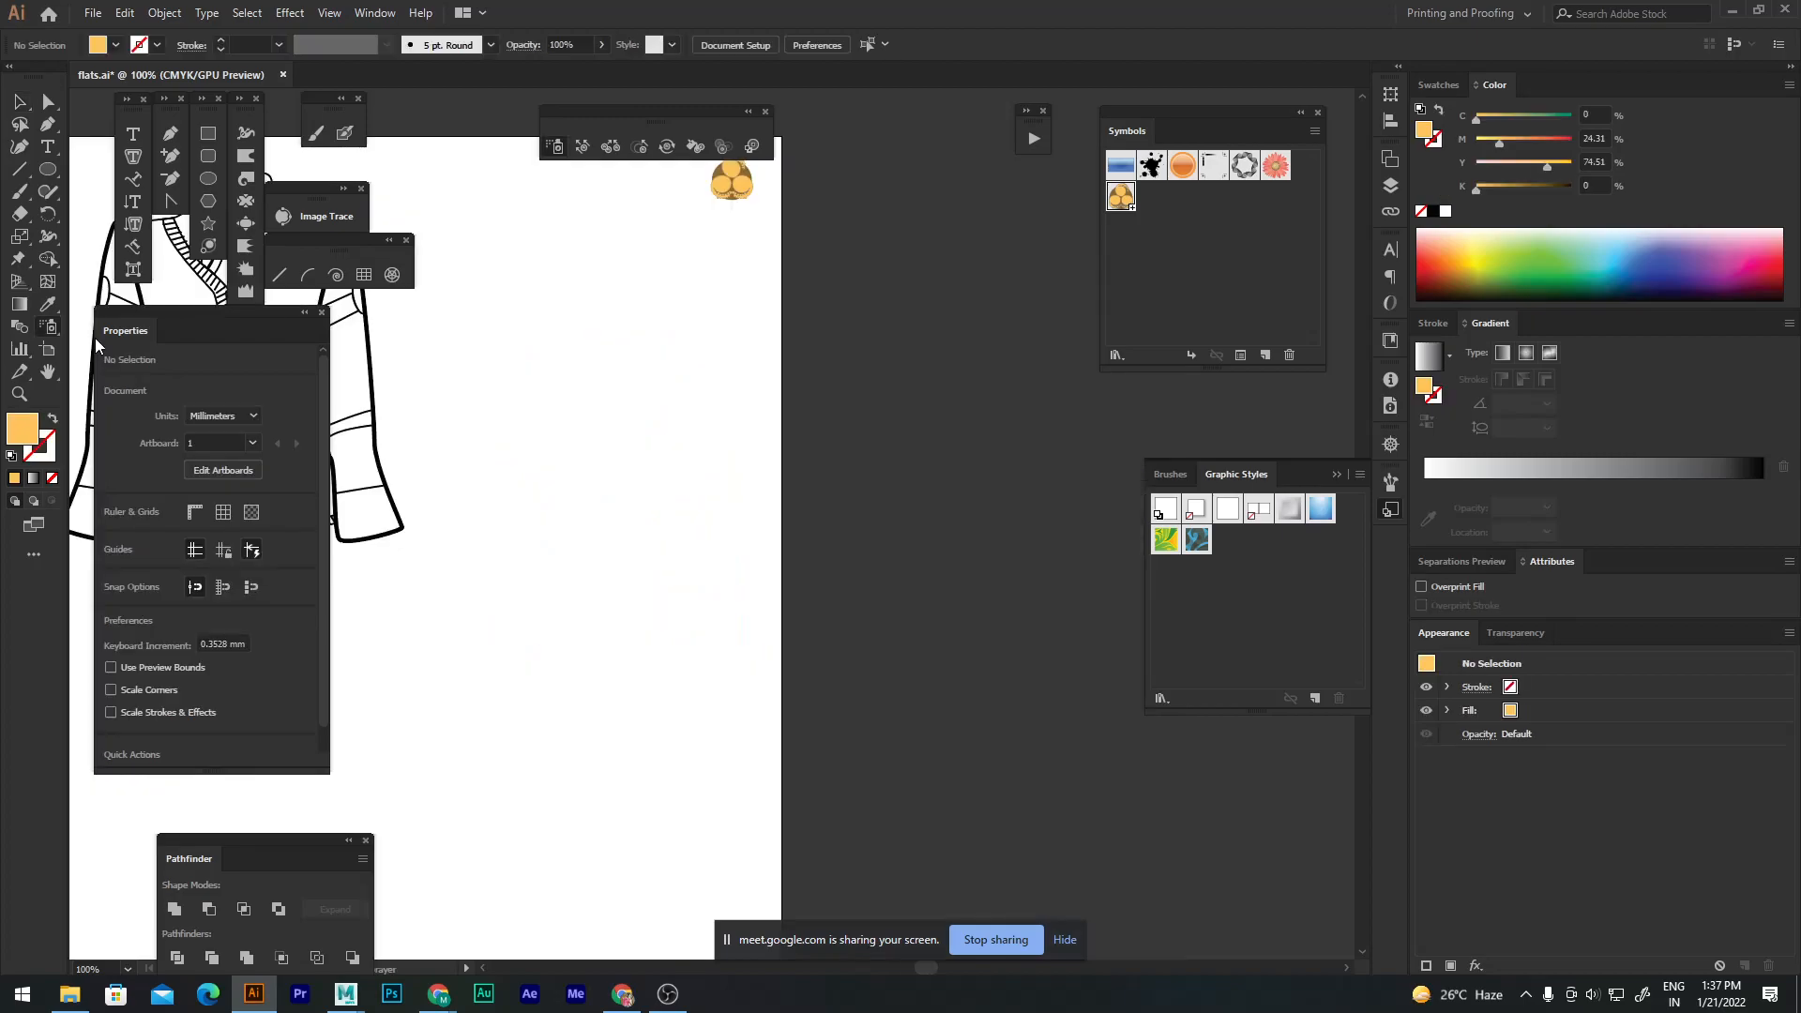
left_click_drag(553, 329, 685, 472)
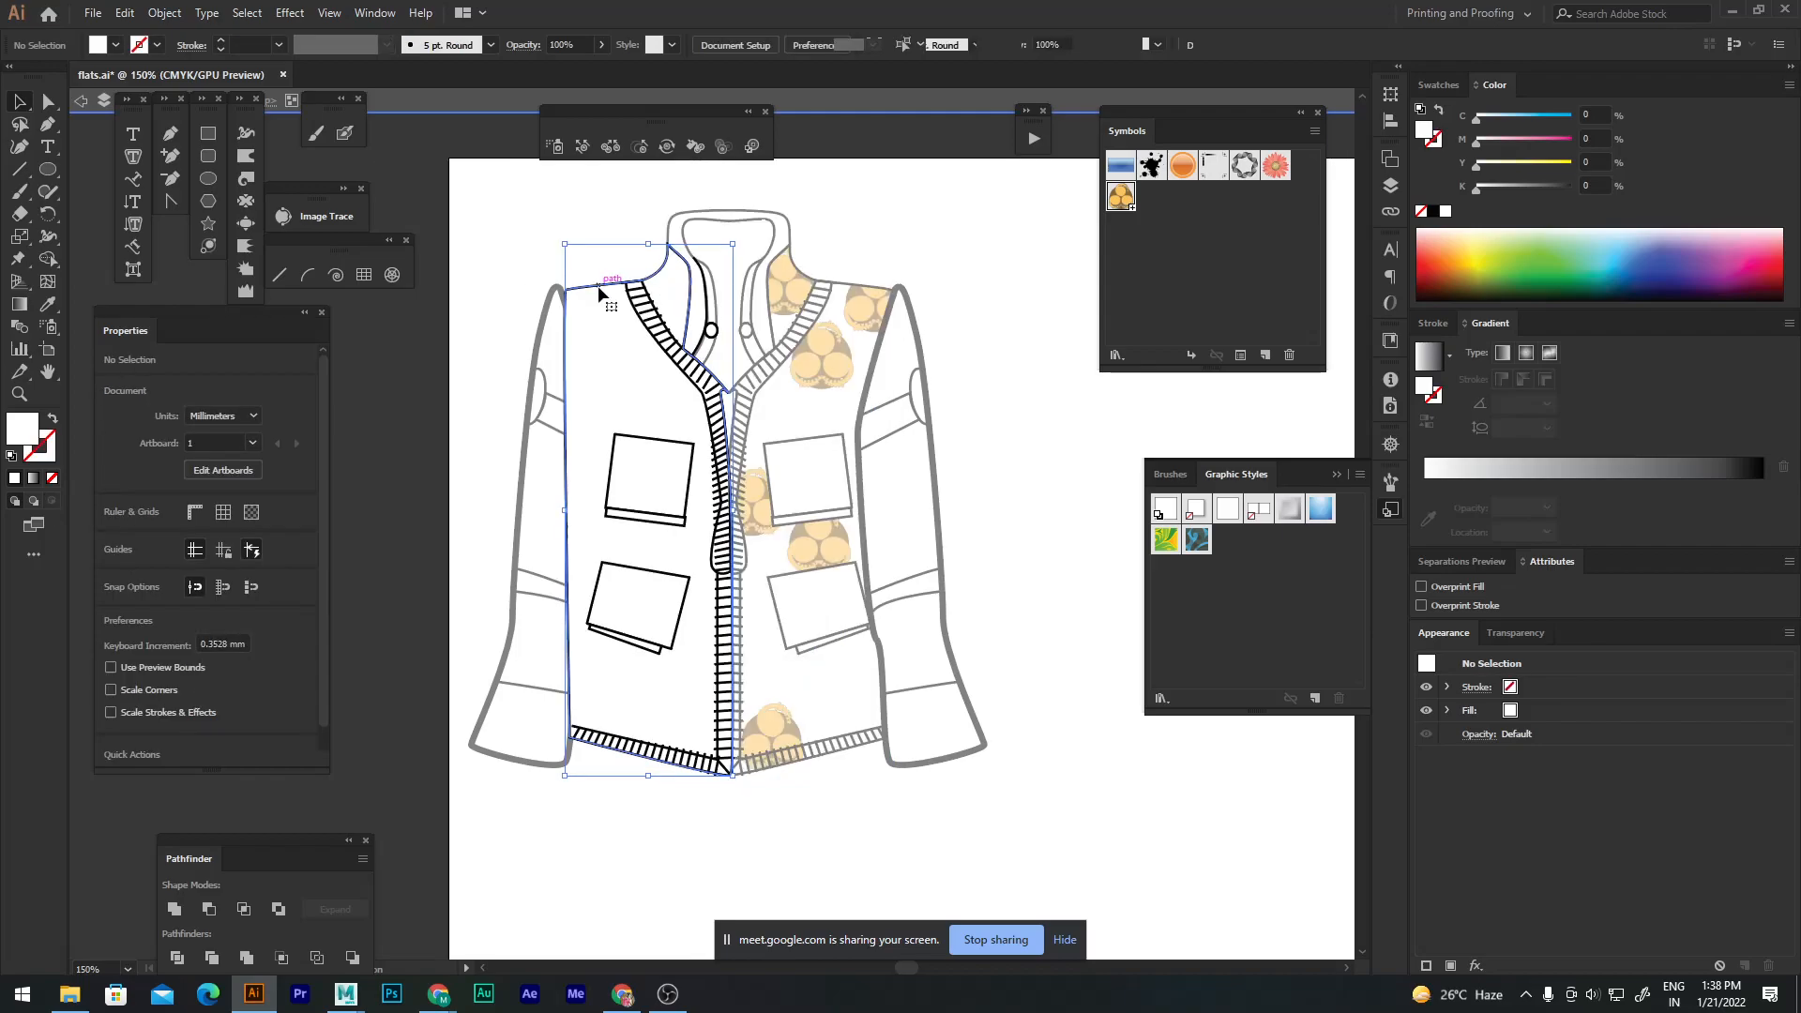
left_click(599, 293)
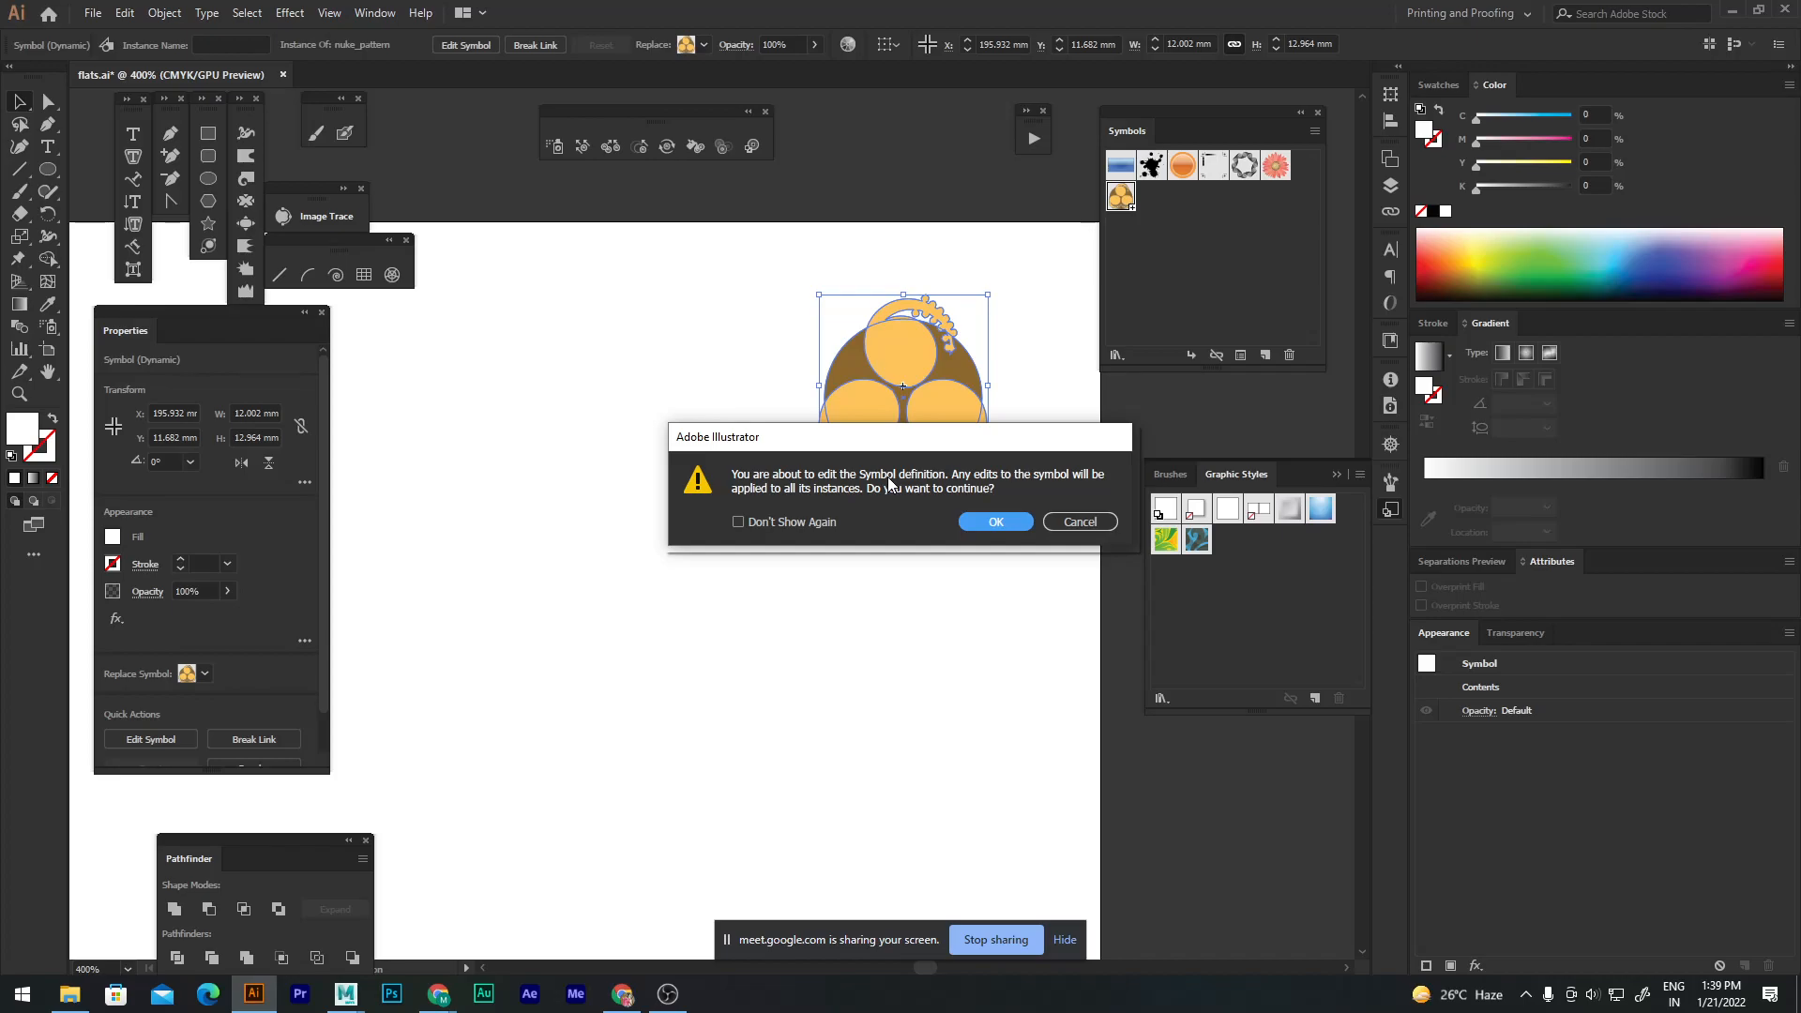
Step: Edit the nuke_pattern symbol definition, recolouring its orange shapes black and cutting a round hole in each of the three discs
key("Return")
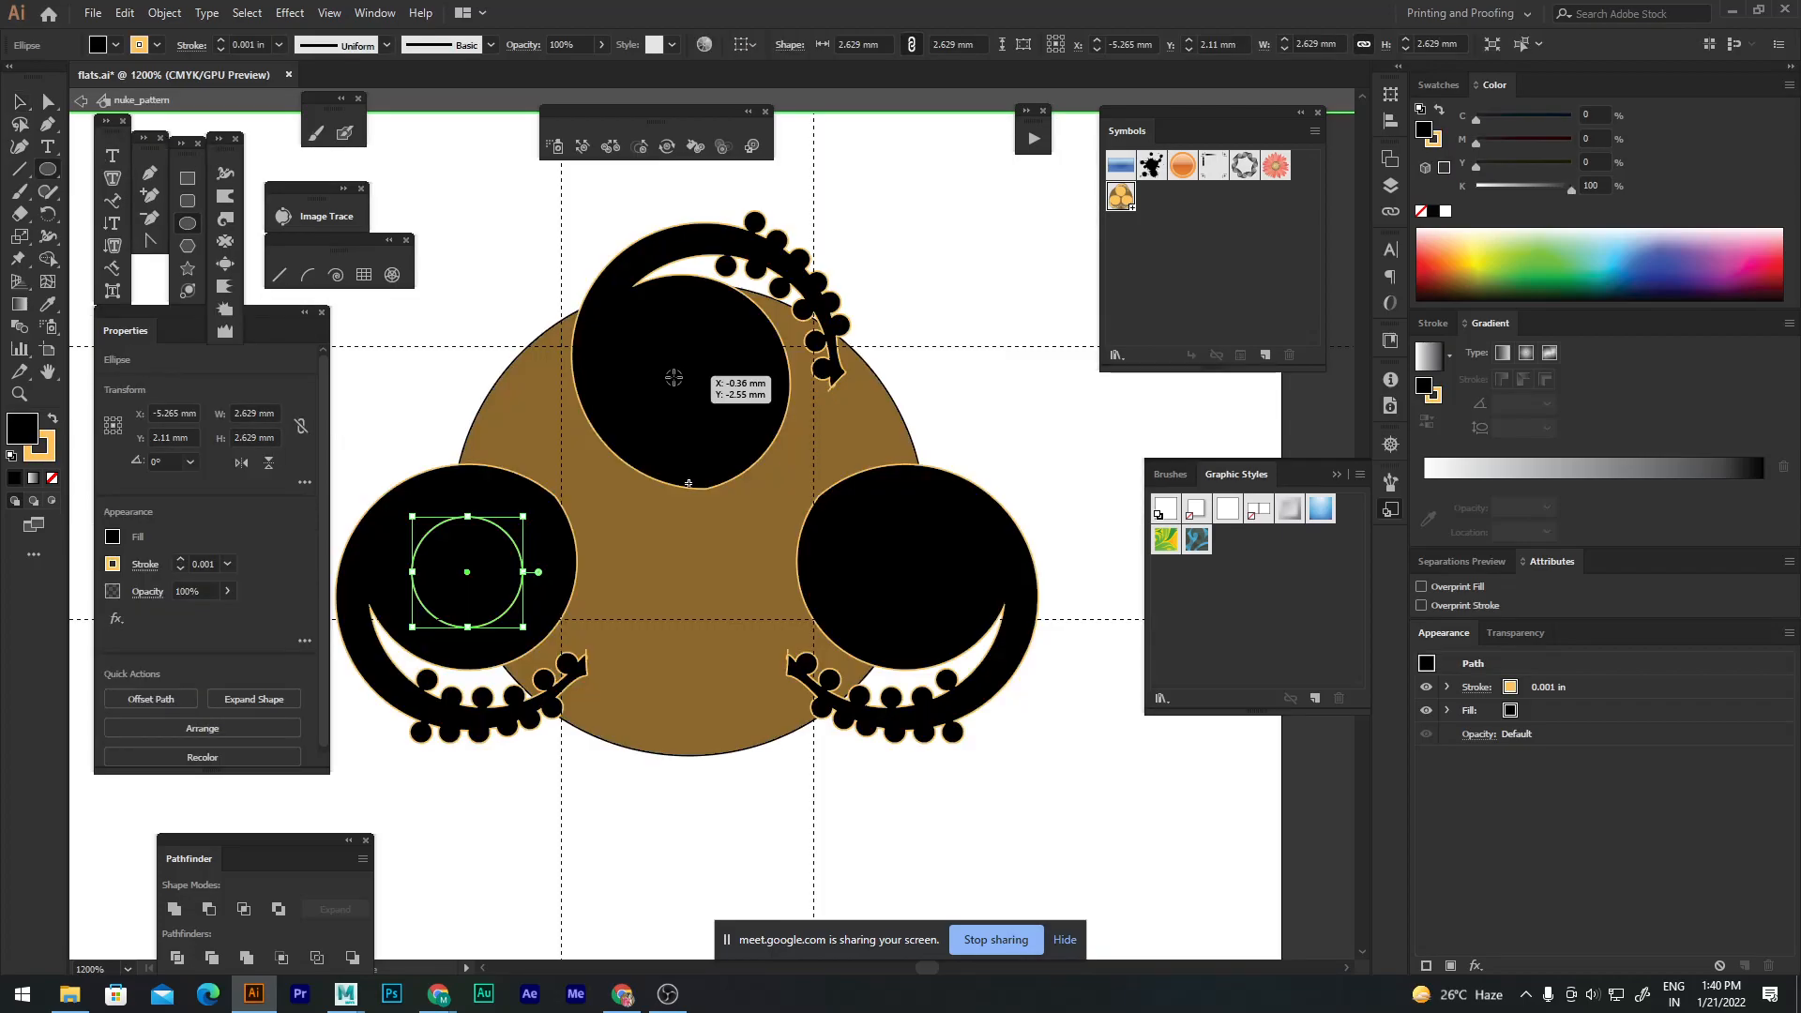
left_click_drag(674, 378, 733, 332)
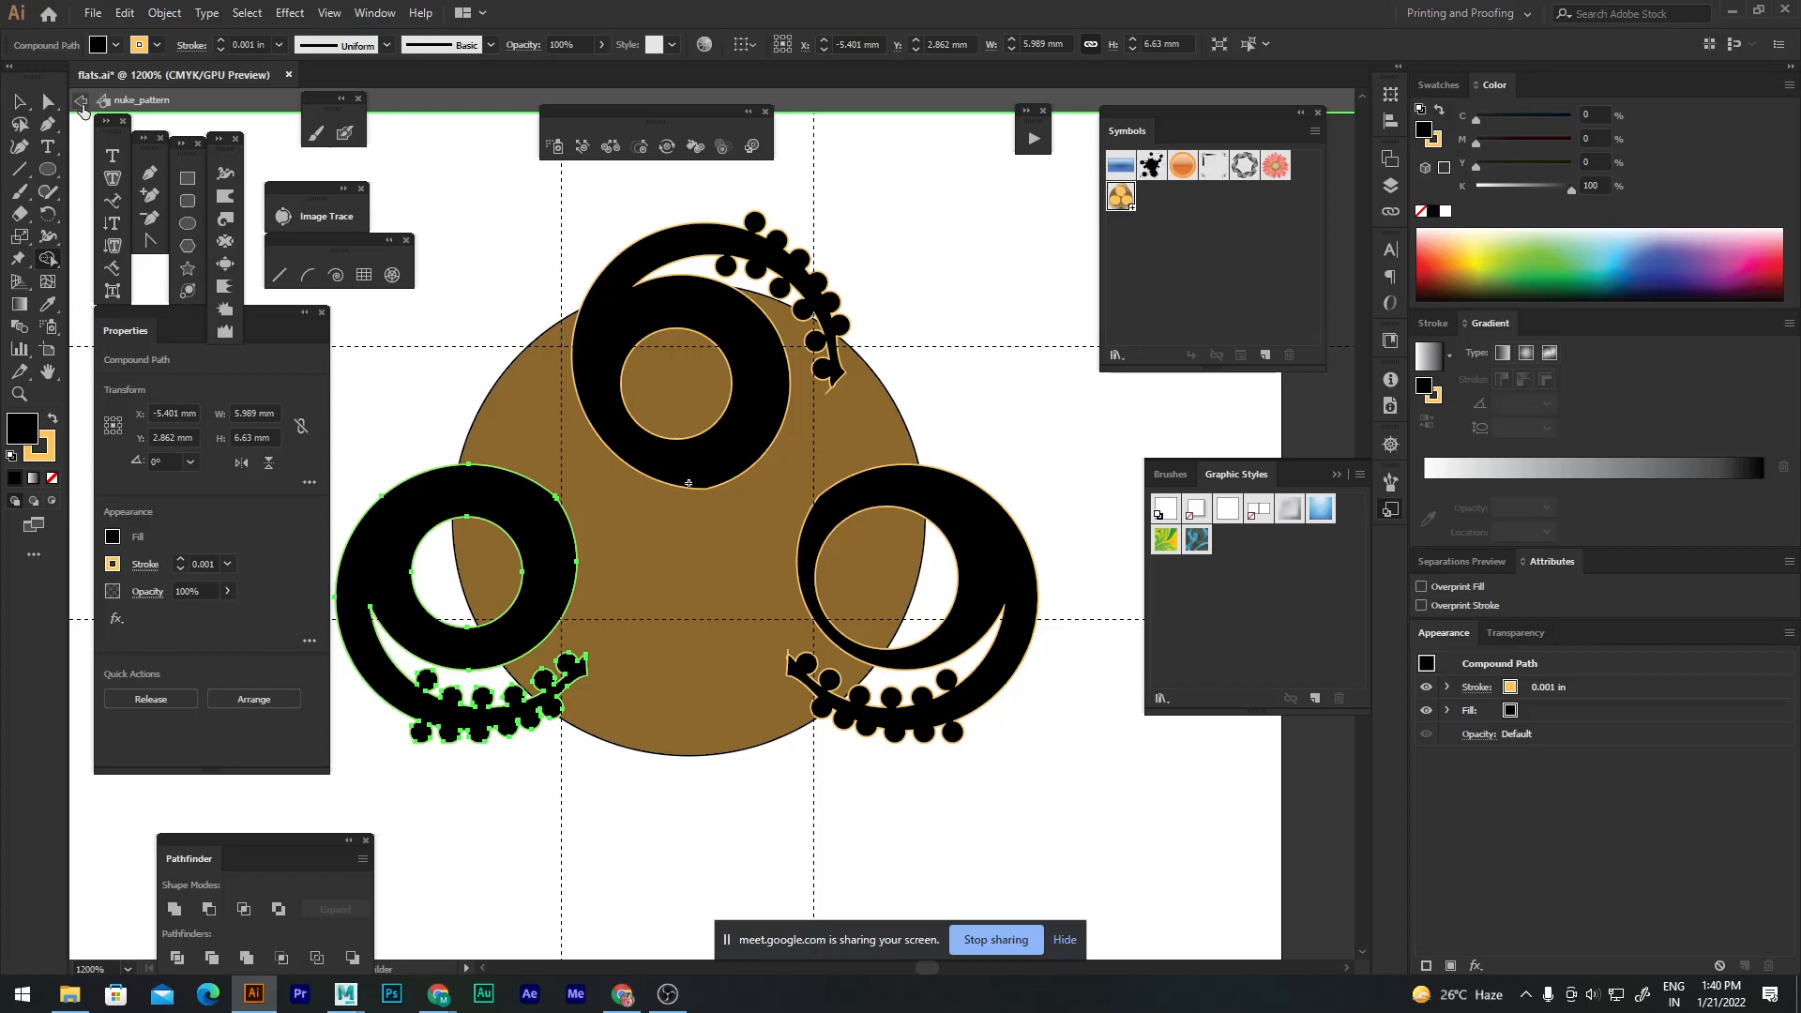
left_click(82, 101)
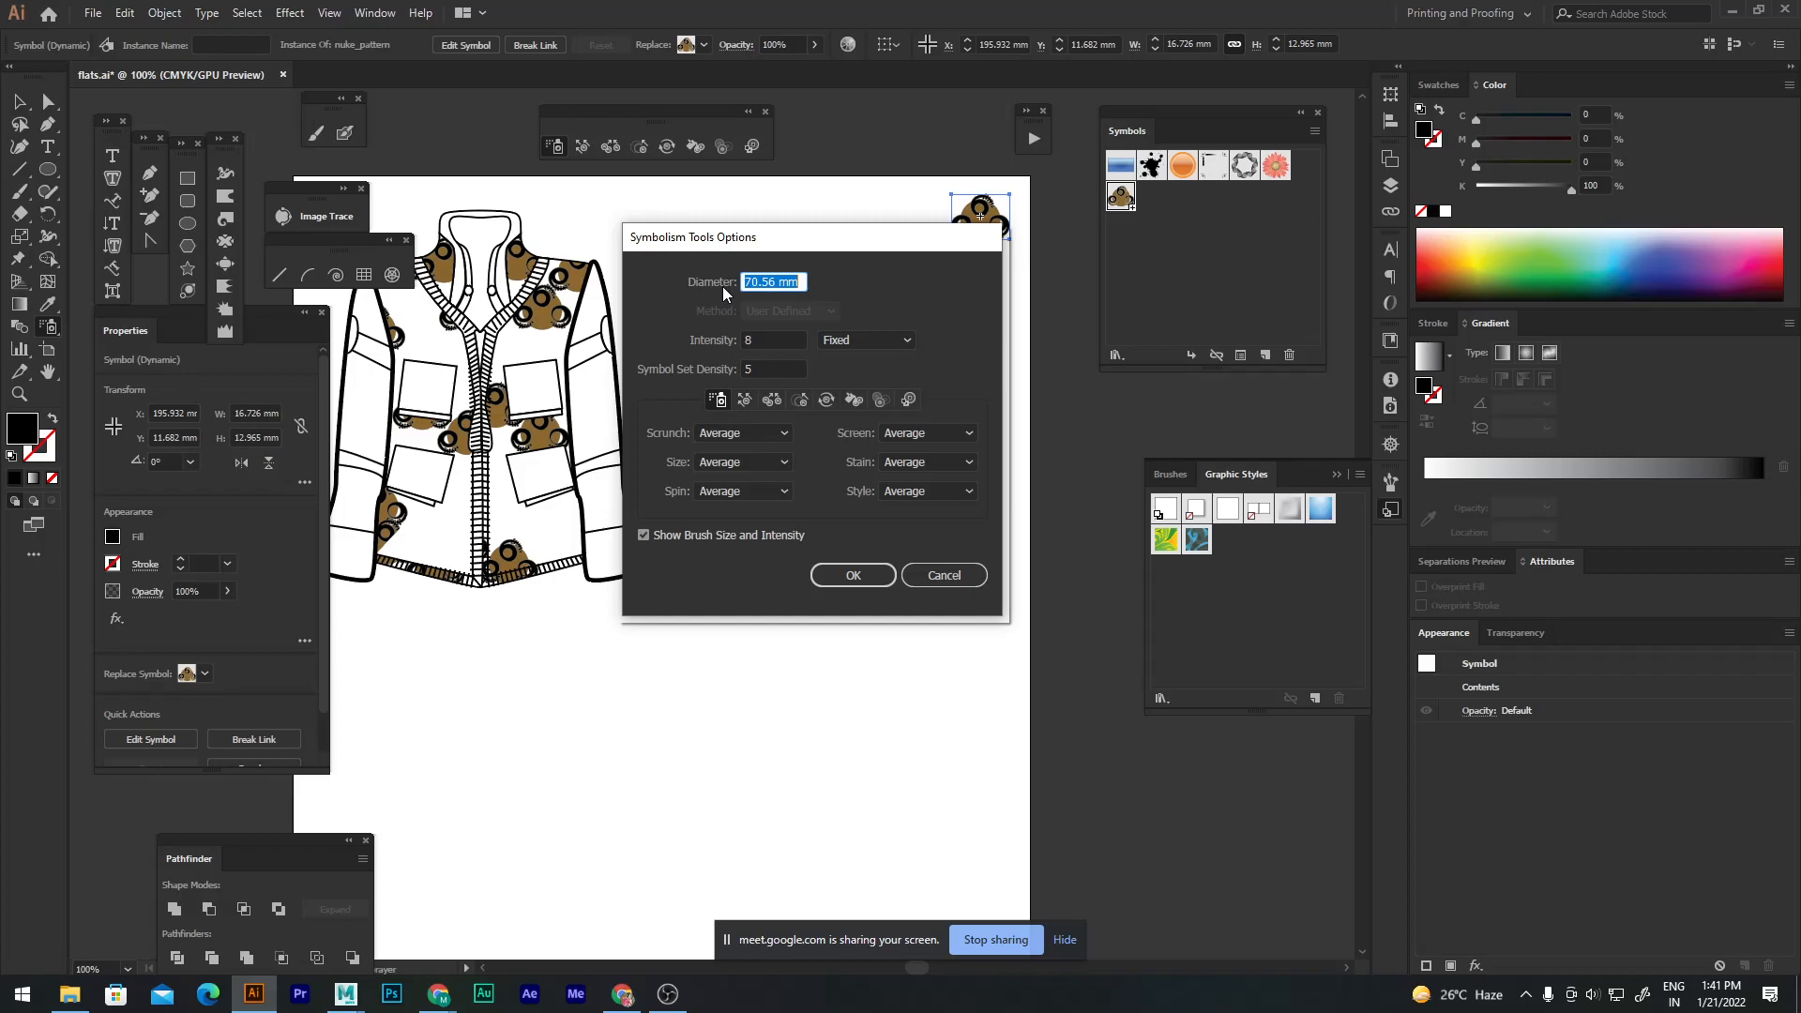
Step: Try spraying a cluster of nuke_pattern symbols beside the jacket with an enlarged brush diameter, and undo it
key("Return")
scroll(849, 516, "down", 2)
left_click(849, 516)
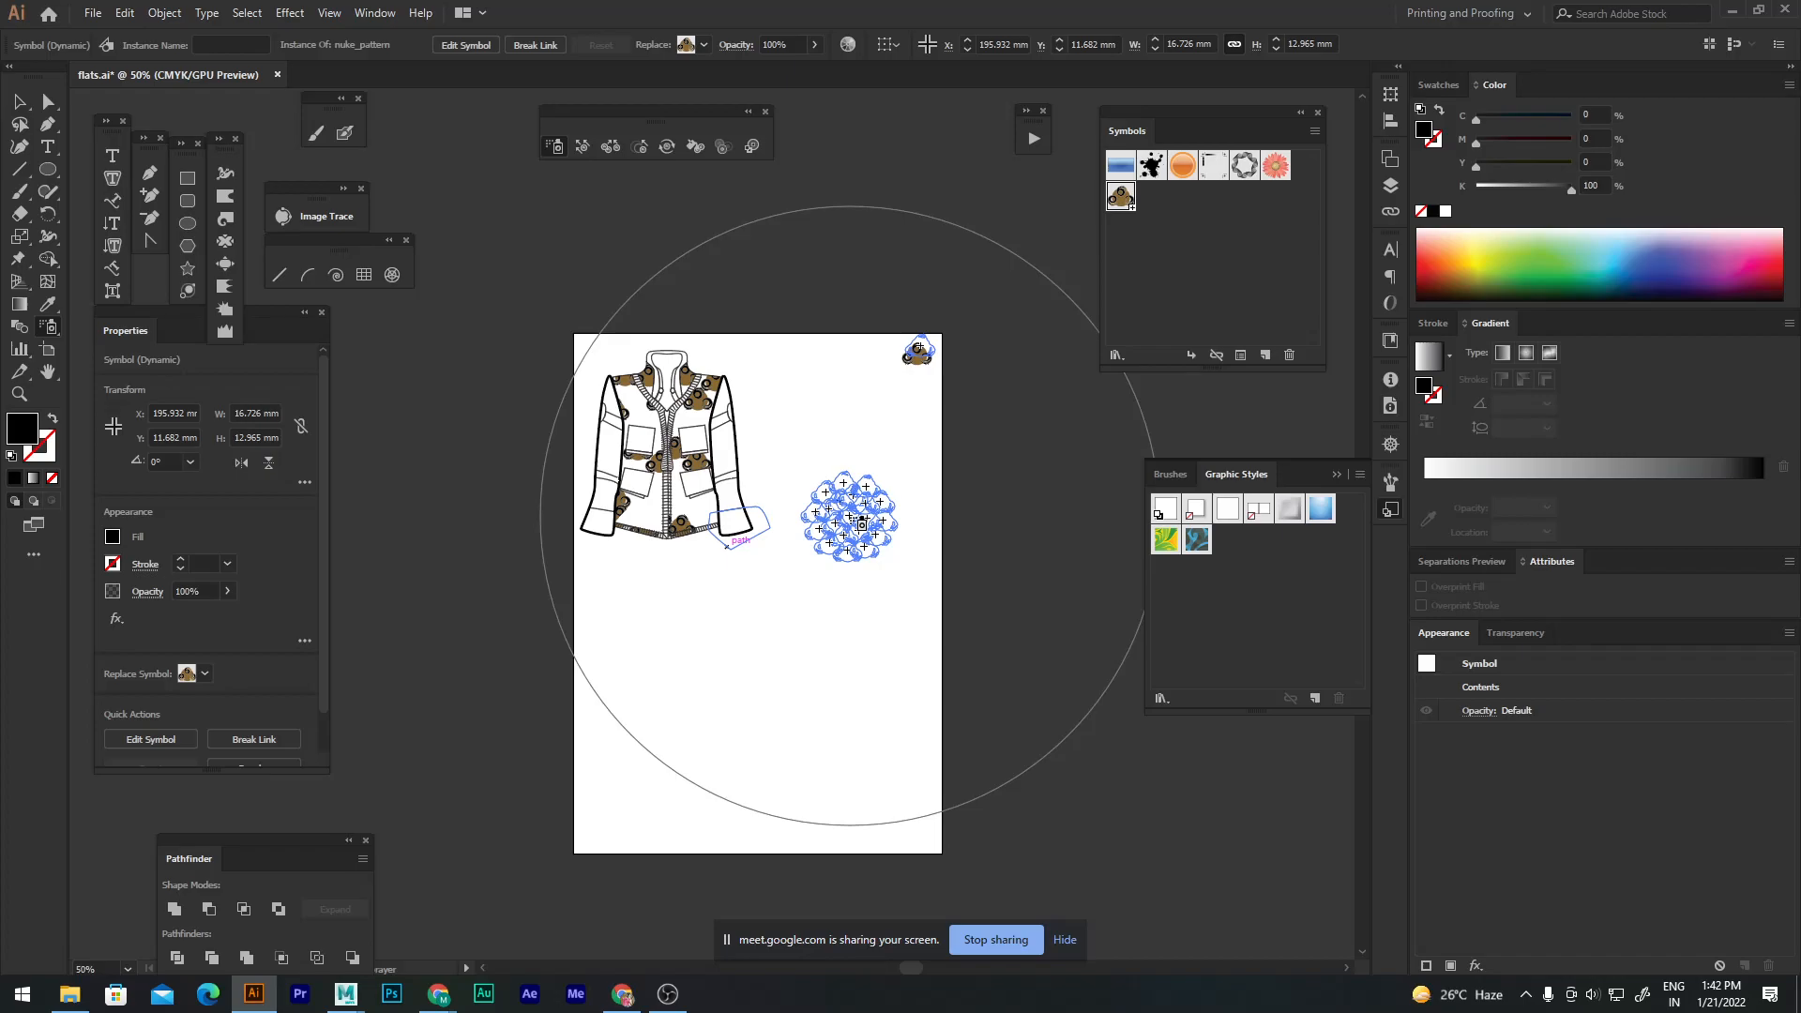
key("ctrl+z")
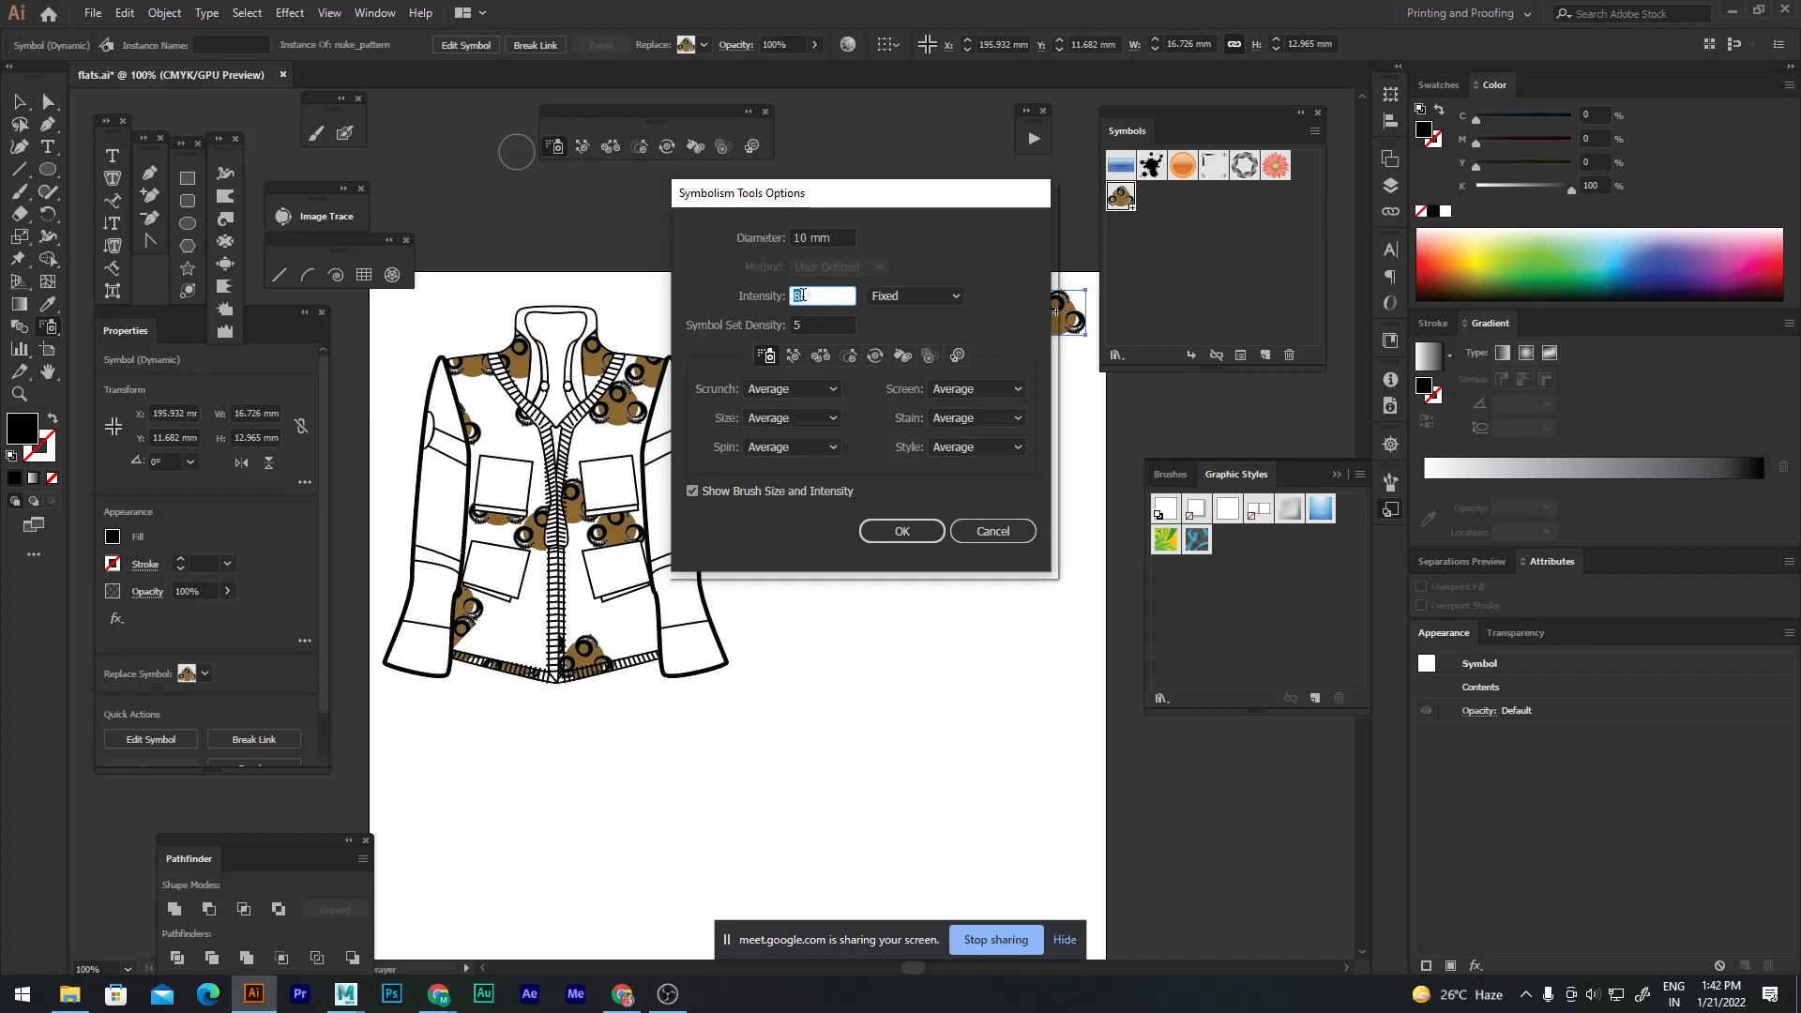
Step: Try spraying separate symbol clusters beside the jacket with a 10 mm brush and intensity 2, and undo them
type("2")
key("shift+Tab")
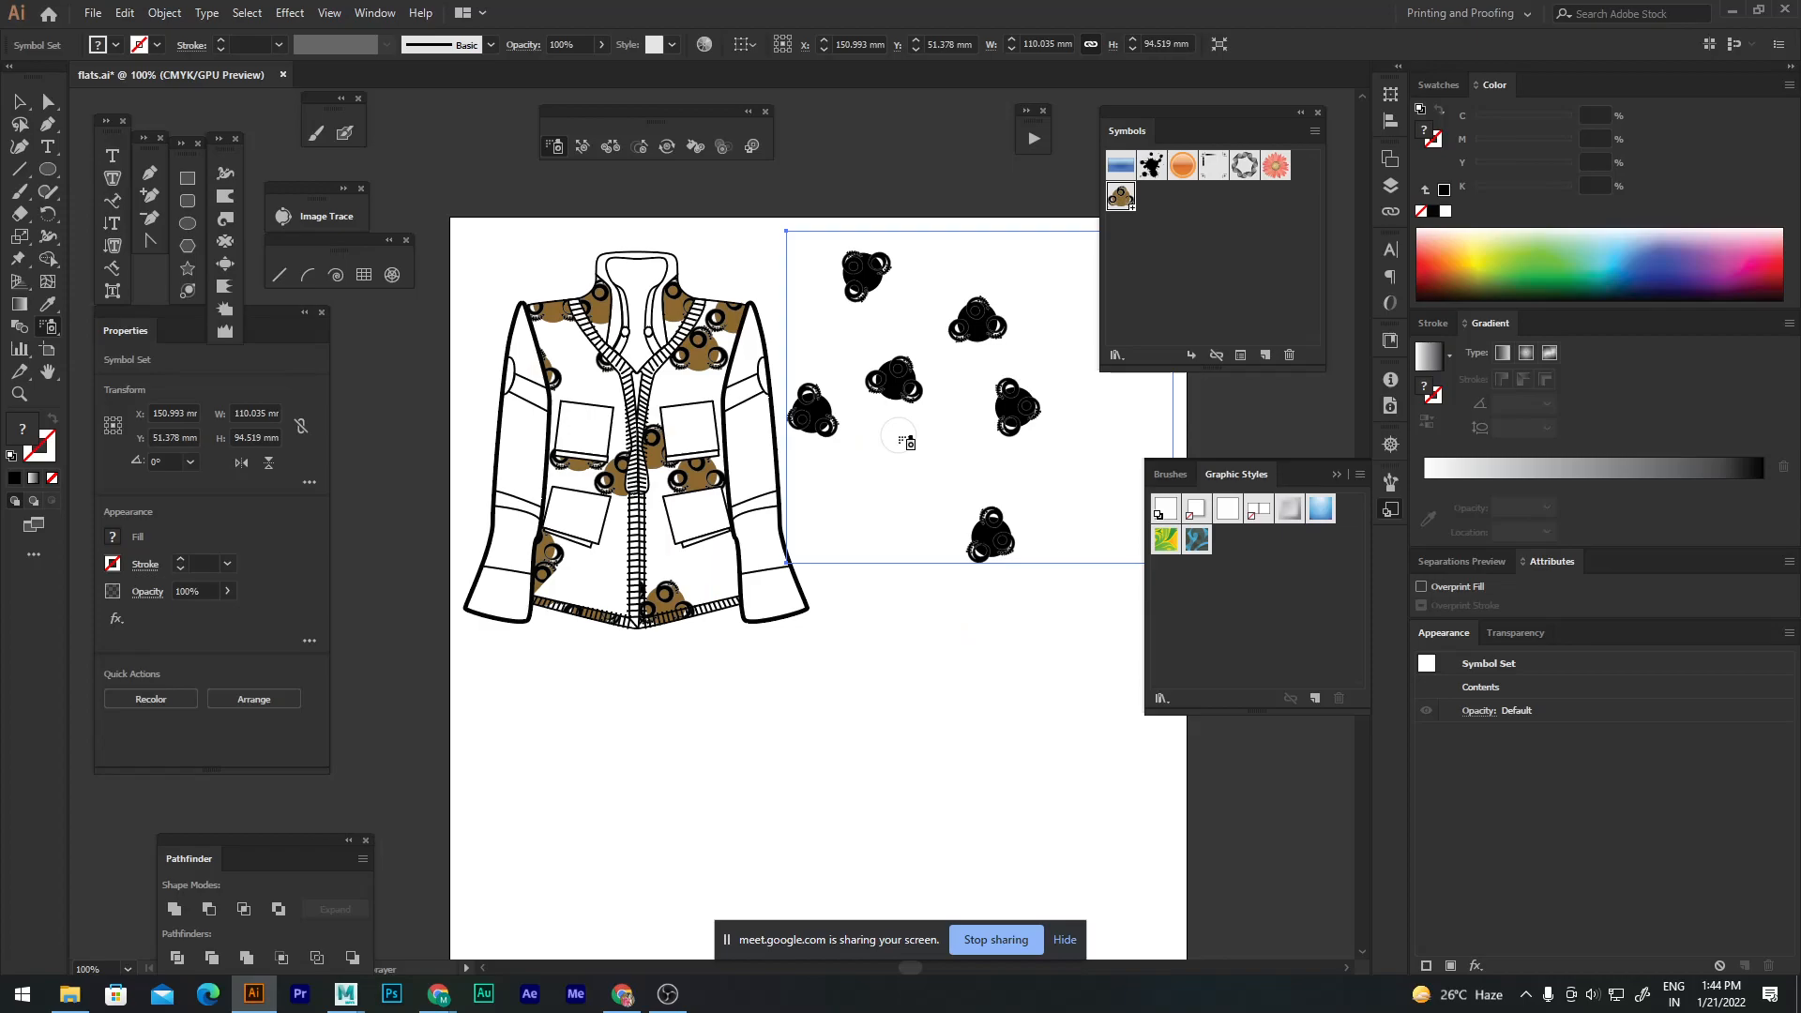
key("ctrl+z")
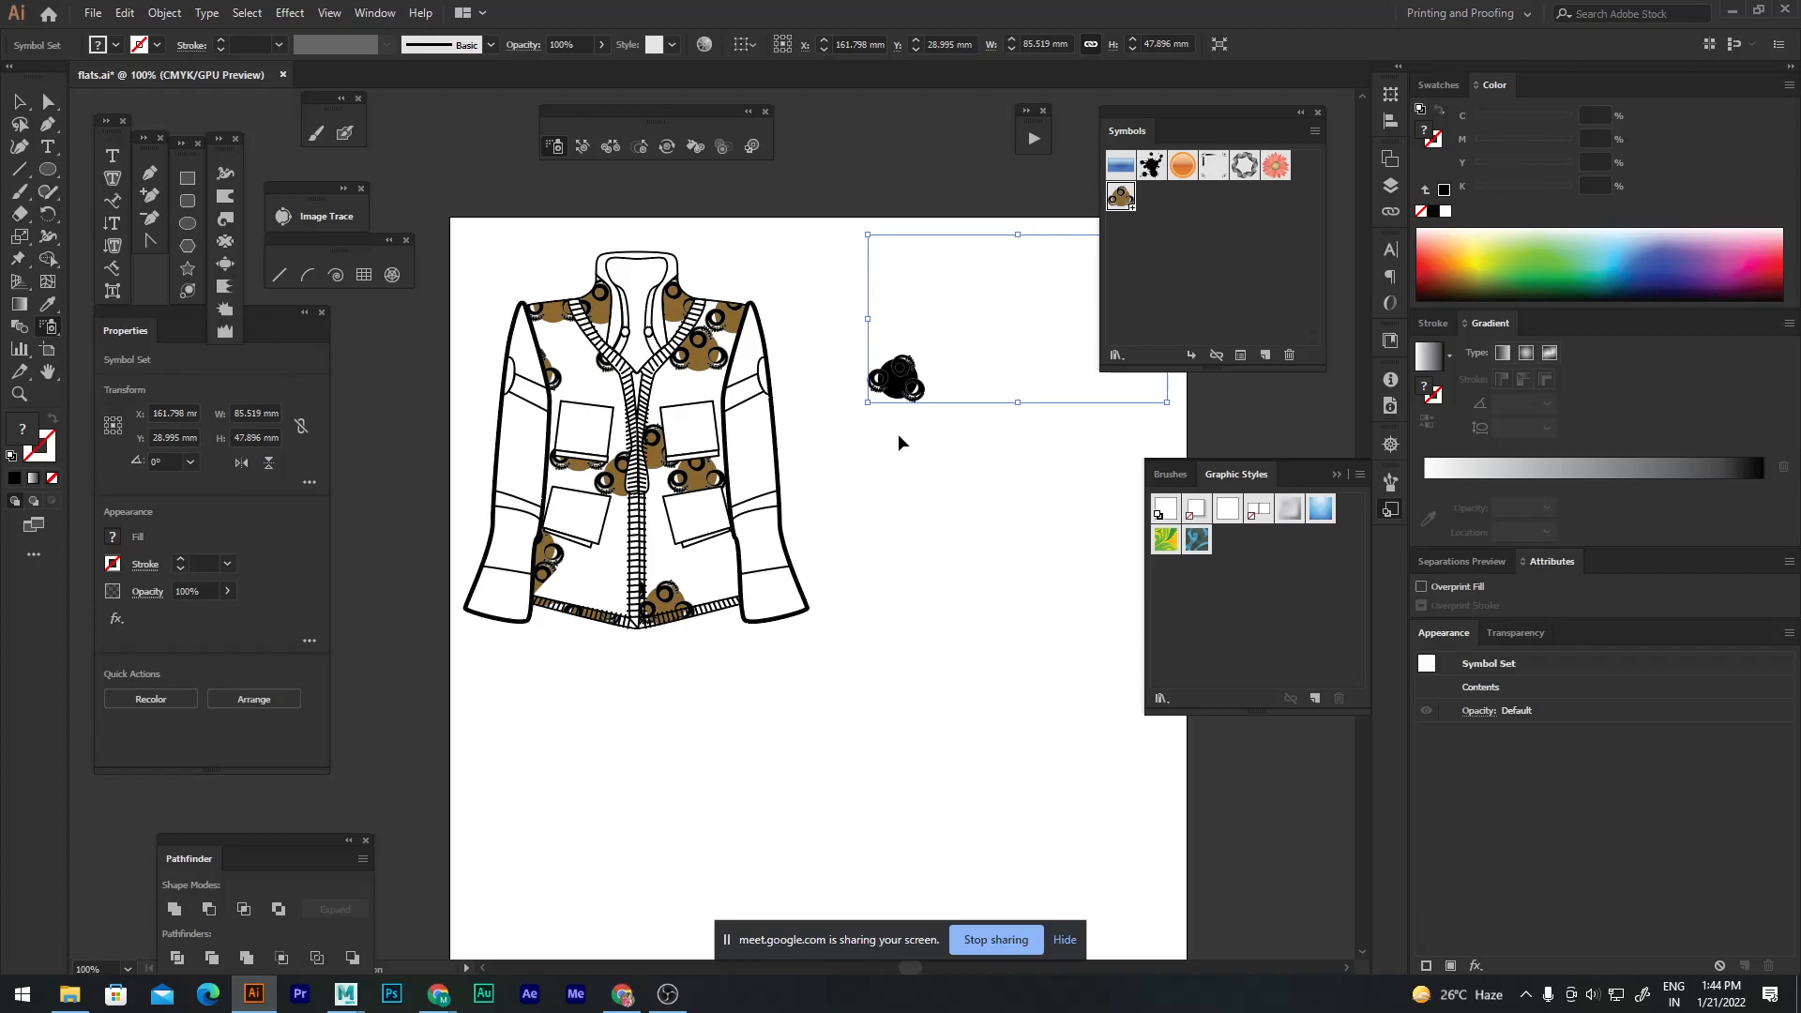
key("ctrl+z")
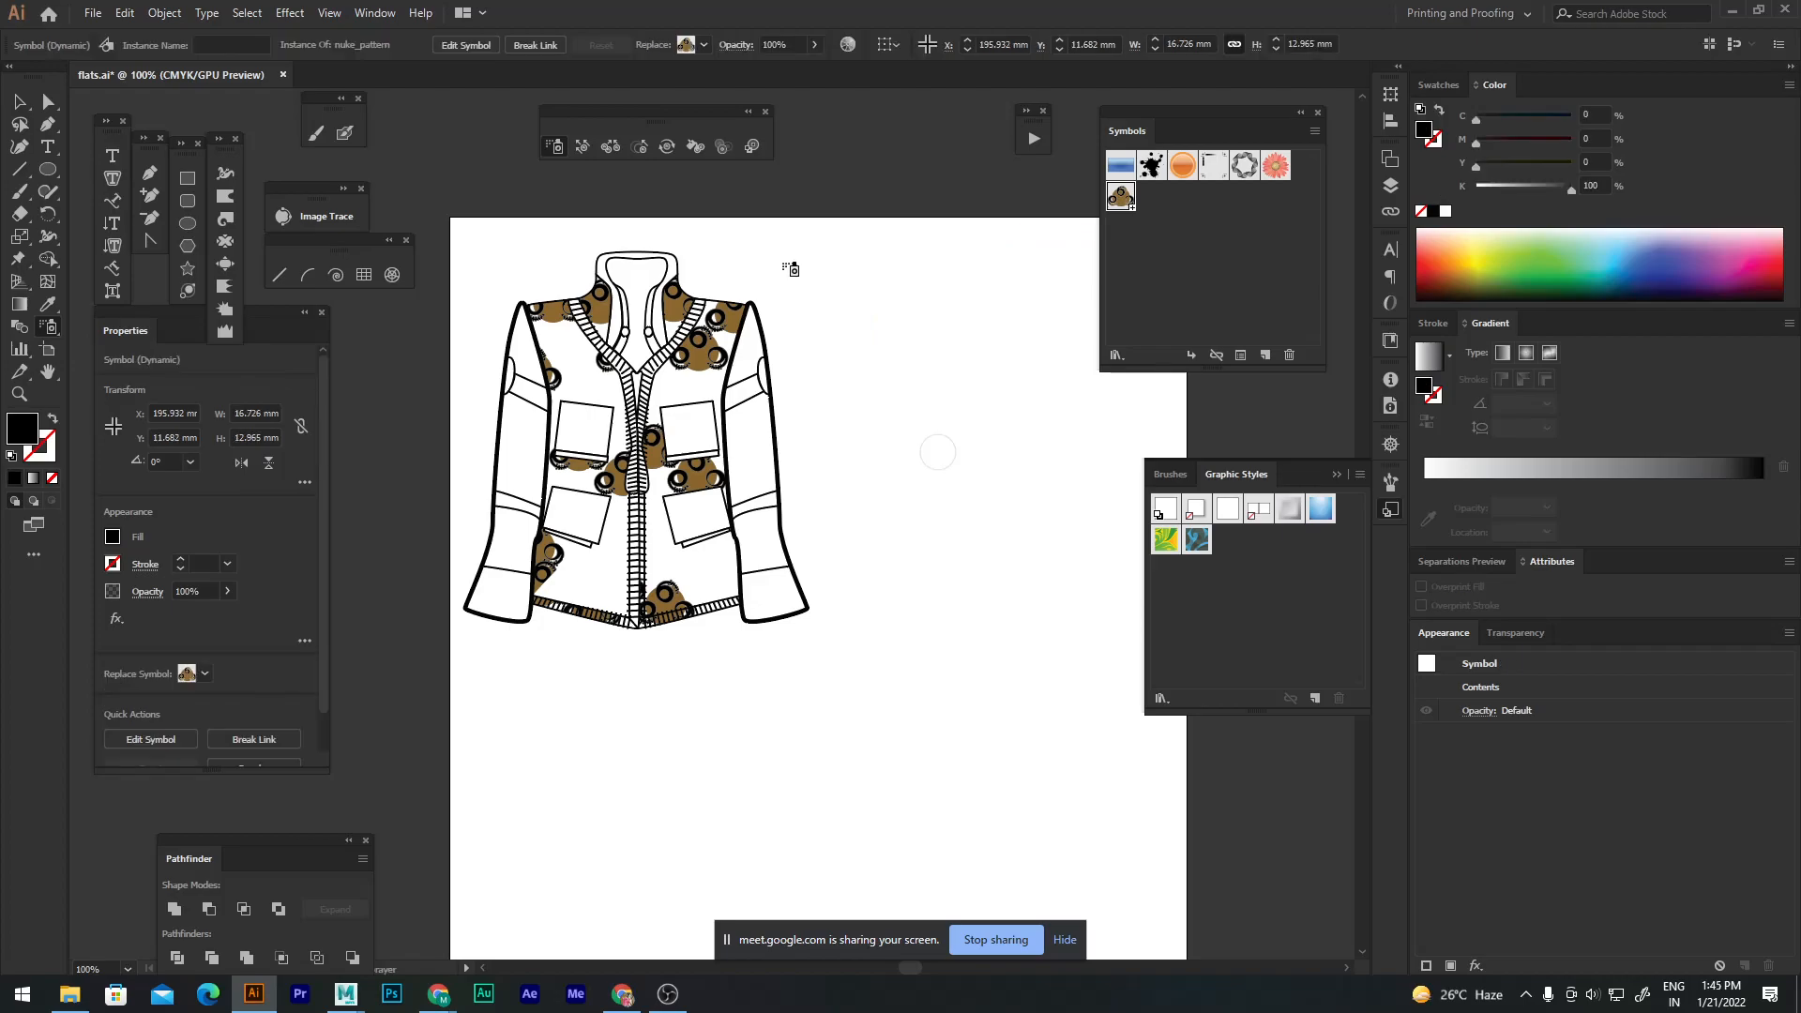
Step: Adjust the Symbol Sprayer options and spread nuke_pattern symbols across the jacket front panel on the wearer's right
double_click(556, 148)
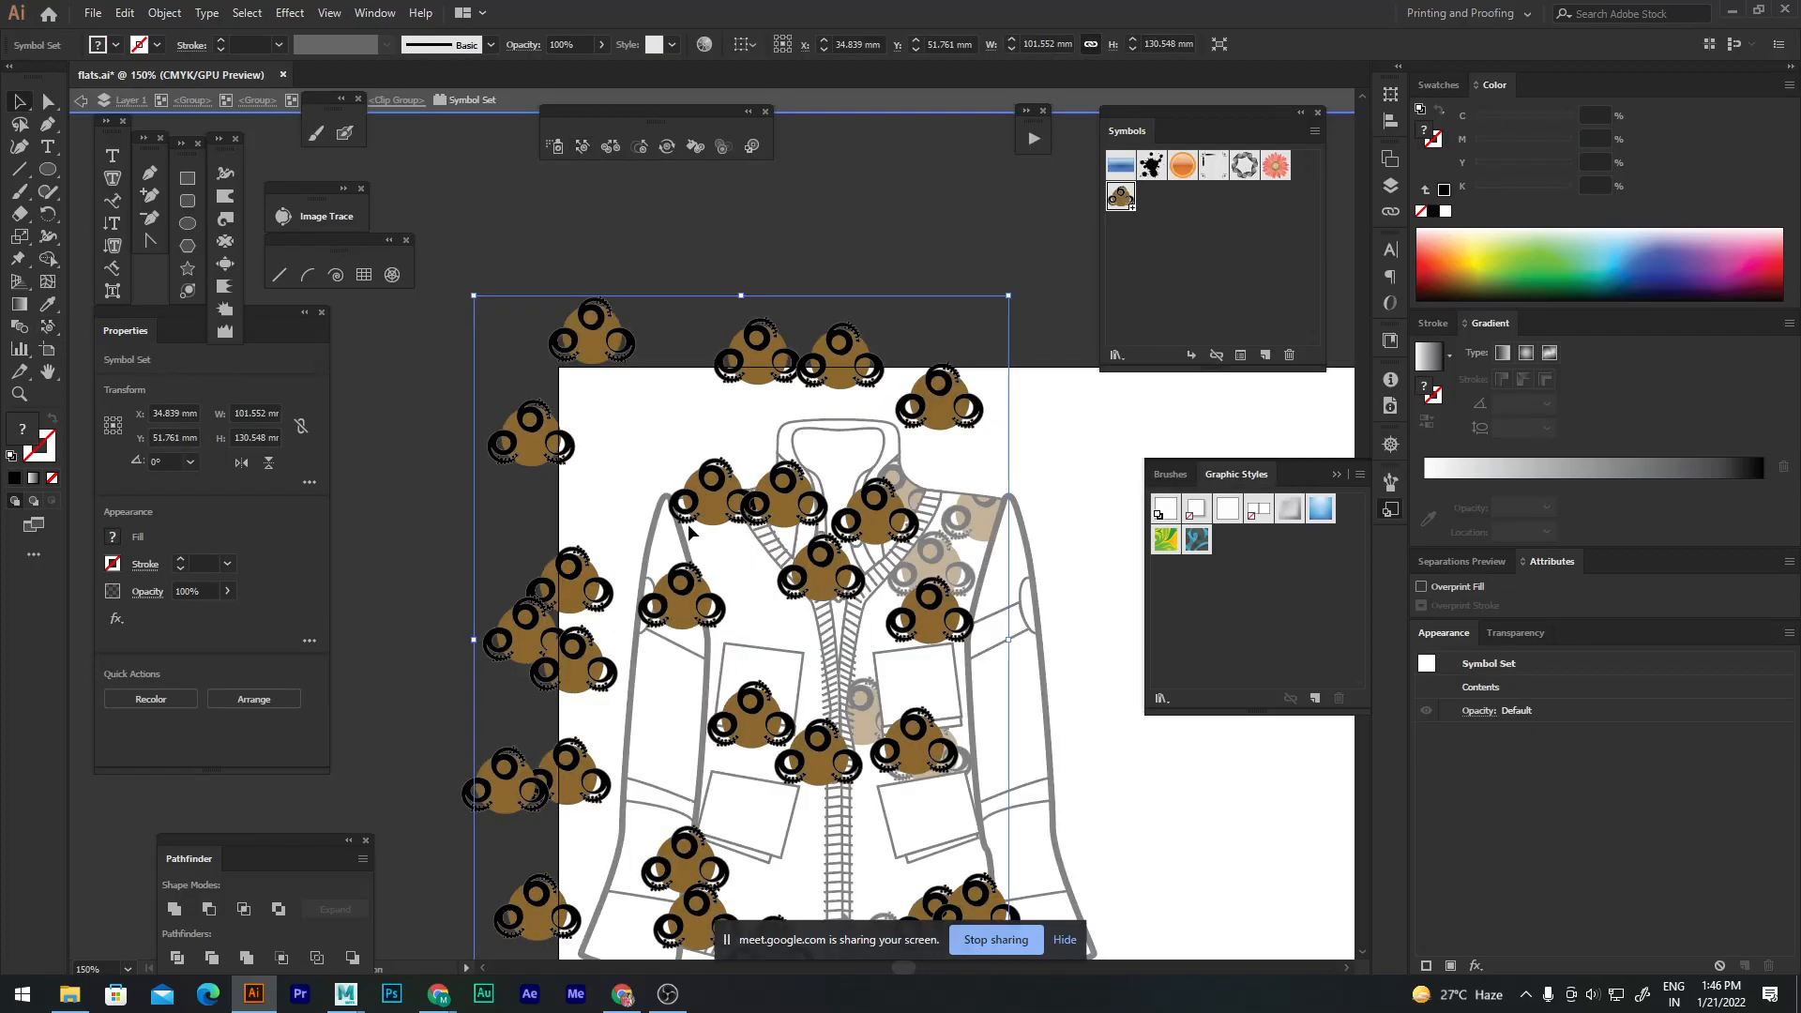
key("ctrl+minus")
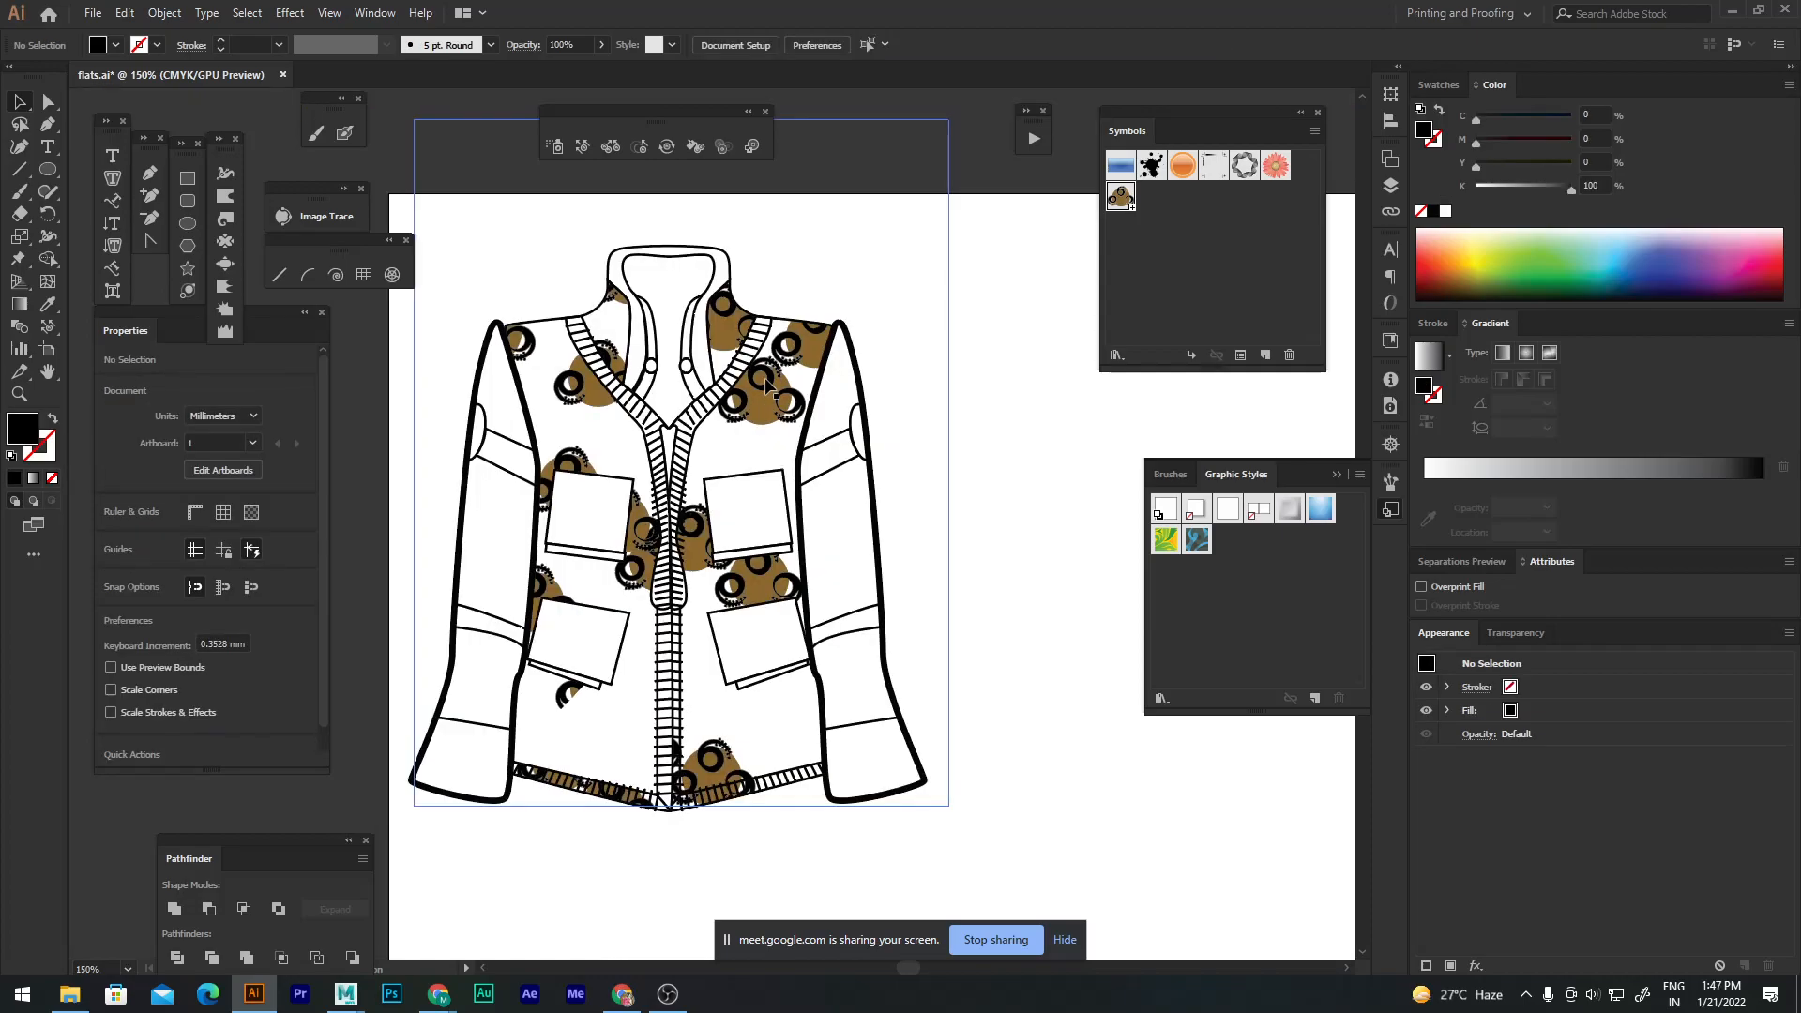
Step: Try enlarging the jacket's symbols with the Symbol Sizer, undo it, and try the Symbol Styler on sprayed blue rounded rectangles
double_click(767, 382)
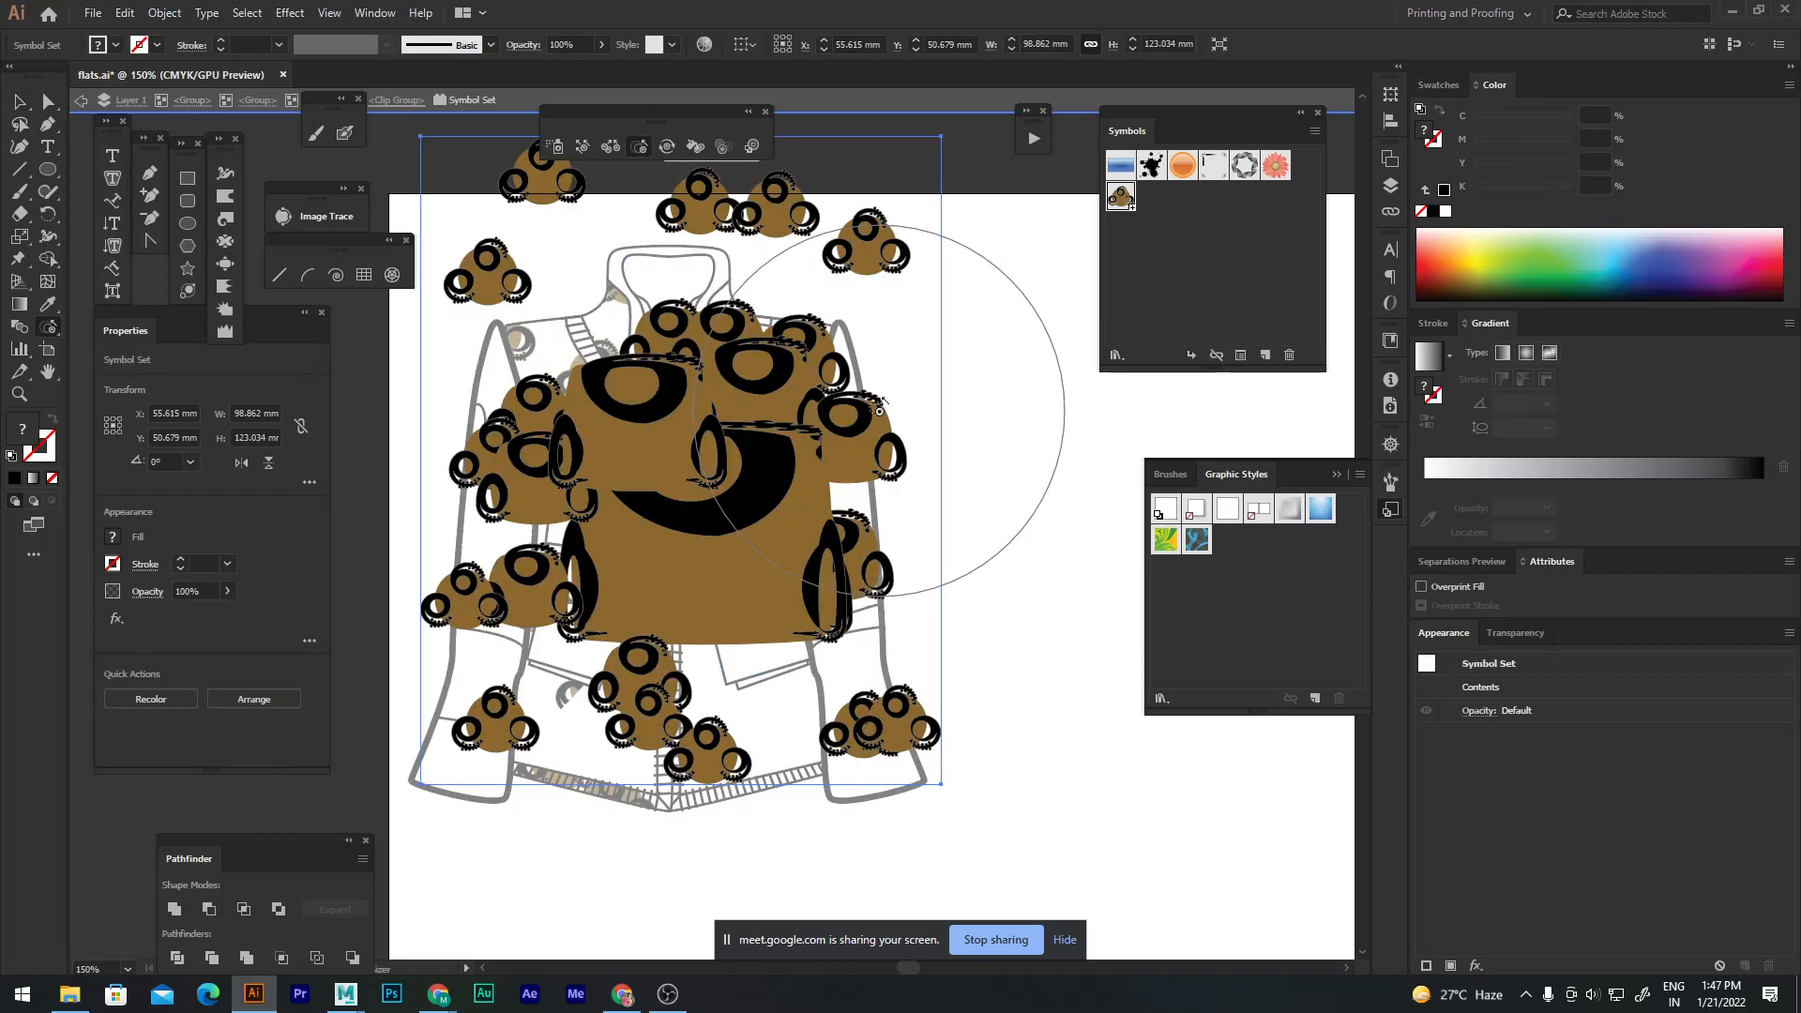
key("ctrl+z")
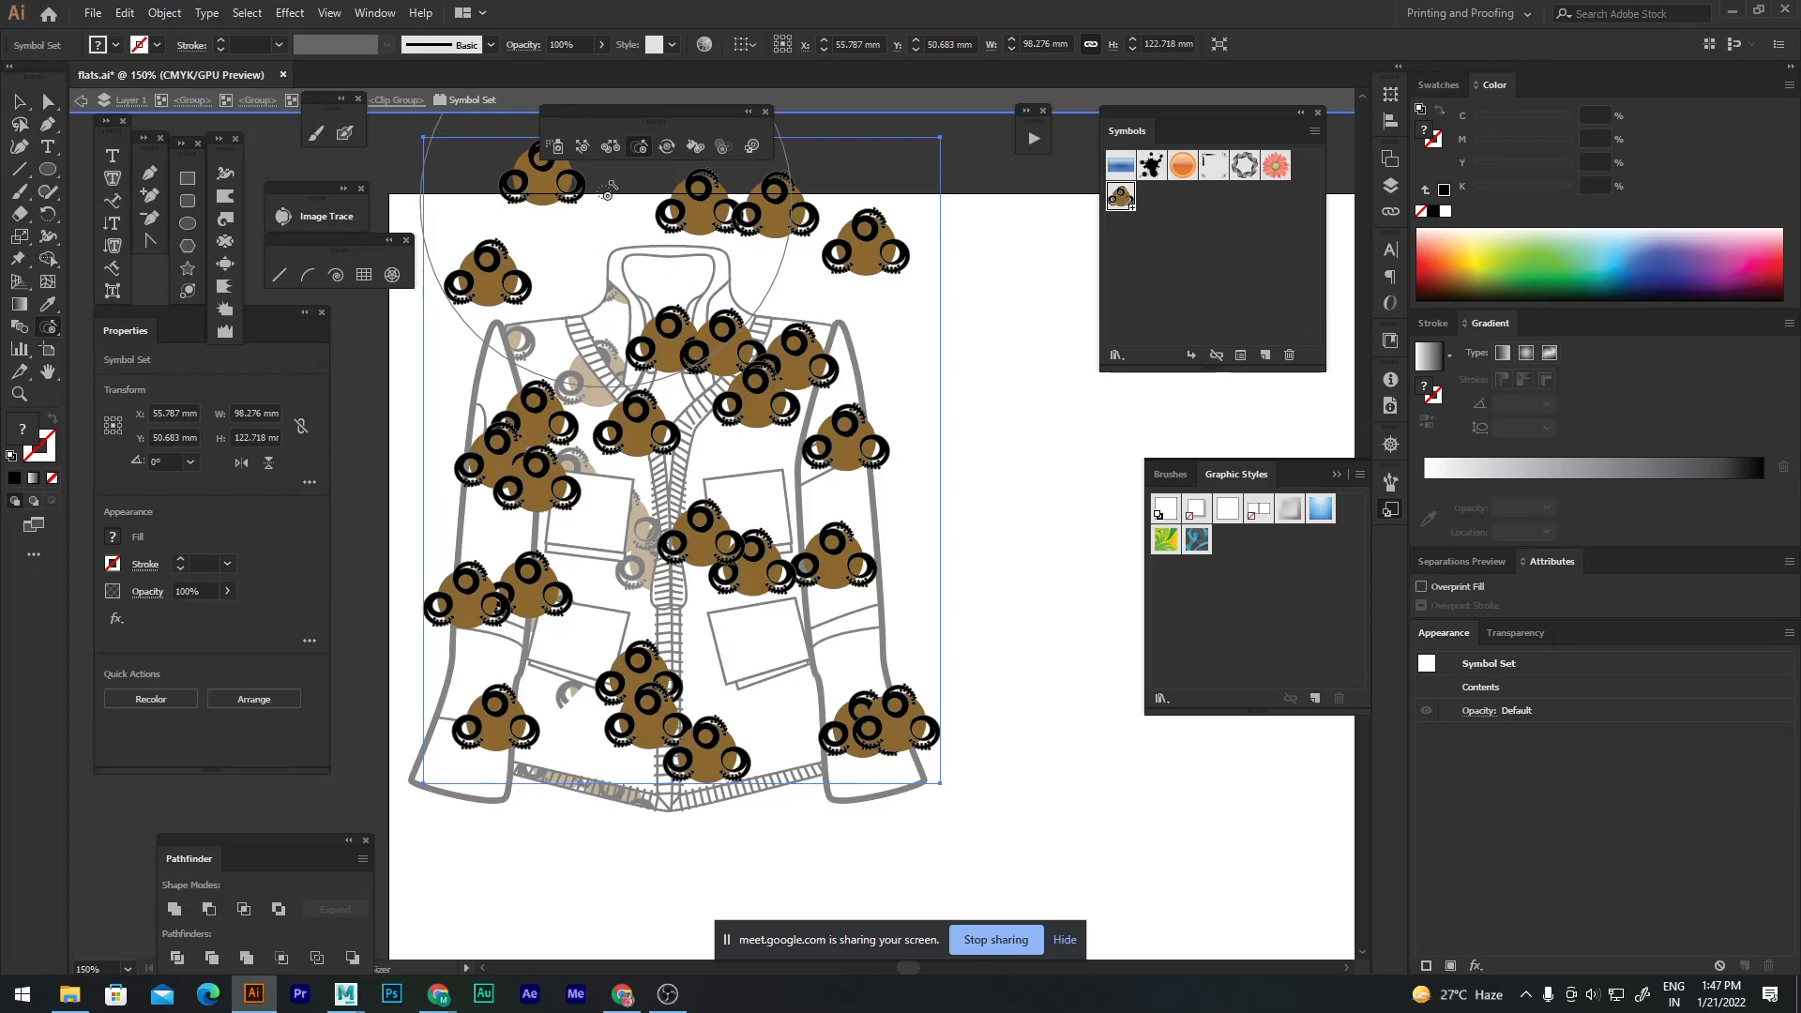
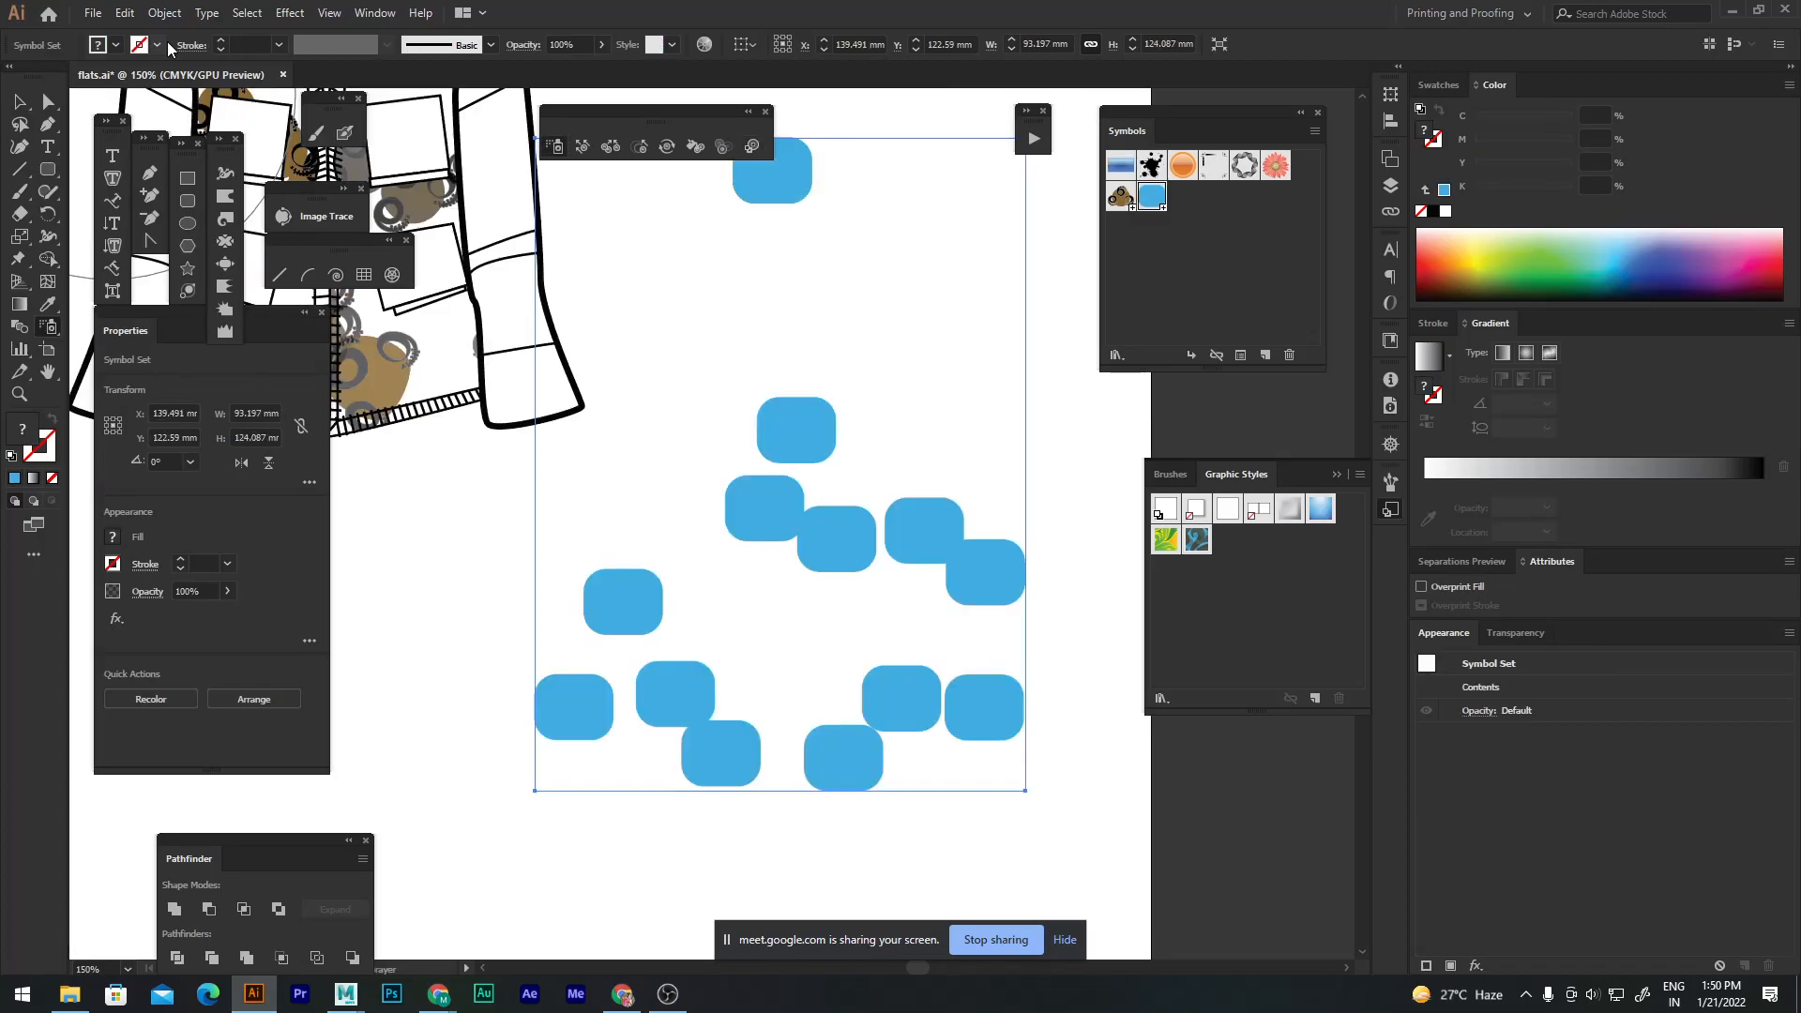
left_click(752, 145)
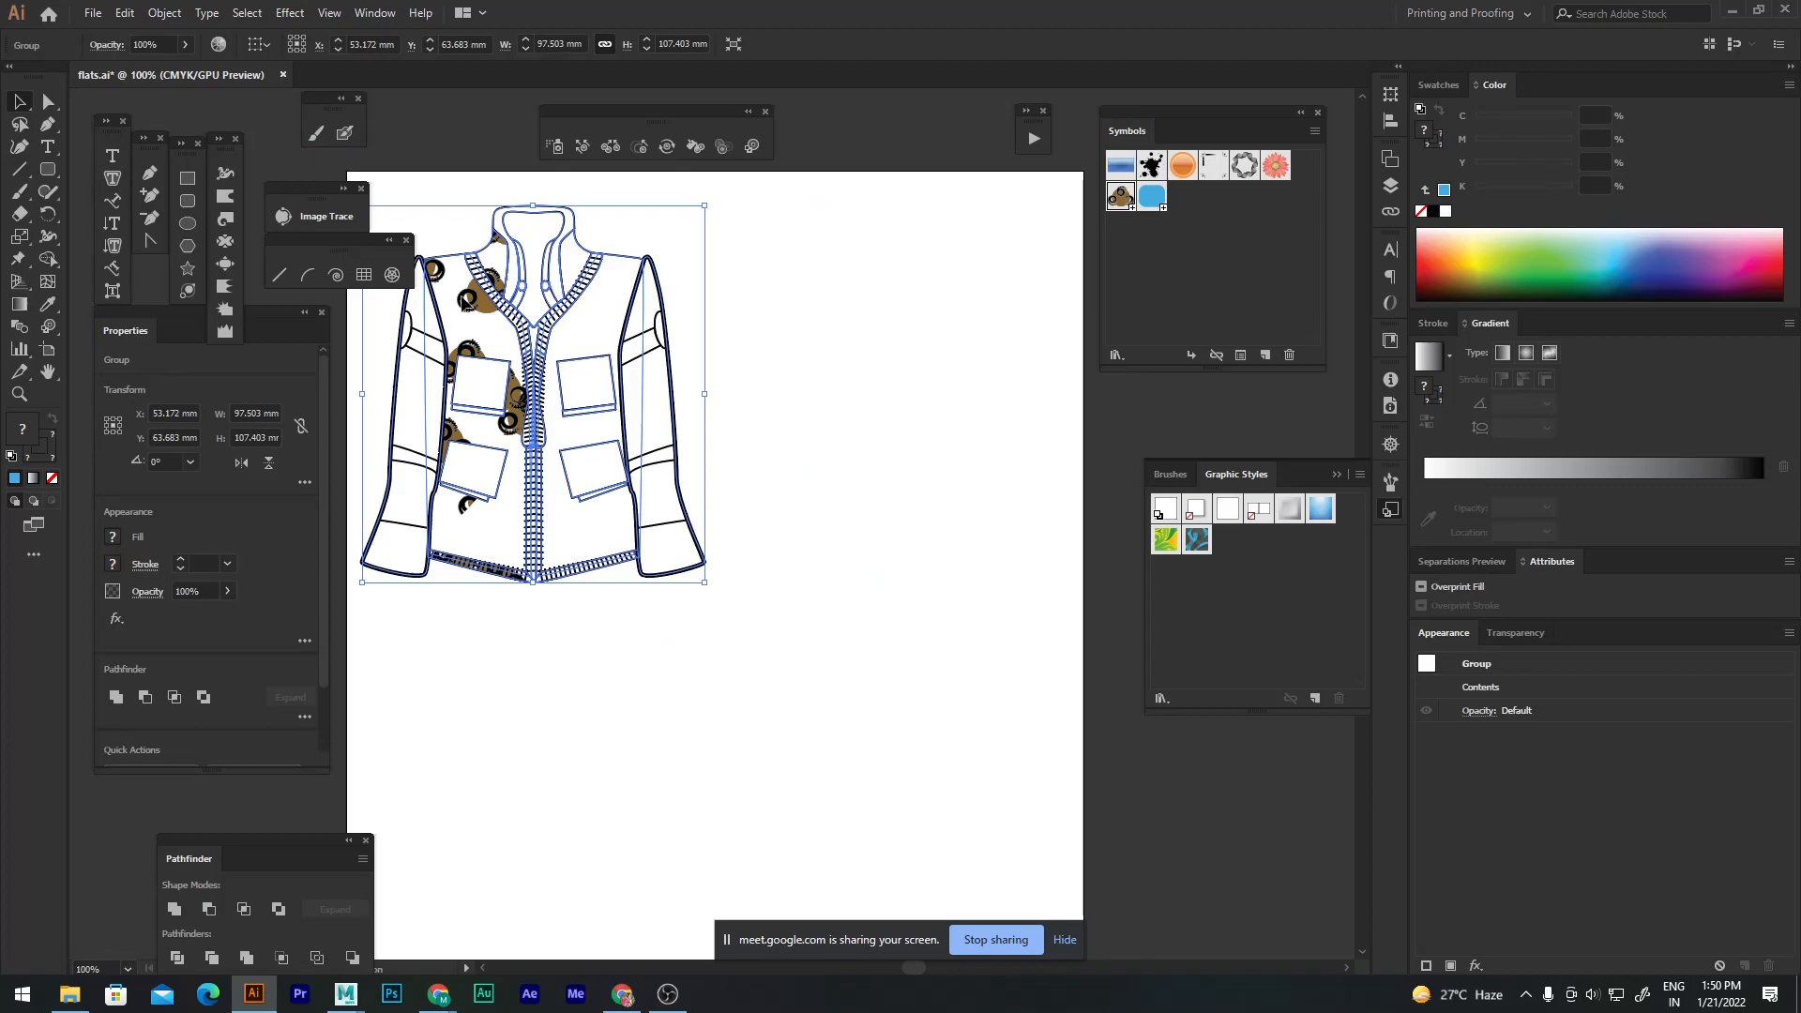
Step: Remove the remaining motif pattern from the jacket's front panel and separate both sleeves from the body
double_click(470, 310)
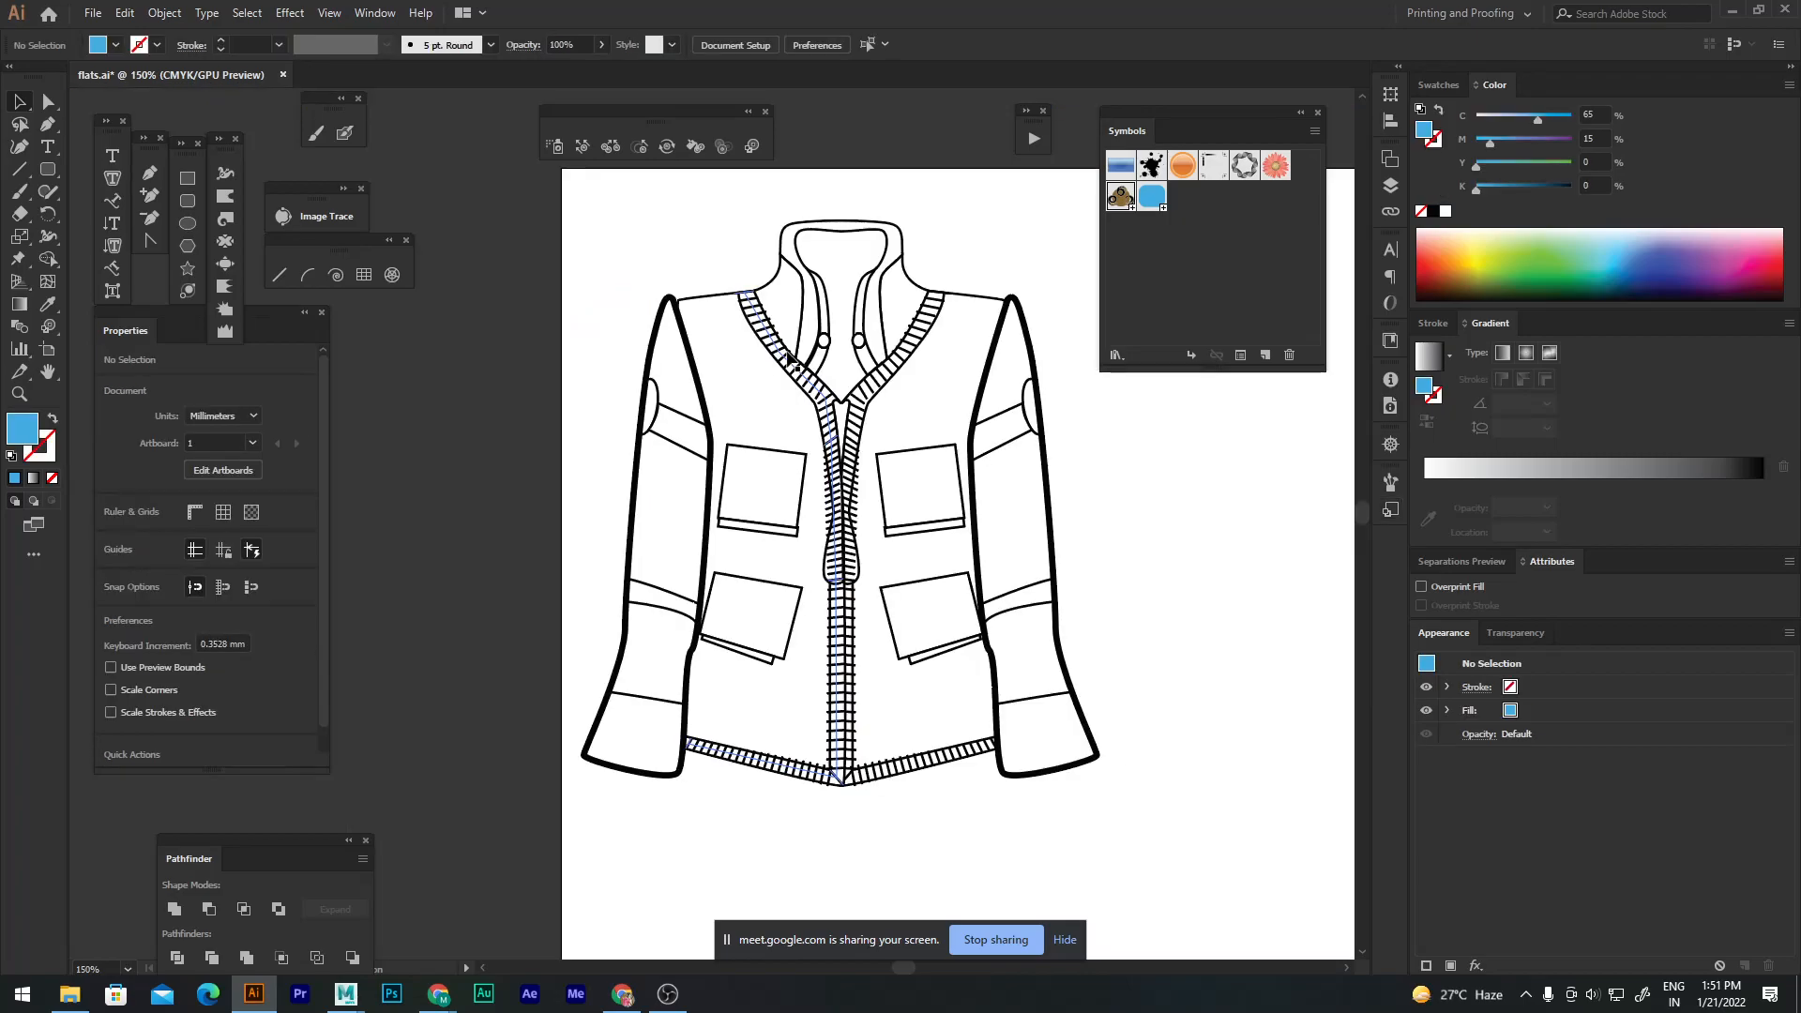
left_click(787, 354)
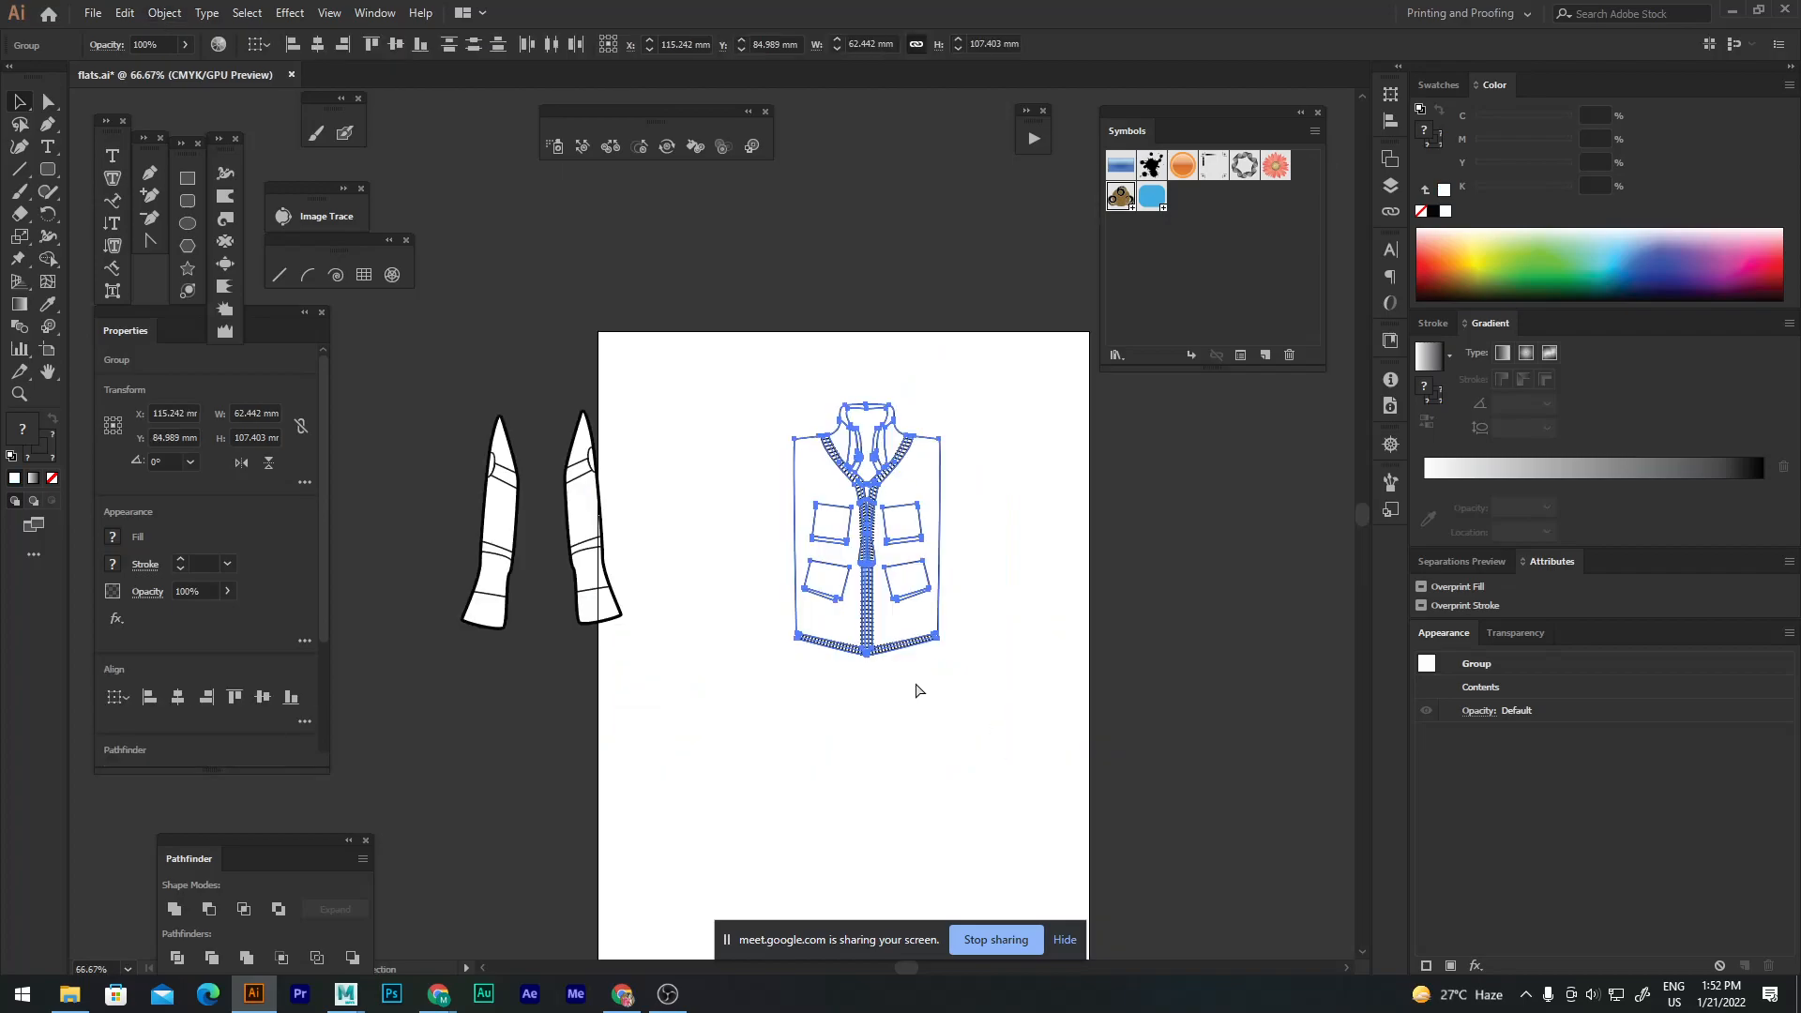
Step: Ungroup the jacket body, fill its pieces yellow, and regroup them with the strokes expanded into outlines
key("ctrl+shift+g")
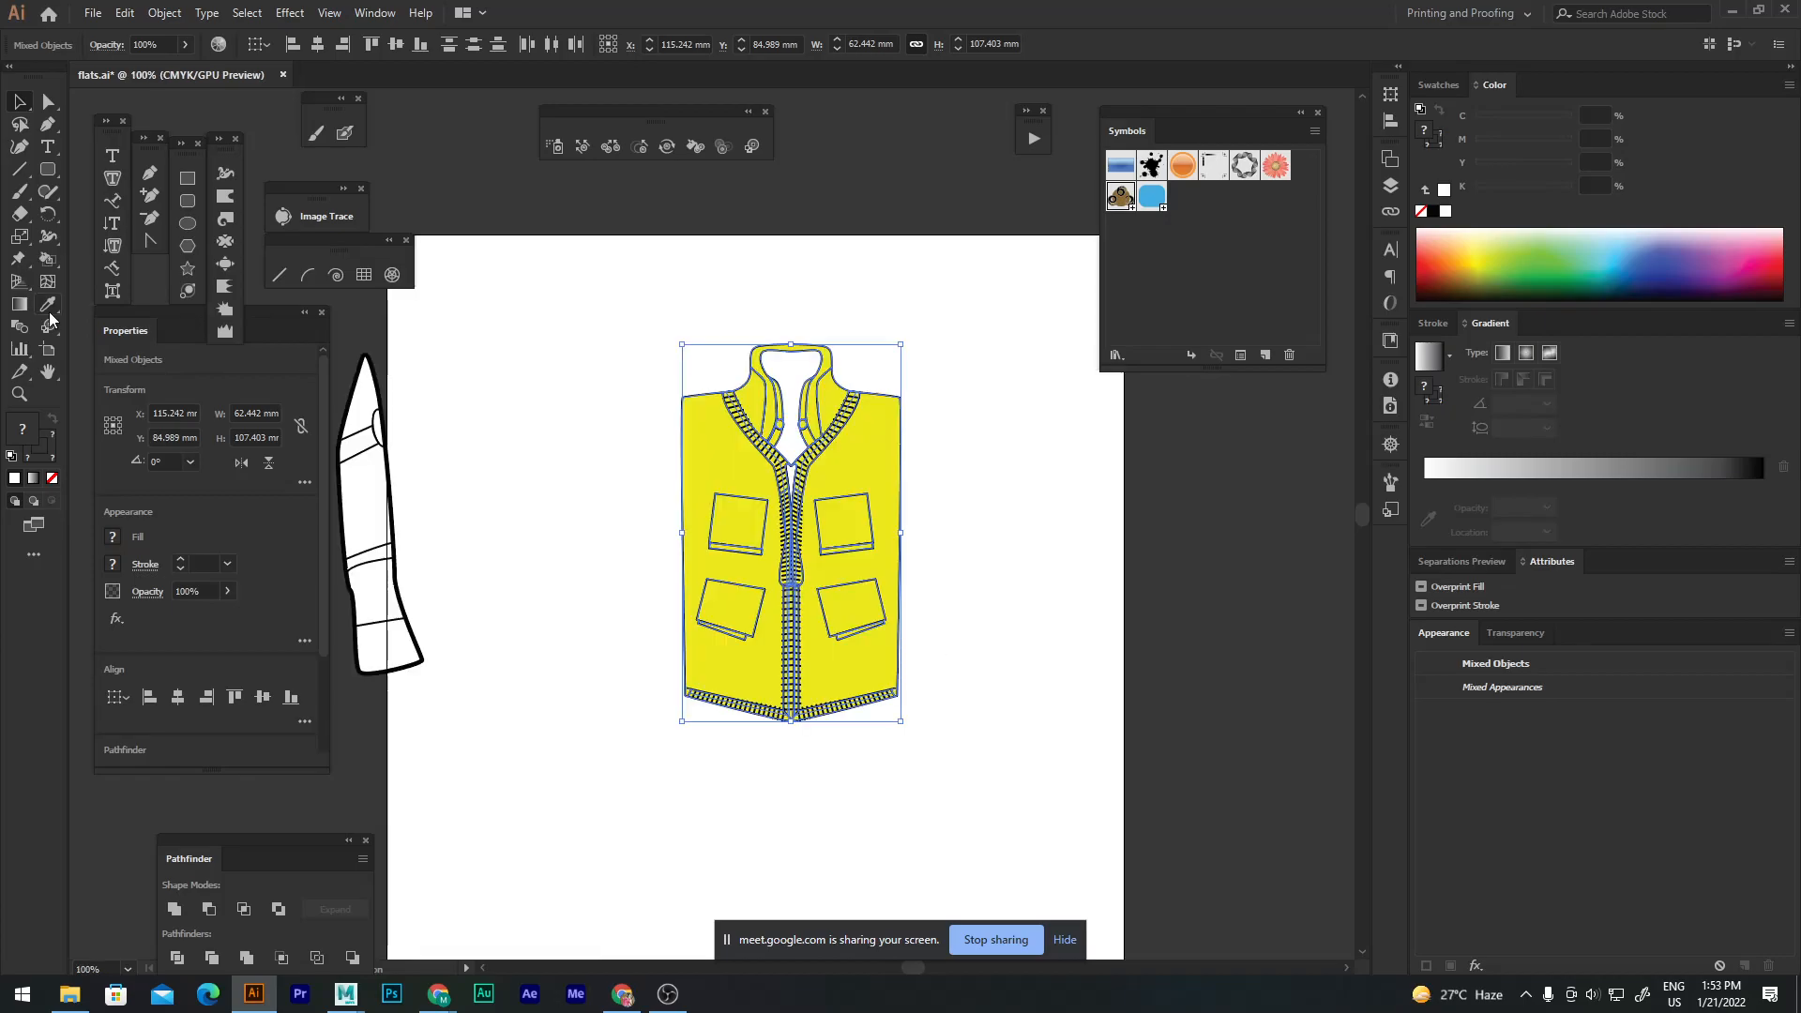
key("k")
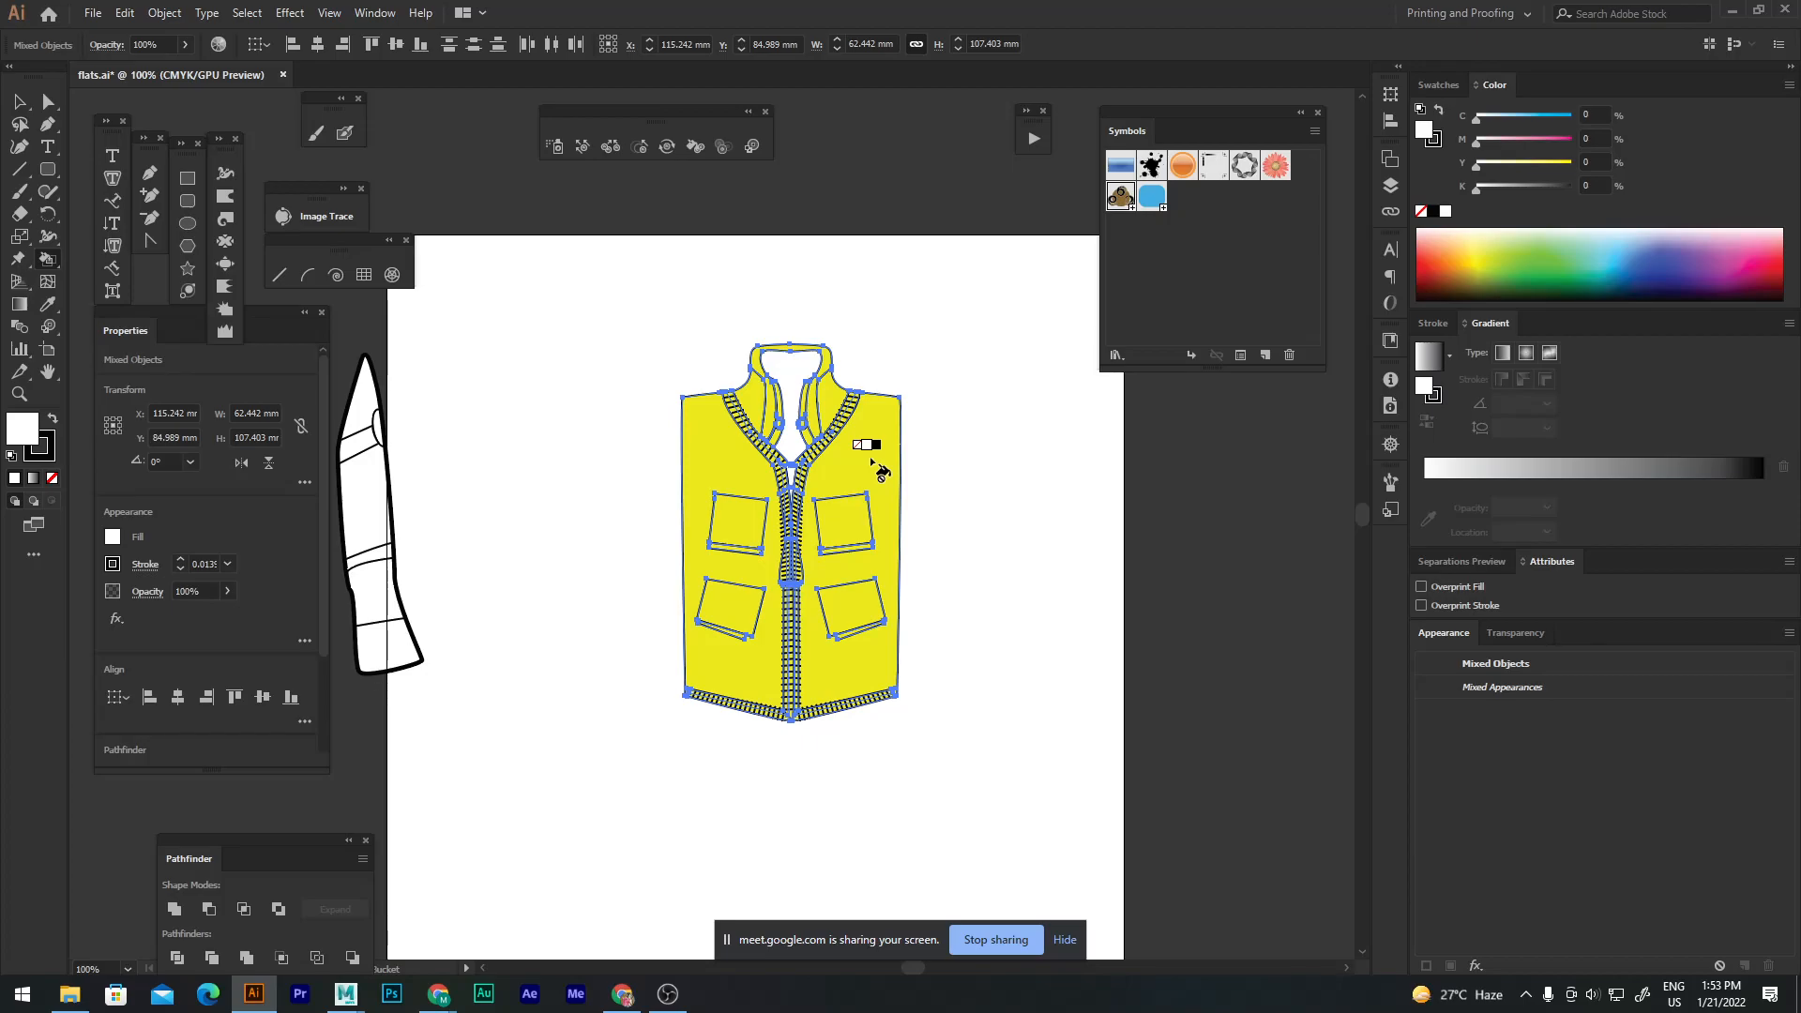
key("ctrl+g")
left_click(165, 12)
mouse_move(272, 500)
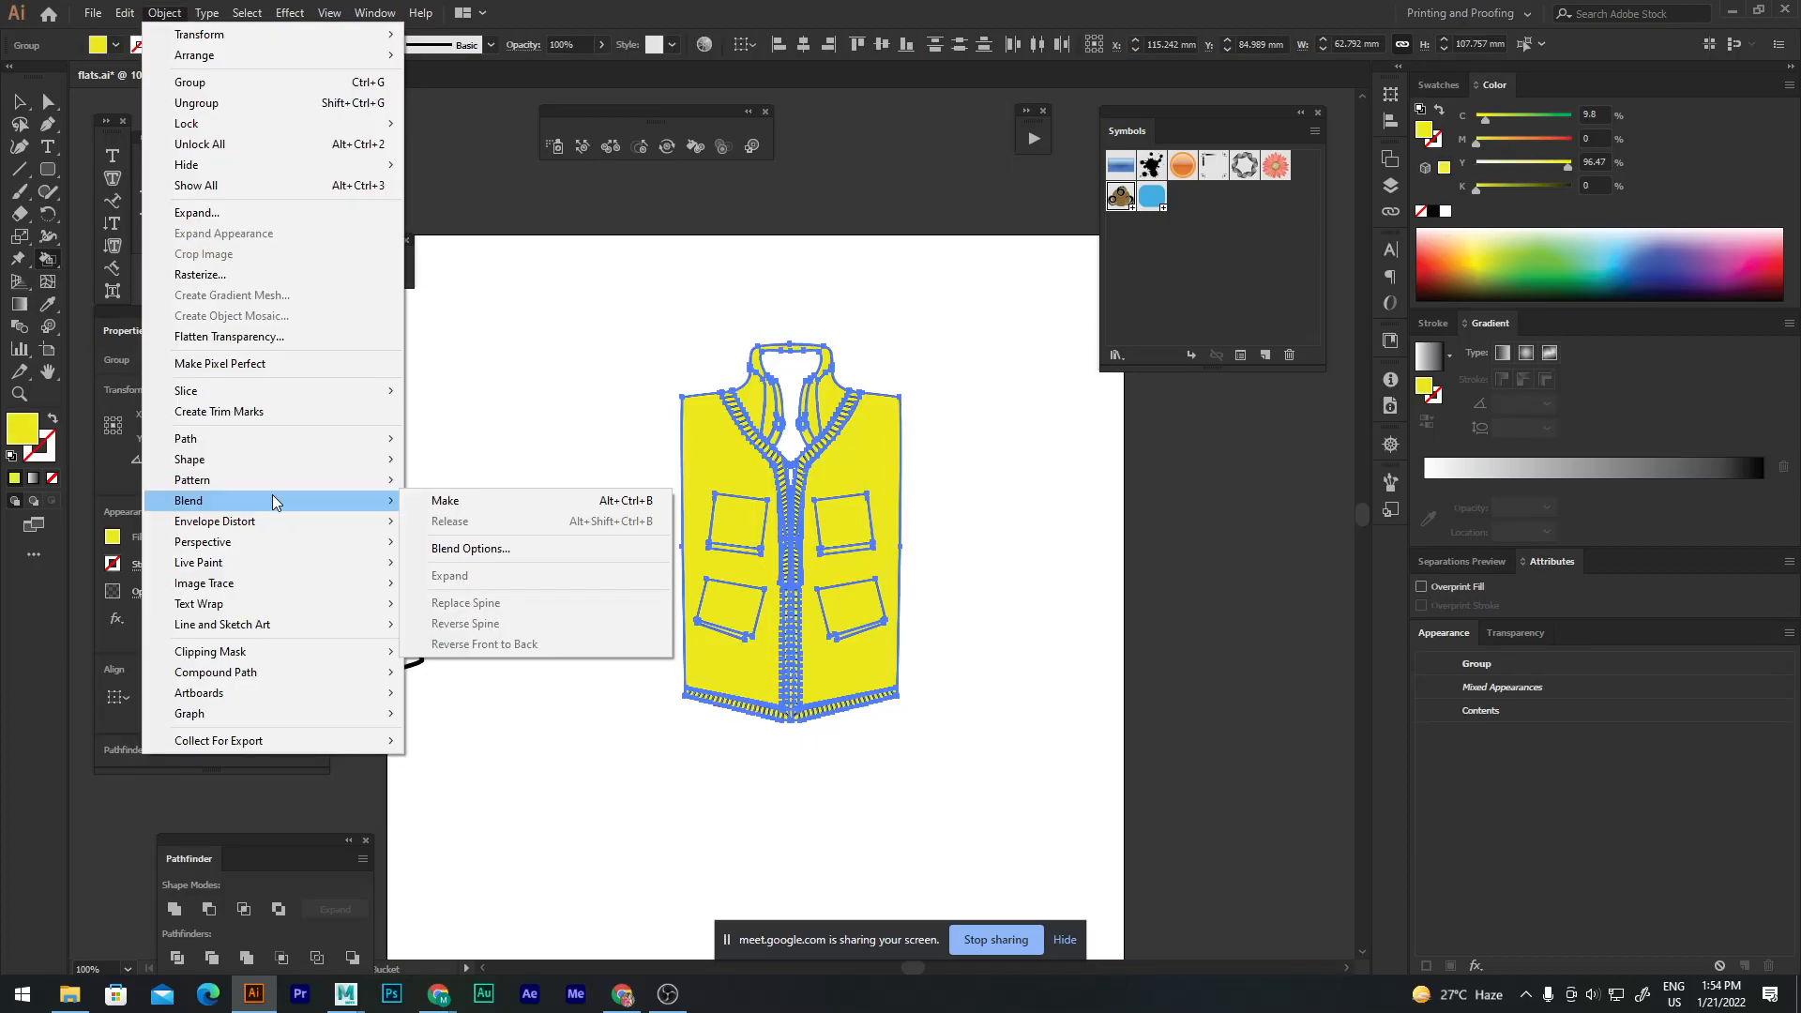
mouse_move(275, 443)
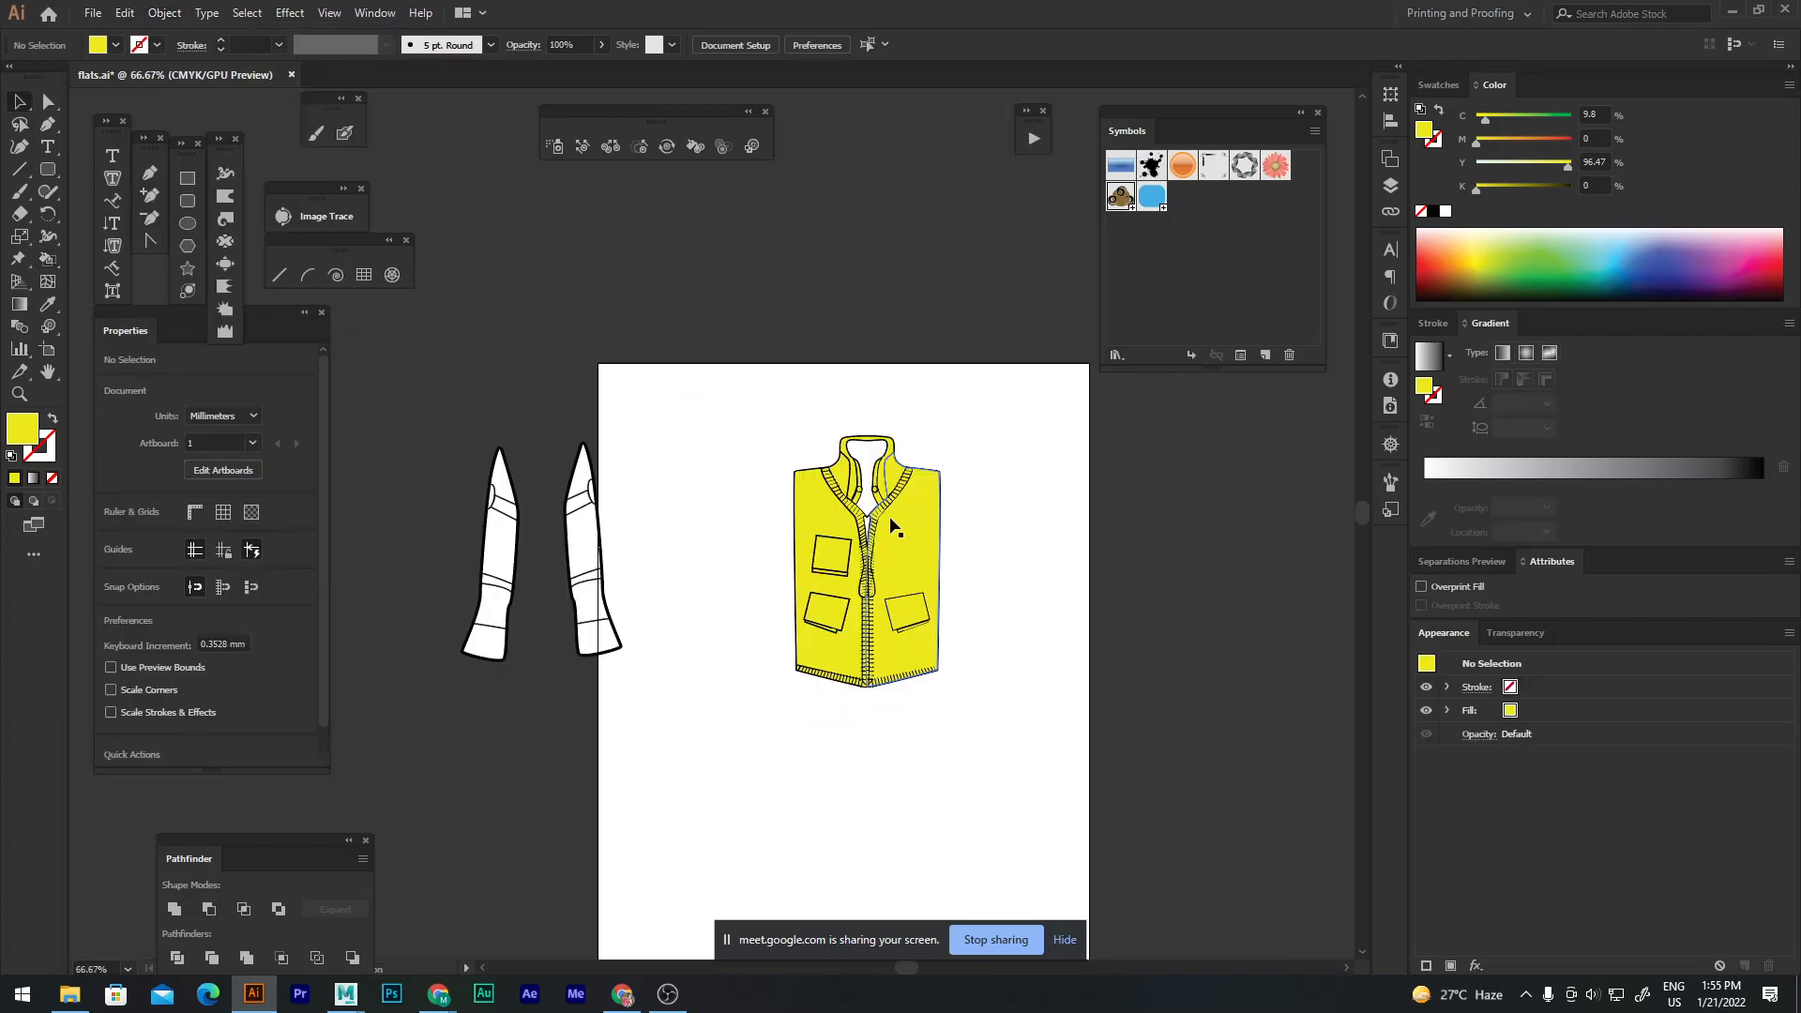
Step: Fill the main areas of the jacket's front panels dark grey with C 61.1, M 52.78, Y 60.72, K 31.06
scroll(893, 528, "up", 2)
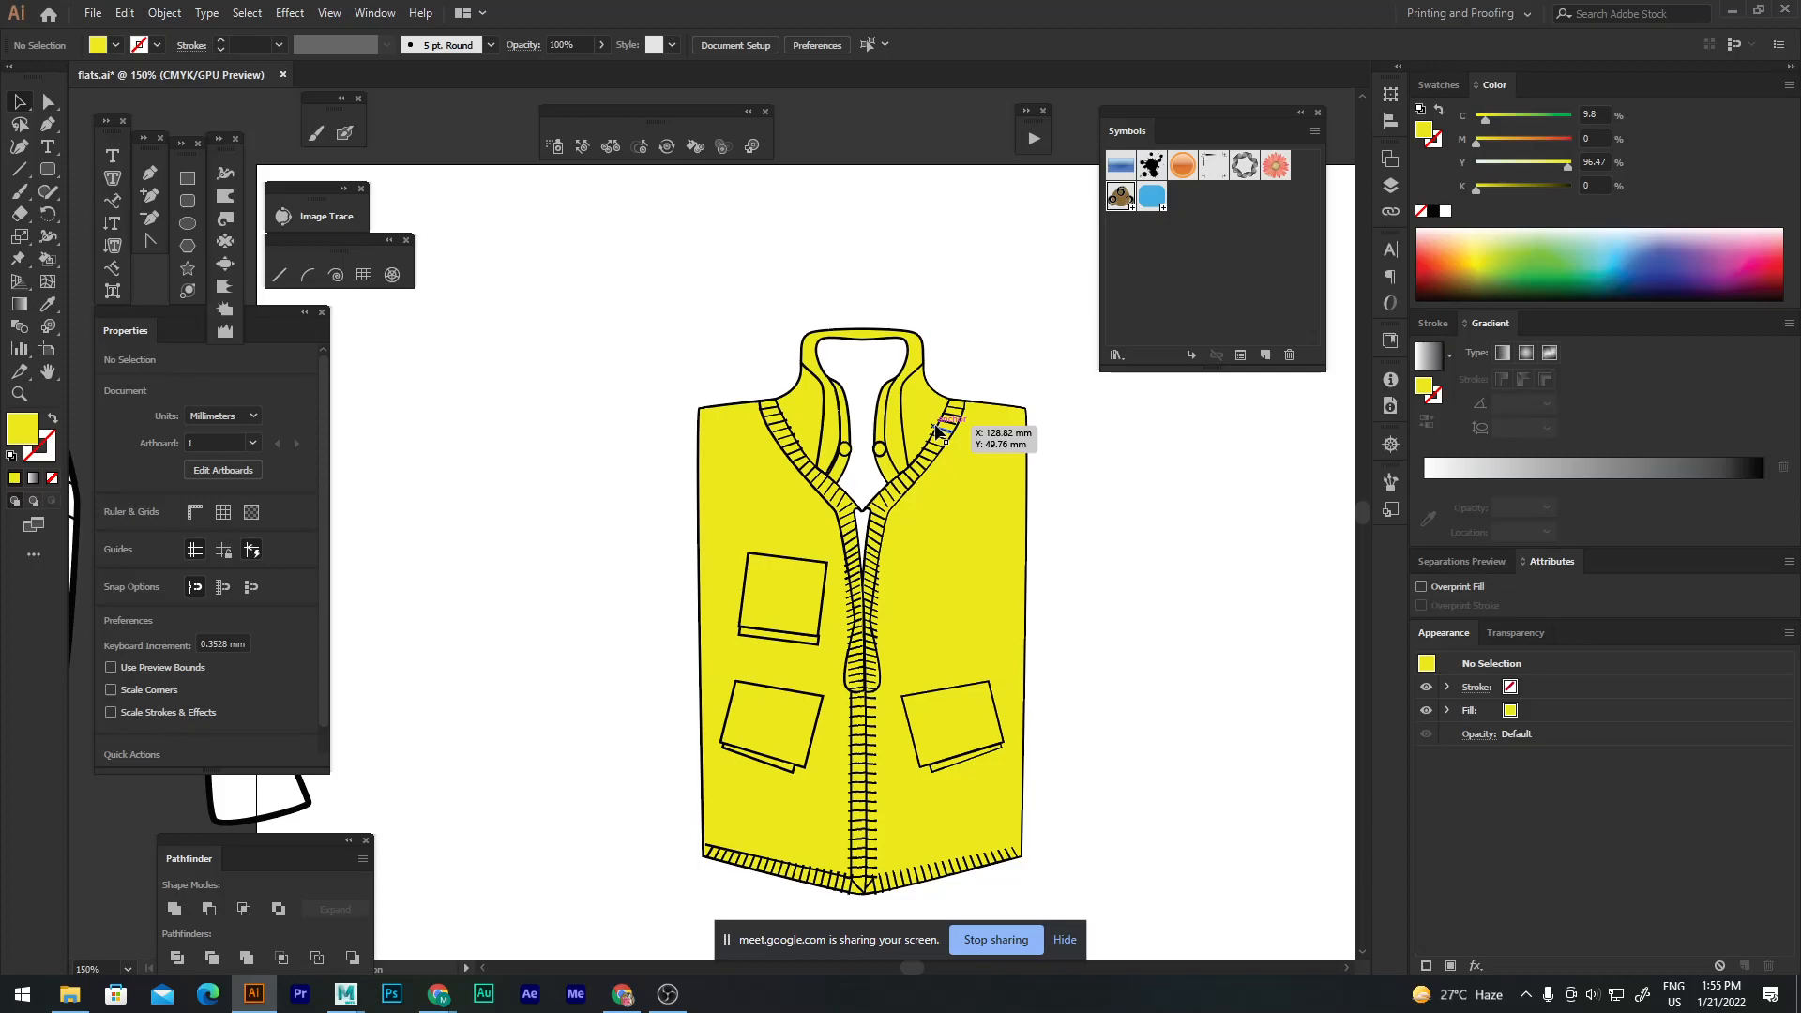
key("ctrl+minus")
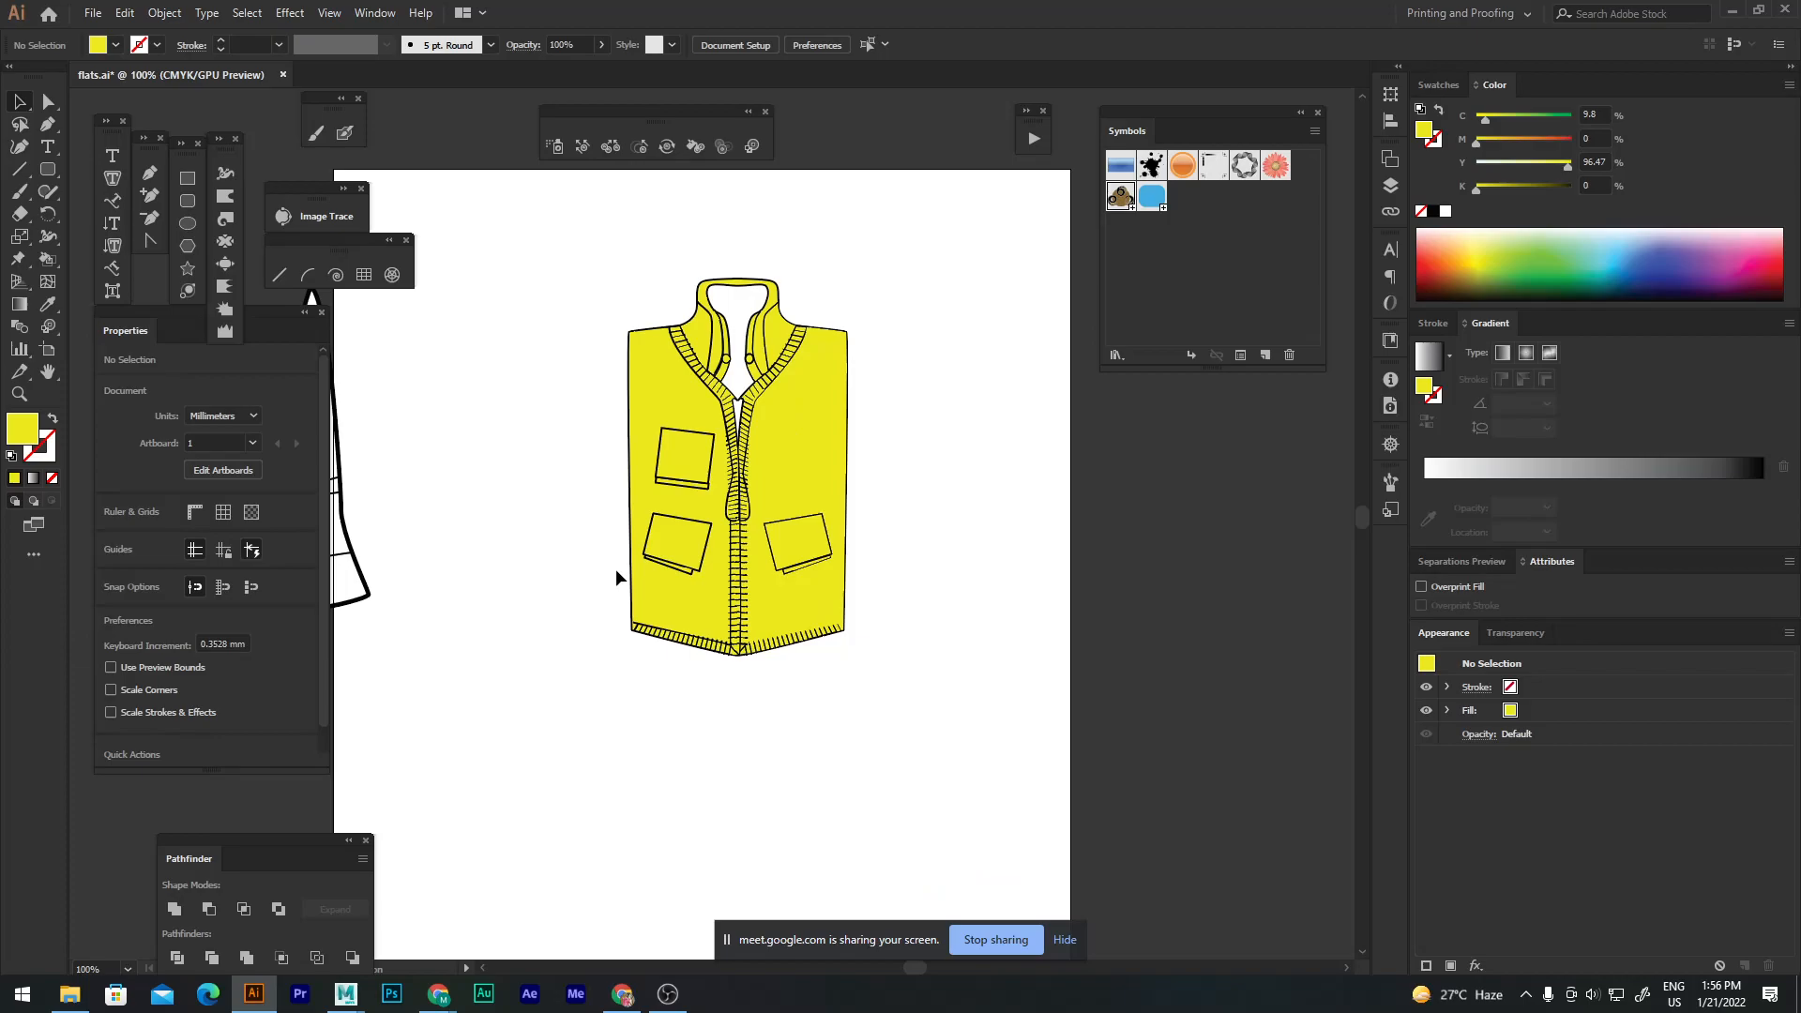
key("ctrl+minus")
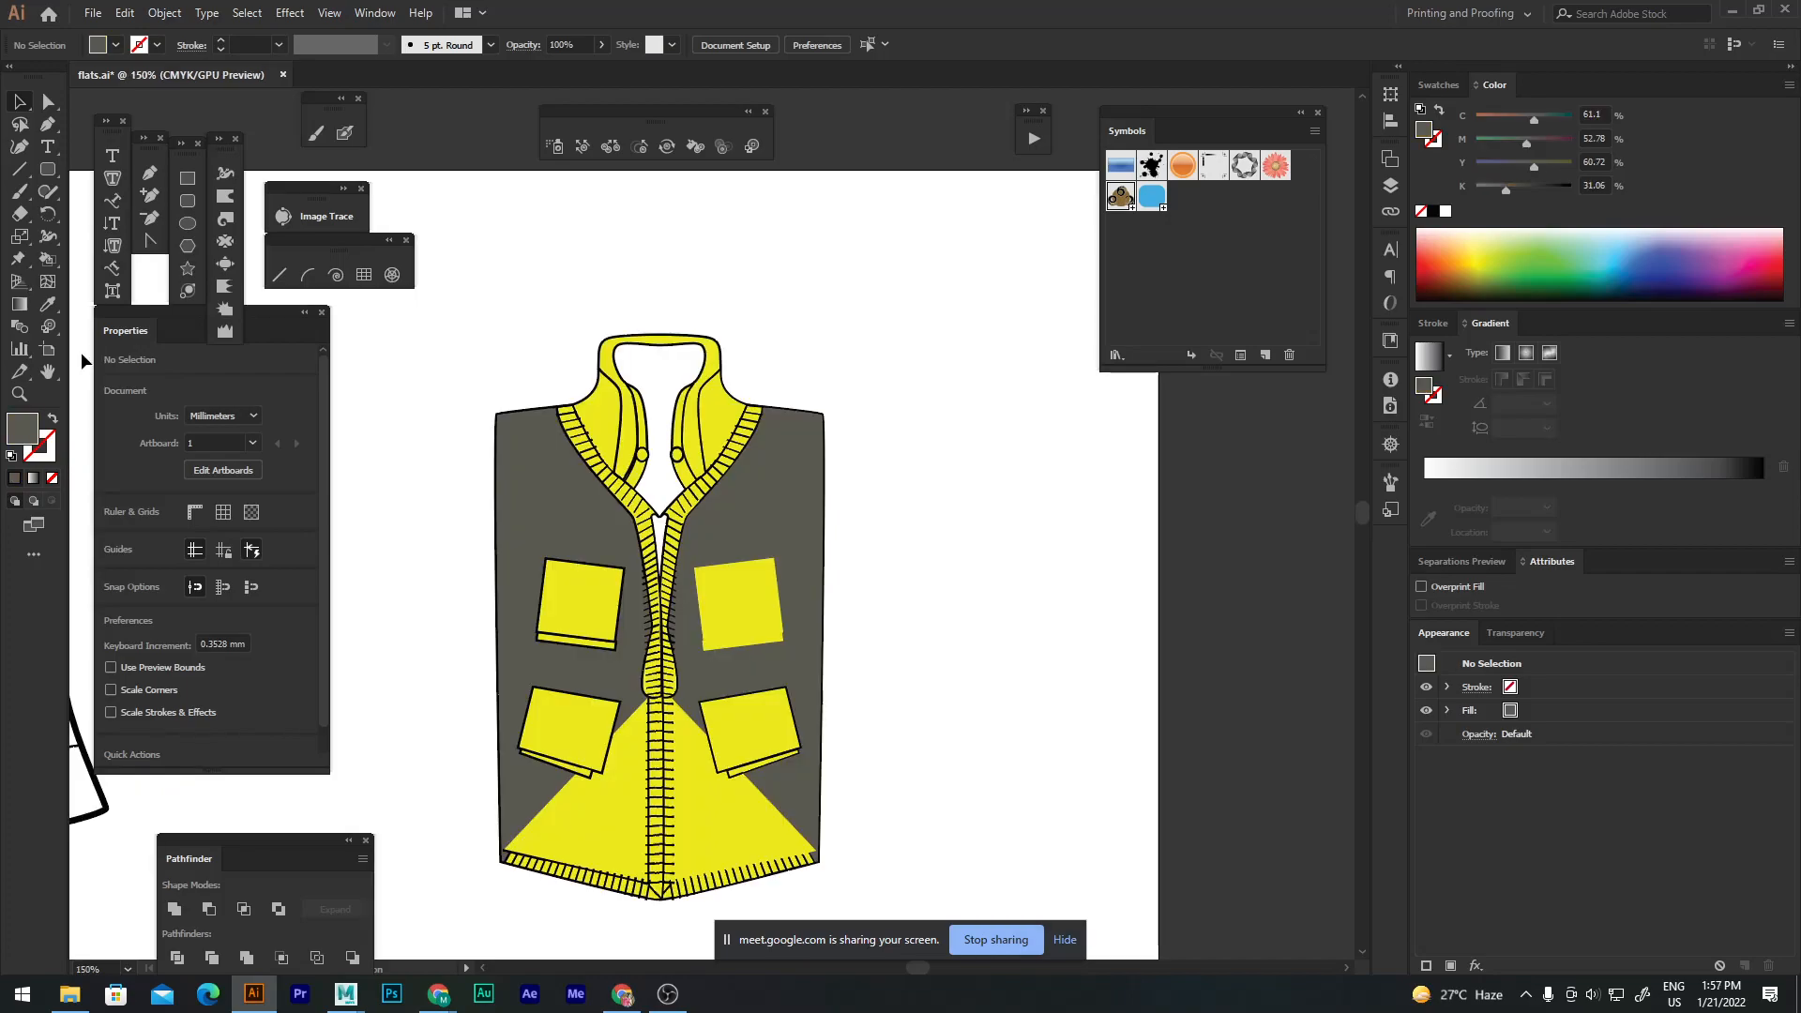
double_click(22, 429)
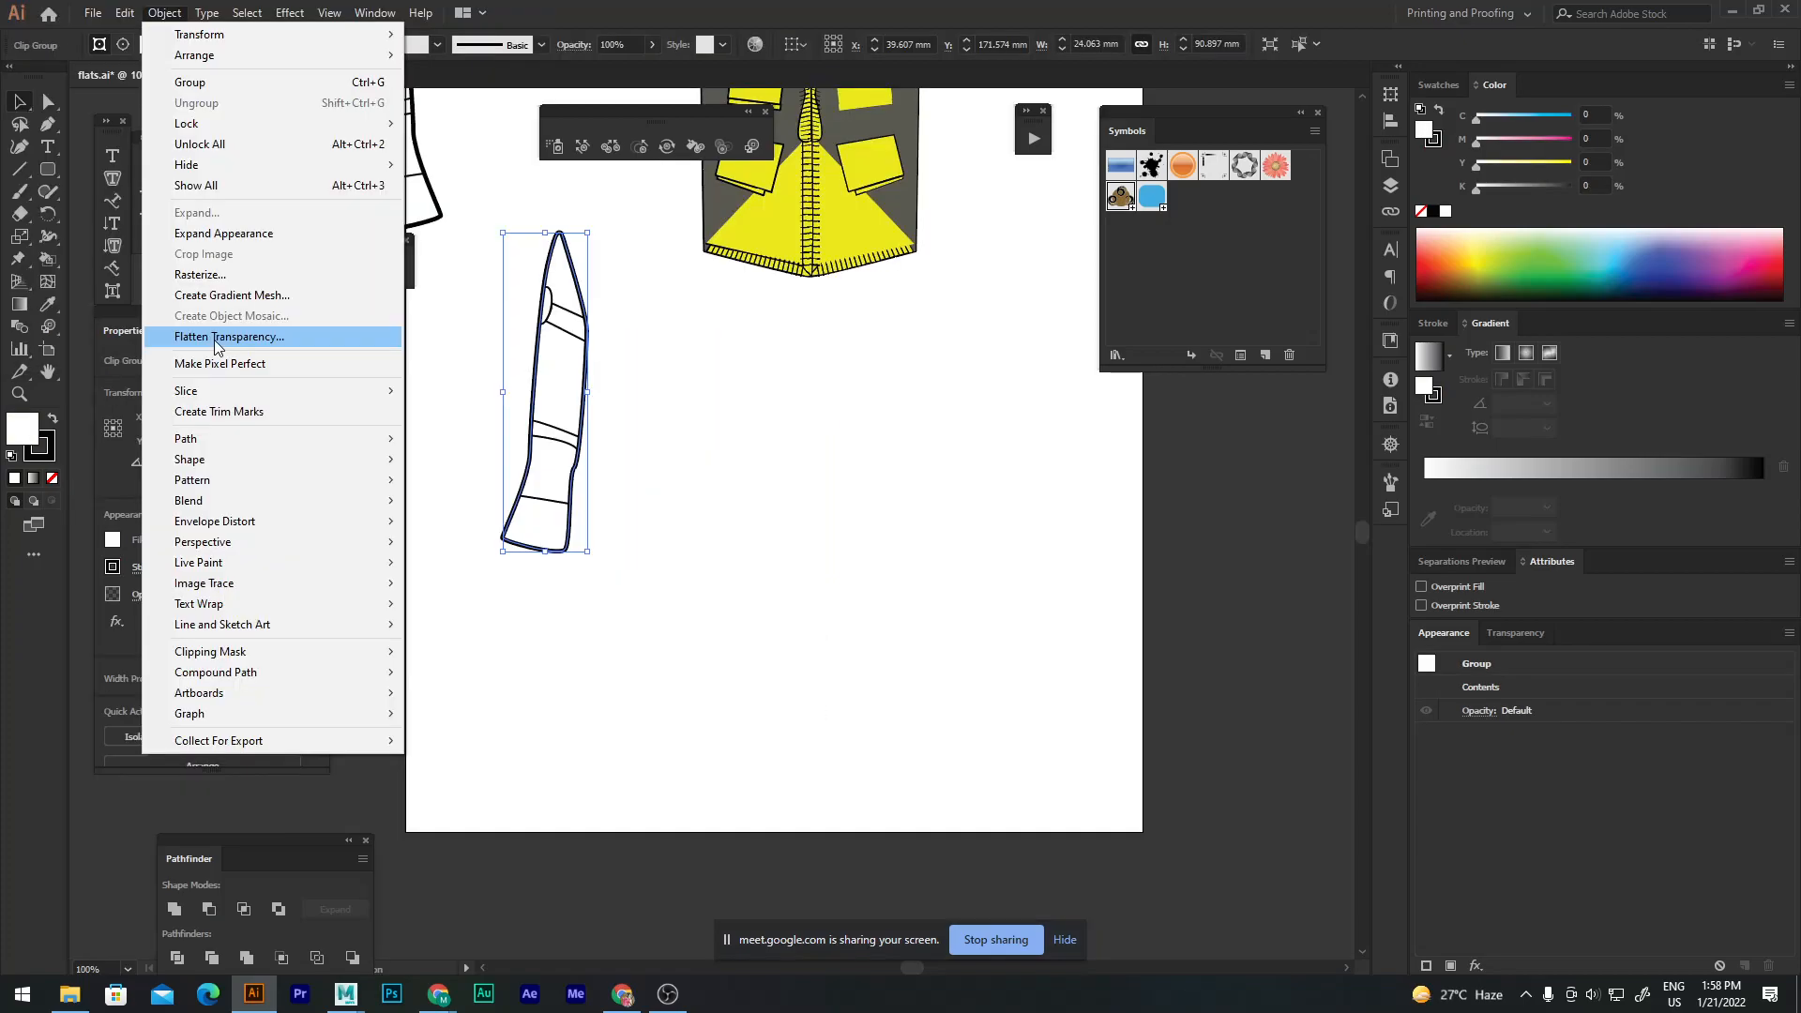
Step: Flatten the transparency of the separate sleeve's clip group below the jacket body
left_click(214, 339)
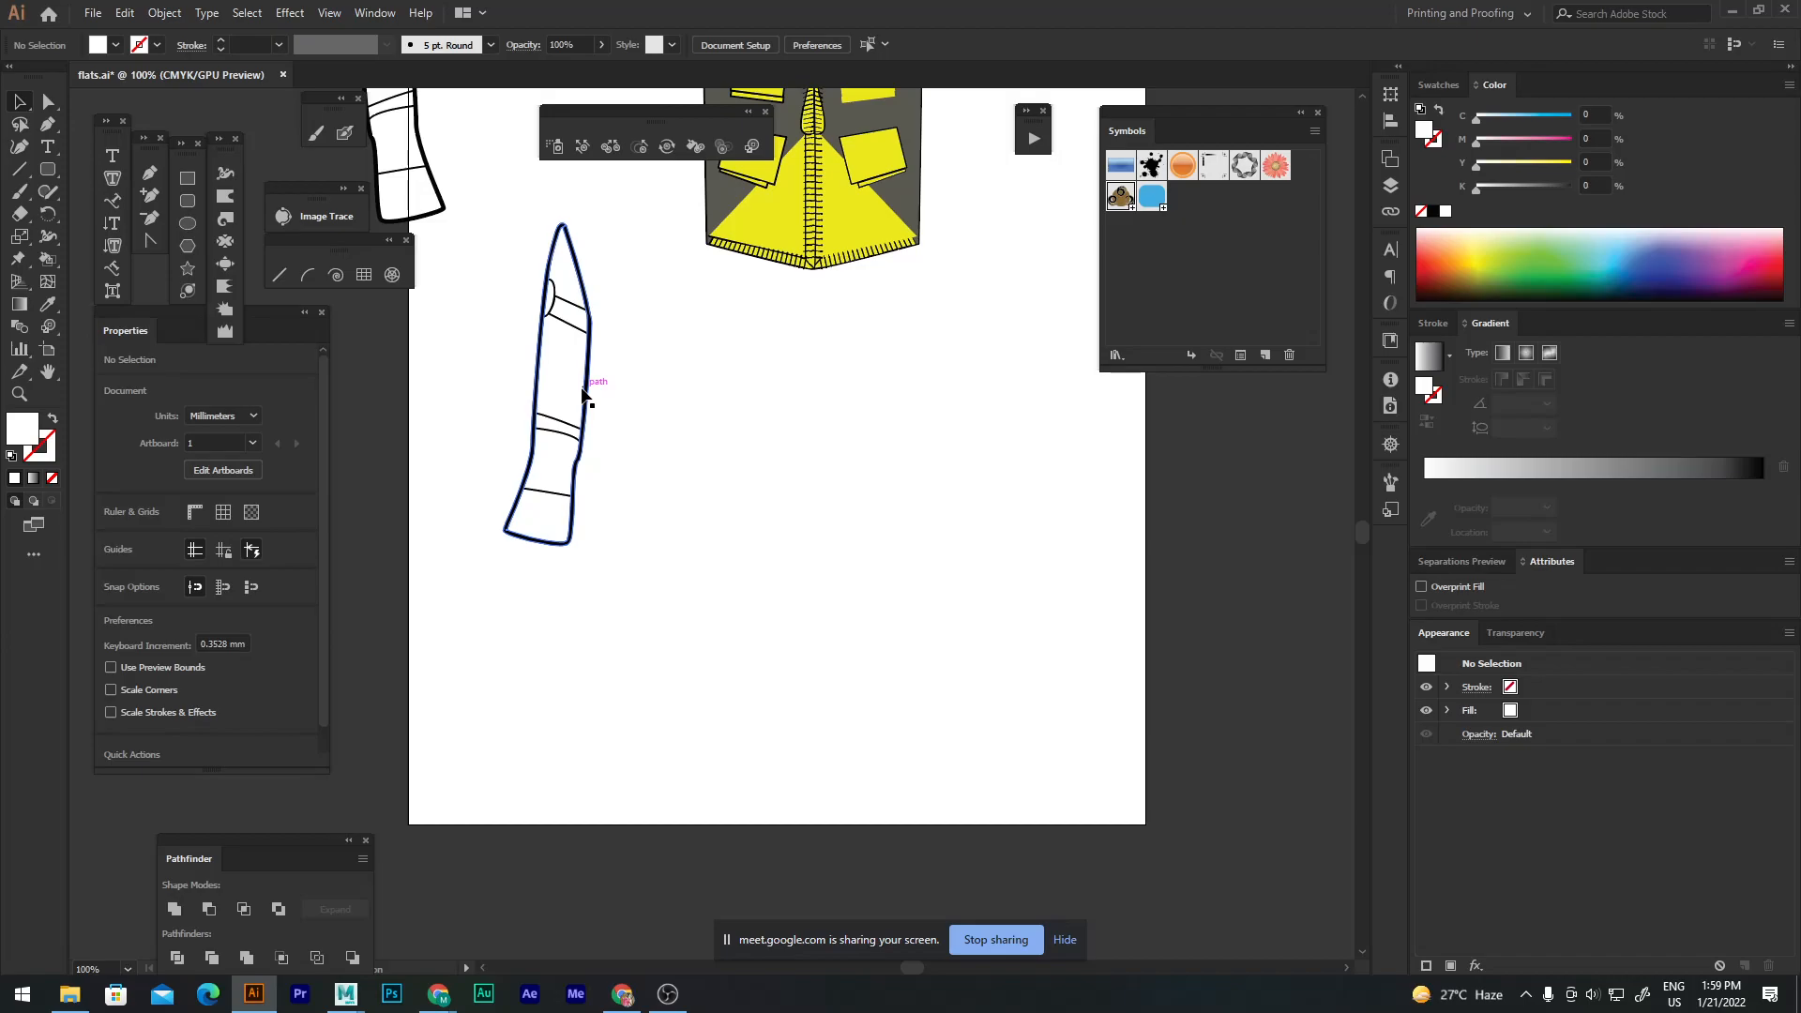
Step: Isolate the separate sleeve's group and shift the small white piece in its middle by about 0.5 mm sideways and 1 mm up
left_click(584, 397)
key("ctrl+plus")
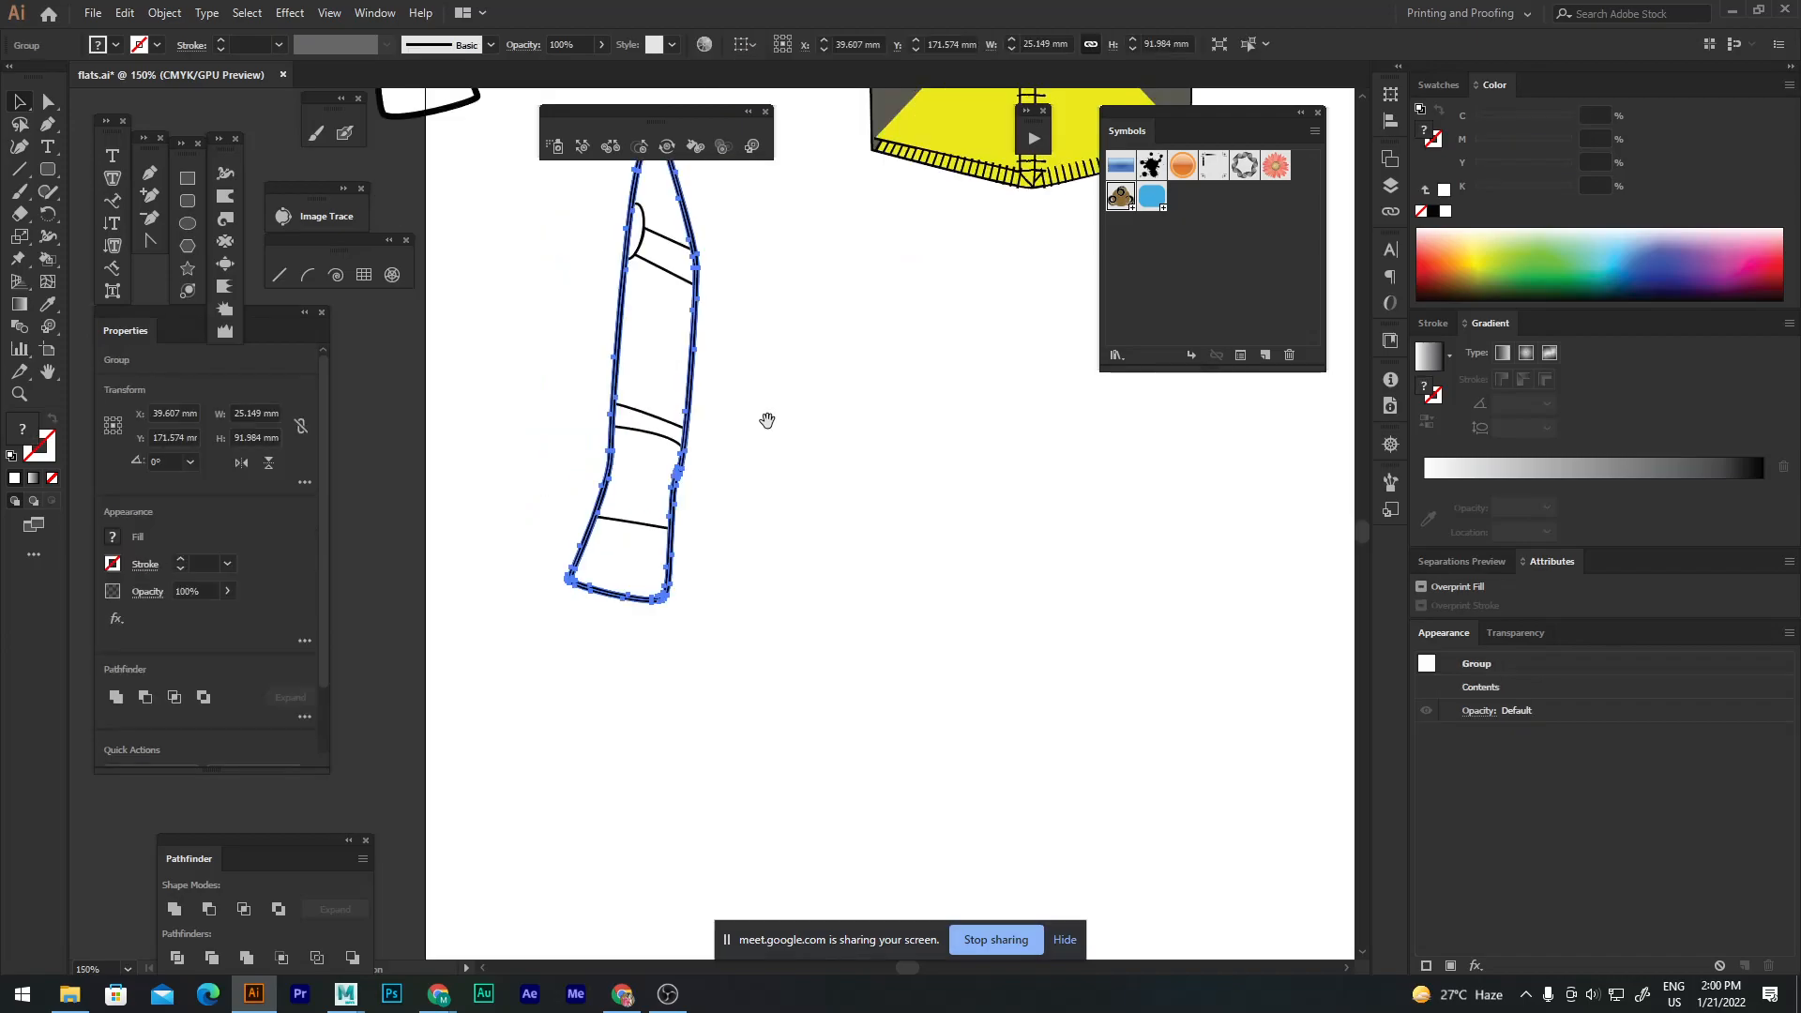
left_click_drag(768, 419, 777, 531)
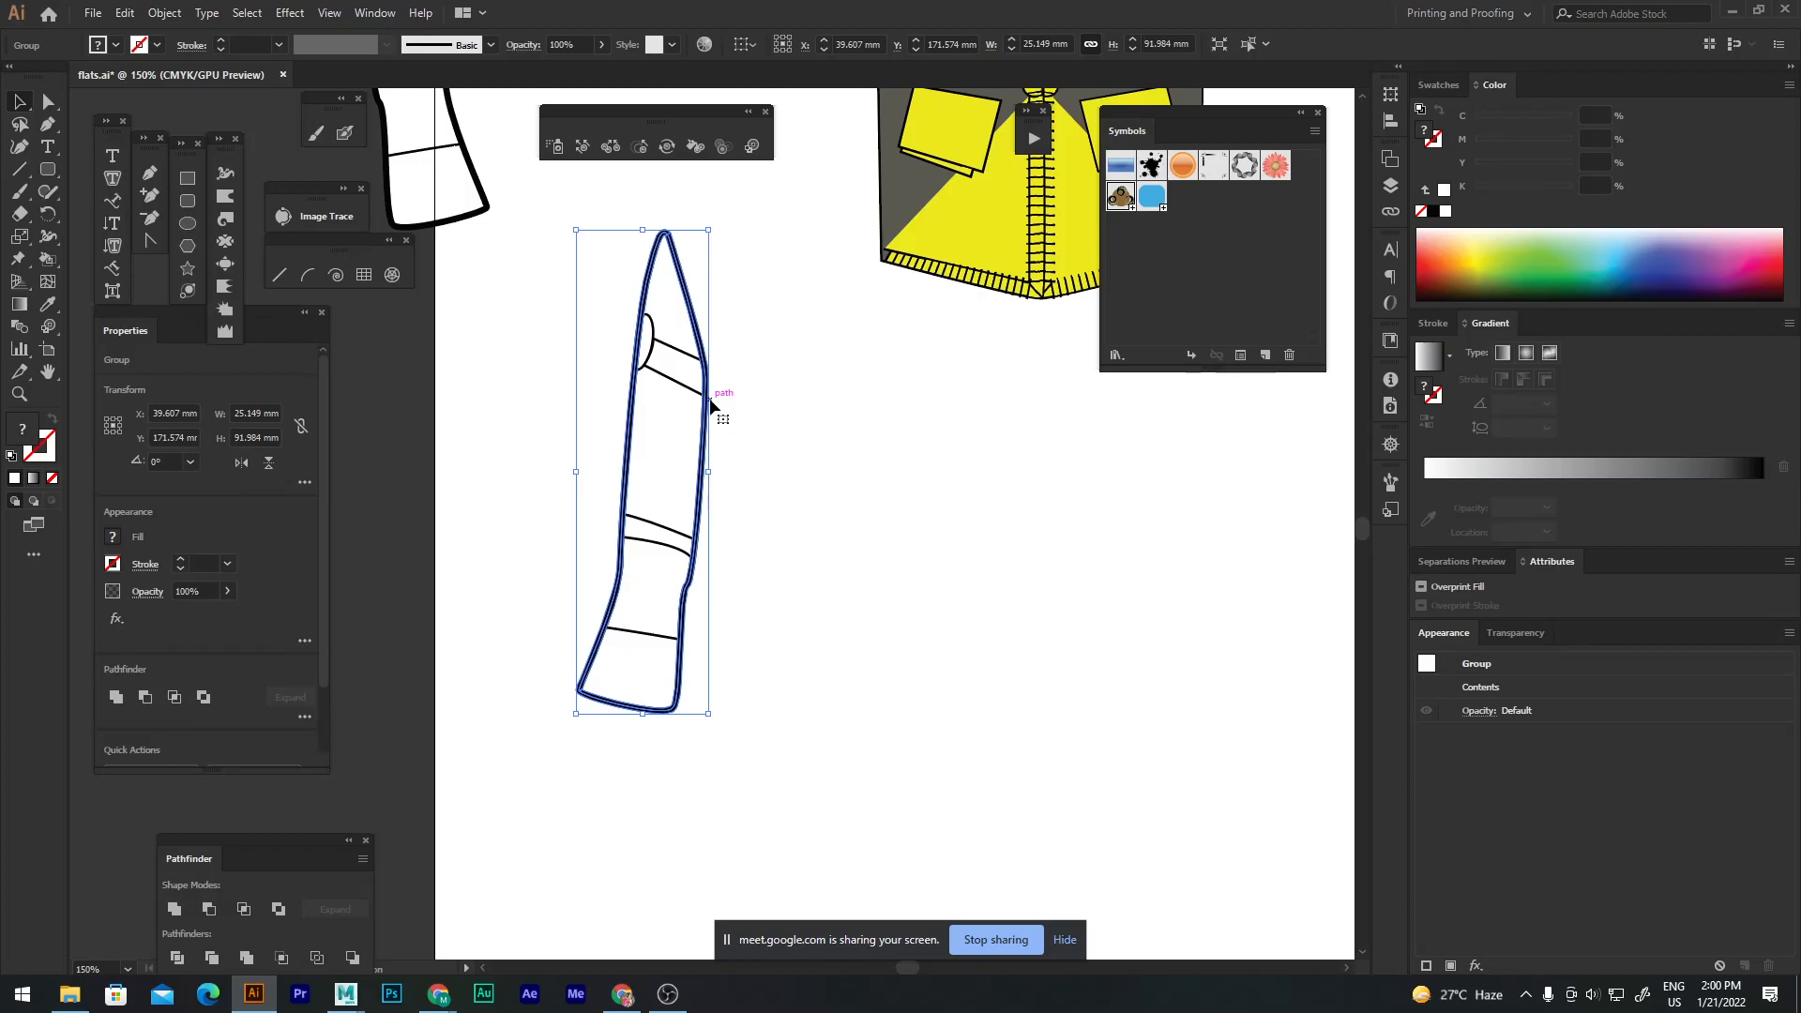
double_click(666, 546)
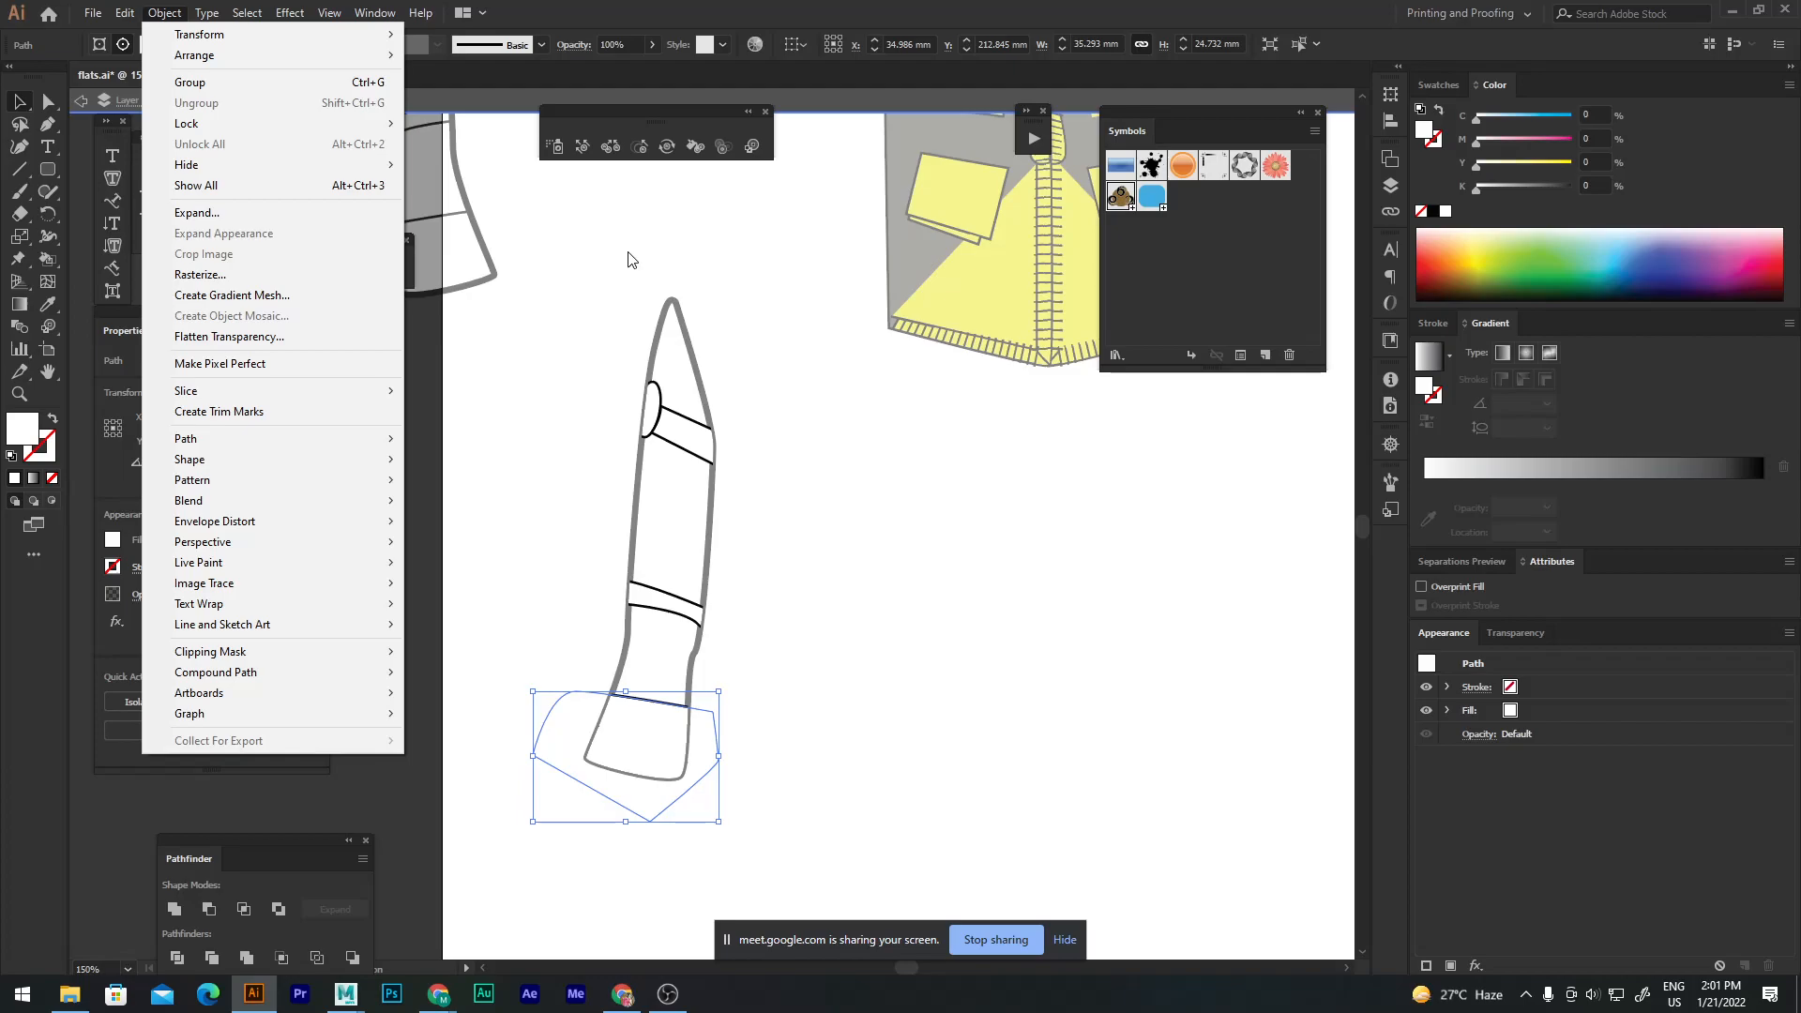
left_click_drag(662, 545, 665, 539)
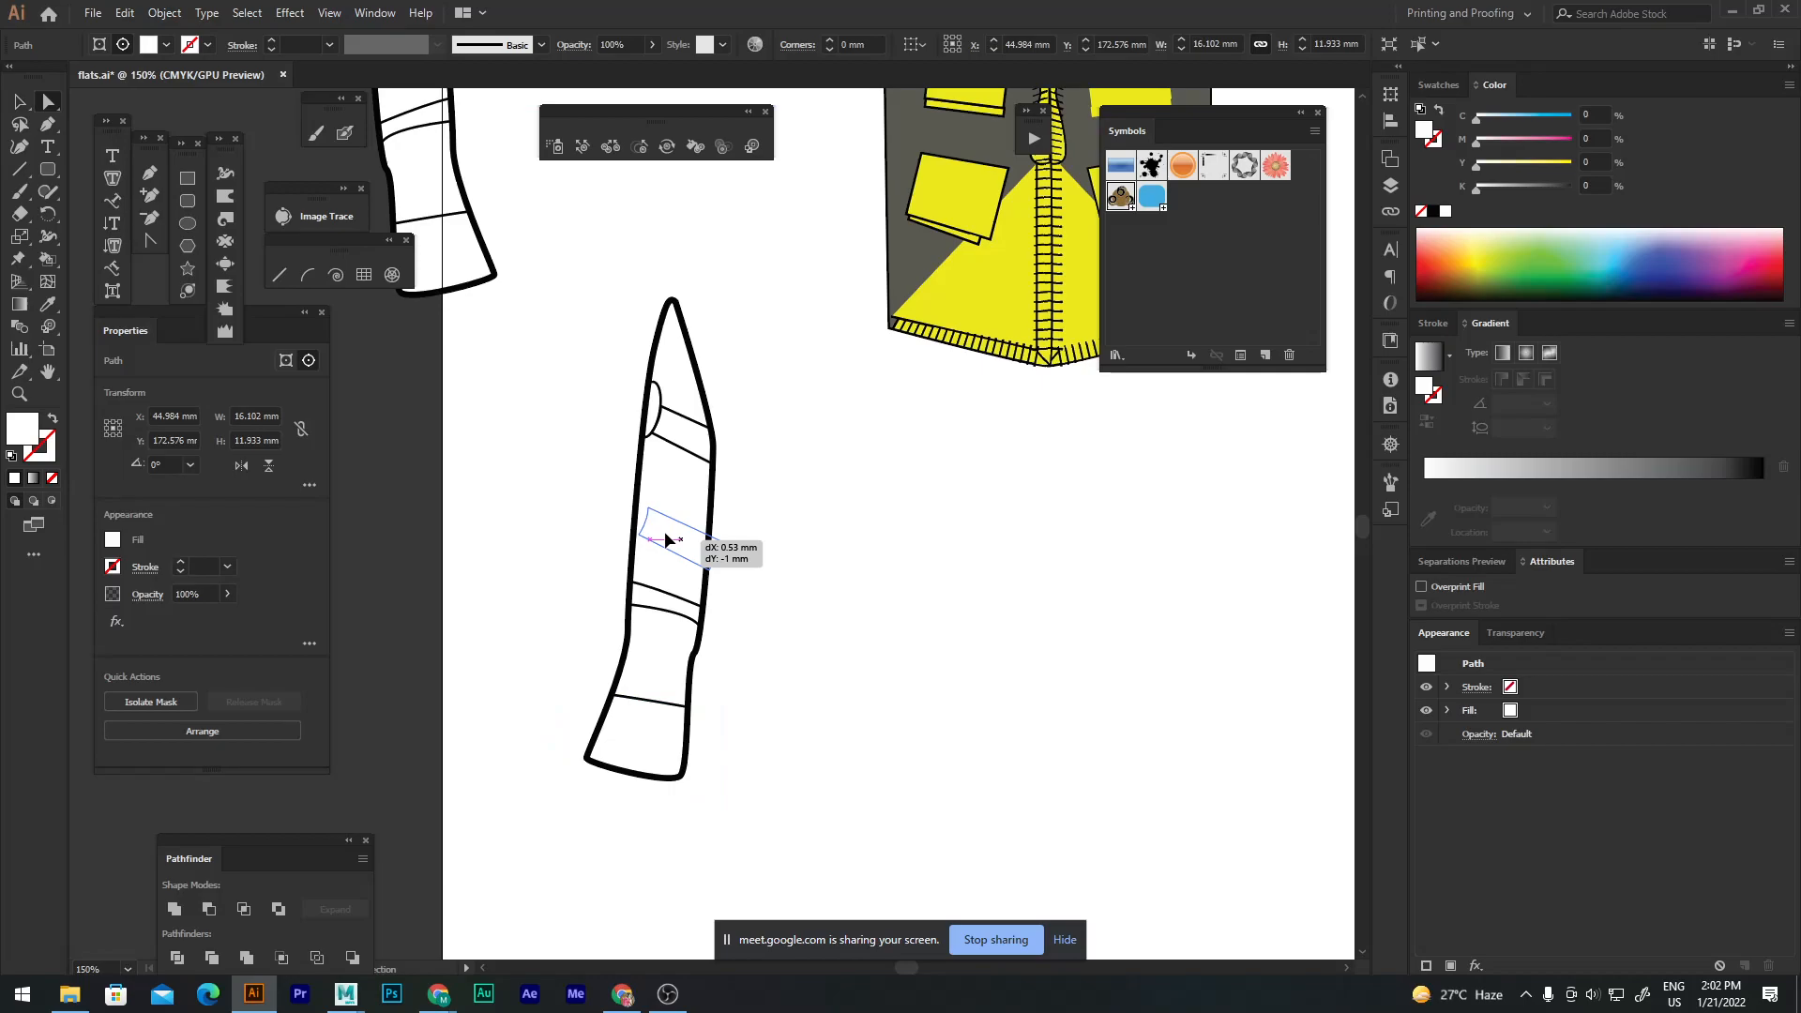
left_click(667, 502)
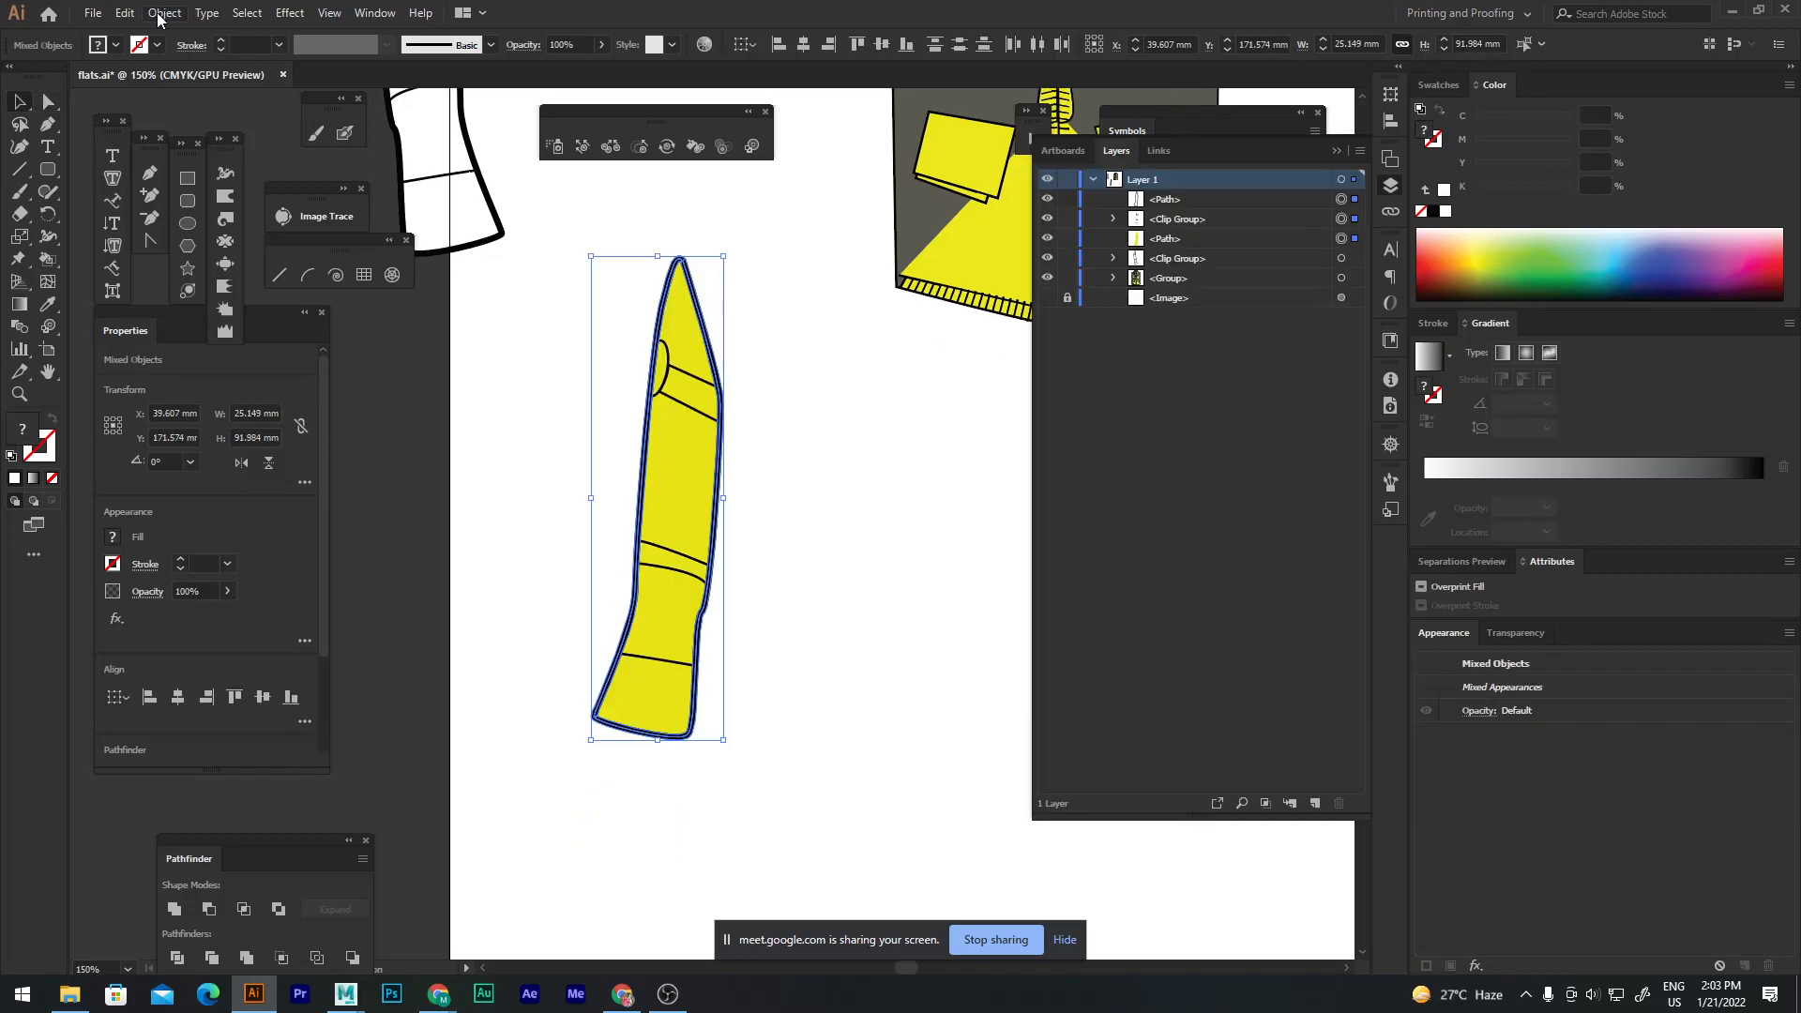
Step: Bring up the object commands for the selected yellow sleeve, and leave isolation mode of its Live Paint band
left_click(161, 13)
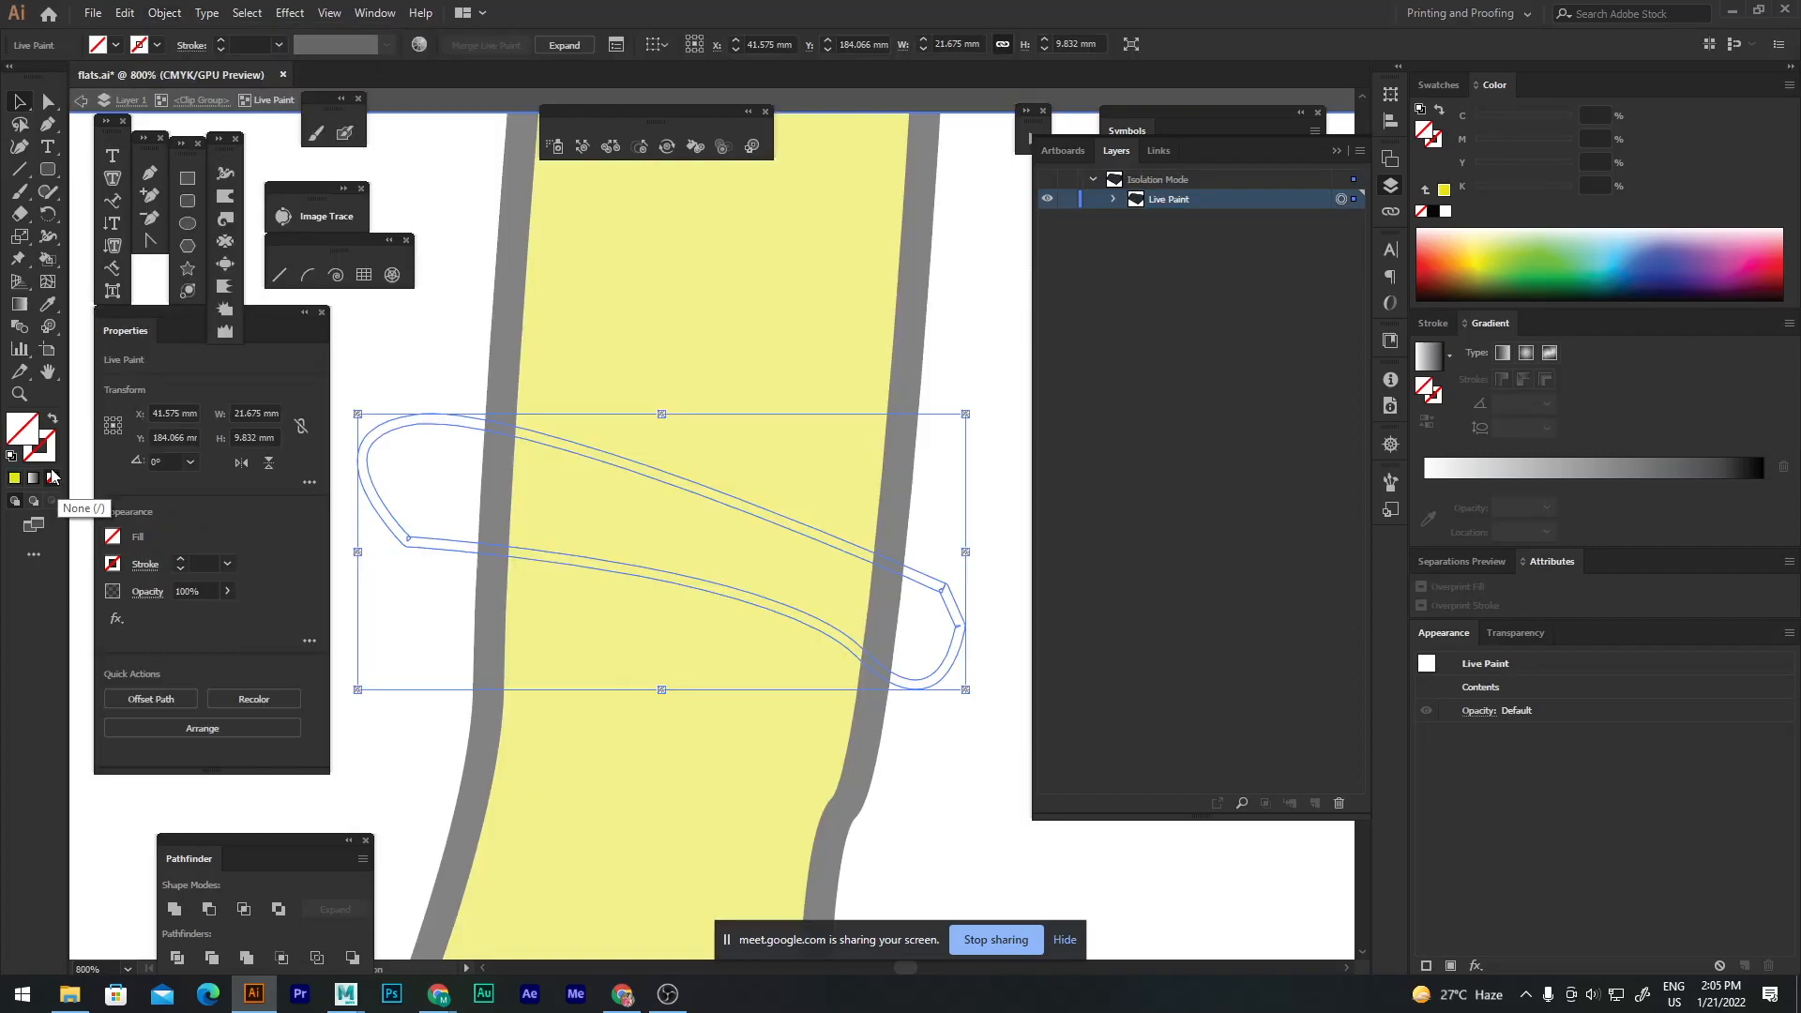
double_click(892, 700)
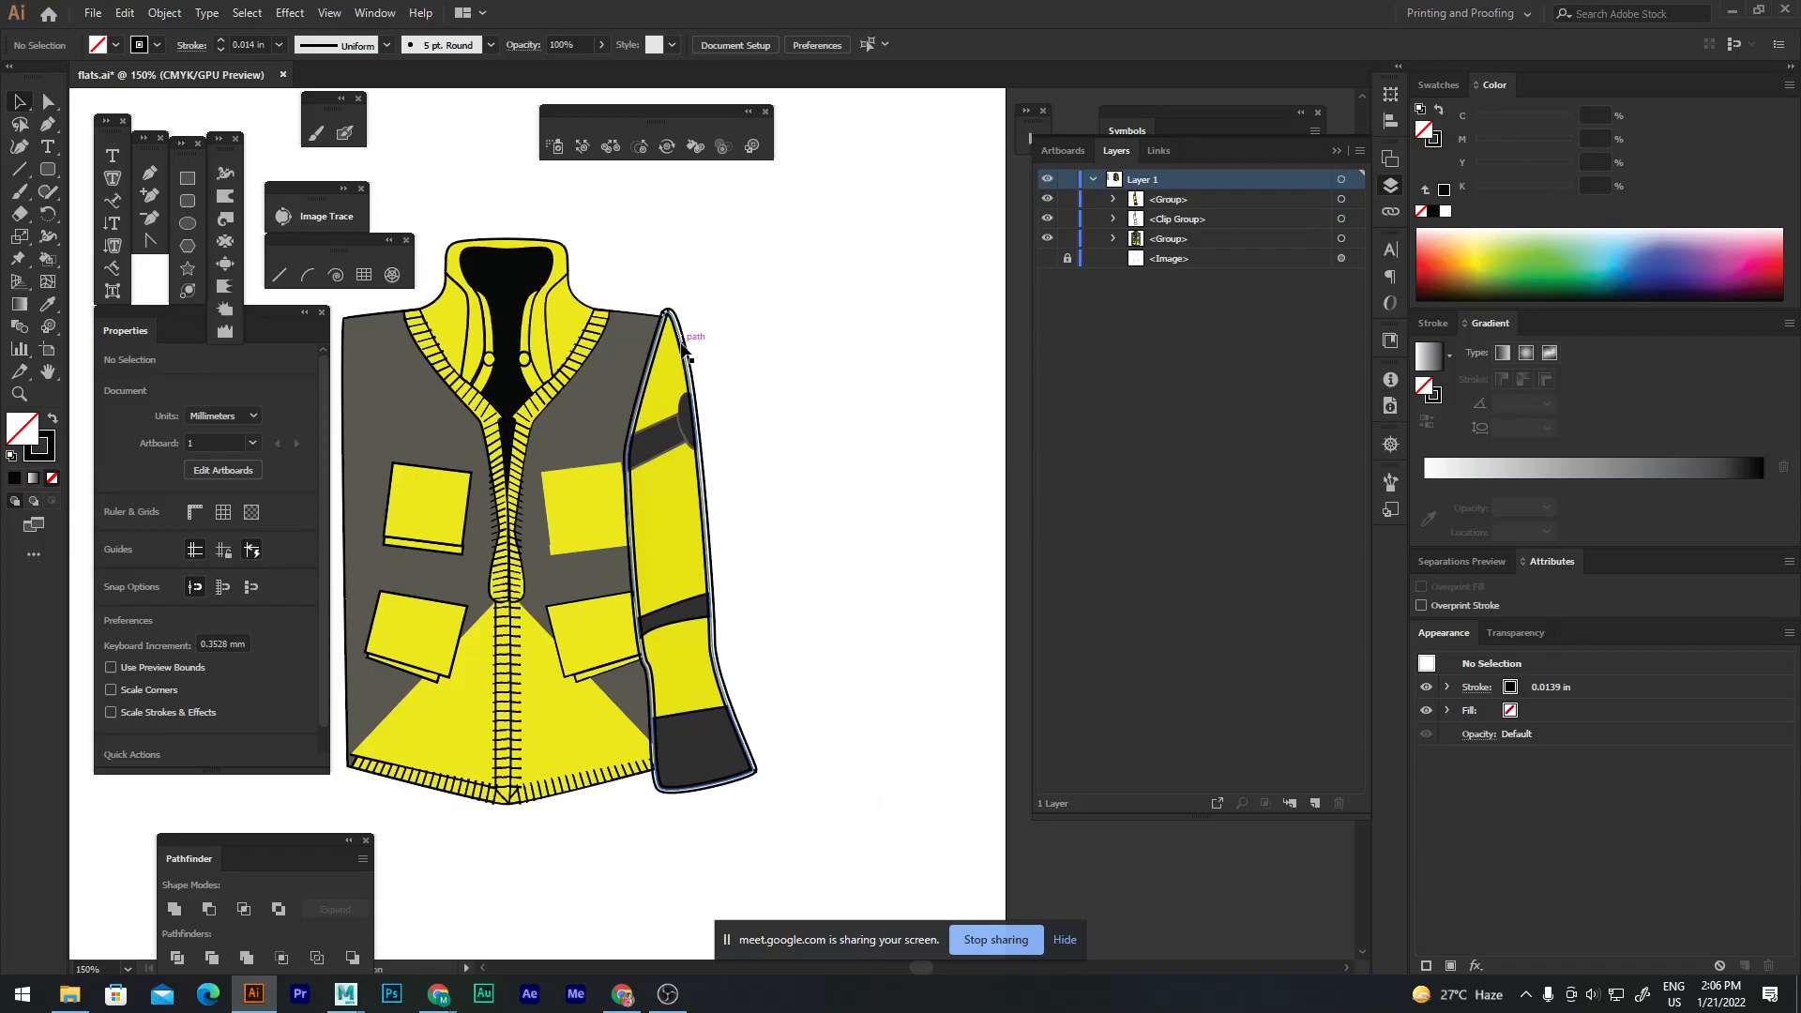
Step: Isolate the coloured sleeve group at the jacket's side and move it horizontally outward, clear of the body
double_click(682, 347)
left_click_drag(682, 347, 784, 349)
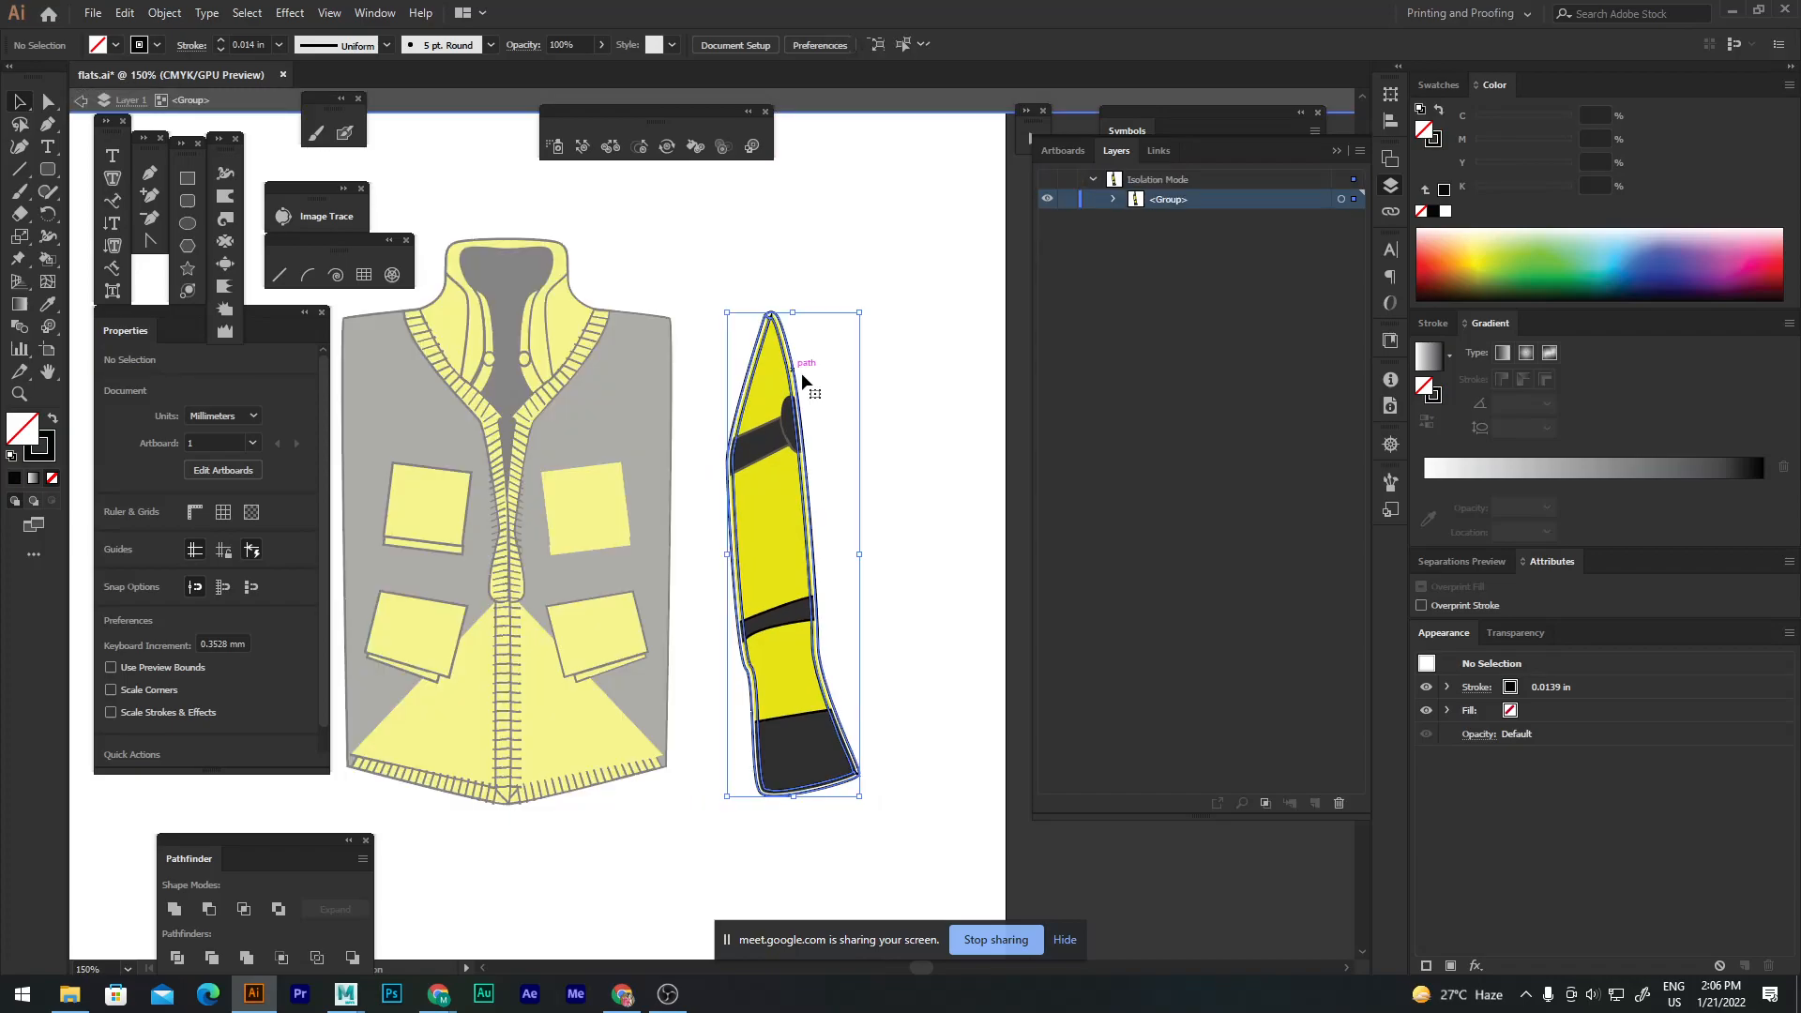